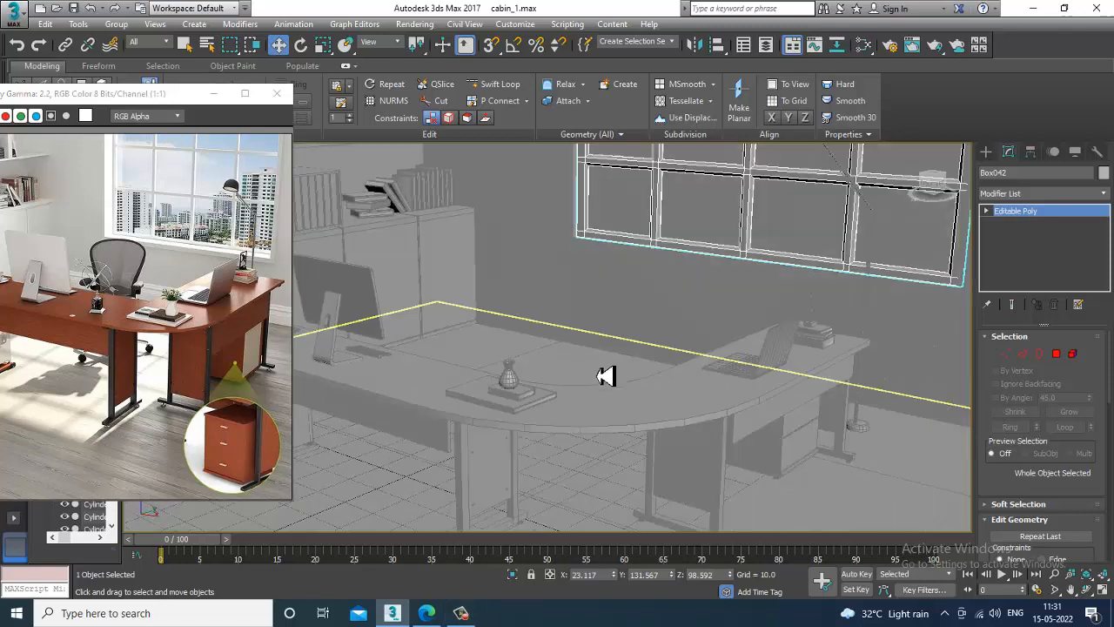
- Bring the cabin.jpg reference image fully into view and examine the armillary ornament on the desk up close
scroll(637, 381, down, 4)
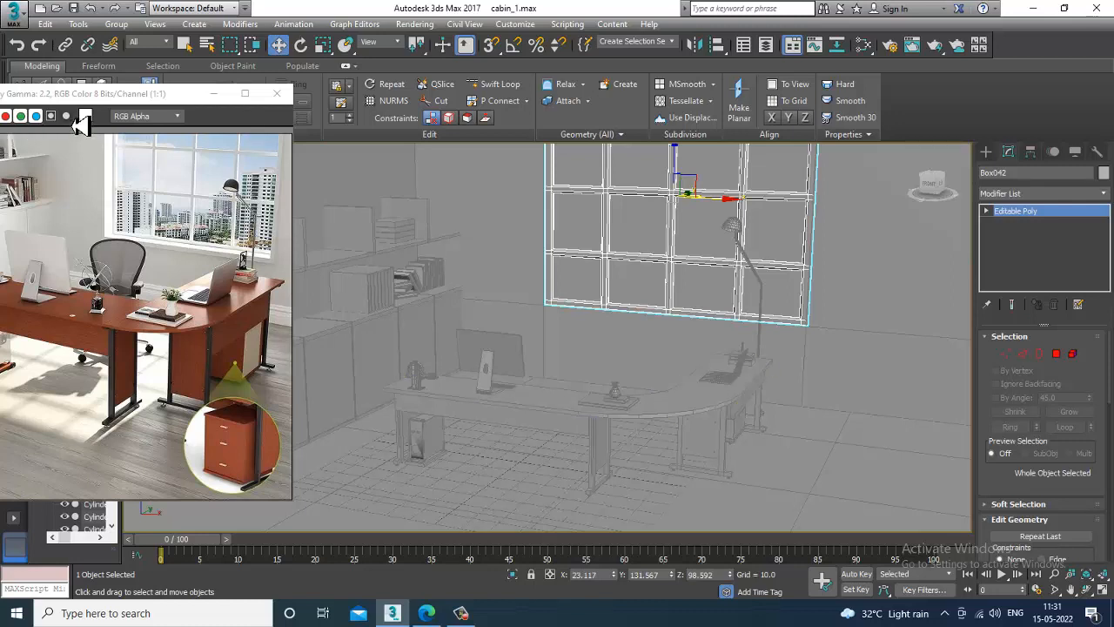
drag(143, 93, 281, 85)
scroll(264, 288, up, 1)
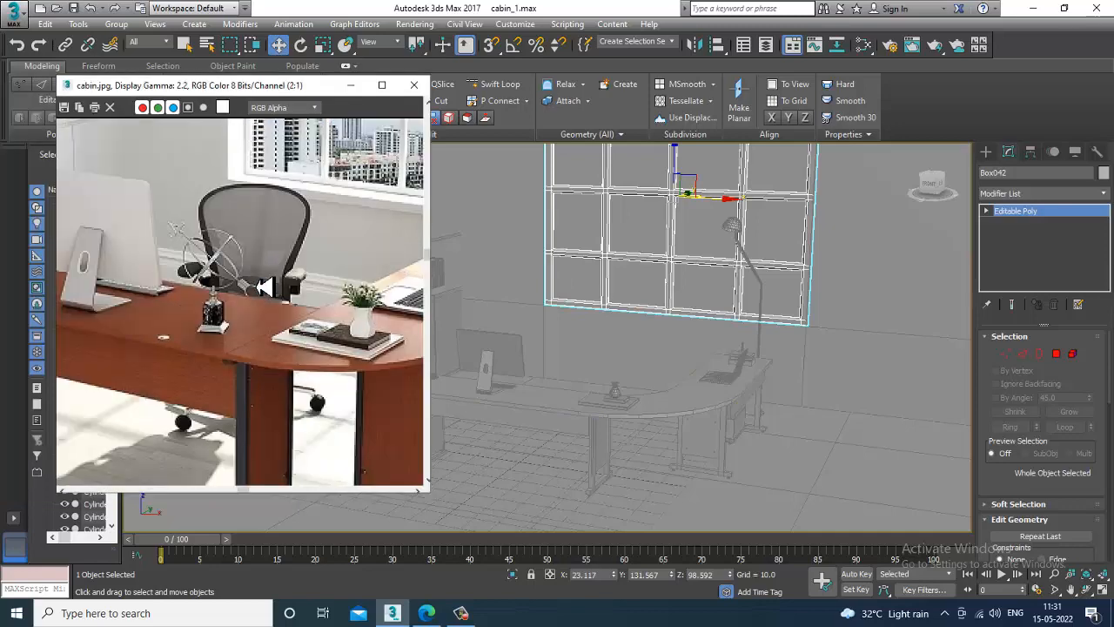
scroll(277, 288, up, 1)
scroll(214, 349, down, 2)
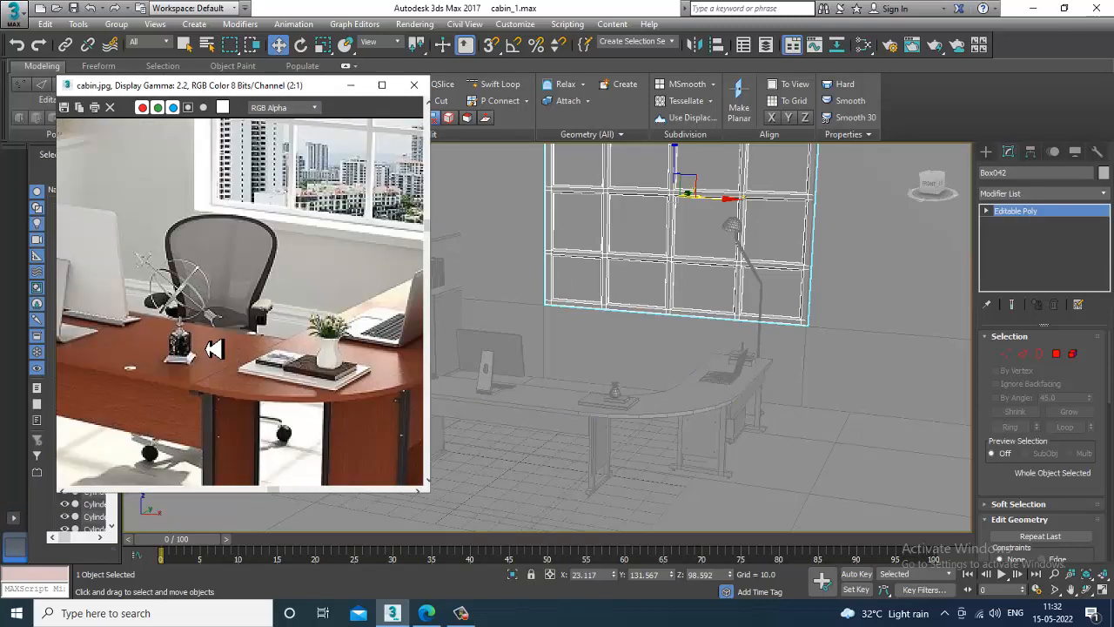
- Create a low box about 3.4 long and 3.8 wide on the desktop between the monitor and the books, using AutoGrid
middle_drag(701, 366, 775, 444)
scroll(691, 441, up, 2)
middle_drag(774, 444, 775, 403)
click(987, 153)
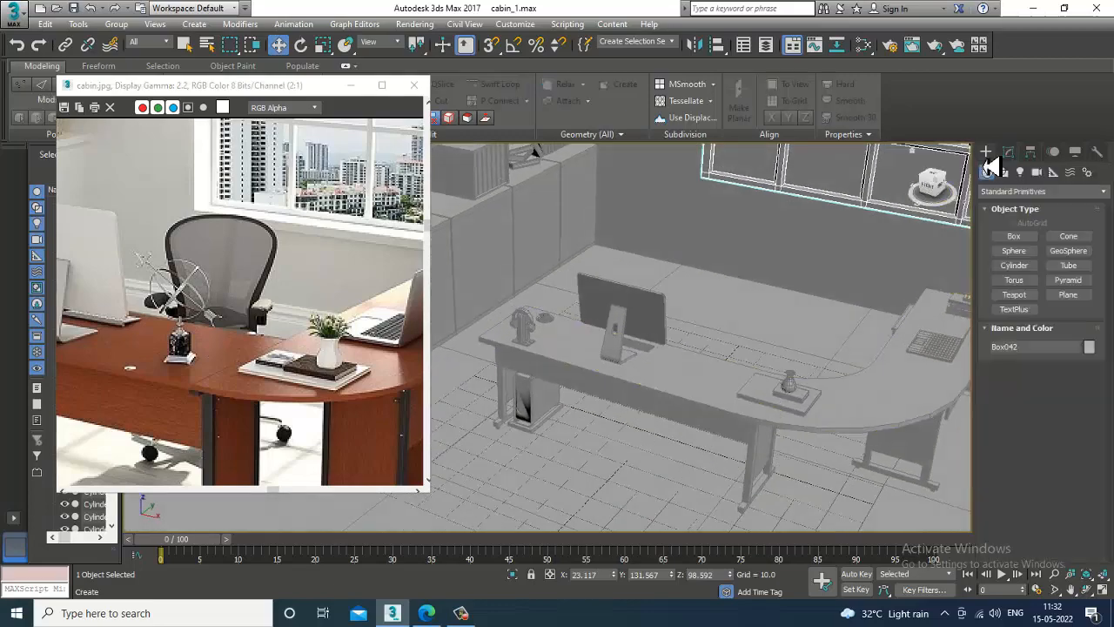
click(1014, 236)
scroll(788, 340, up, 5)
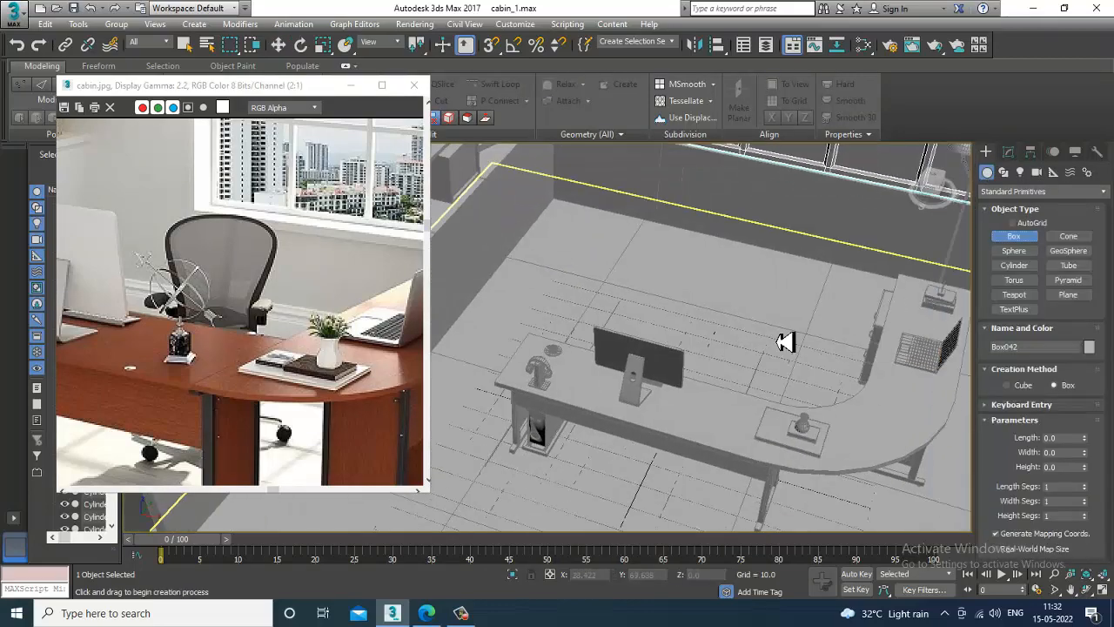
middle_drag(805, 351, 827, 340)
scroll(696, 396, up, 3)
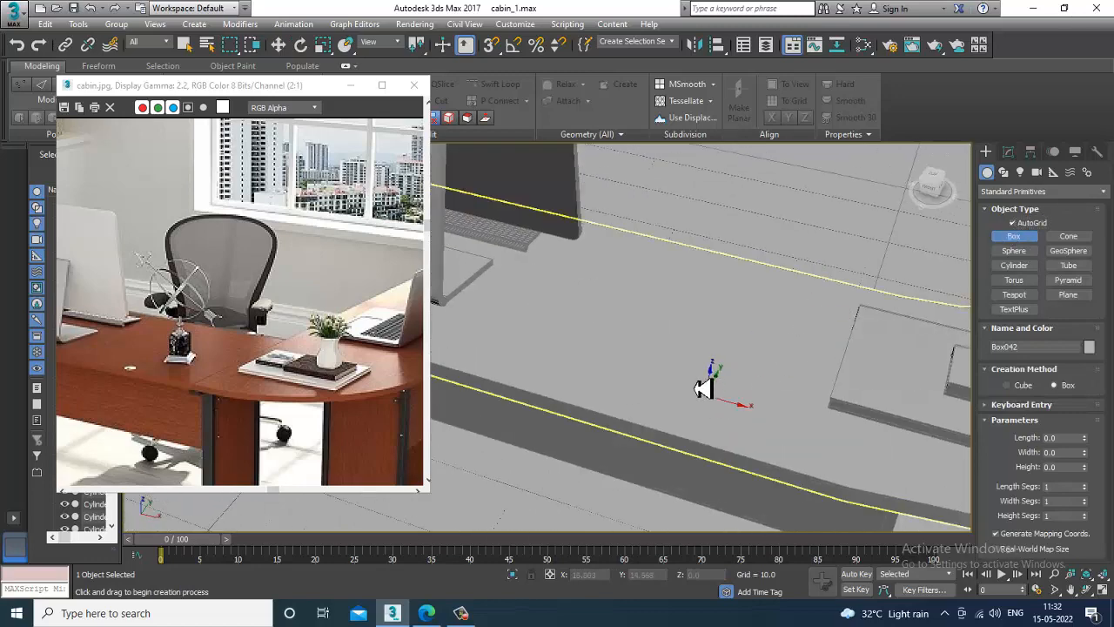
drag(675, 329, 702, 362)
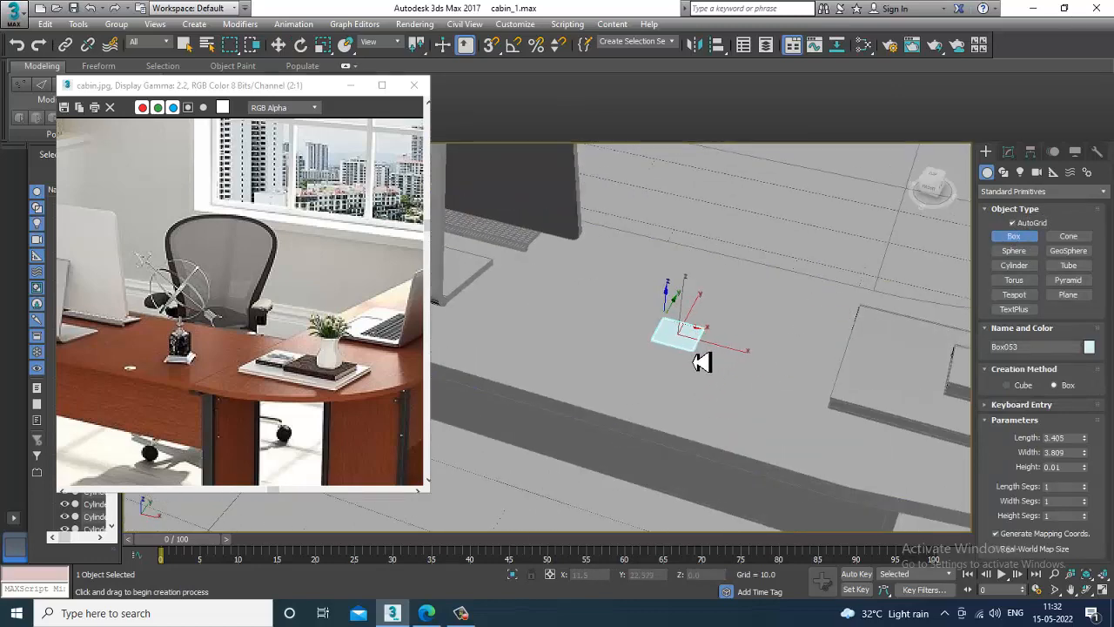
click(700, 348)
key(w)
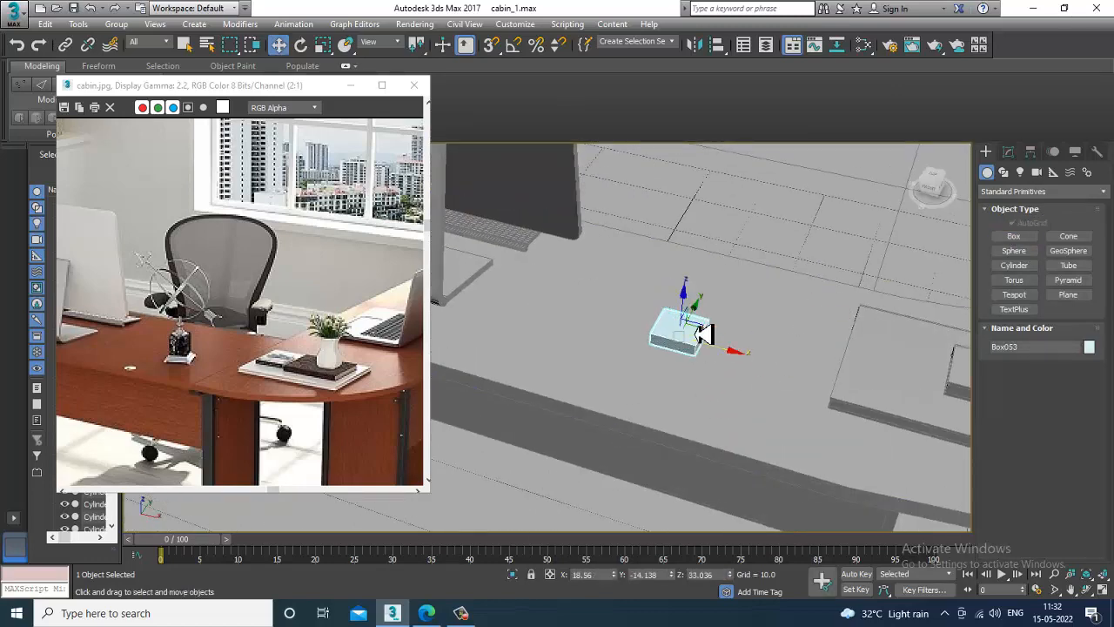
- Convert the new box on the desk to an Editable Poly
alt+middle_drag(700, 334, 699, 329)
scroll(699, 331, up, 2)
right_click(668, 325)
mouse_move(759, 479)
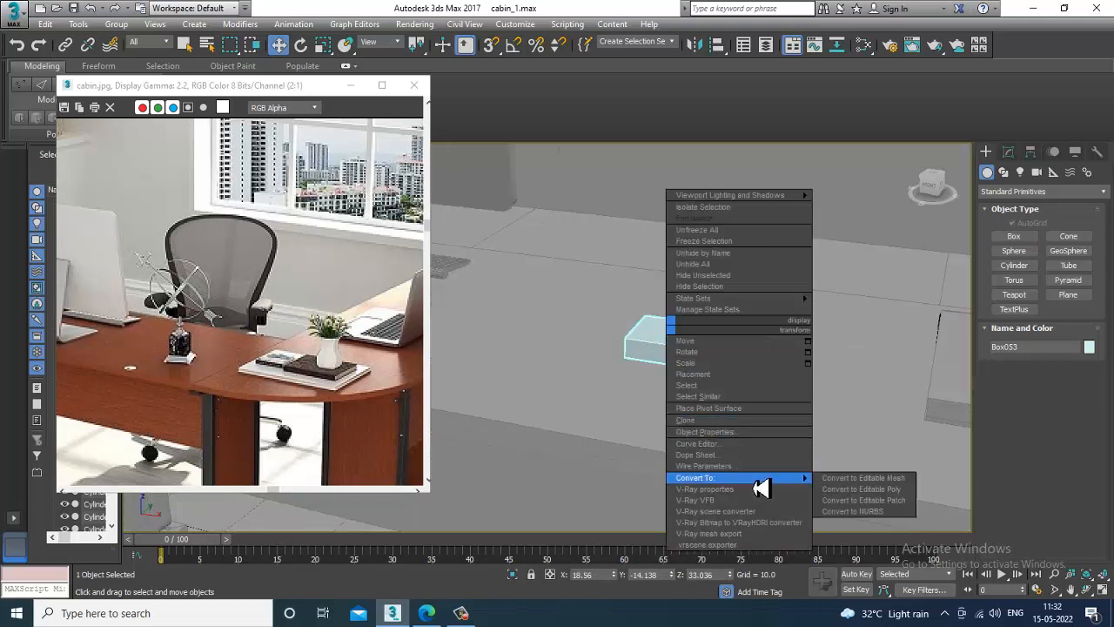
click(887, 493)
key(q)
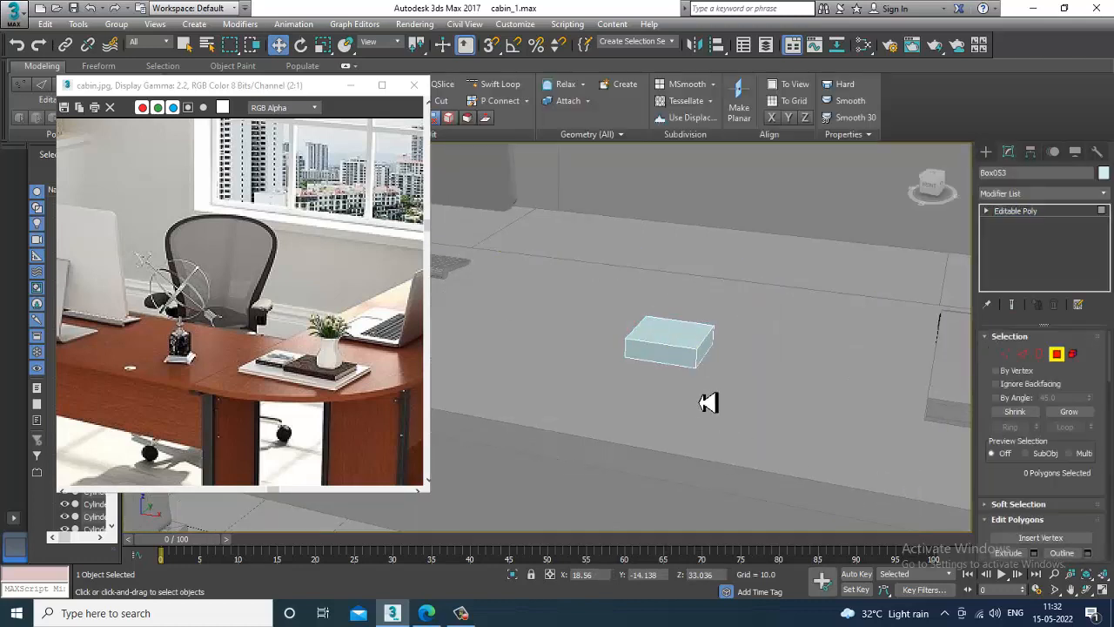
- Scale down the top polygon of the box to form a tapered base
key(4)
click(677, 346)
drag(673, 349, 701, 366)
key(w)
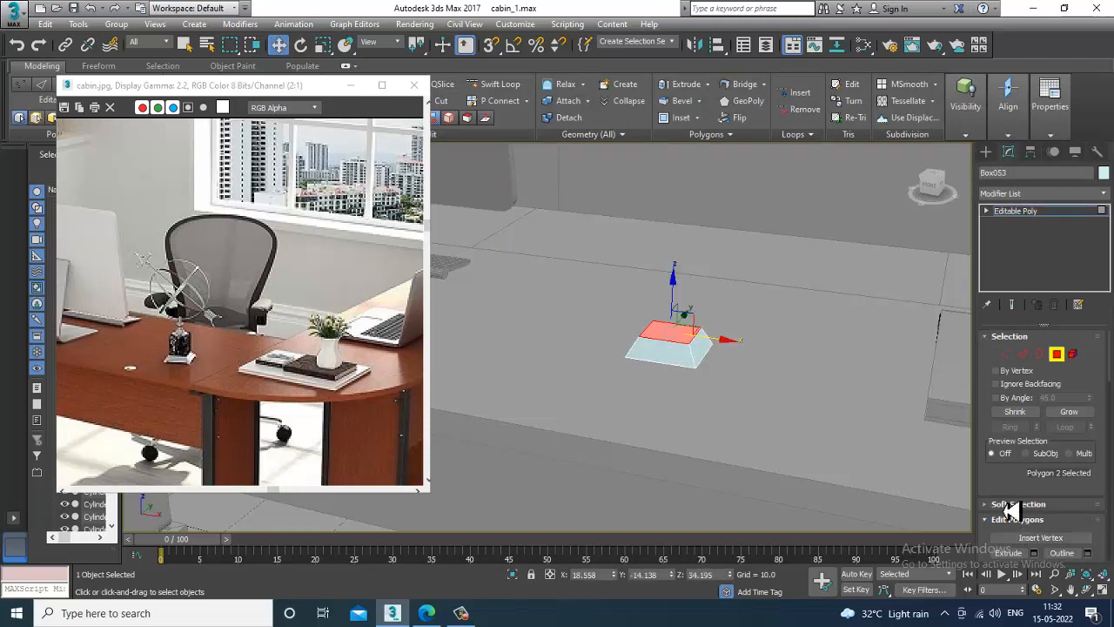
- Extrude the top polygon of the tapered base by 10, and lower it to about 37.86 in Z to shorten the block
scroll(1036, 488, down, 2)
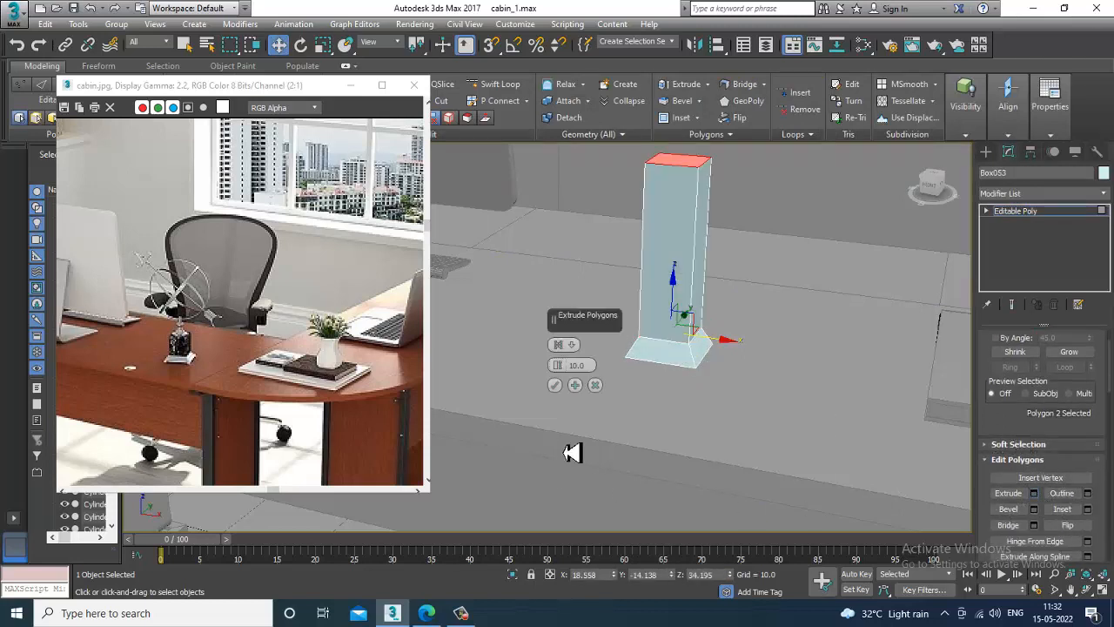
click(554, 385)
key(z)
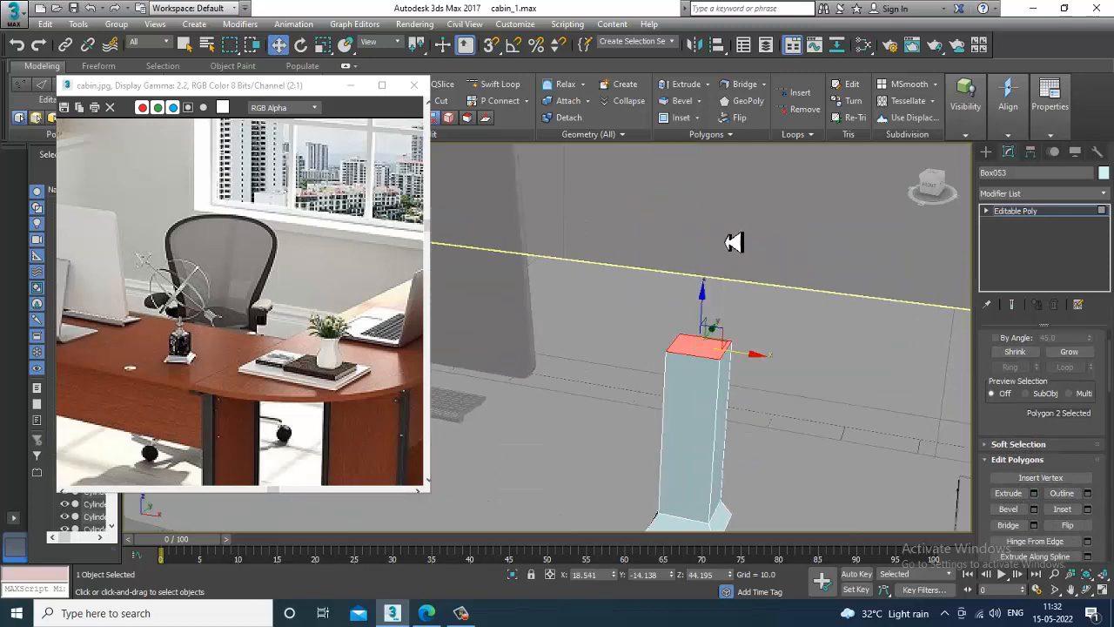
drag(707, 303, 738, 412)
scroll(714, 433, down, 2)
middle_drag(714, 433, 715, 348)
scroll(722, 360, up, 3)
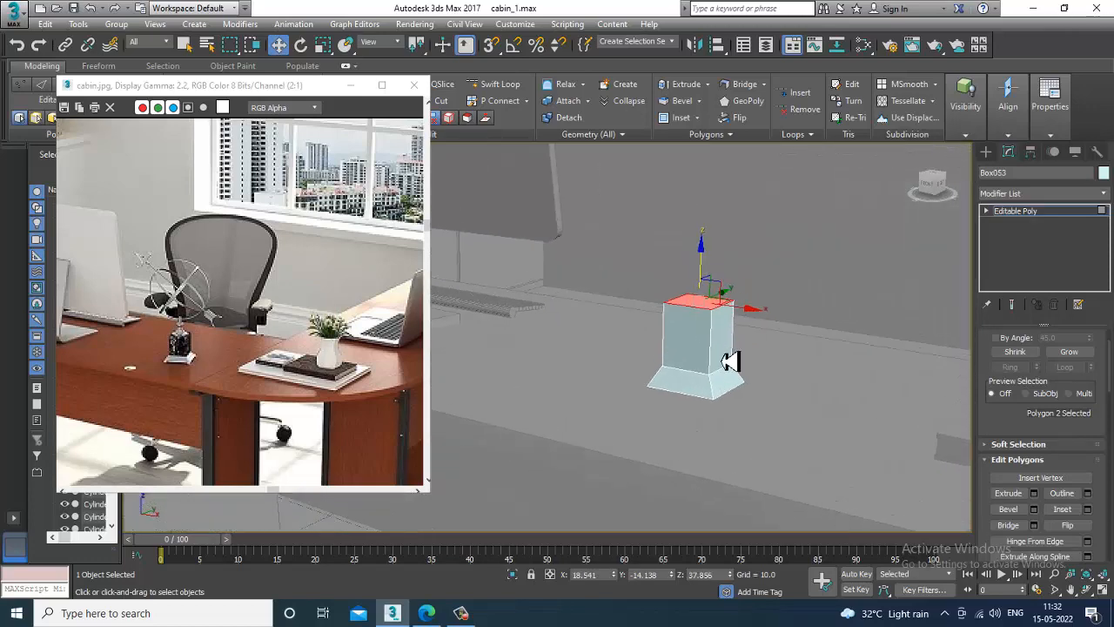
- Create a thin cylinder of about 1.29 radius and 0.06 height centred on top of the block, working in the Top view
scroll(722, 349, up, 4)
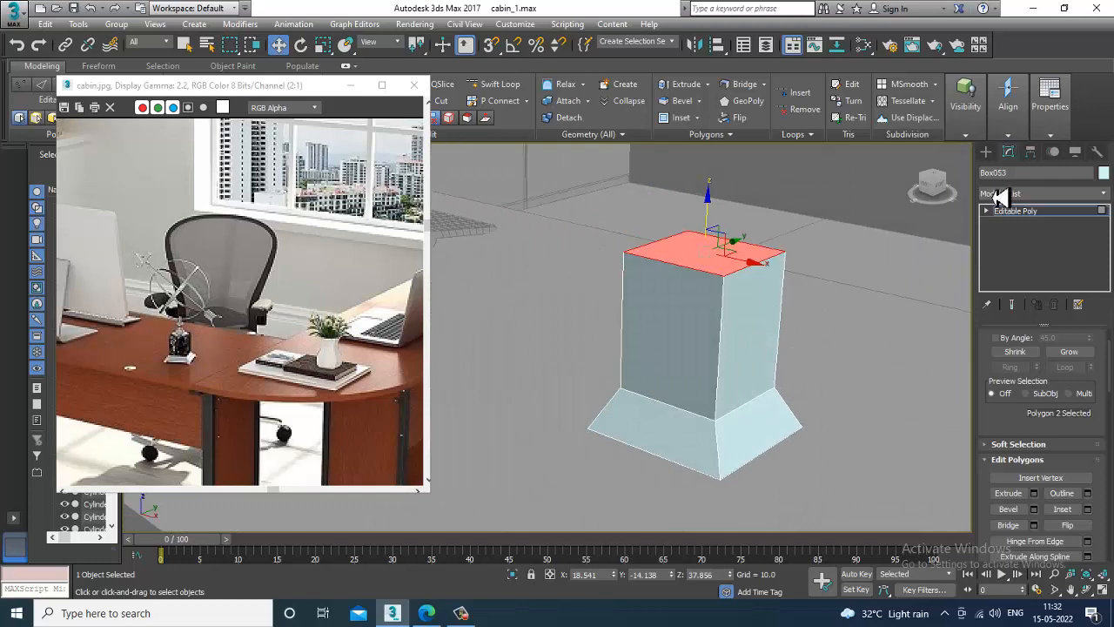
click(986, 152)
scroll(201, 348, up, 1)
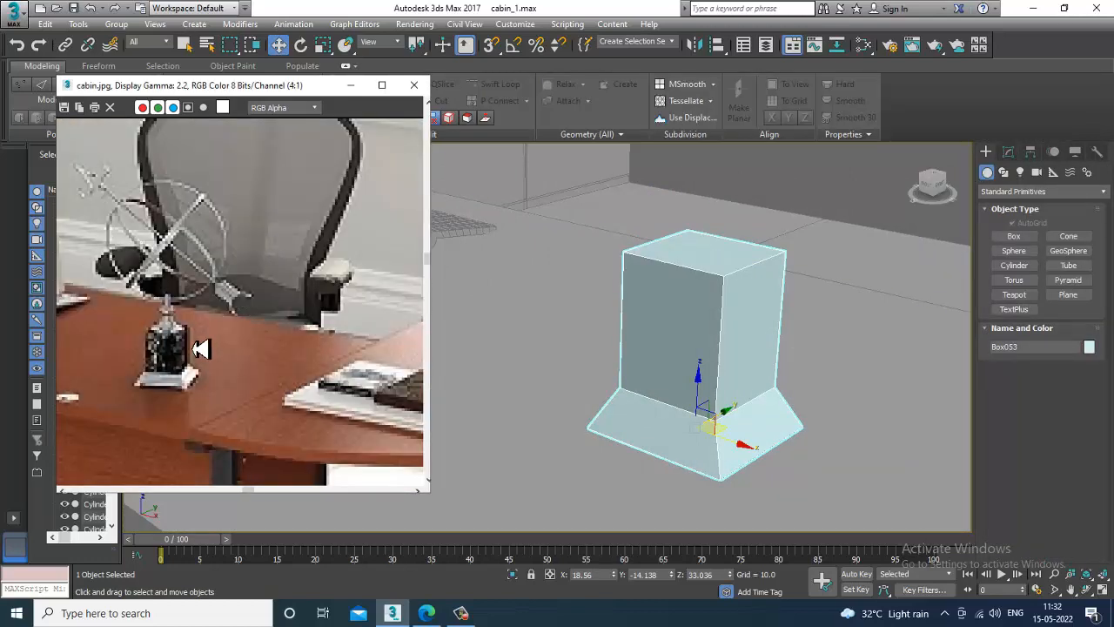
click(1014, 264)
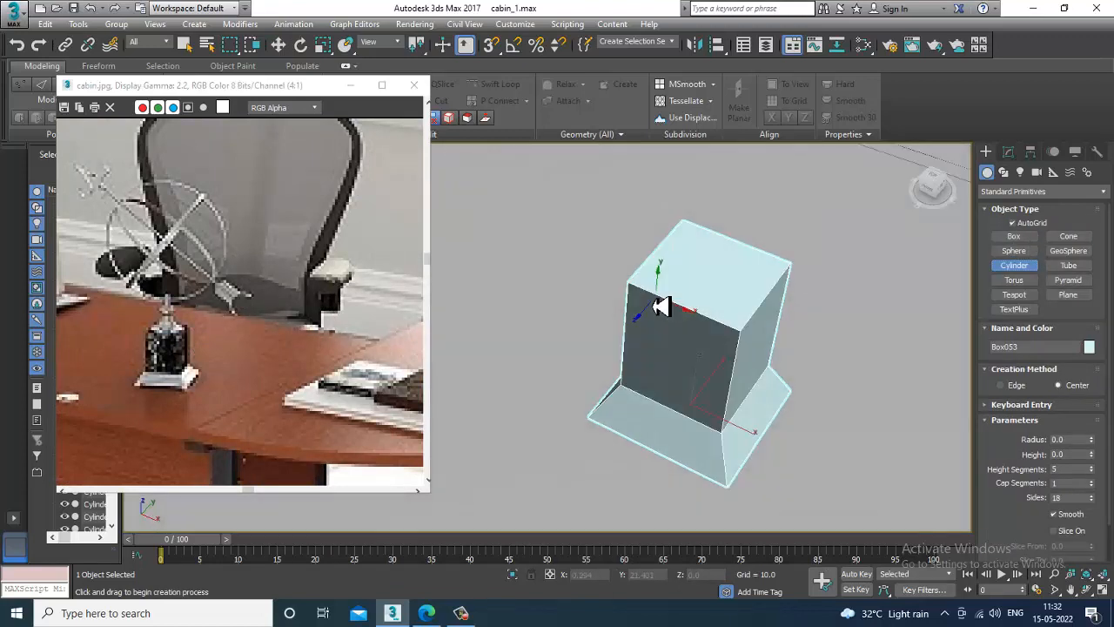
key(alt+w)
middle_click(485, 264)
key(alt+w)
key(z)
middle_drag(512, 222, 578, 206)
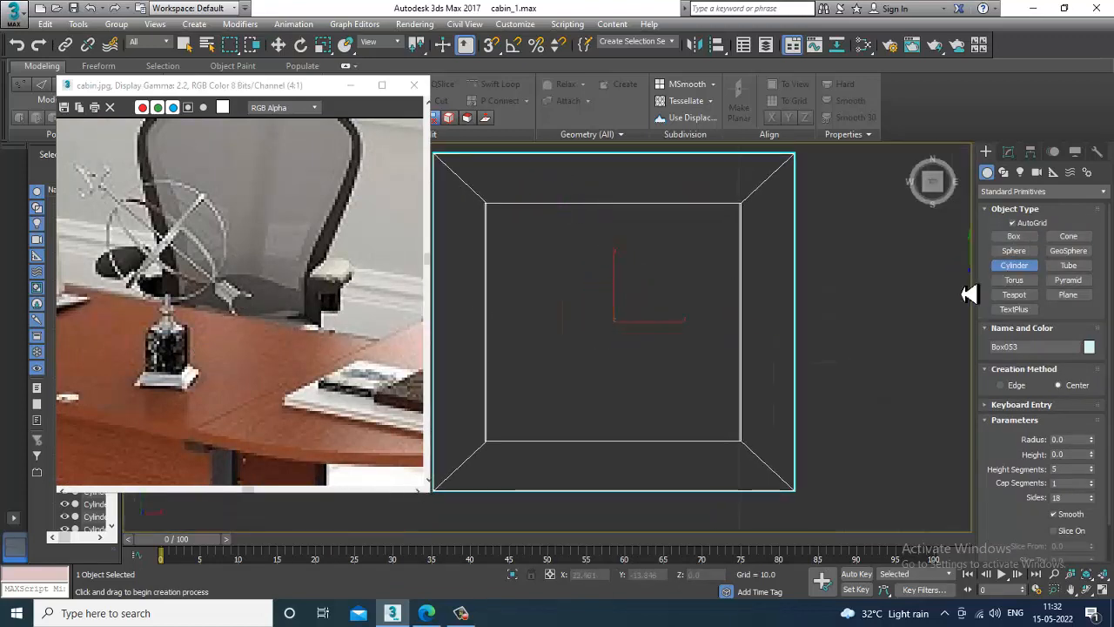
drag(624, 331, 694, 416)
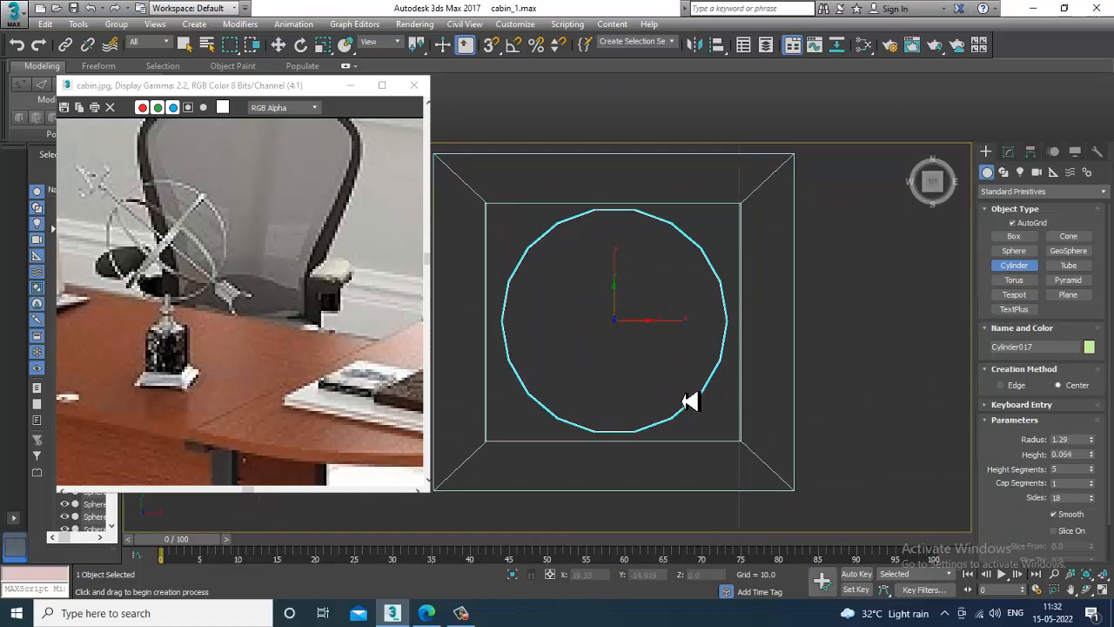
key(w)
- Set the cylinder to 6 sides, a height of about 0.77 and 1 height segment
click(1009, 153)
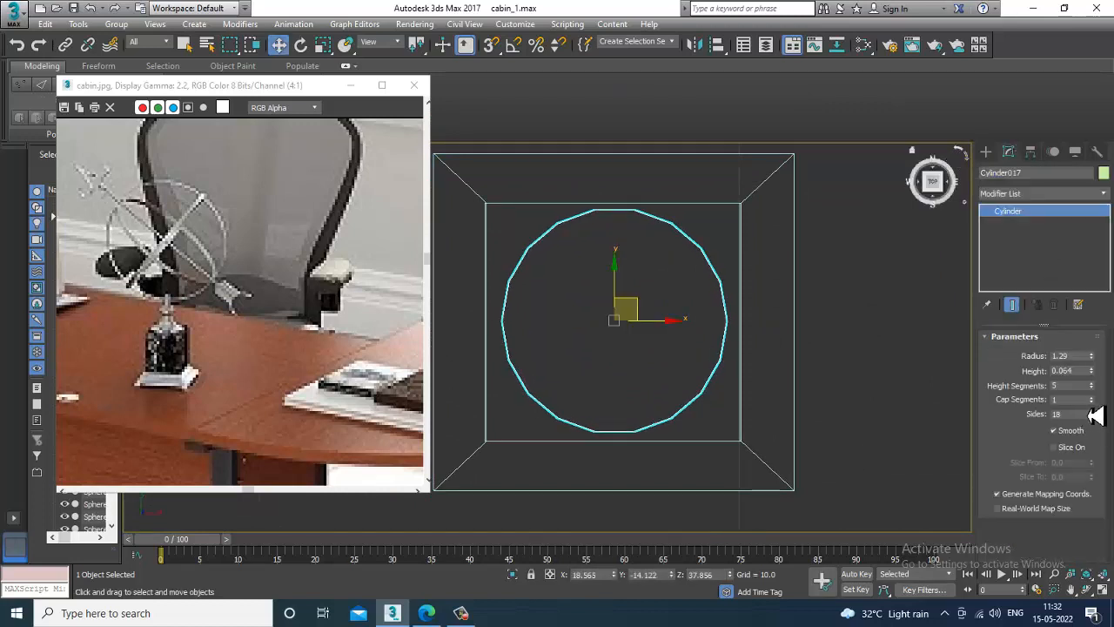
drag(1102, 436, 1102, 438)
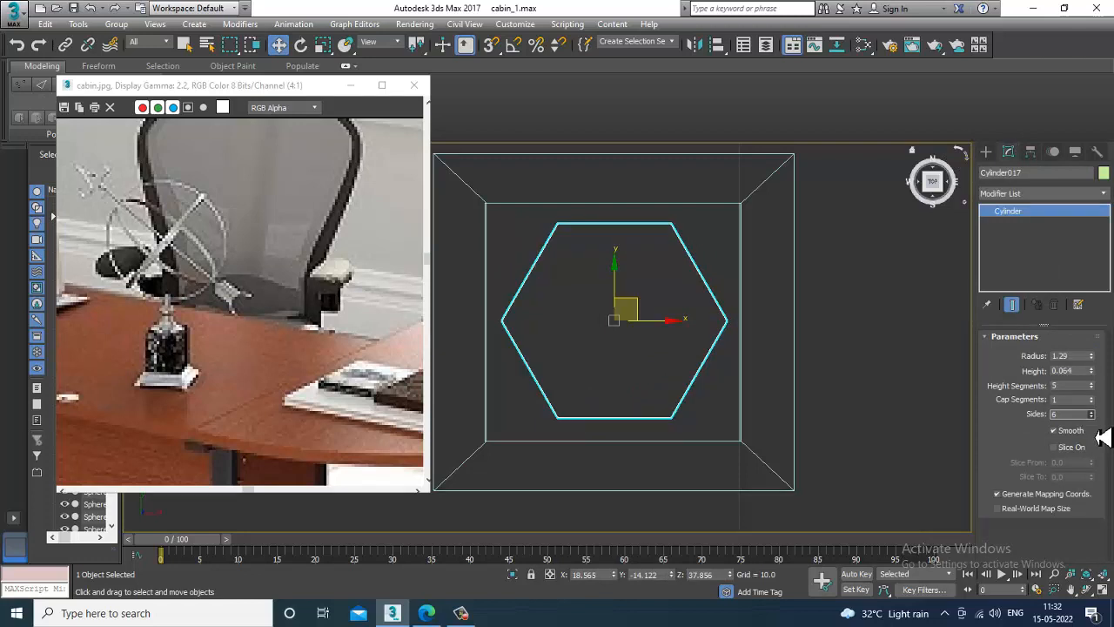
key(alt+w)
middle_click(875, 423)
key(alt+w)
alt+middle_drag(813, 368, 805, 305)
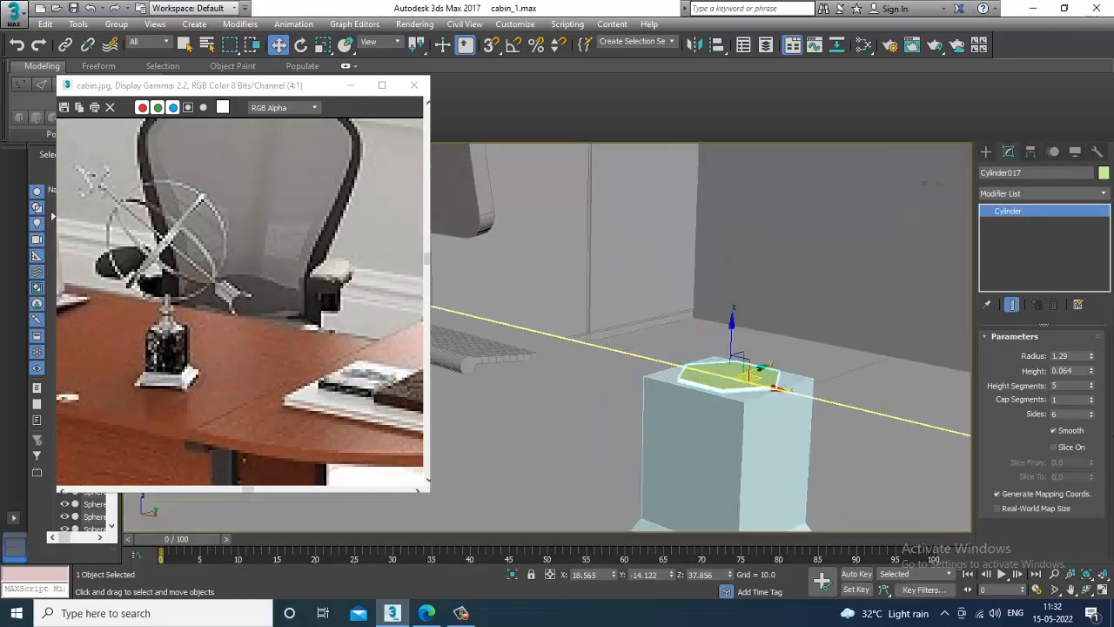
drag(1091, 372, 1098, 332)
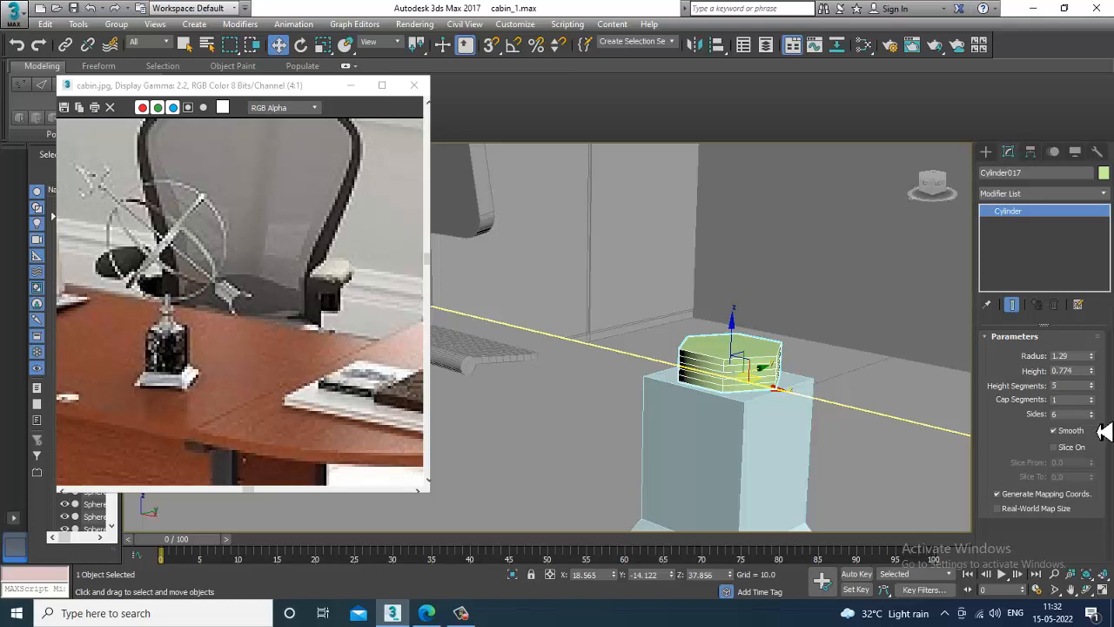
right_click(1093, 387)
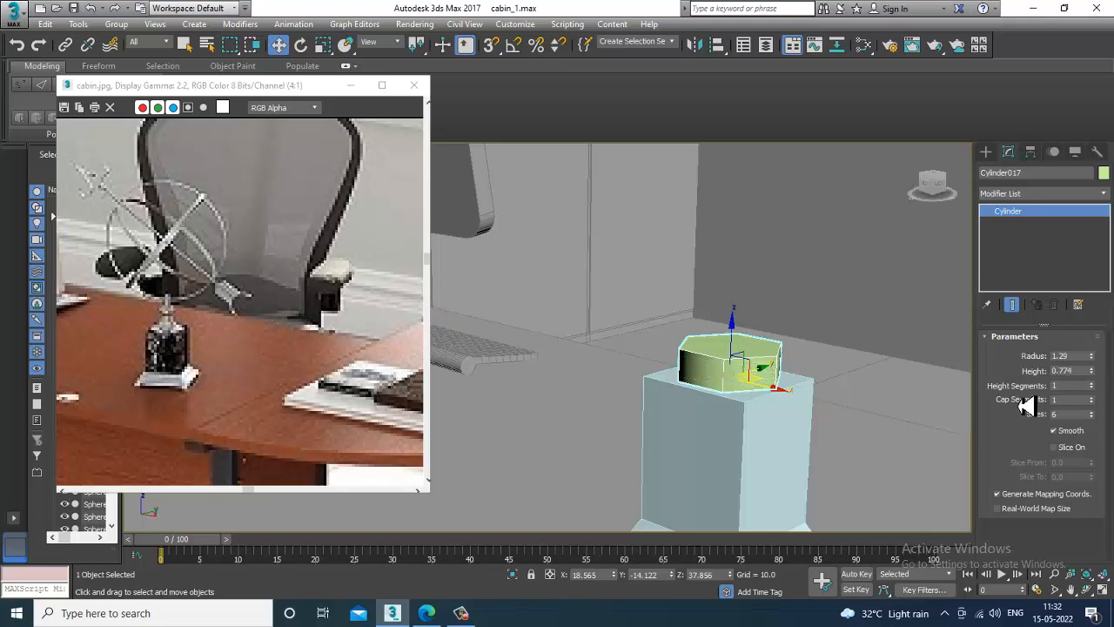
- Convert the hexagonal cylinder to an Editable Poly and scale down its top polygon into a narrow taper
right_click(778, 371)
mouse_move(888, 503)
click(977, 514)
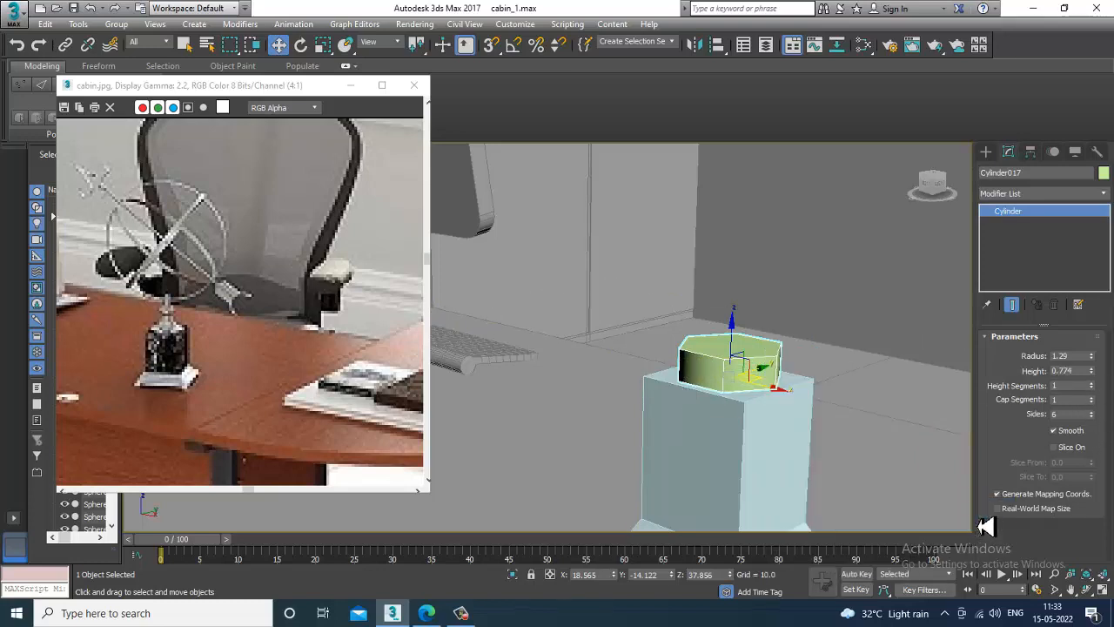
key(4)
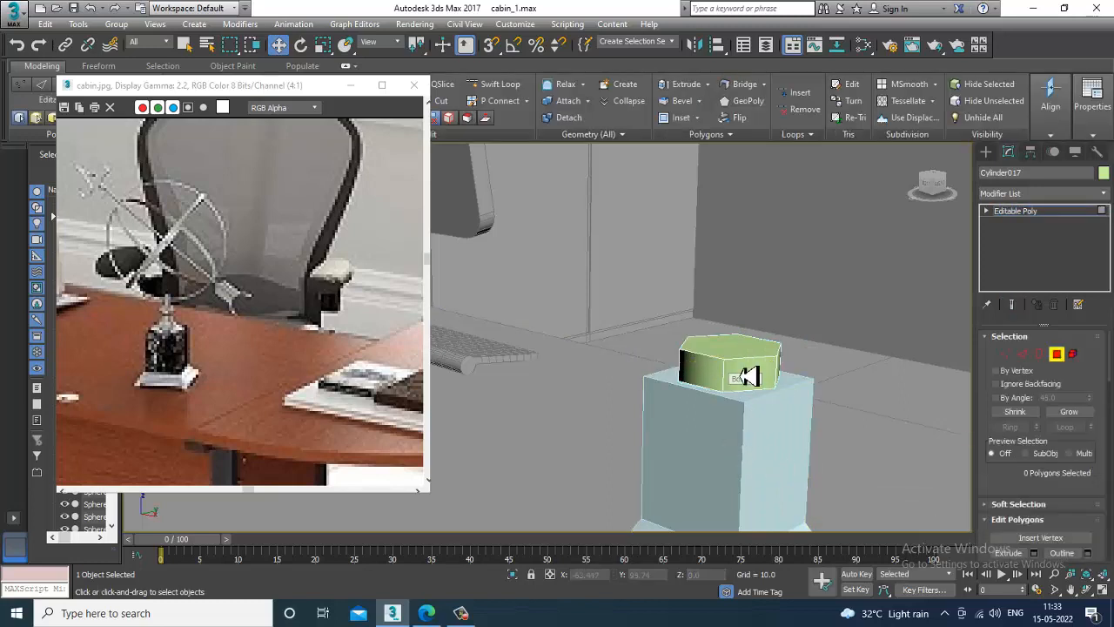
click(746, 352)
key(r)
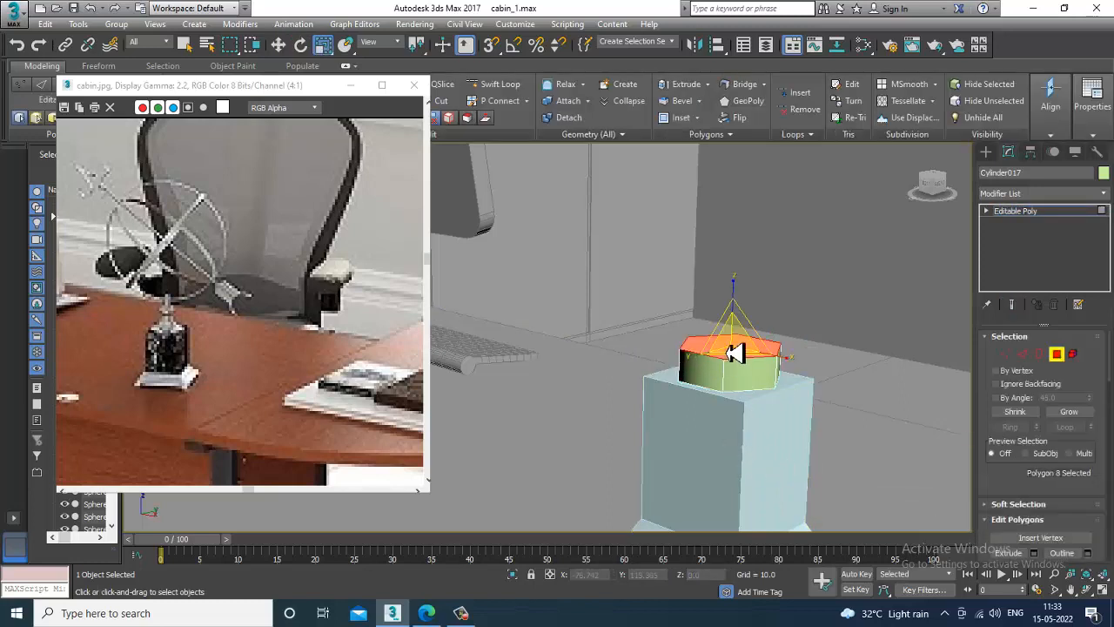
drag(729, 348, 838, 483)
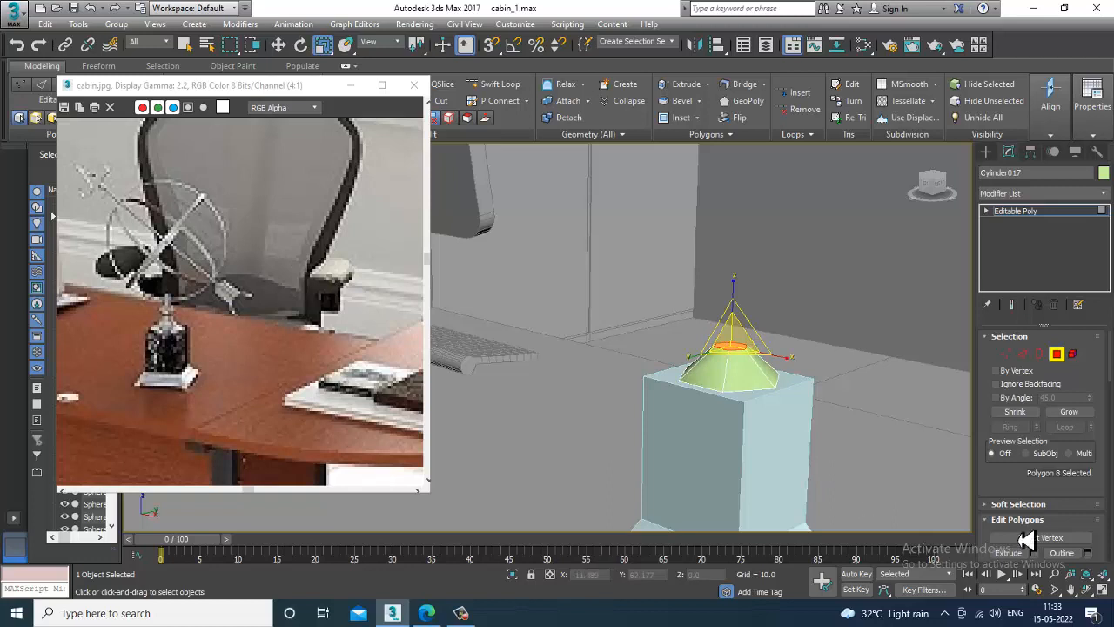
- Extrude the small top polygon of the hexagonal taper by about 2.23 to form a stem
key(w)
scroll(1058, 456, down, 2)
click(1035, 490)
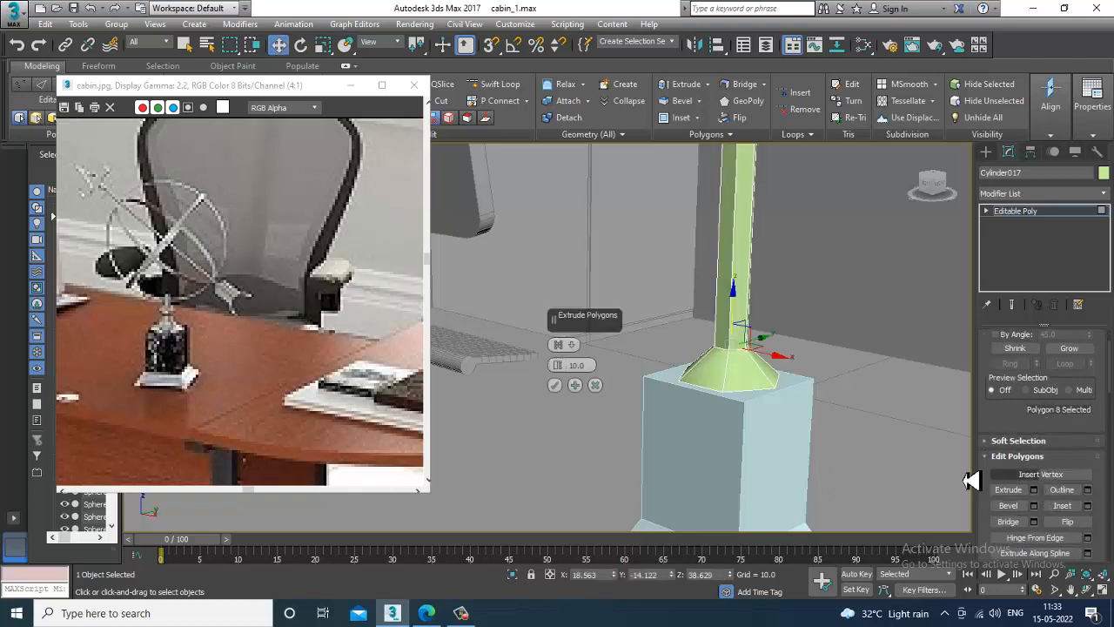
drag(557, 365, 580, 415)
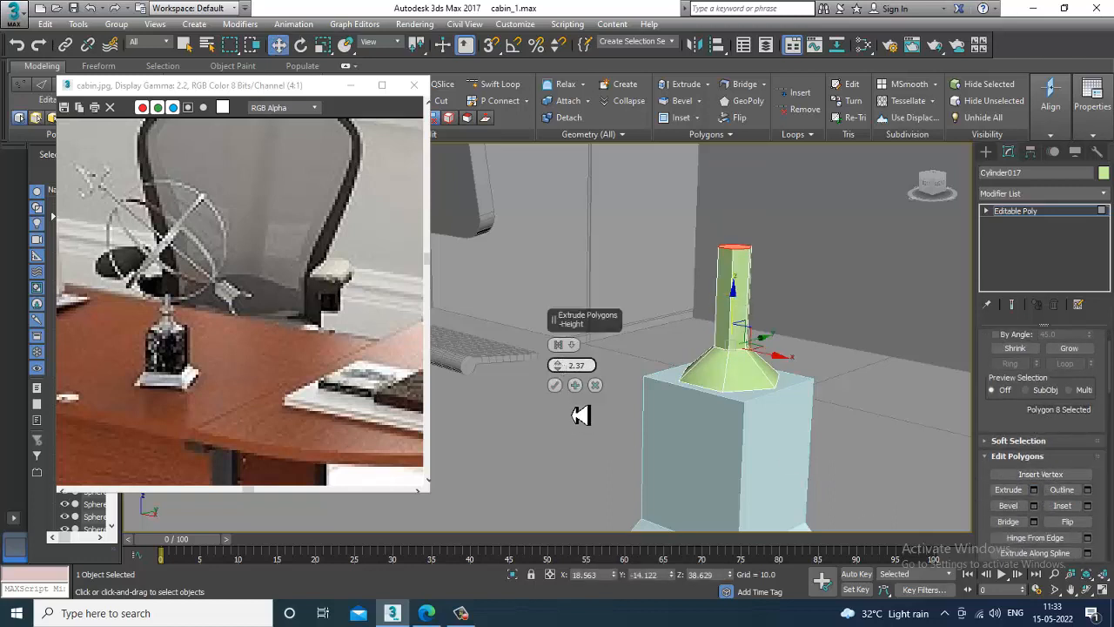
click(556, 385)
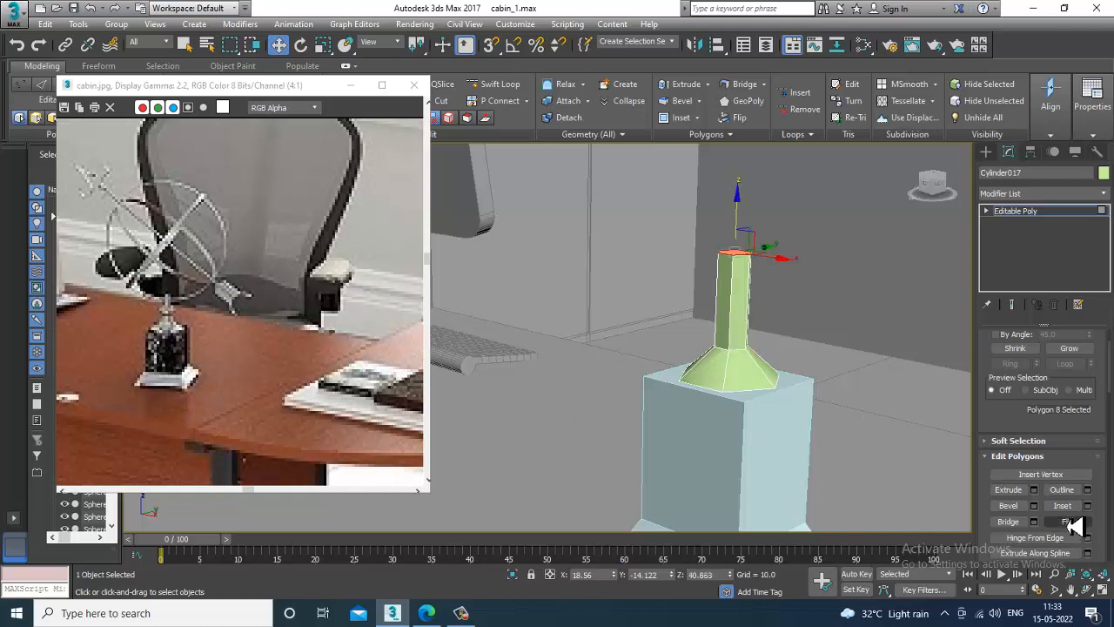
- Inset the top polygon of the hexagonal stem to leave a narrow rim around a smaller face
click(1087, 506)
alt+middle_drag(690, 402, 783, 372)
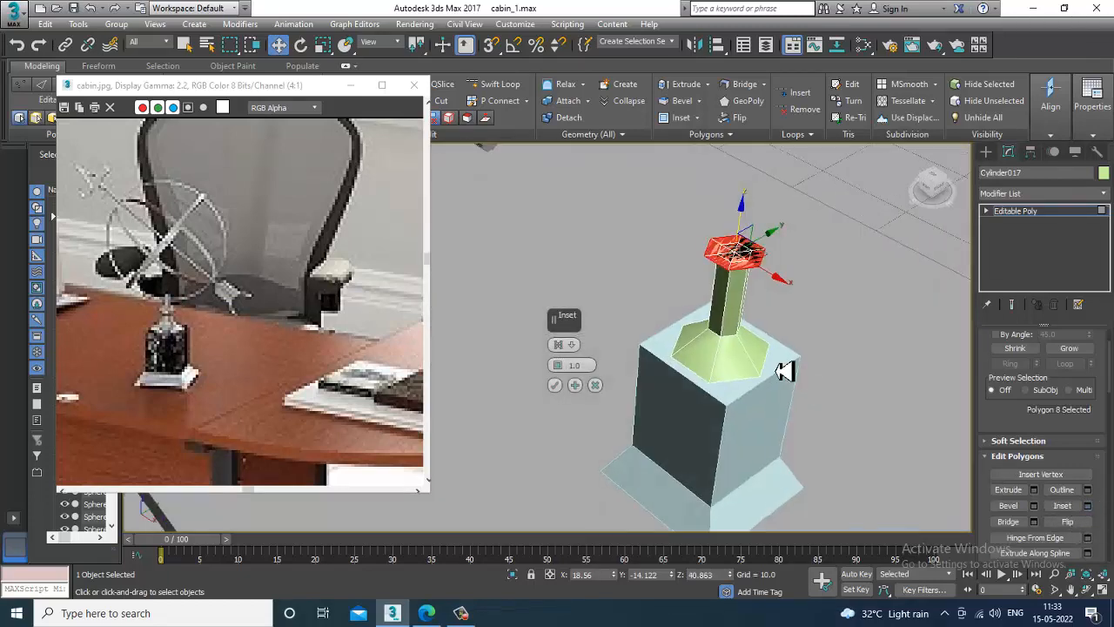
scroll(768, 390, up, 3)
drag(558, 367, 565, 388)
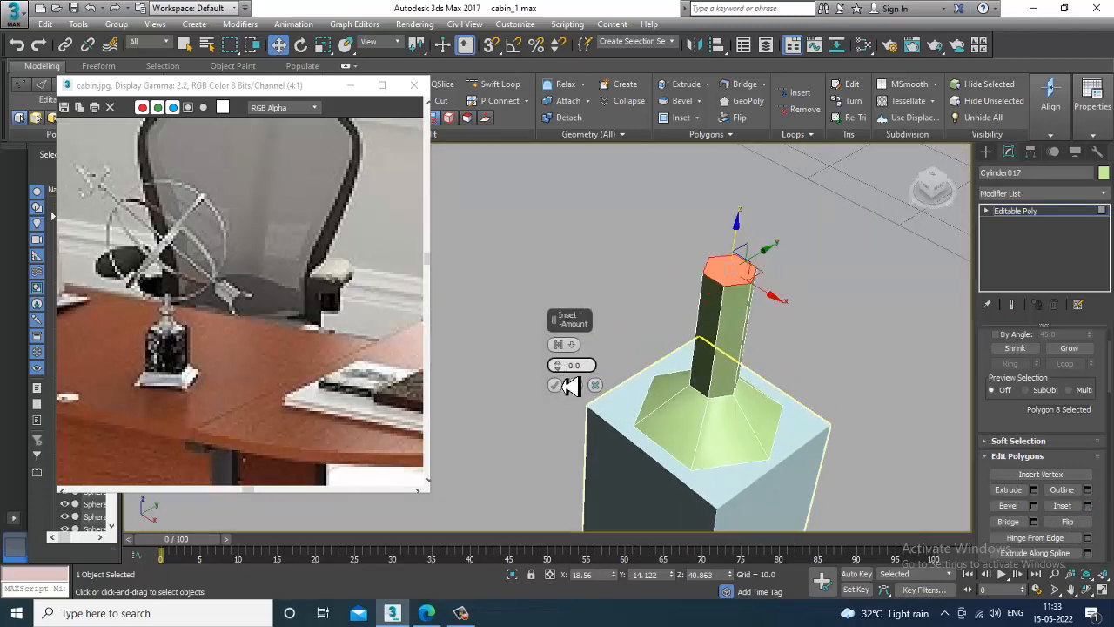
click(554, 386)
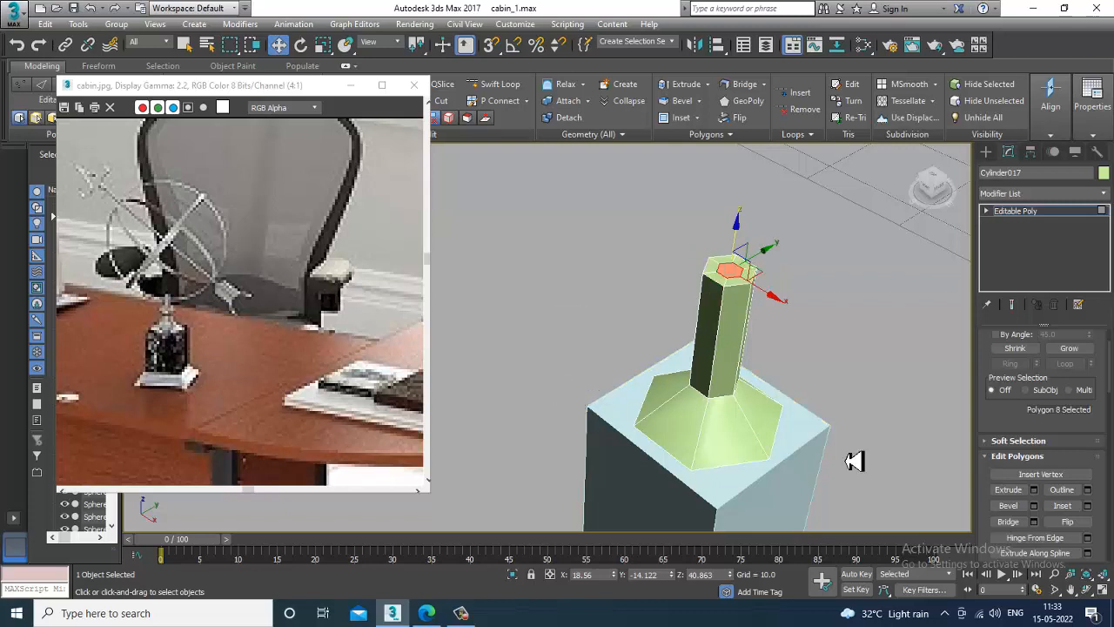
- Extrude the inset polygon on top of the hexagonal stem by about 0.46 to form a narrow tip
click(1036, 490)
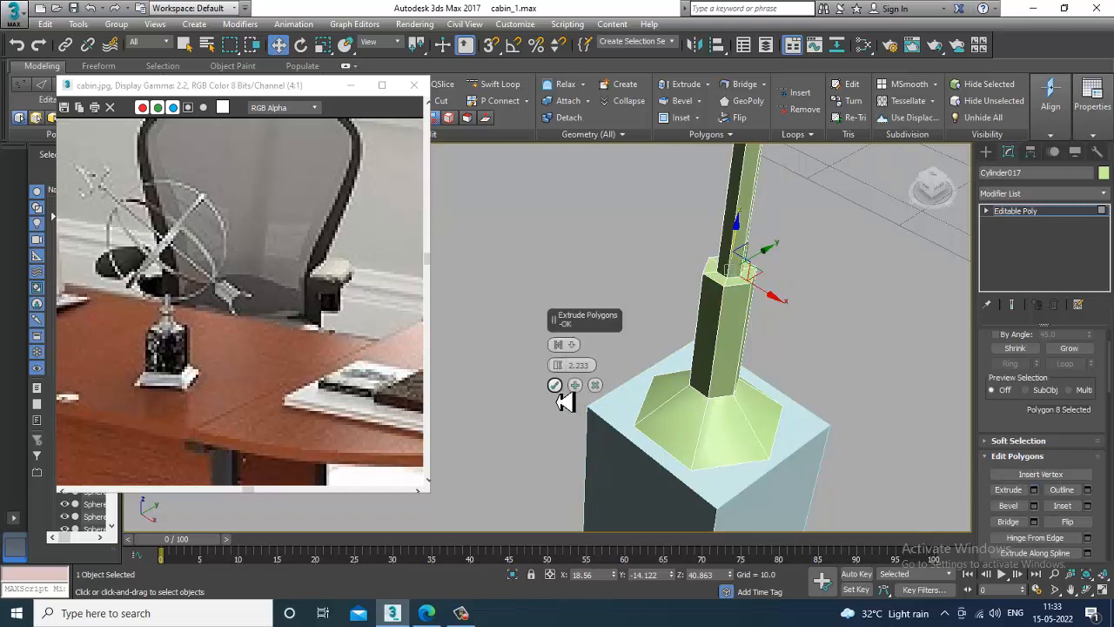
drag(559, 366, 568, 390)
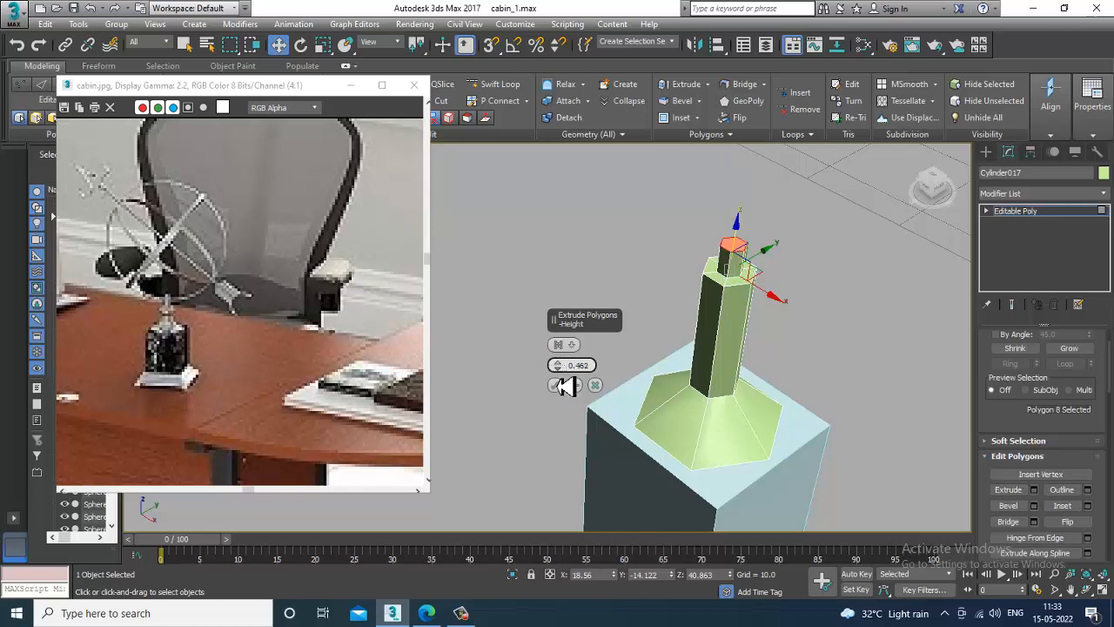
click(554, 386)
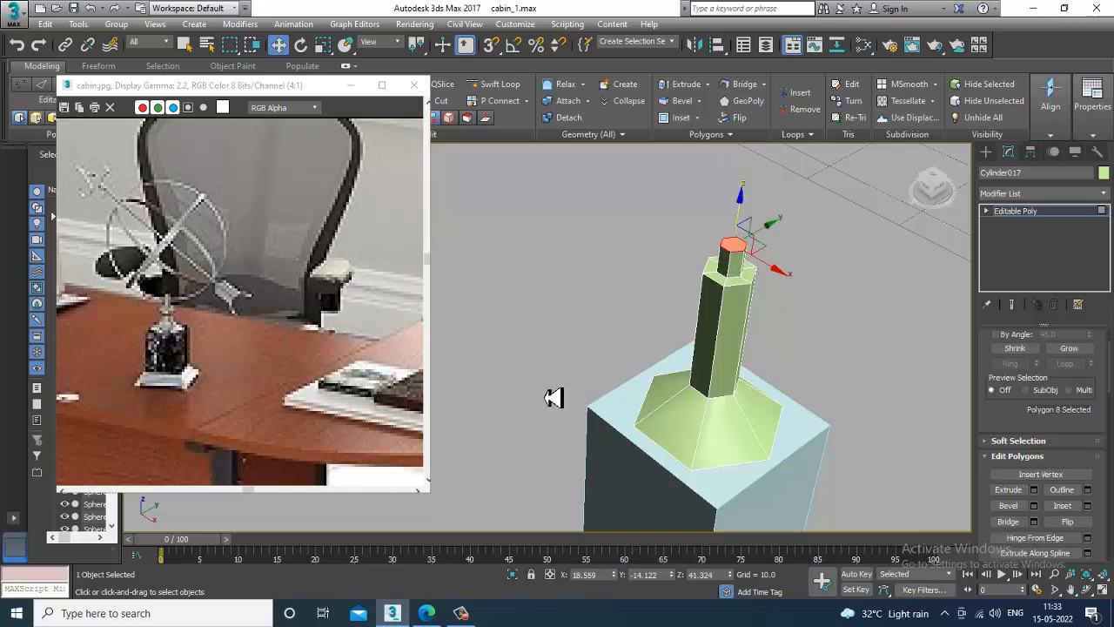
- Draw a circle spline with a radius of about 6.35 in the Front view and center it above the stem
click(988, 154)
key(alt+w)
middle_drag(754, 301, 719, 299)
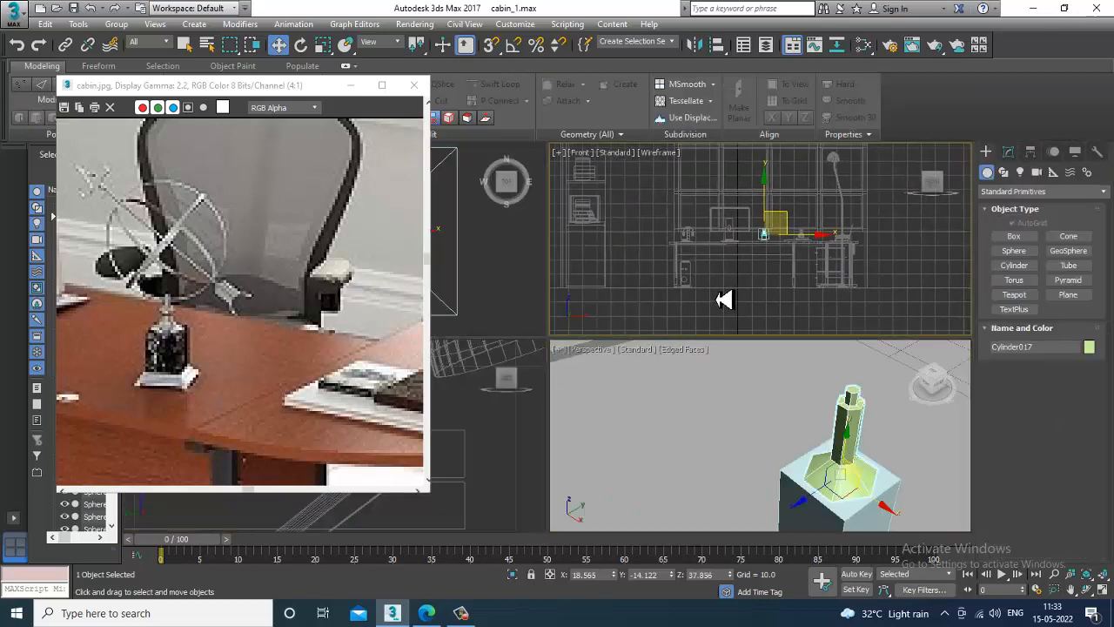
key(alt+w)
middle_drag(614, 295, 690, 311)
scroll(690, 311, up, 4)
click(1004, 172)
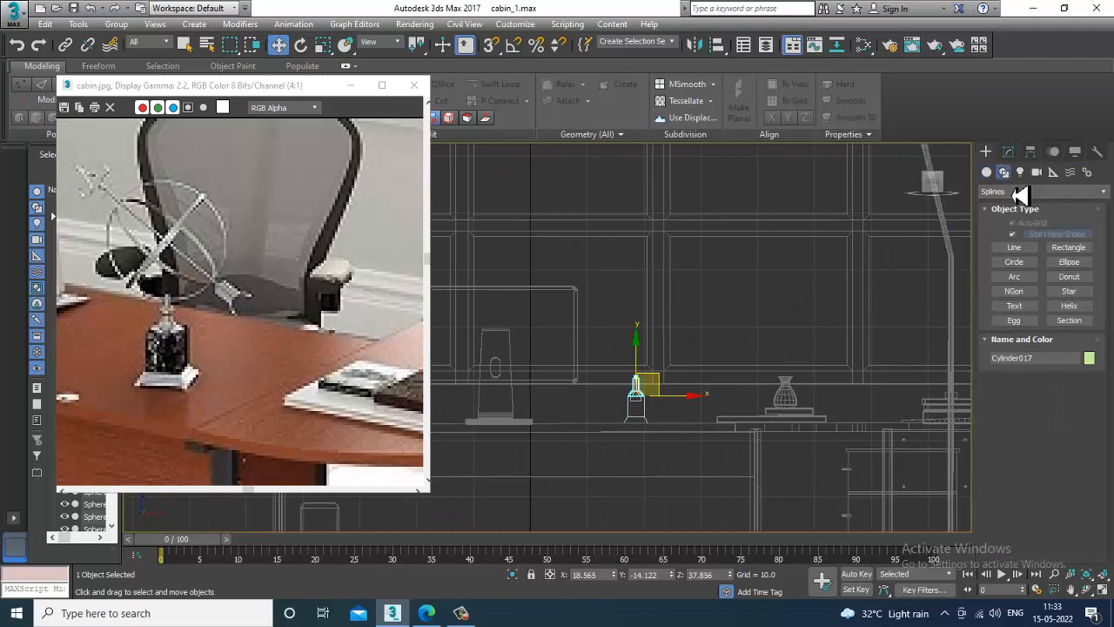
click(1015, 263)
scroll(684, 387, up, 3)
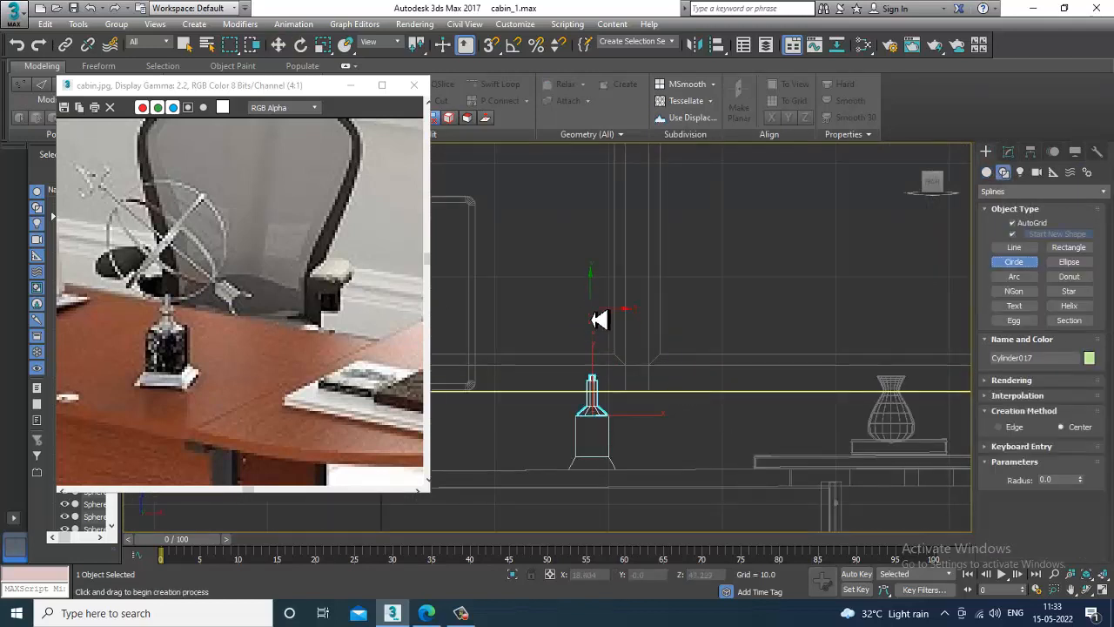
drag(584, 307, 655, 355)
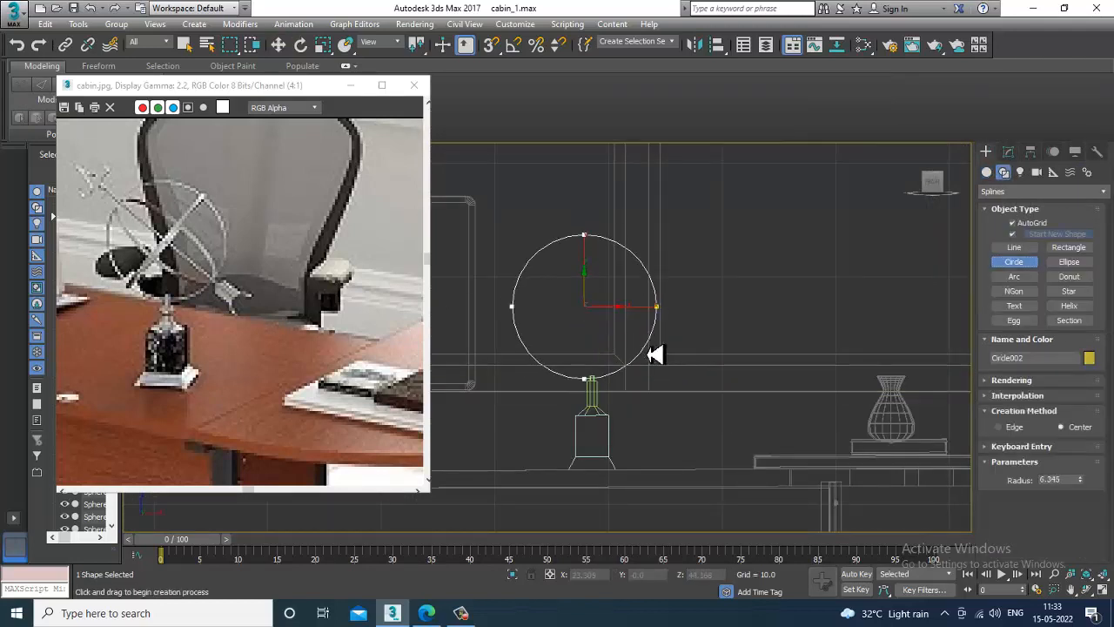
key(w)
drag(591, 282, 647, 305)
- Make the circle renderable in the viewport with a rectangular section, length about 0.37 and width 0.4
click(1009, 155)
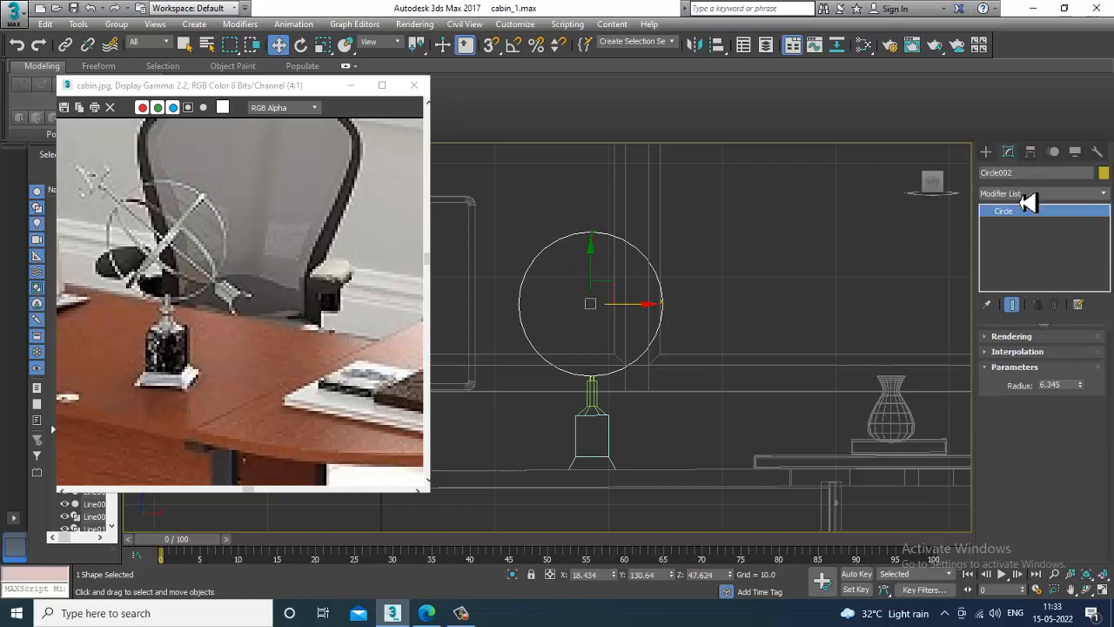
click(1023, 338)
click(1031, 353)
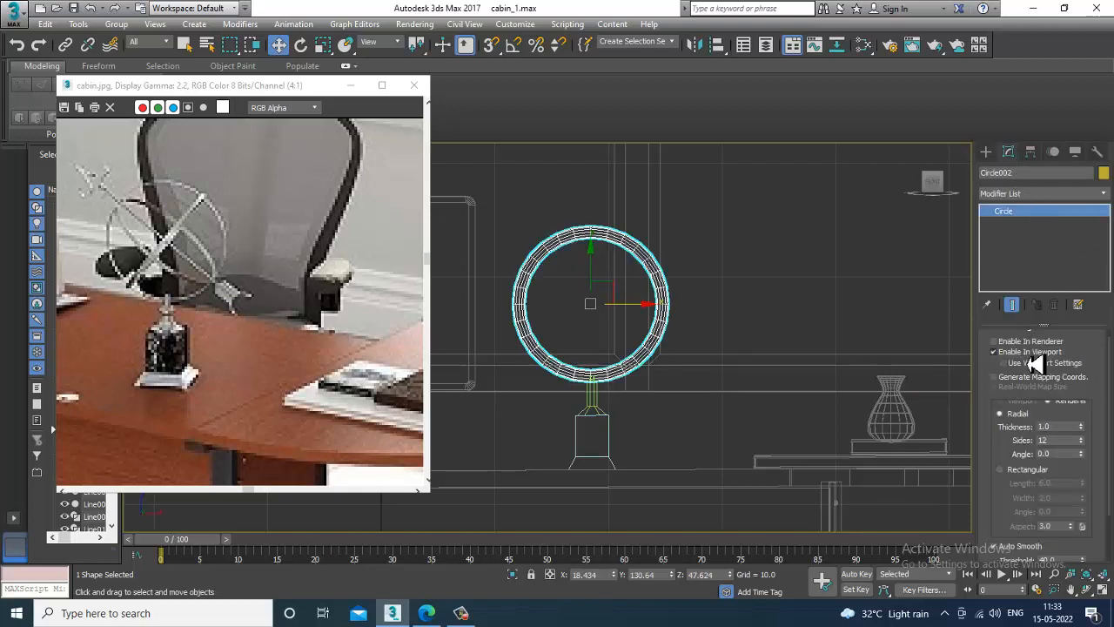
click(1025, 472)
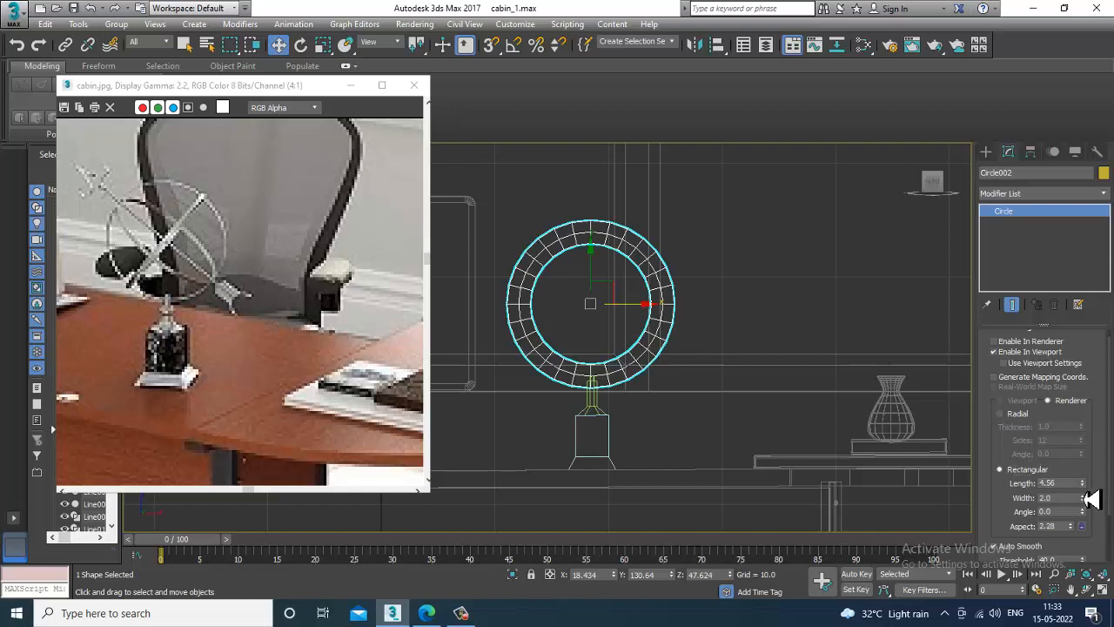
mouse_move(1090, 508)
mouse_down()
mouse_move(1104, 566)
mouse_move(1096, 503)
mouse_up()
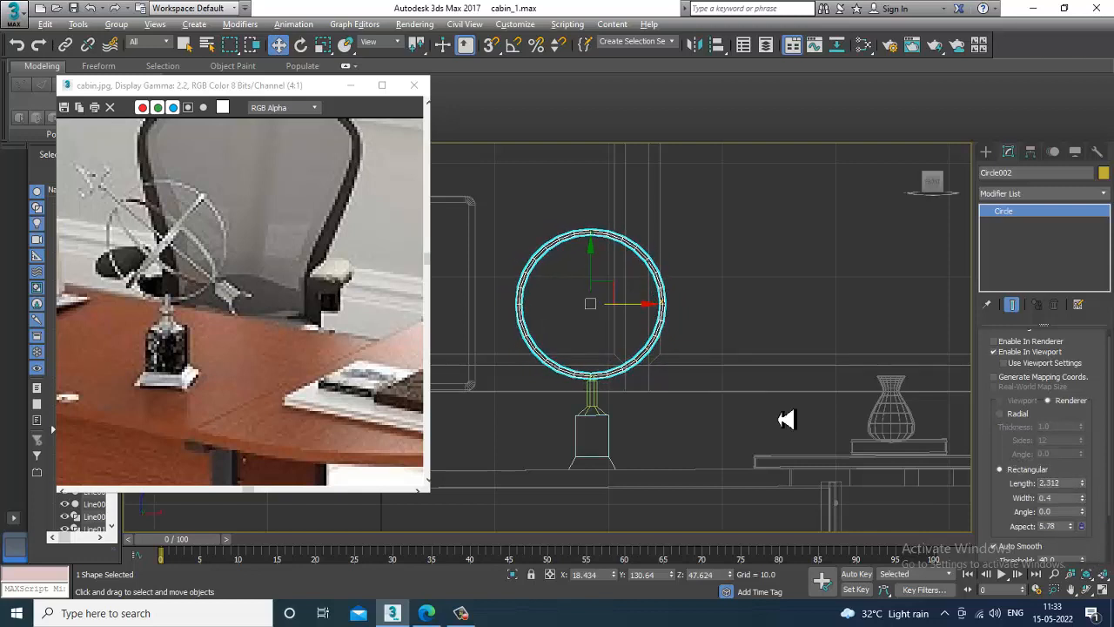
key(alt+w)
click(781, 418)
key(alt+w)
scroll(789, 417, down, 4)
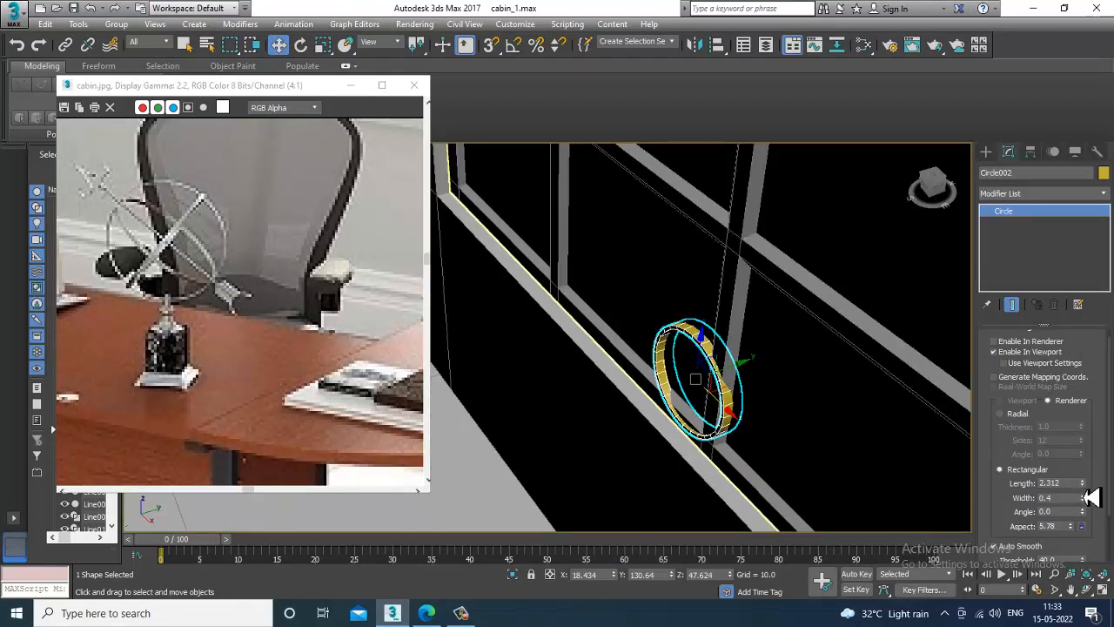
drag(1092, 496, 1099, 529)
- Move the ring along Y from the back wall to above the ornament's base on the desk
scroll(790, 378, down, 3)
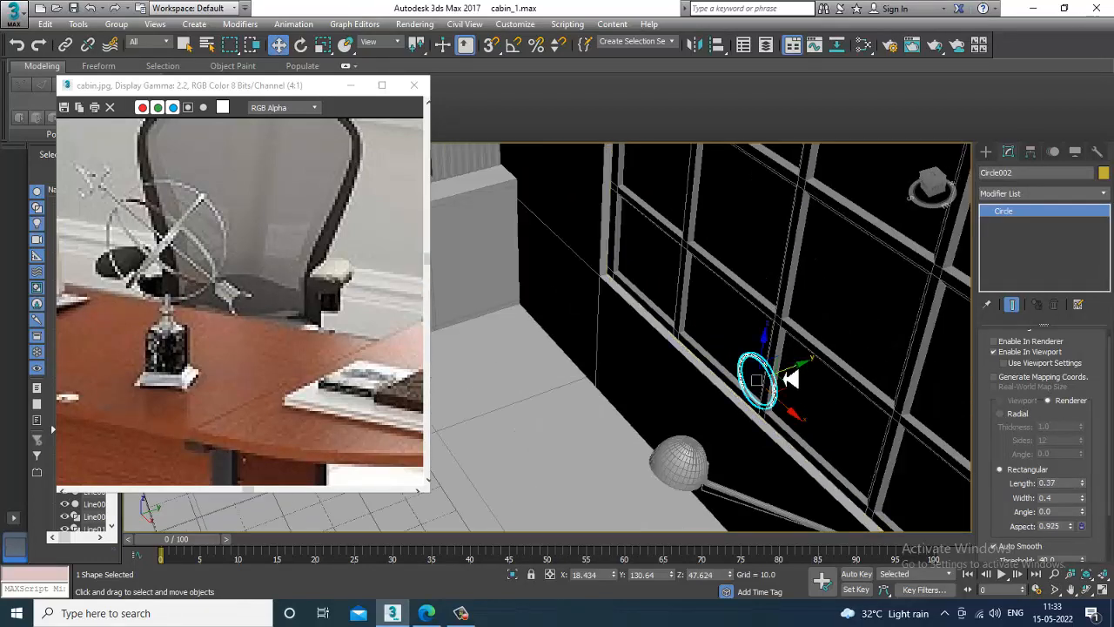
scroll(789, 379, down, 5)
drag(885, 309, 607, 355)
key(z)
alt+middle_drag(607, 354, 720, 335)
scroll(733, 365, down, 7)
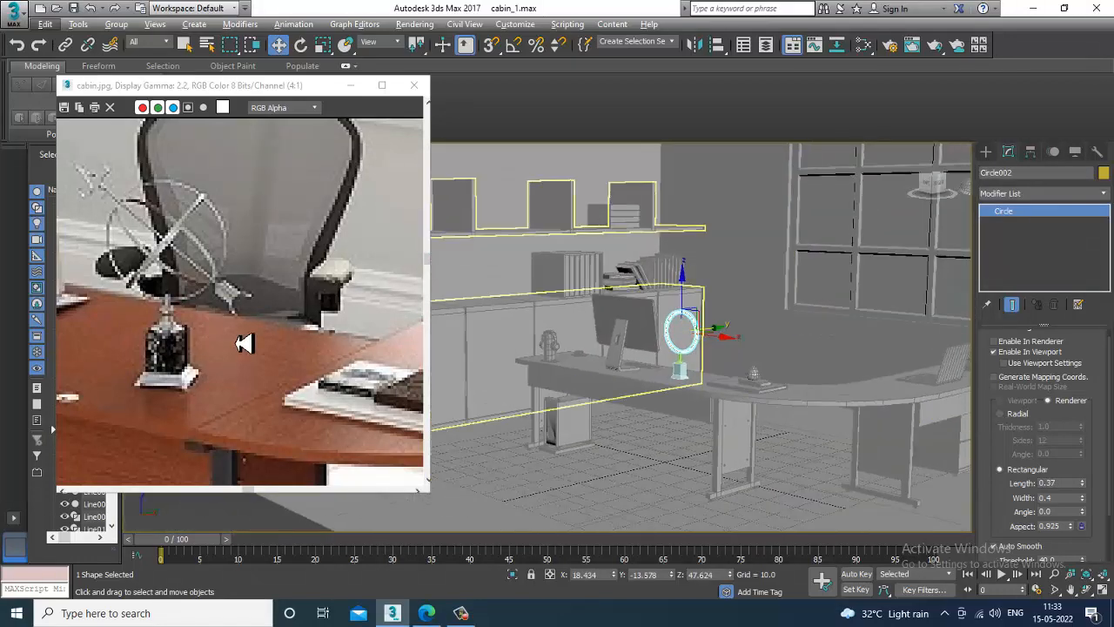
- Scale the ring down uniformly to about 64 percent to match the reference image
middle_drag(191, 330, 329, 351)
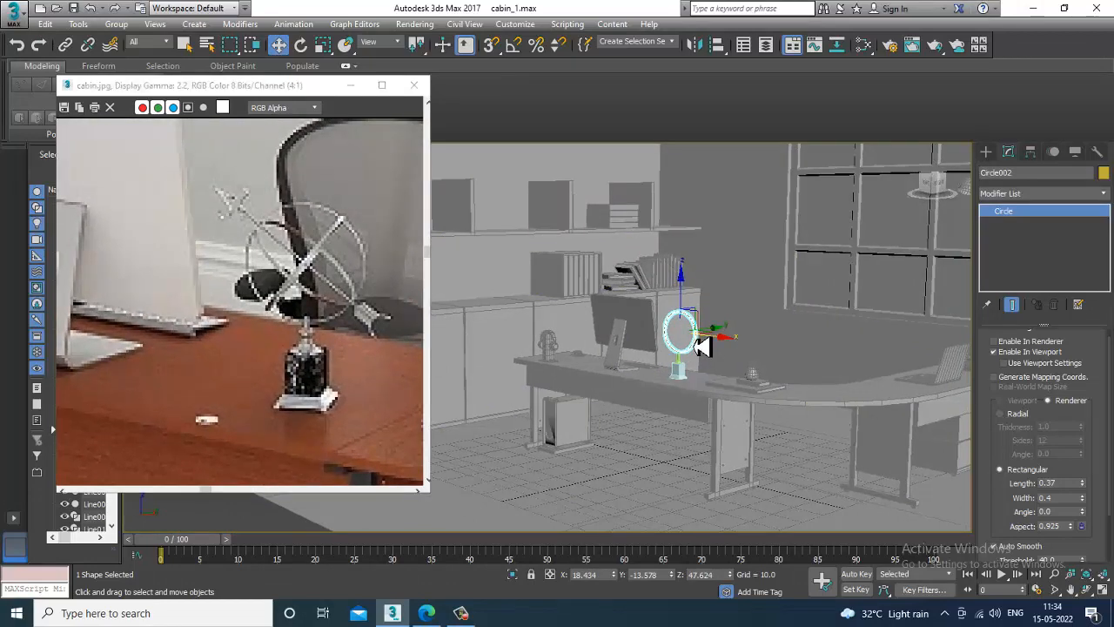
scroll(621, 330, up, 5)
key(r)
key(z)
alt+middle_drag(633, 336, 568, 373)
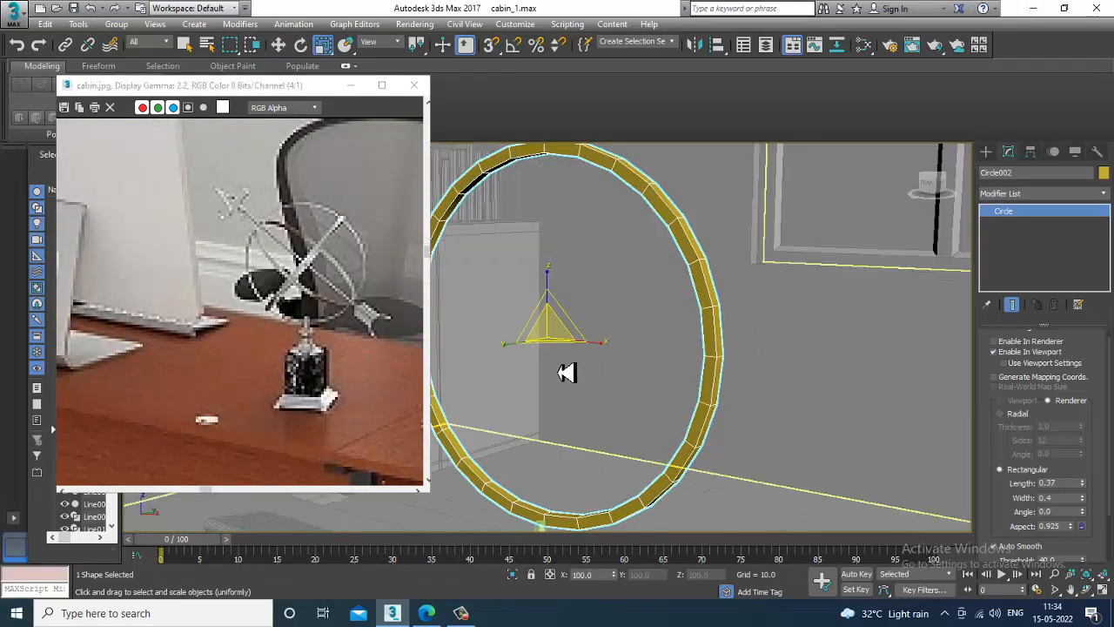
drag(555, 341, 581, 385)
scroll(592, 379, down, 5)
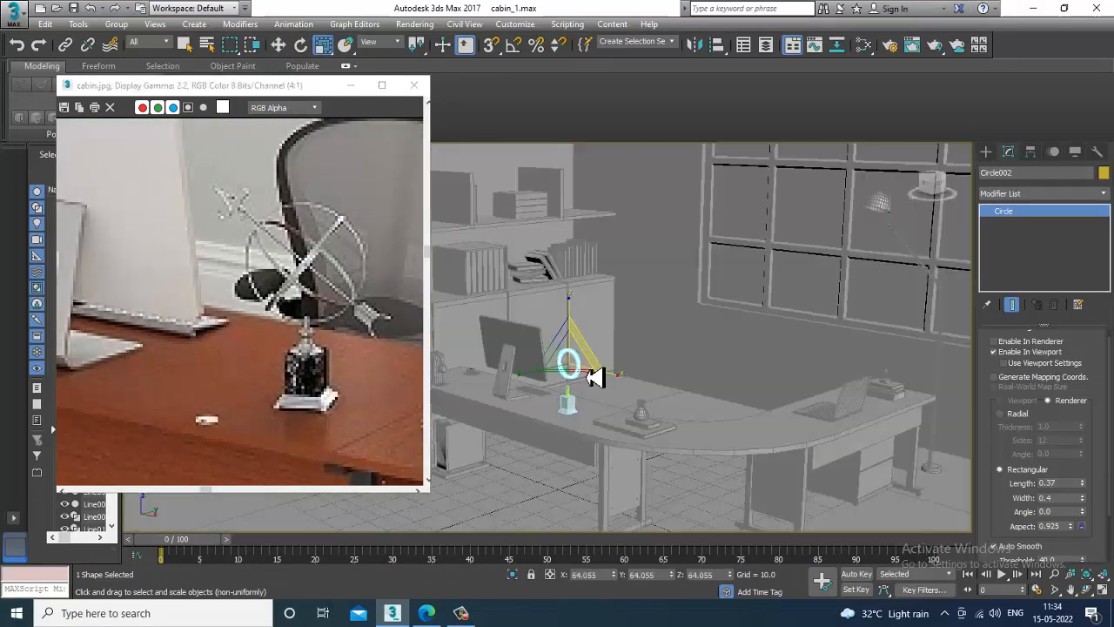
- Align the ring with the stem along Y and lower it until it rests on the stem's tip
scroll(597, 378, up, 5)
alt+middle_drag(645, 324, 572, 316)
key(w)
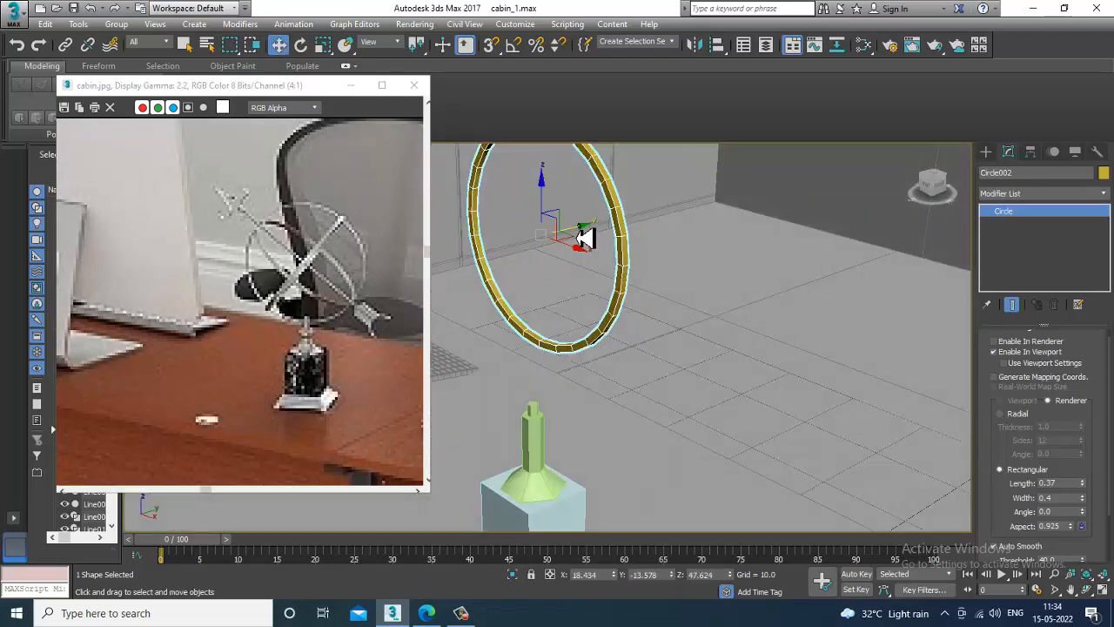
alt+middle_drag(585, 239, 488, 236)
drag(526, 210, 567, 286)
alt+middle_drag(619, 299, 553, 289)
drag(541, 276, 545, 283)
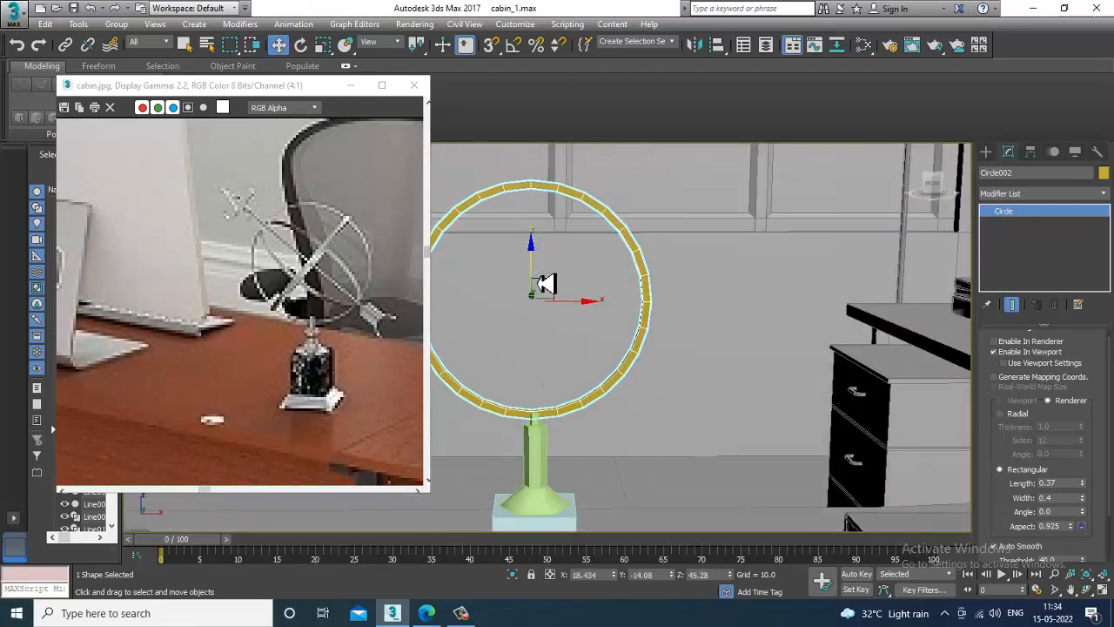
alt+middle_drag(661, 308, 627, 328)
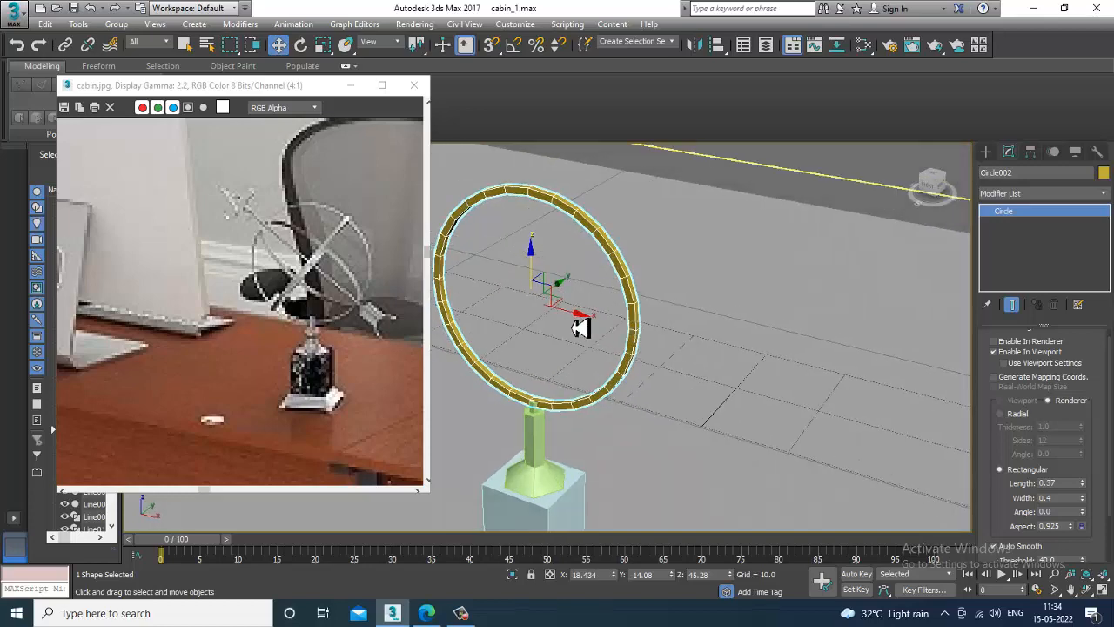
mouse_move(567, 298)
mouse_down()
mouse_move(576, 294)
mouse_move(567, 298)
mouse_up()
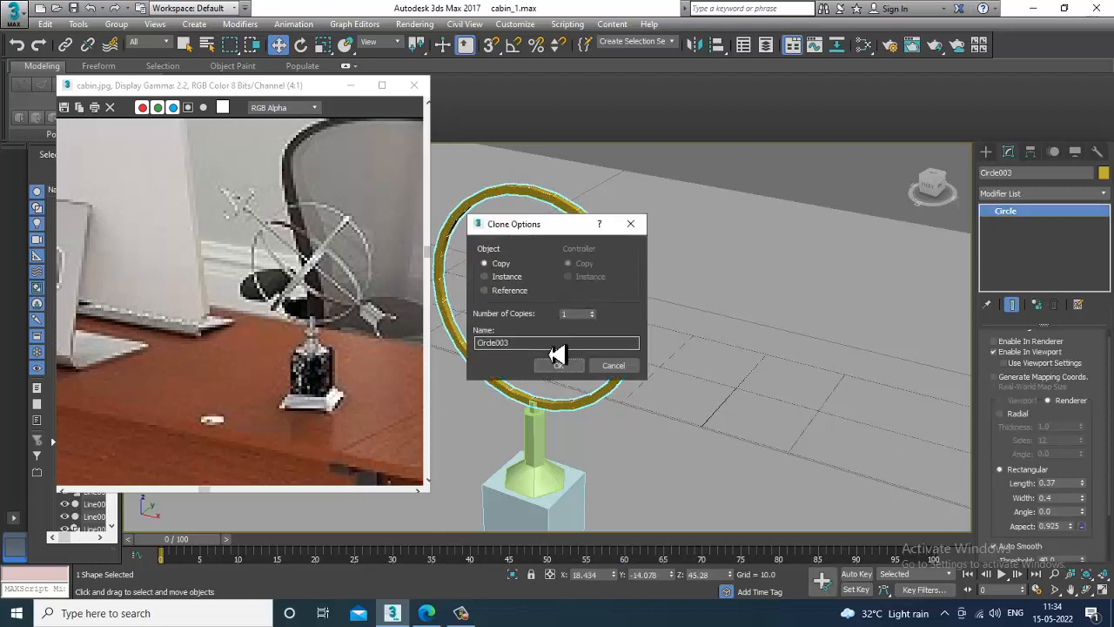
click(610, 366)
key(e)
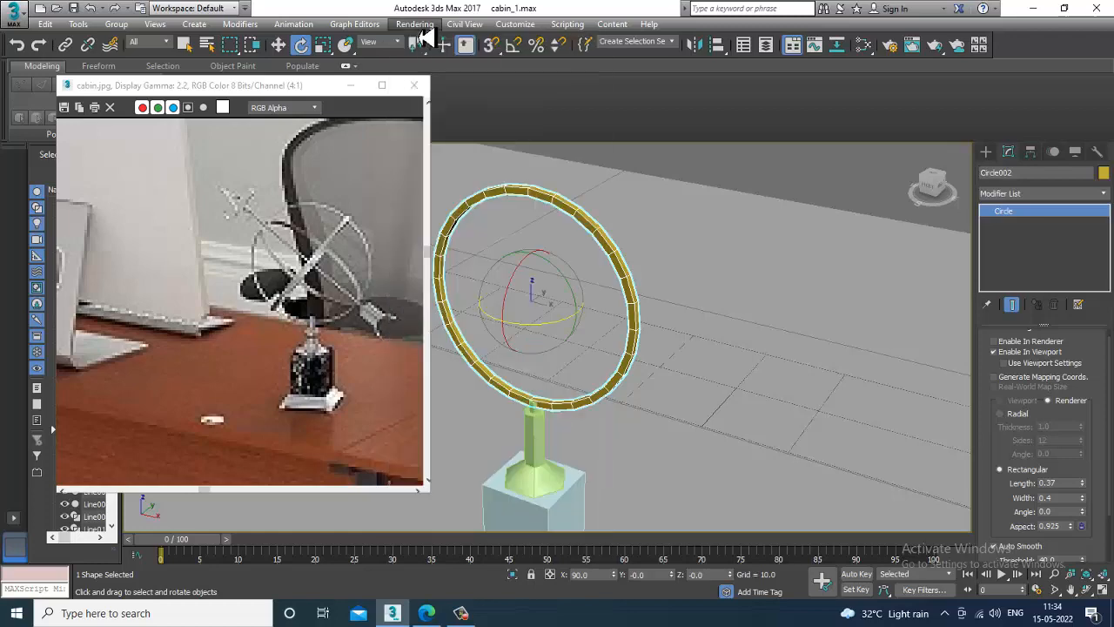
click(383, 42)
click(370, 90)
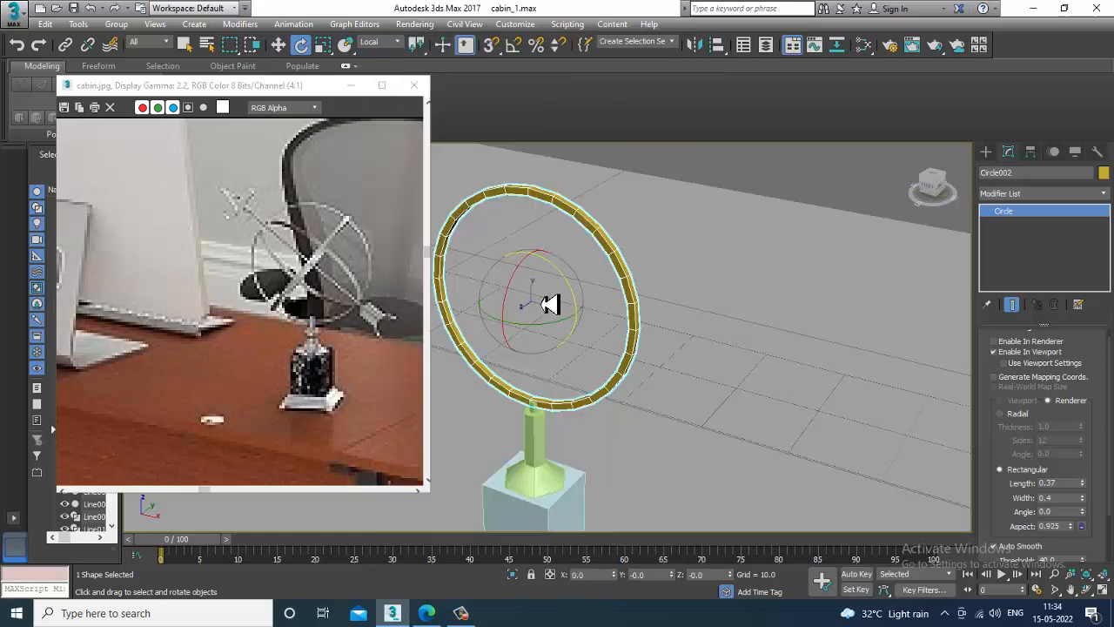
alt+middle_drag(570, 316, 609, 304)
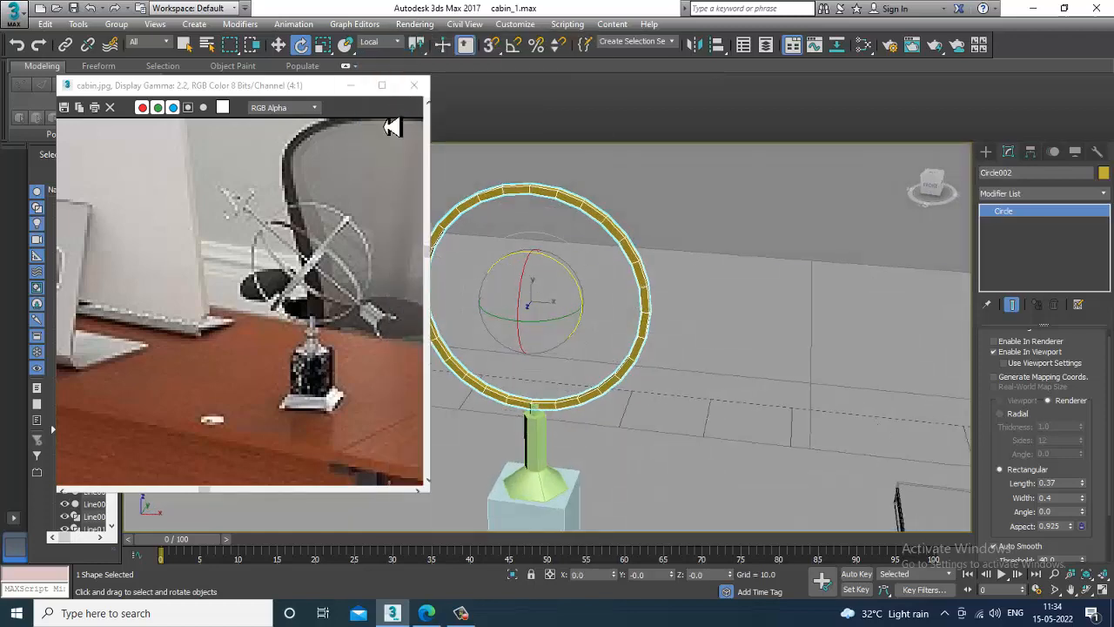
click(386, 44)
click(389, 54)
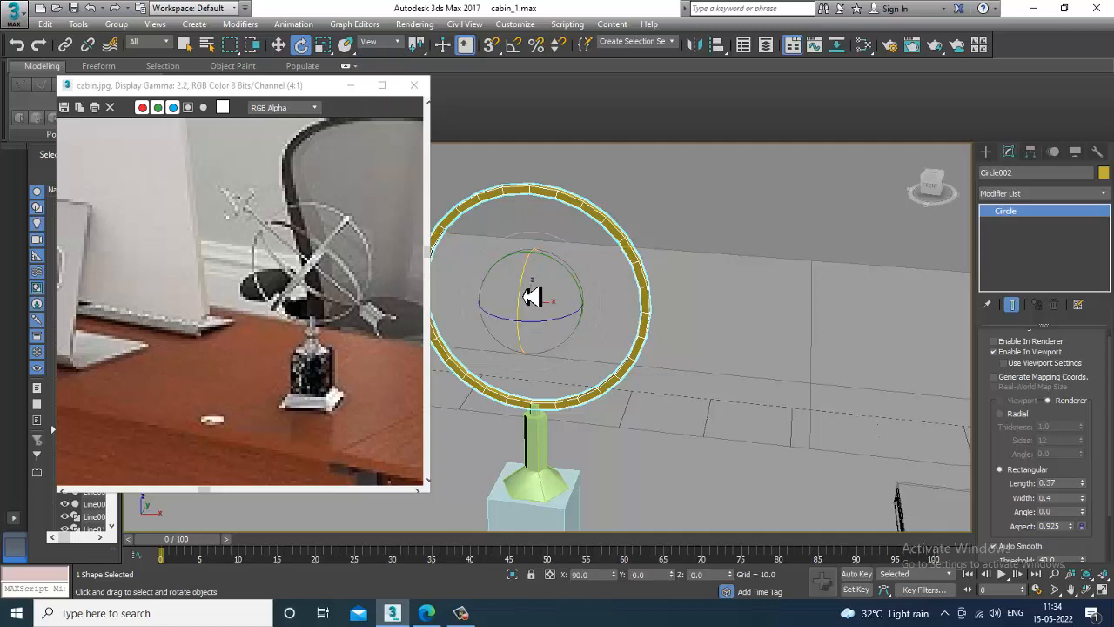
- Clone the upright ring as a copy rotated to horizontal, and scale the copy down slightly along Y
mouse_move(531, 297)
mouse_down()
mouse_move(592, 149)
mouse_move(594, 186)
mouse_up()
click(567, 370)
alt+middle_drag(715, 300, 619, 336)
key(r)
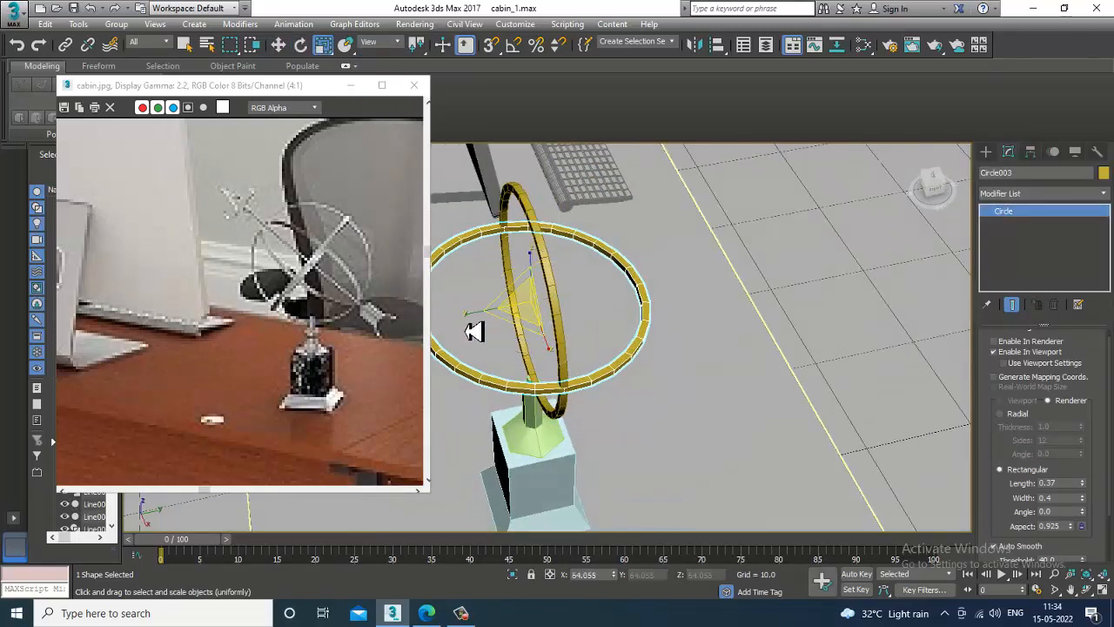
drag(471, 317, 493, 332)
alt+middle_drag(494, 332, 596, 295)
- Tilt the horizontal ring about 28 degrees around Y and shift it slightly upward inside the upright ring
key(e)
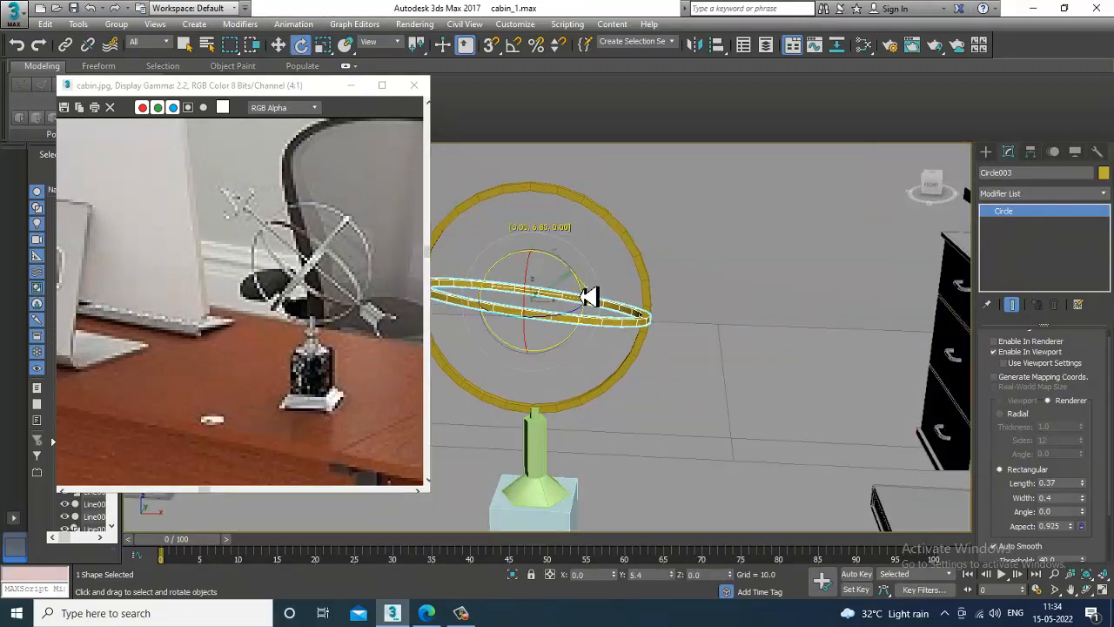
drag(580, 297, 593, 320)
alt+middle_drag(567, 313, 549, 277)
key(w)
drag(533, 271, 536, 264)
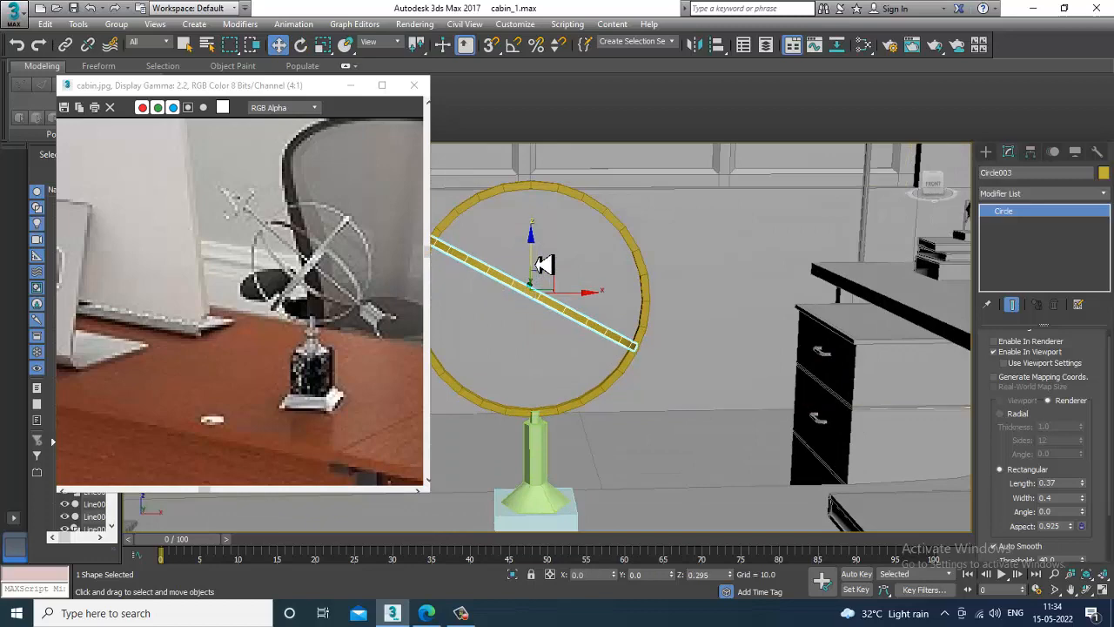
- Clone the tilted ring as one copy rotated roughly perpendicular to it inside the upright ring
alt+middle_drag(549, 269, 762, 288)
key(e)
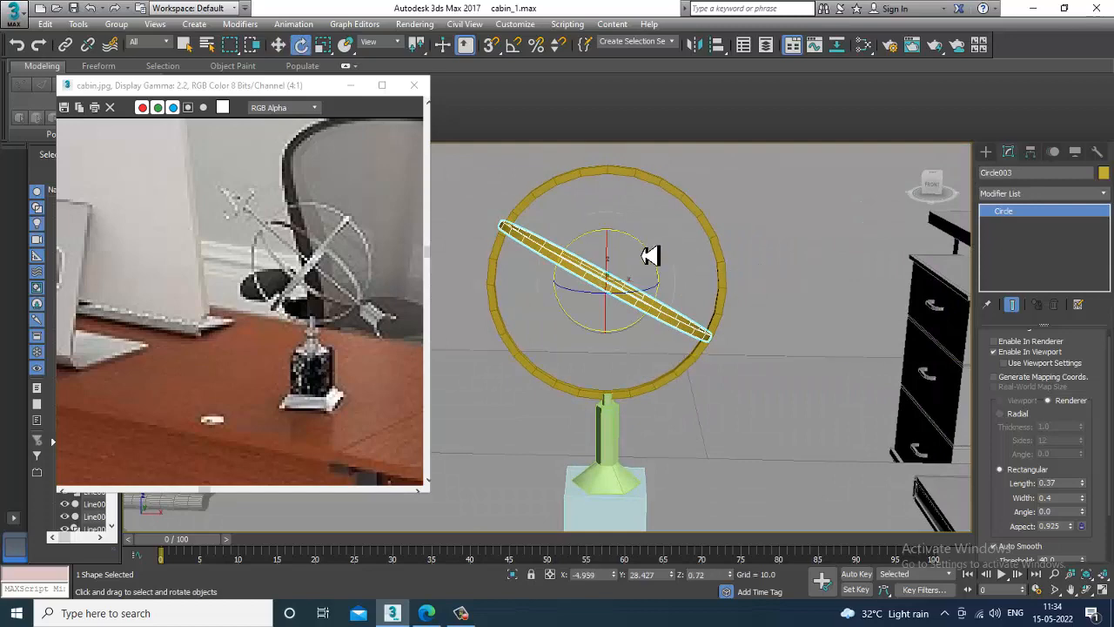
shift+drag(652, 251, 692, 403)
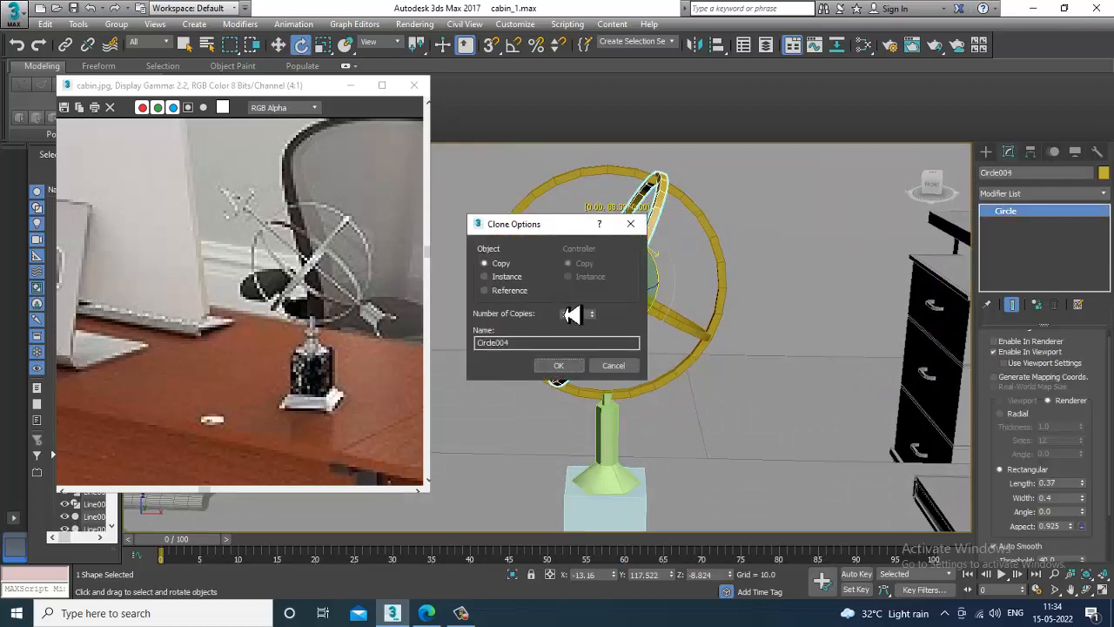
click(559, 365)
mouse_move(766, 289)
alt+middle_down()
mouse_move(529, 275)
mouse_move(672, 278)
mouse_move(633, 275)
alt+middle_up()
key(w)
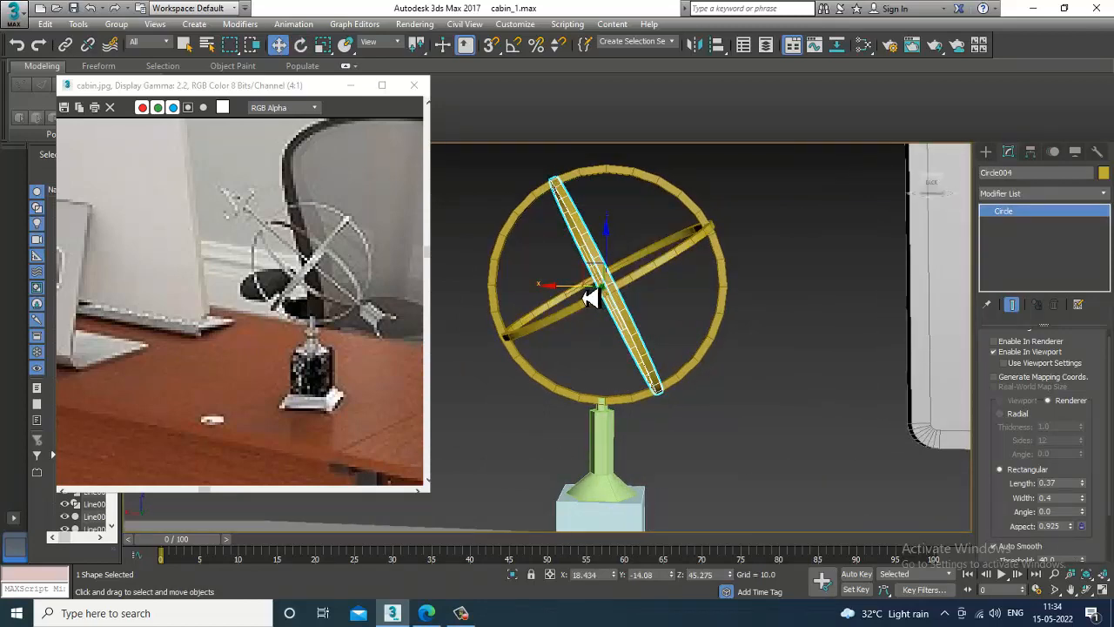
- Draw a small square spline in the front view, up and to the left of the crossing rings
alt+middle_drag(590, 292, 704, 322)
scroll(687, 308, down, 5)
key(z)
scroll(733, 322, down, 3)
middle_drag(704, 458, 721, 318)
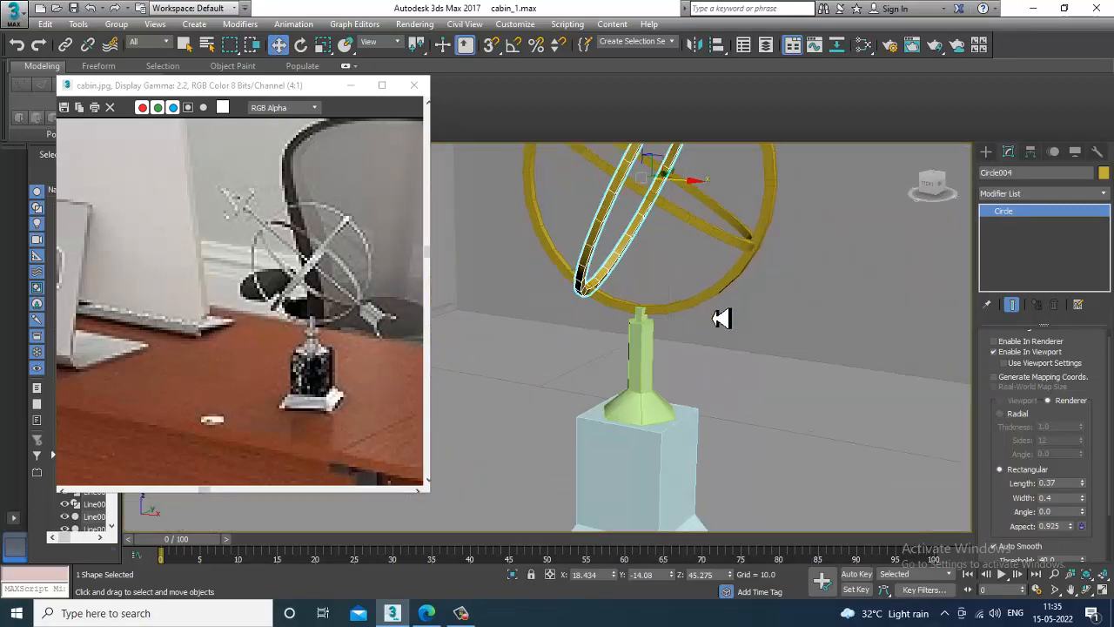
middle_drag(704, 219, 719, 296)
key(alt+w)
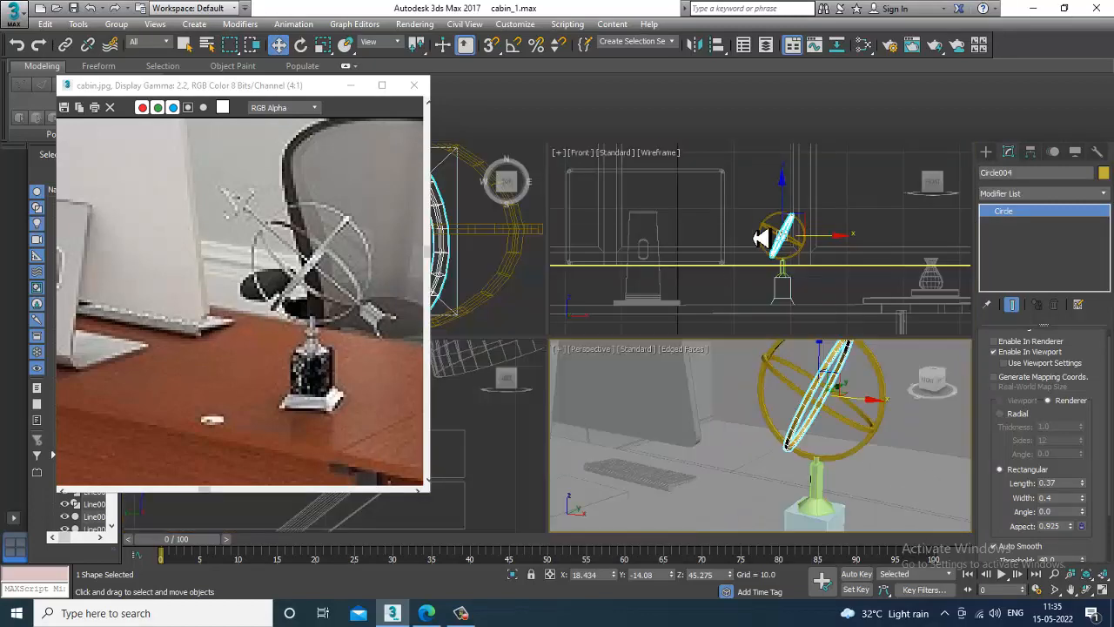
middle_drag(784, 217, 765, 218)
key(alt+w)
scroll(766, 261, up, 2)
click(987, 151)
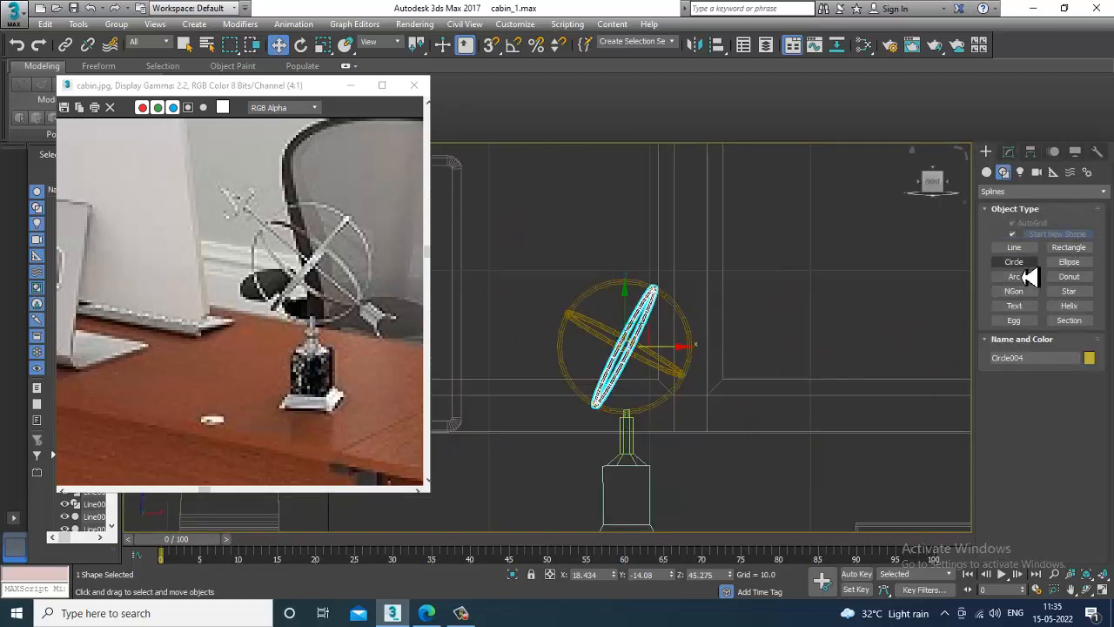
click(1071, 249)
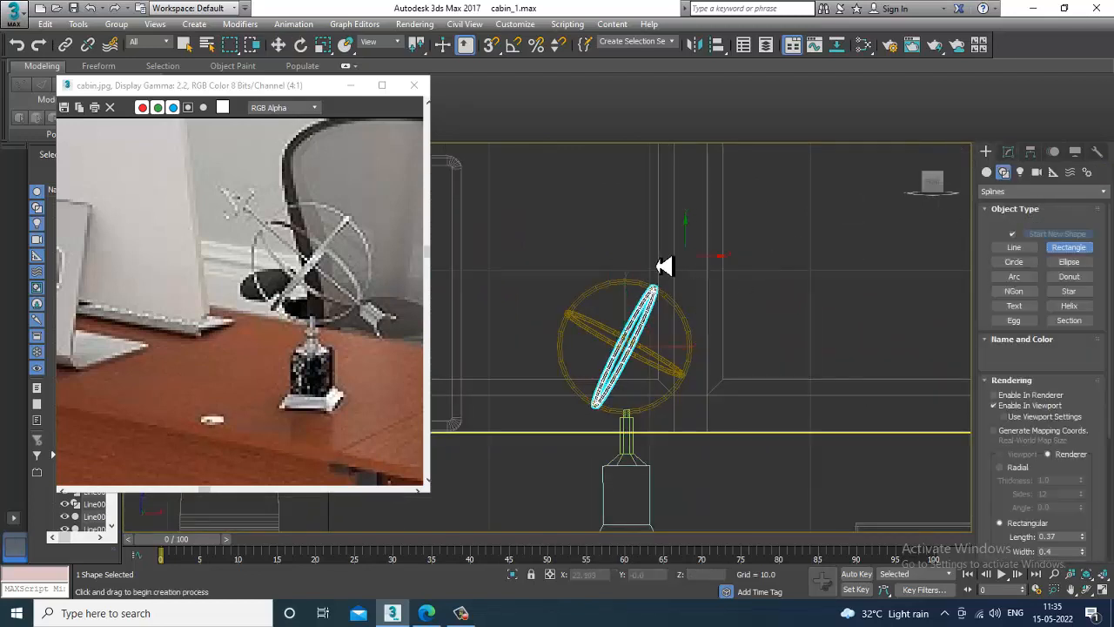
drag(528, 201, 566, 238)
key(w)
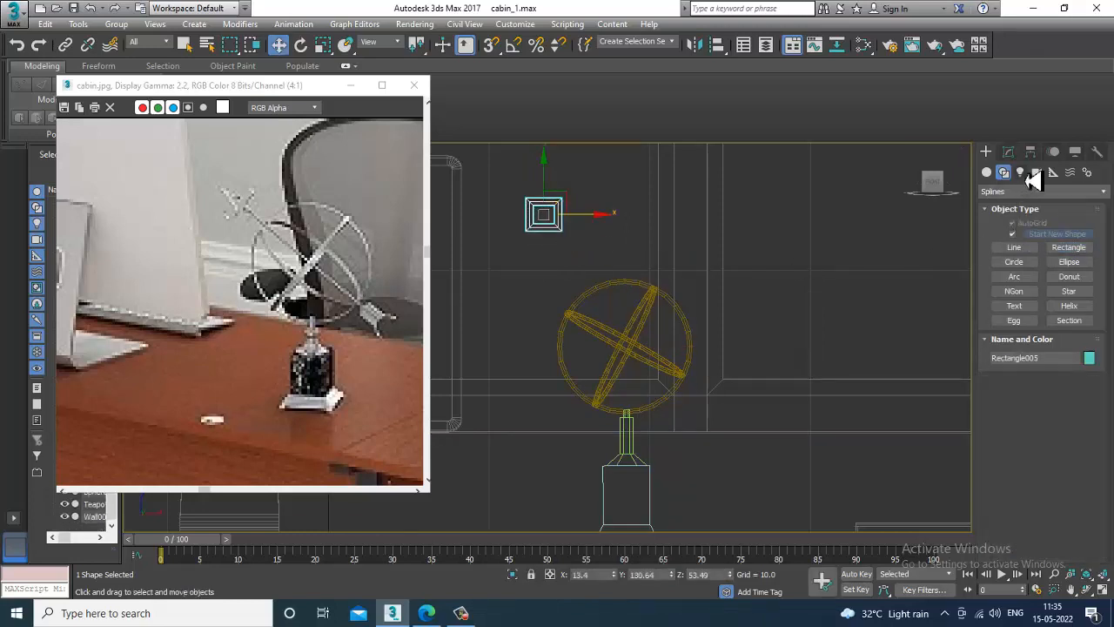
- Disable the small square's viewport thickness and convert it to an editable spline
click(1009, 153)
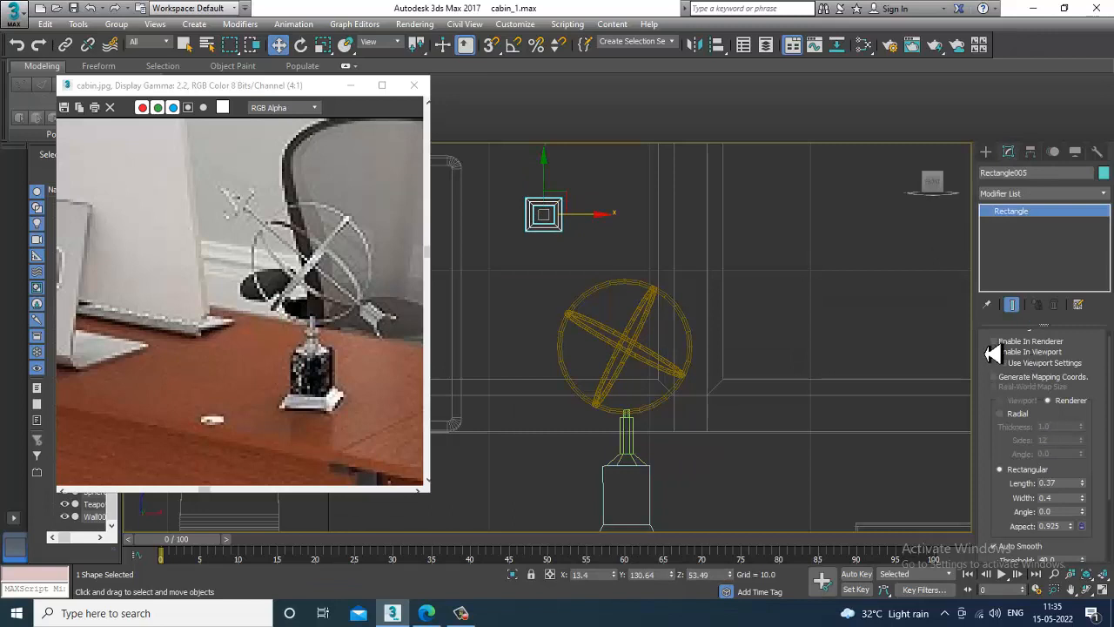
scroll(579, 213, up, 5)
right_click(593, 202)
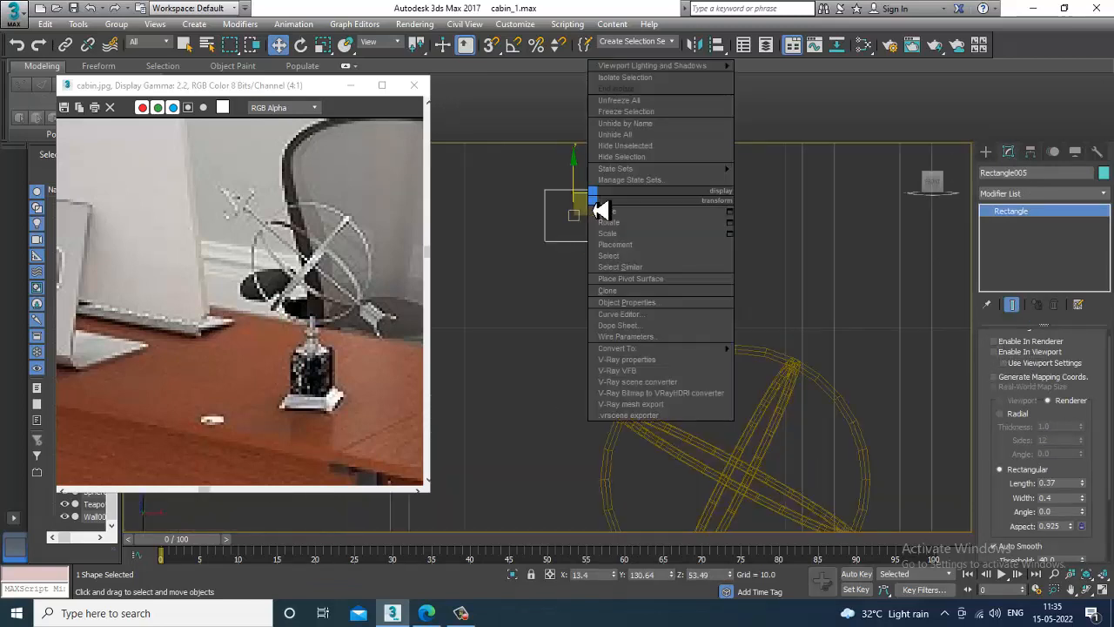
mouse_move(708, 350)
click(783, 349)
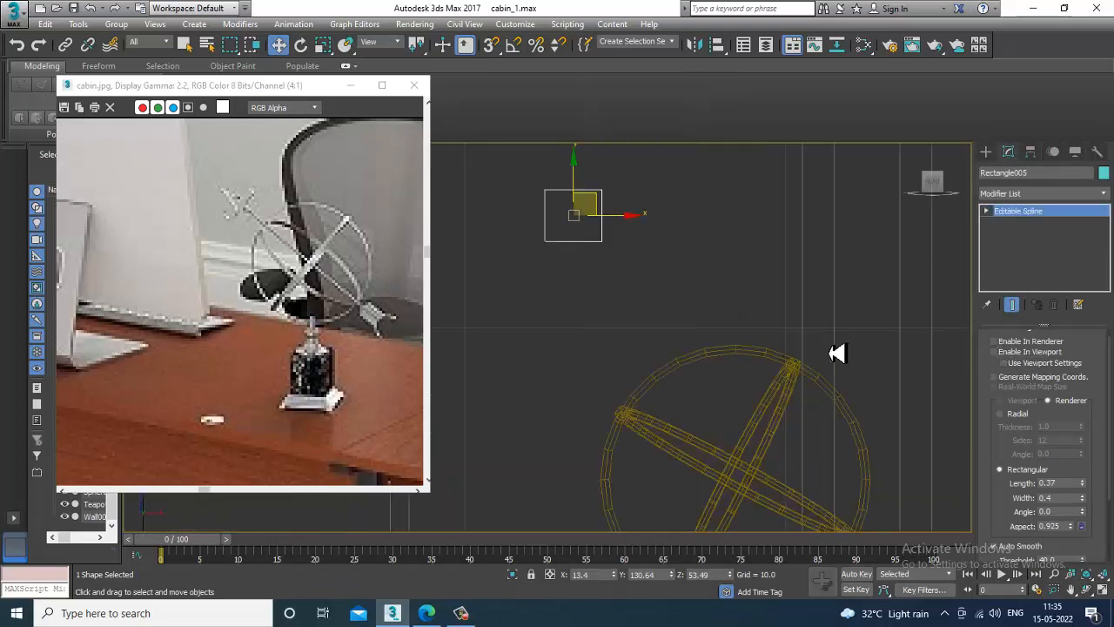
scroll(696, 236, up, 4)
- Fuse the square's two left vertices into one point to form a left-pointing arrowhead
key(1)
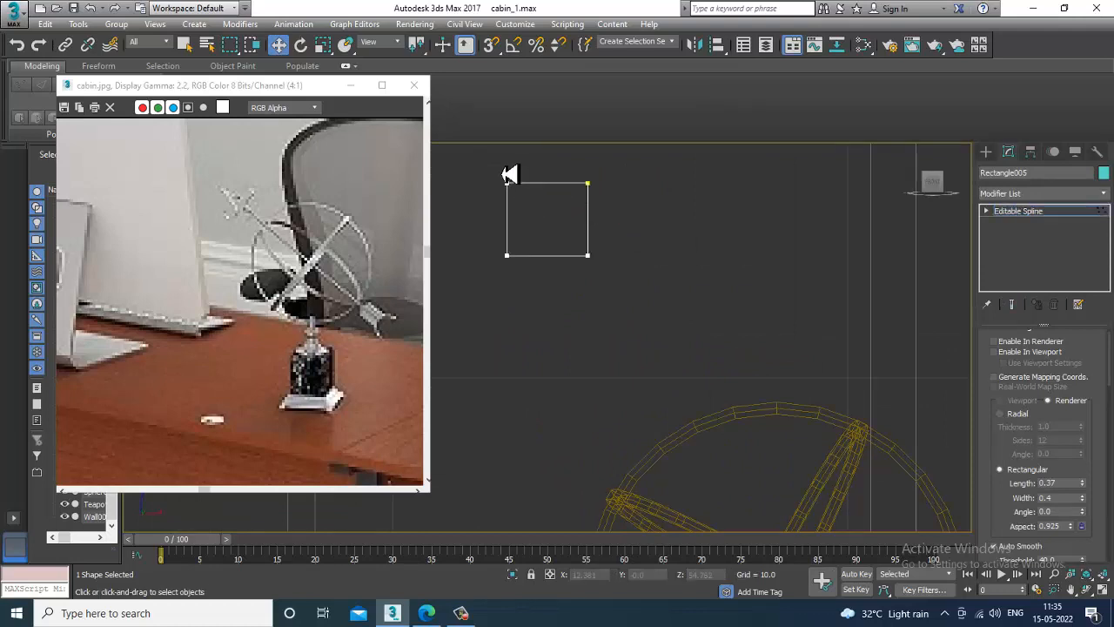
click(507, 182)
right_click(505, 183)
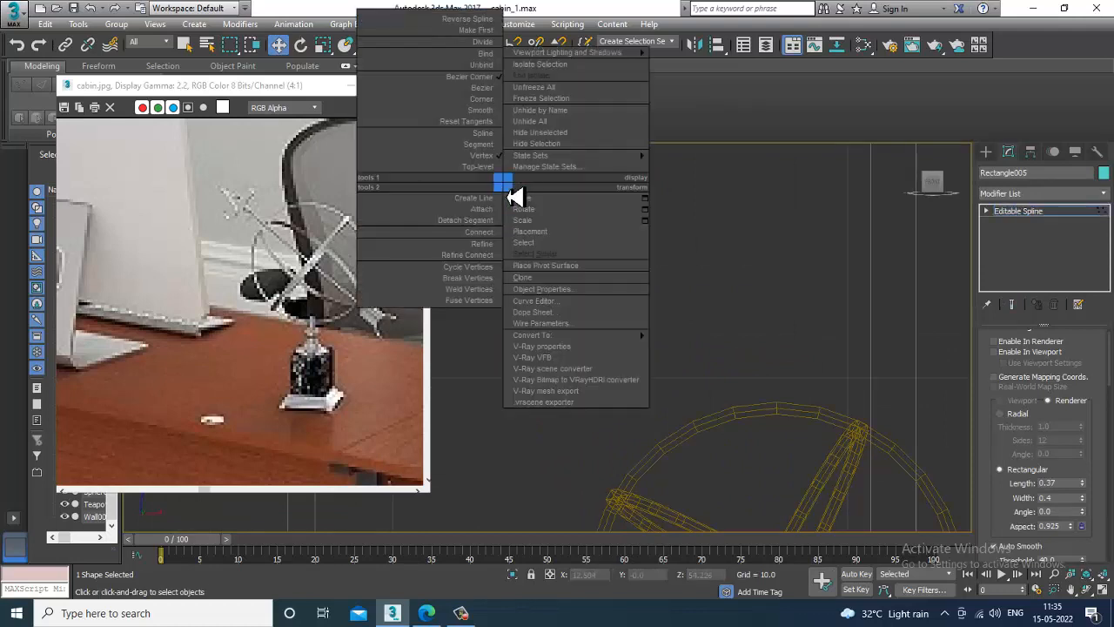
click(475, 302)
scroll(602, 241, up, 2)
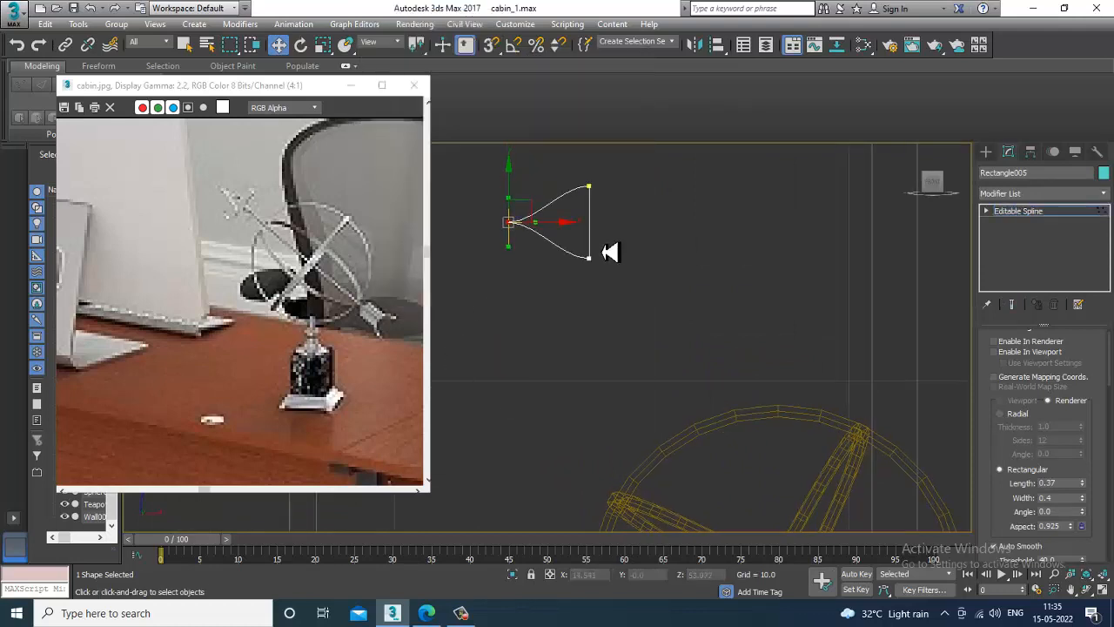
- Convert the arrowhead's tip and both right-hand vertices to Corner type so that all sides are straight
right_click(496, 226)
click(478, 144)
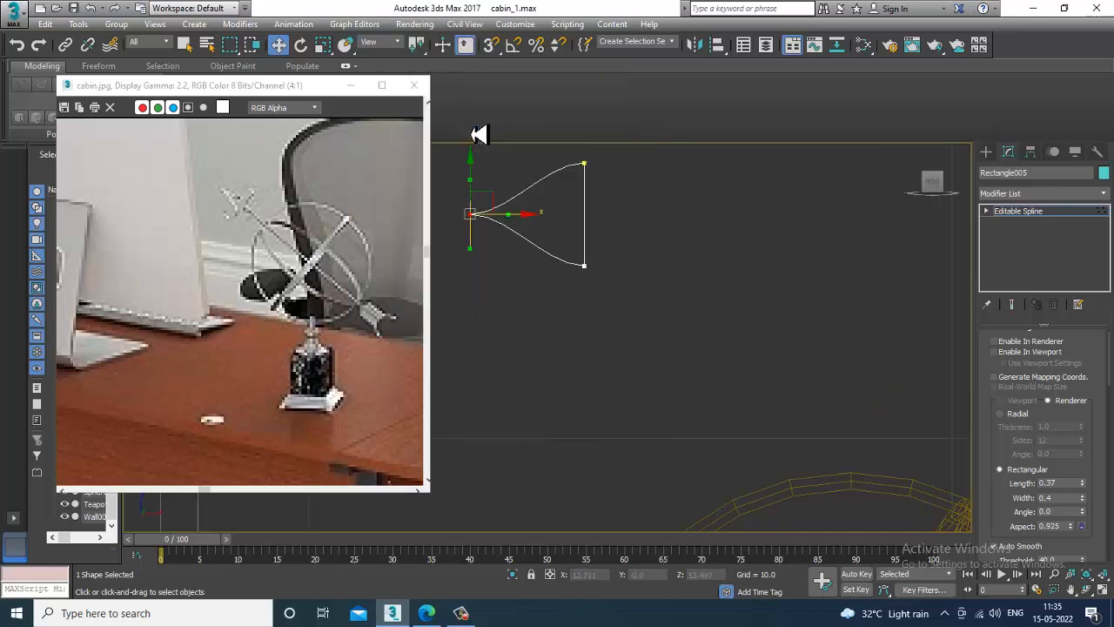
middle_drag(587, 178, 589, 179)
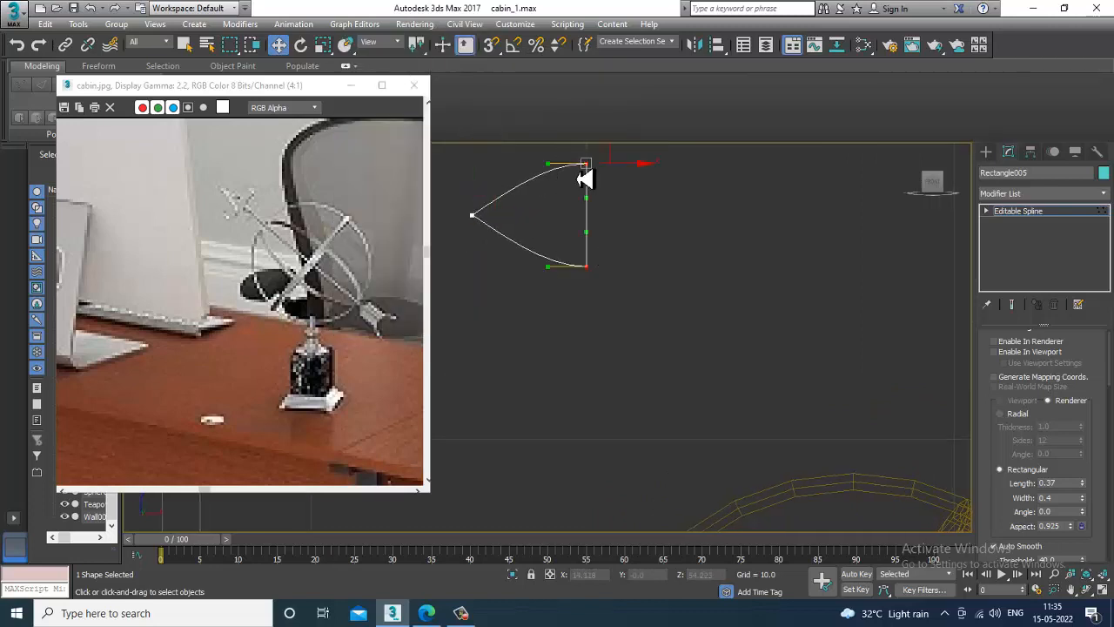
right_click(583, 176)
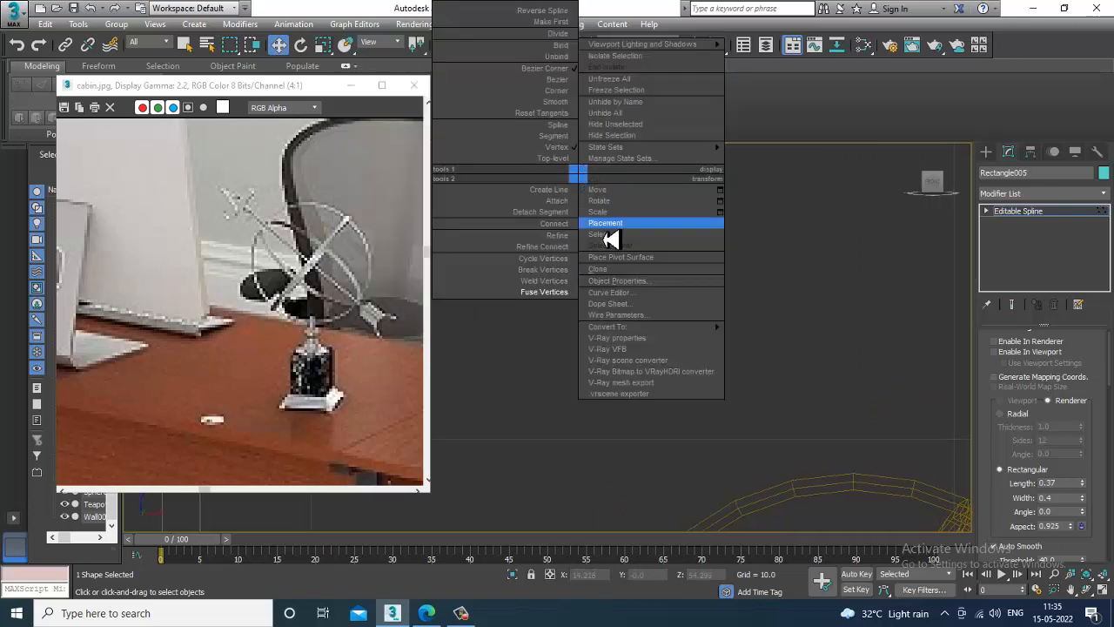
click(565, 87)
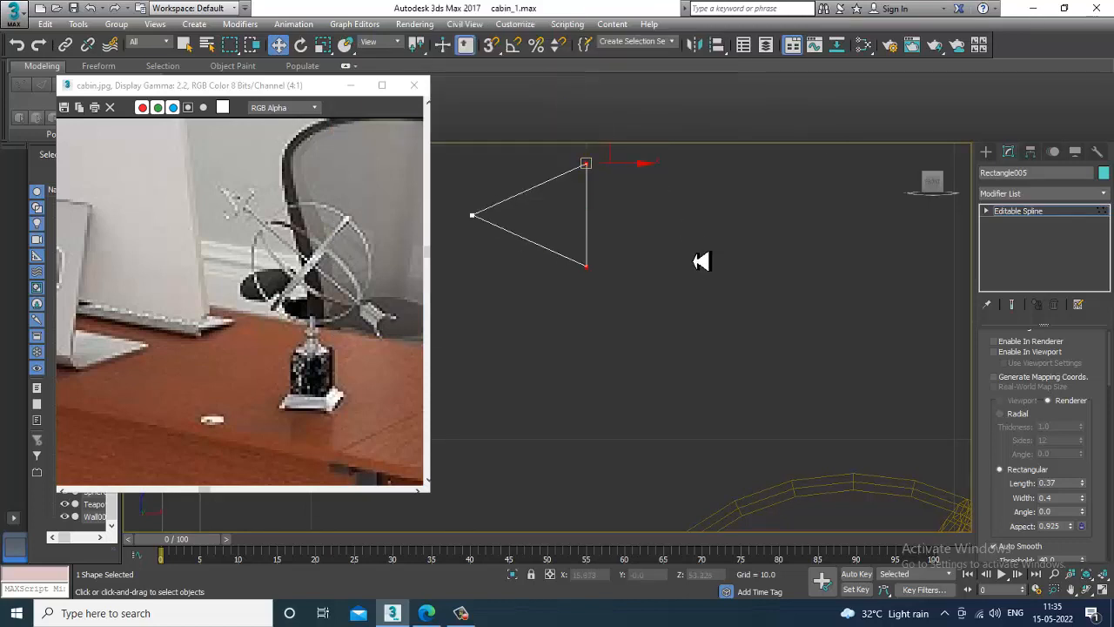
click(462, 613)
click(461, 613)
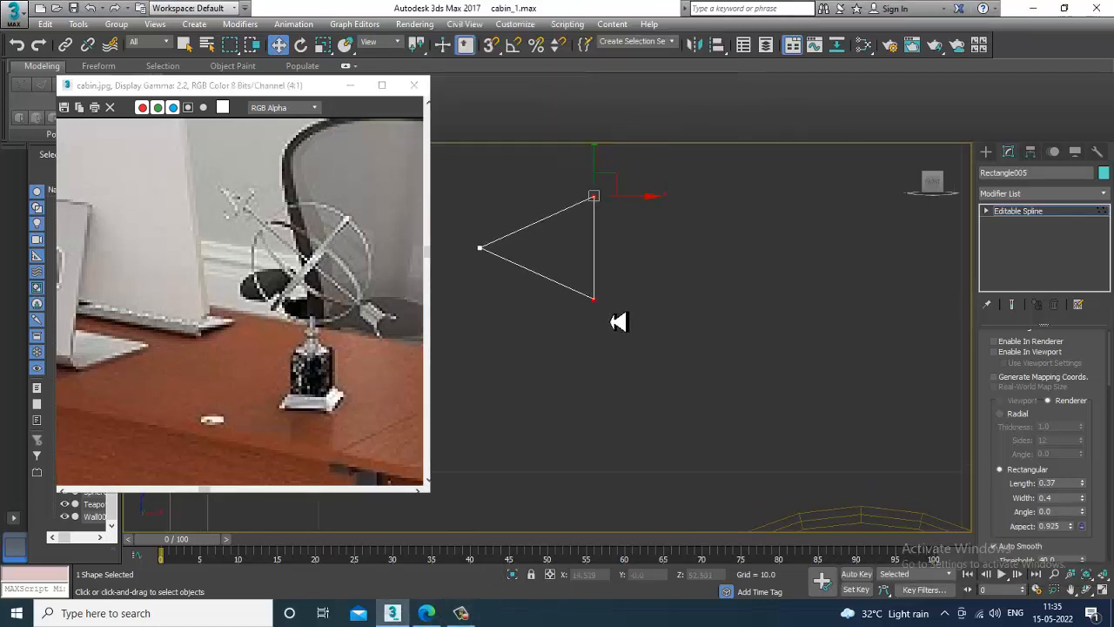
- Draw a long, thin horizontal rectangle as the arrow's shaft, starting just inside the arrowhead's right edge
click(988, 152)
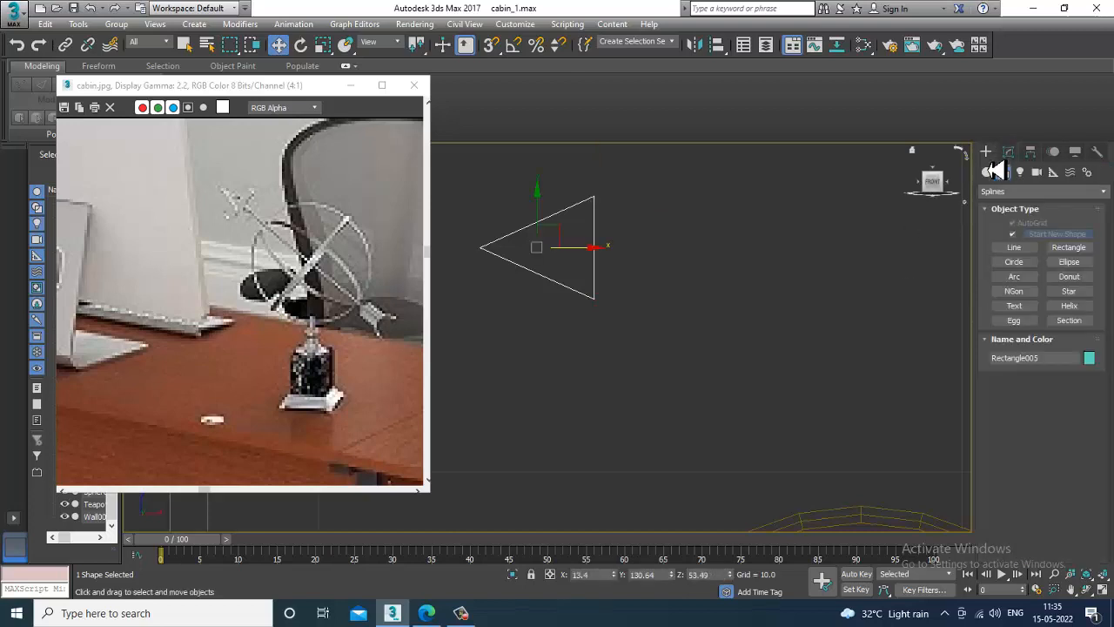
click(1068, 249)
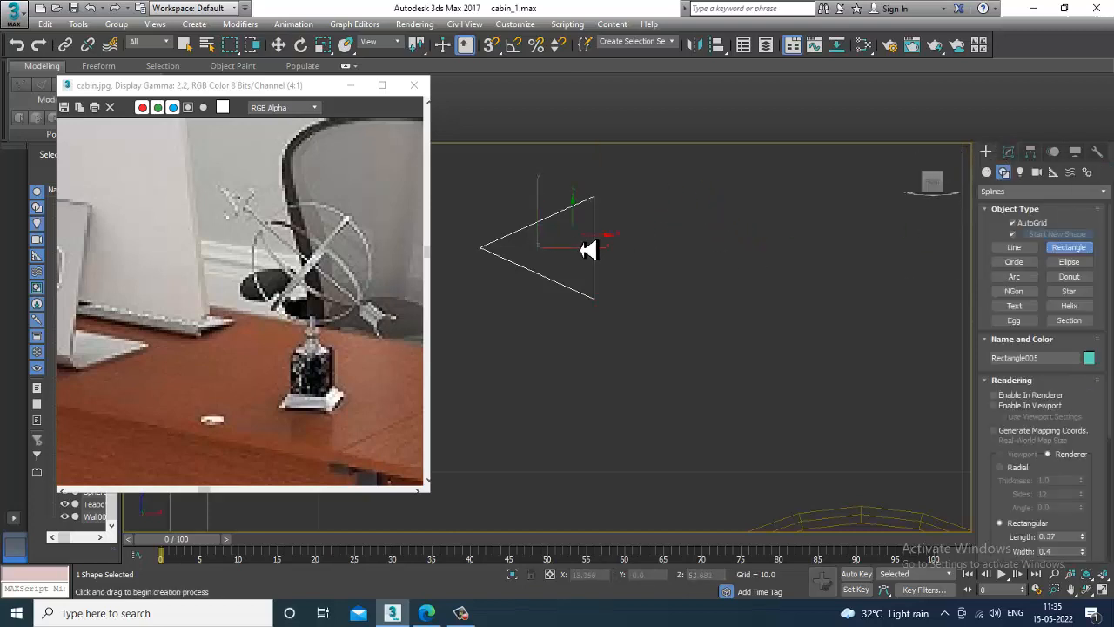
drag(580, 245, 1002, 260)
middle_drag(793, 271, 631, 310)
scroll(715, 304, down, 3)
middle_drag(718, 303, 740, 263)
key(w)
- Convert the shaft rectangle to an editable spline and extend its right-end vertices about 1.08 units along X
right_click(790, 251)
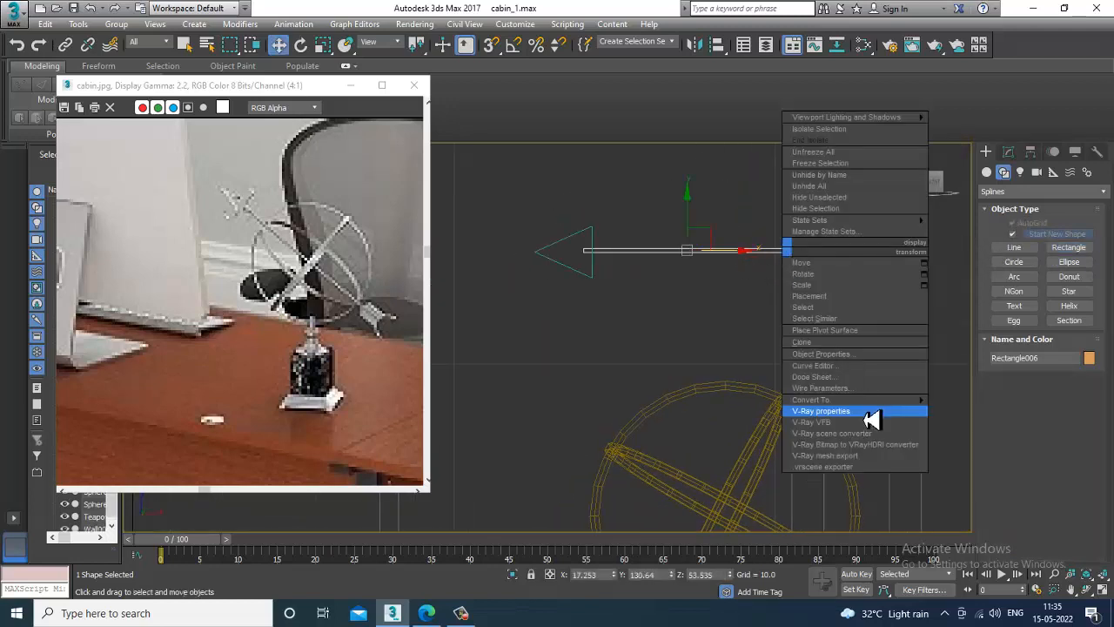
mouse_move(866, 405)
click(1002, 412)
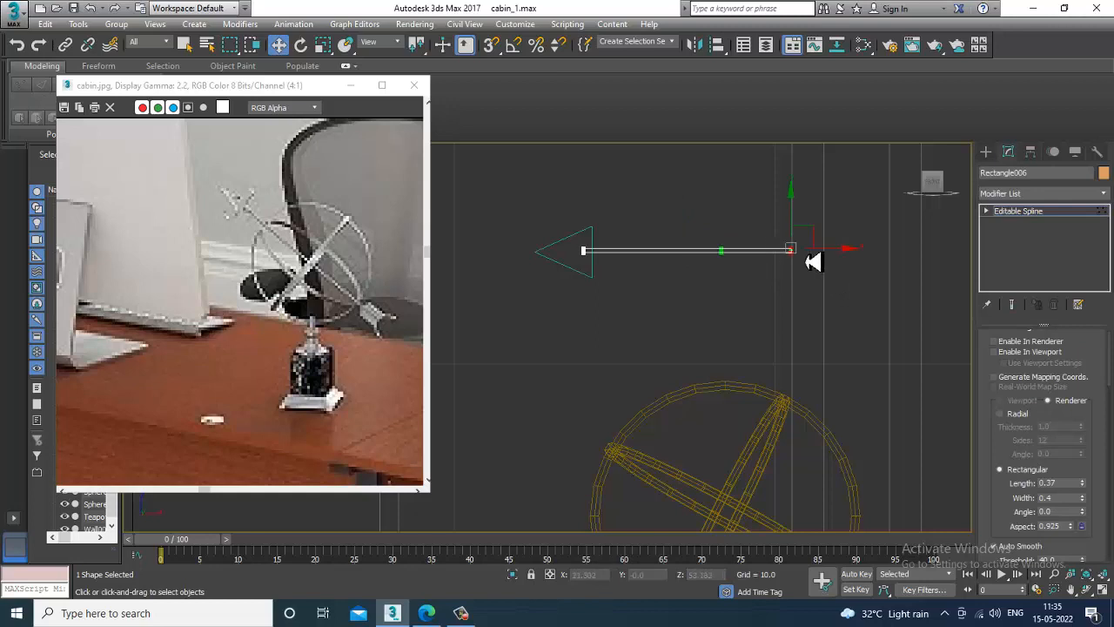
drag(834, 263, 869, 256)
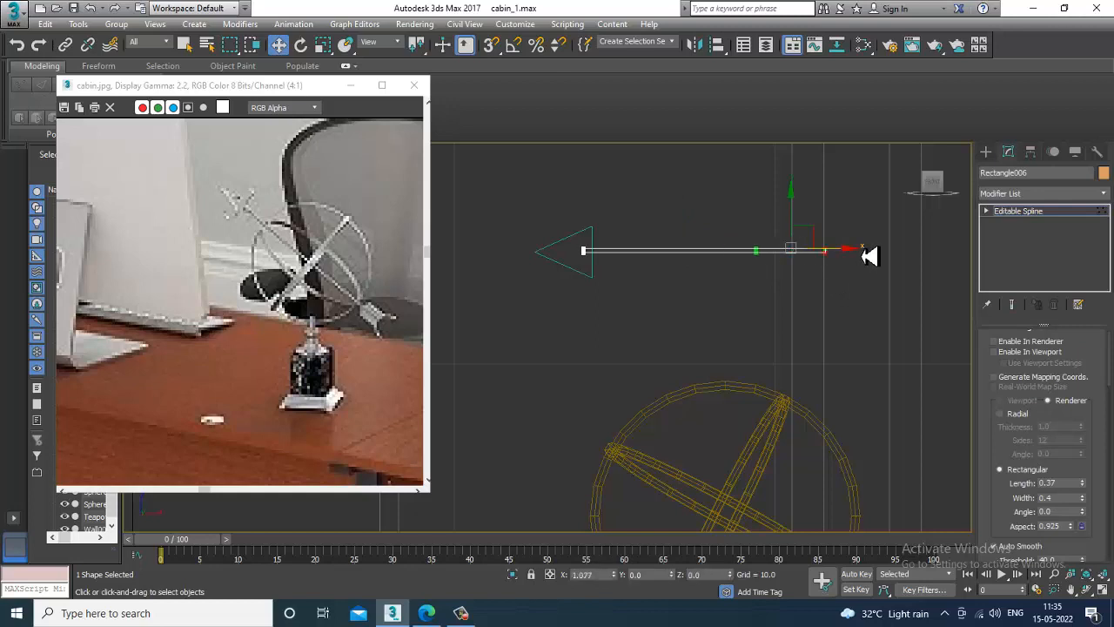
- Draw a closed five-sided line outline about 0.6 units tall at the shaft's right end, pointing left, as the arrow's tail
middle_drag(821, 271, 770, 282)
scroll(771, 281, up, 2)
click(985, 153)
middle_drag(893, 241, 811, 255)
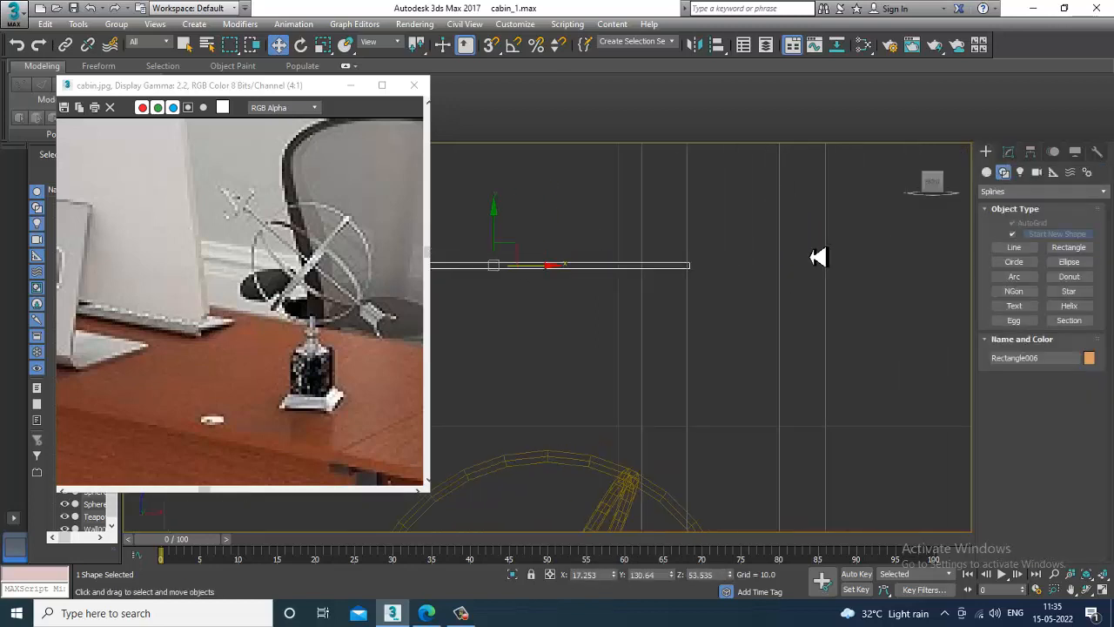
scroll(818, 256, up, 2)
click(1010, 250)
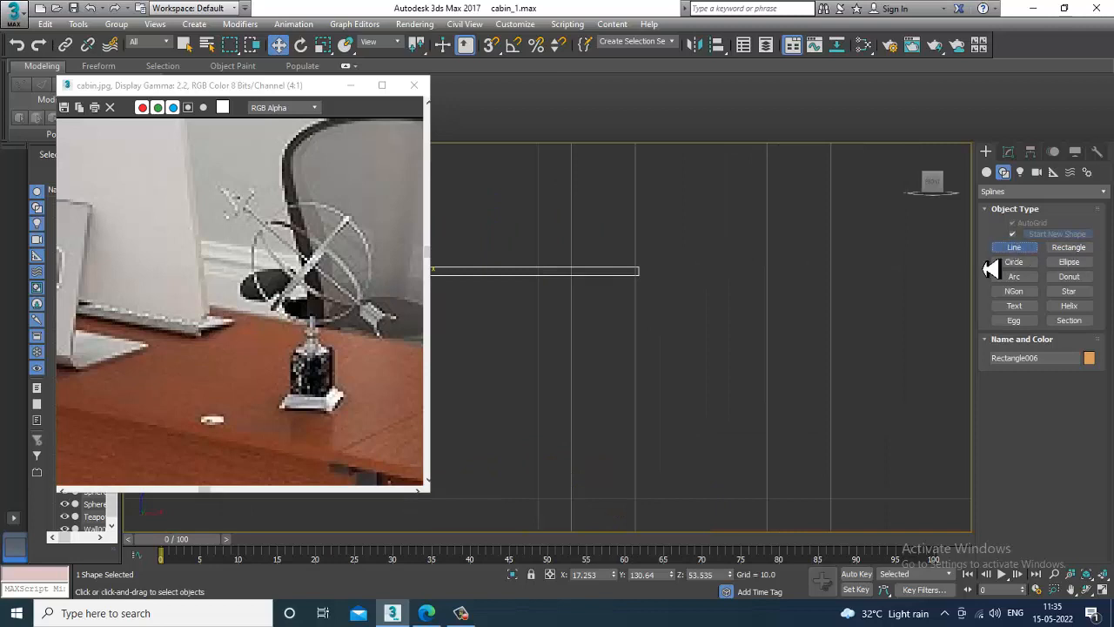
scroll(628, 273, up, 2)
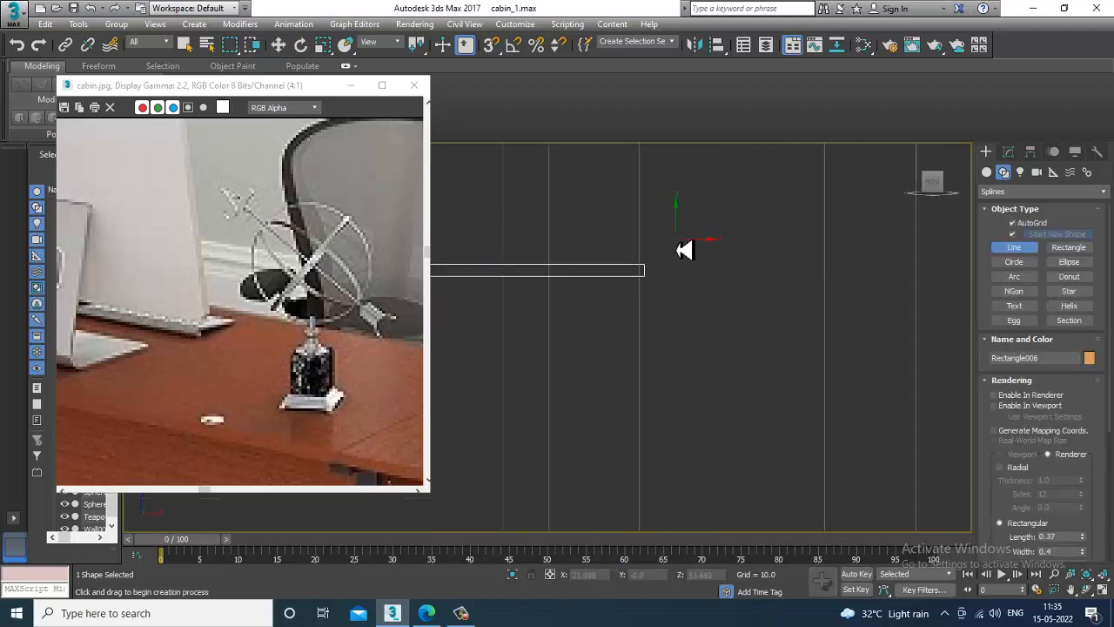
click(684, 253)
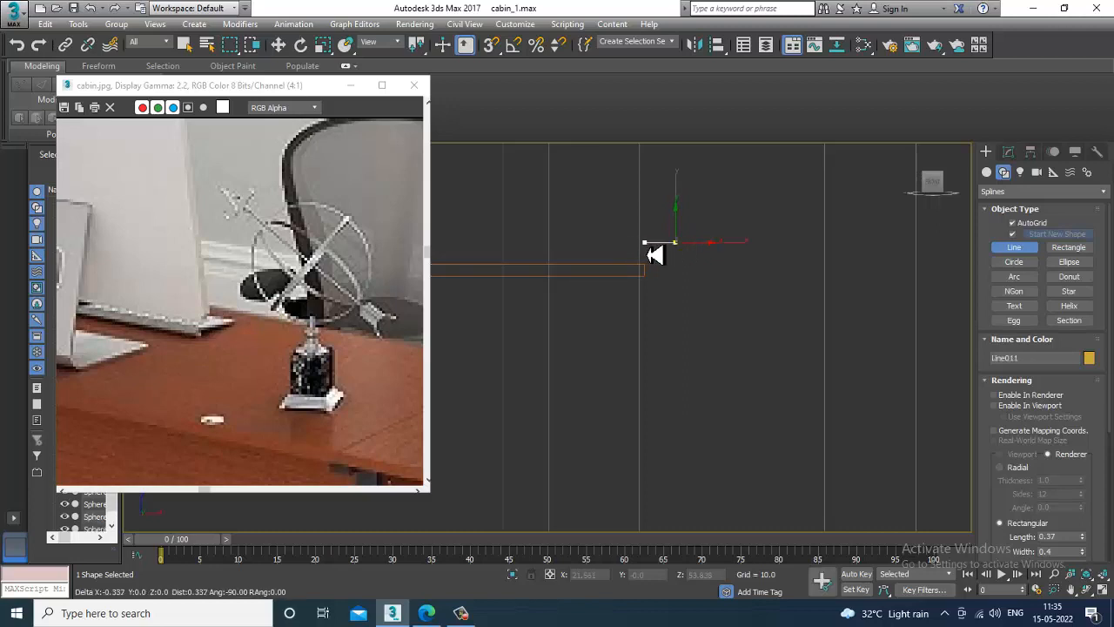
click(624, 267)
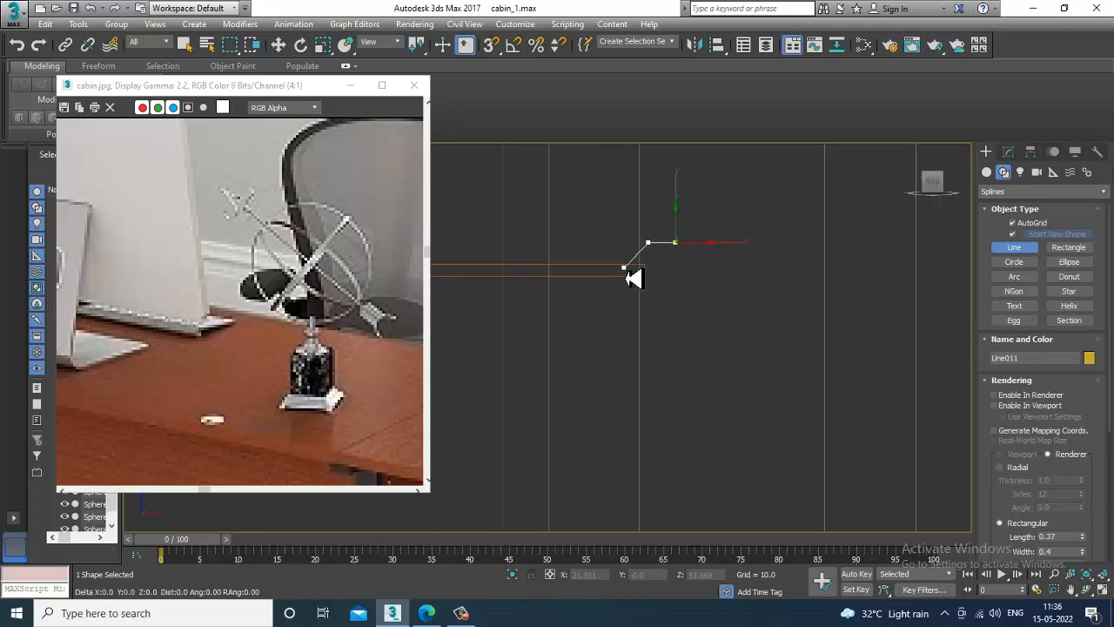
click(642, 300)
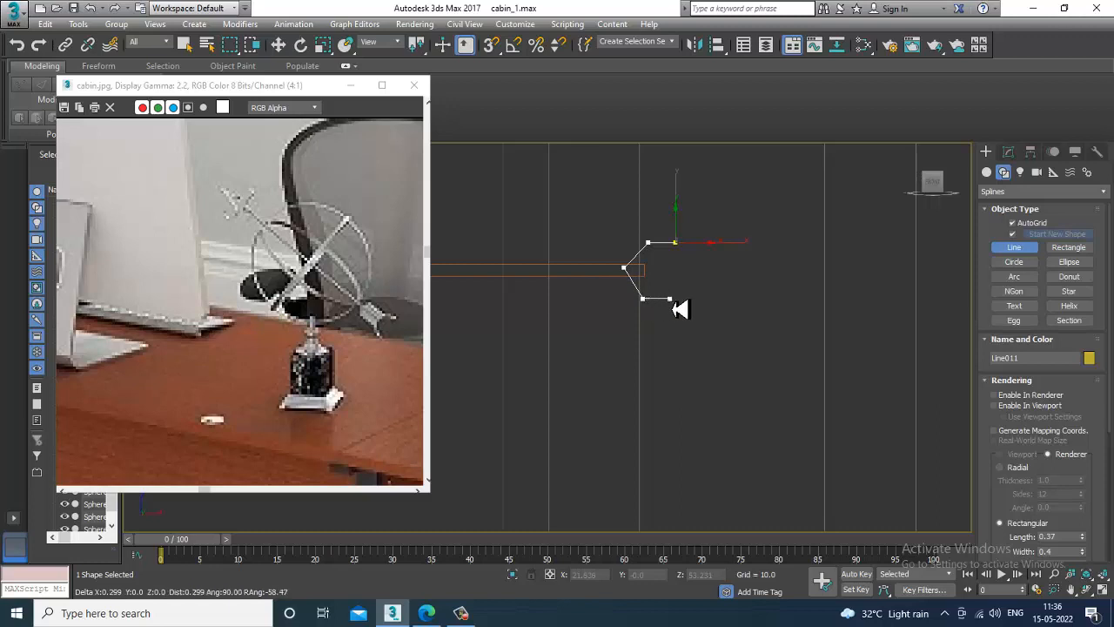
click(677, 304)
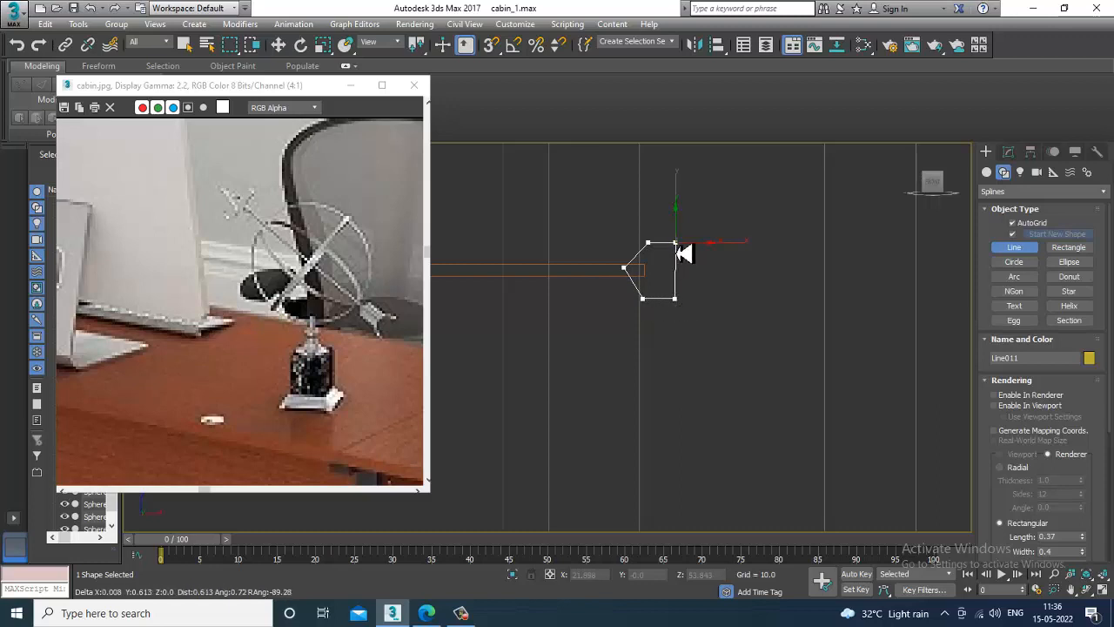
click(677, 247)
click(525, 349)
key(w)
- Shift the tail outline slightly down and right so its point just overlaps the shaft's end
middle_drag(694, 317, 711, 292)
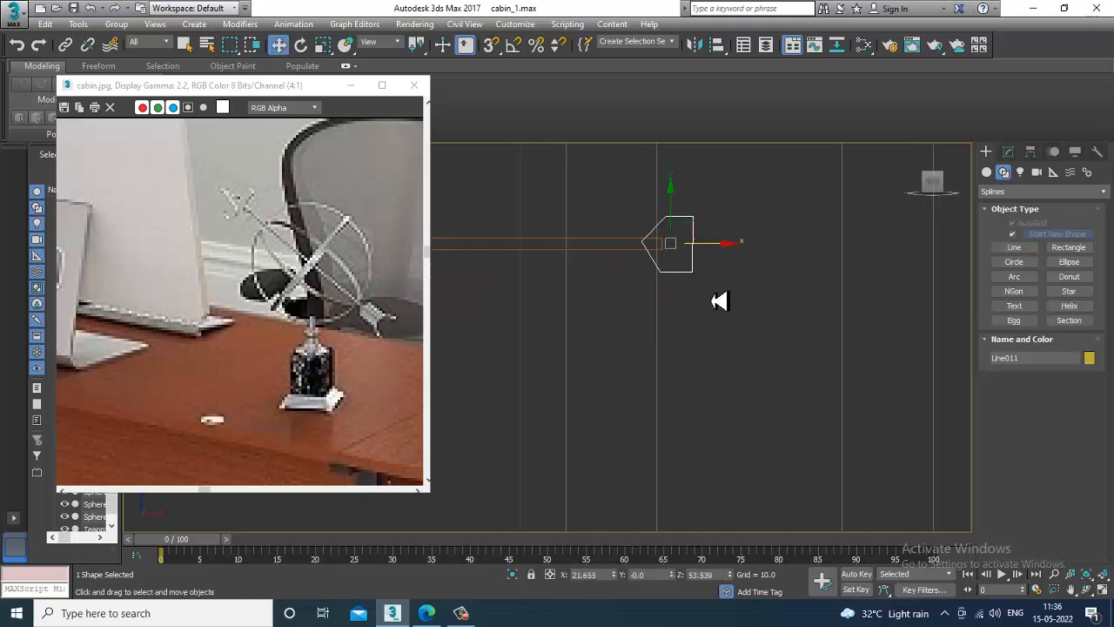
scroll(685, 268, up, 2)
drag(664, 197, 668, 200)
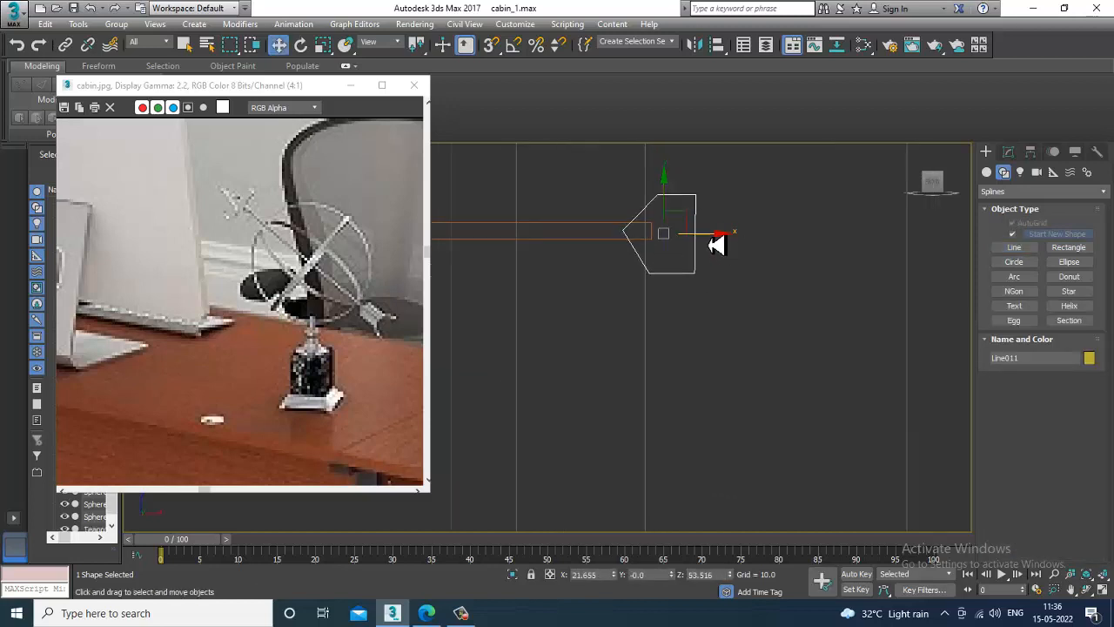
drag(719, 241, 729, 243)
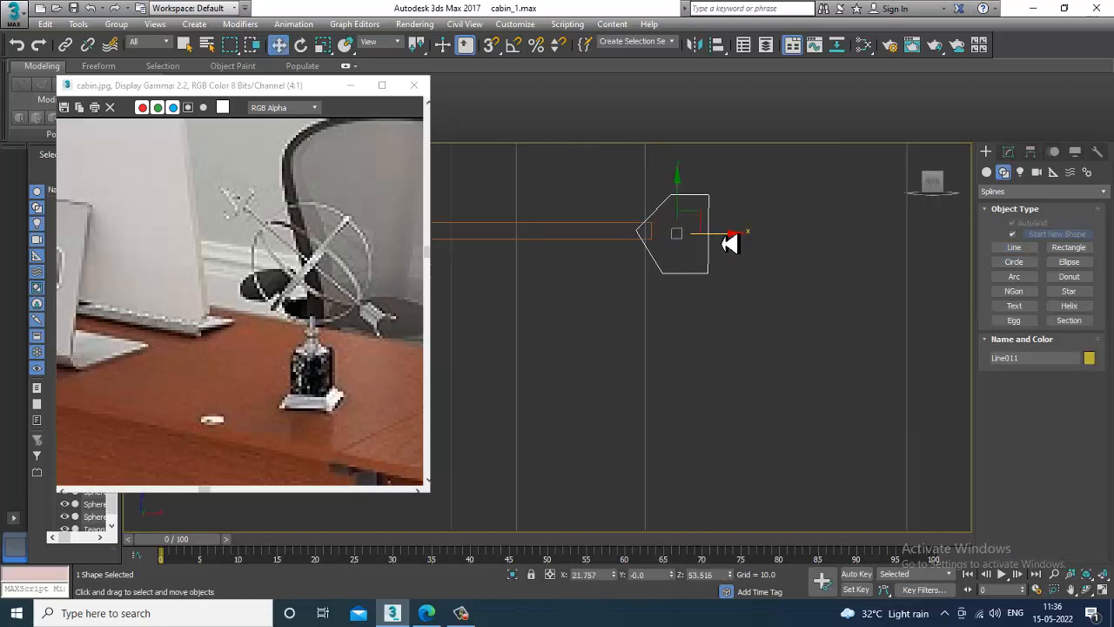
- Attach the shaft and the triangular arrowhead to the tail outline as a single spline
click(1009, 152)
scroll(1005, 411, down, 10)
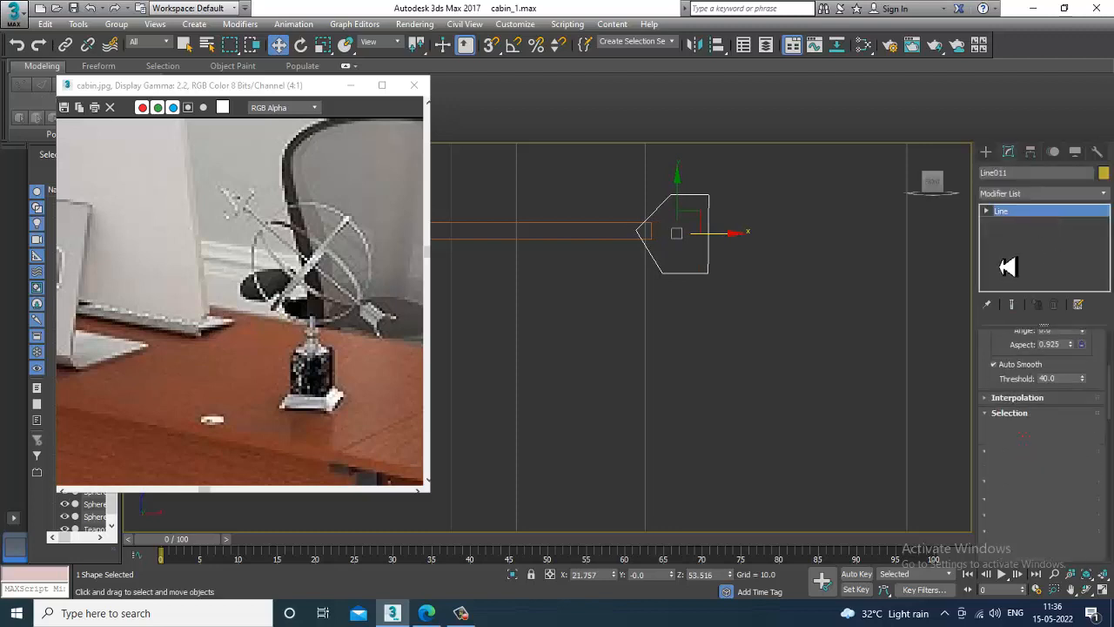
click(1014, 497)
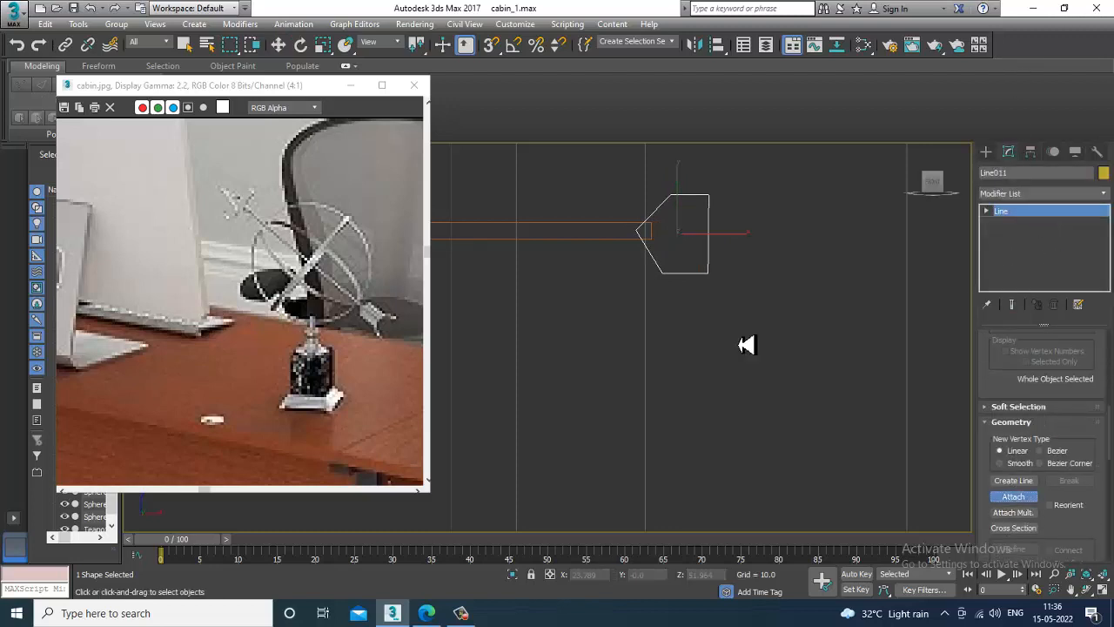
scroll(711, 296, down, 3)
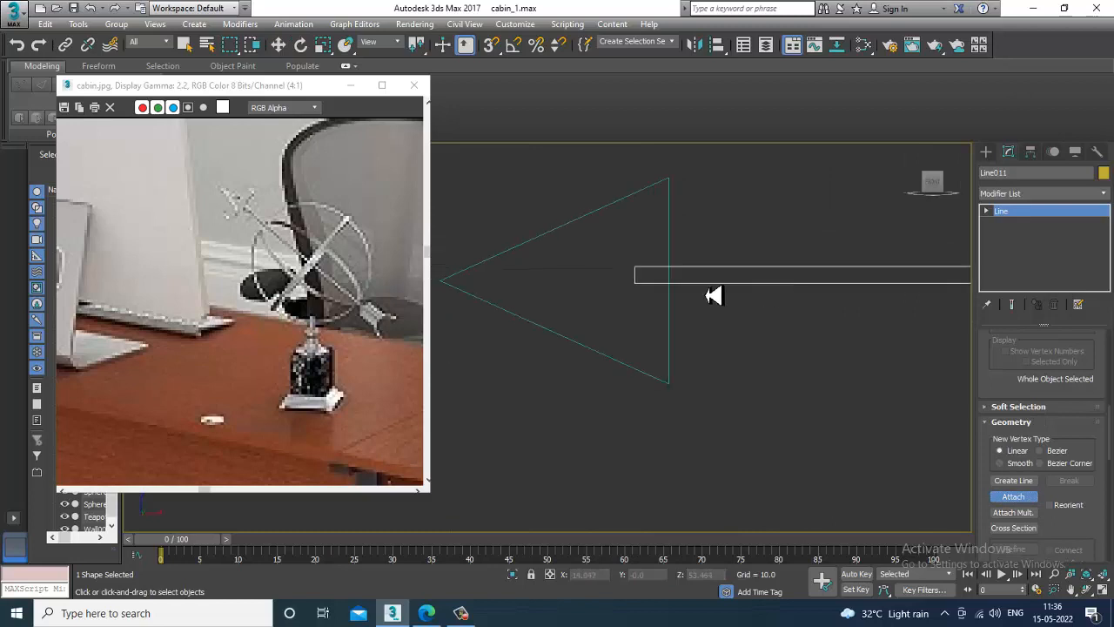
click(676, 325)
scroll(679, 325, down, 4)
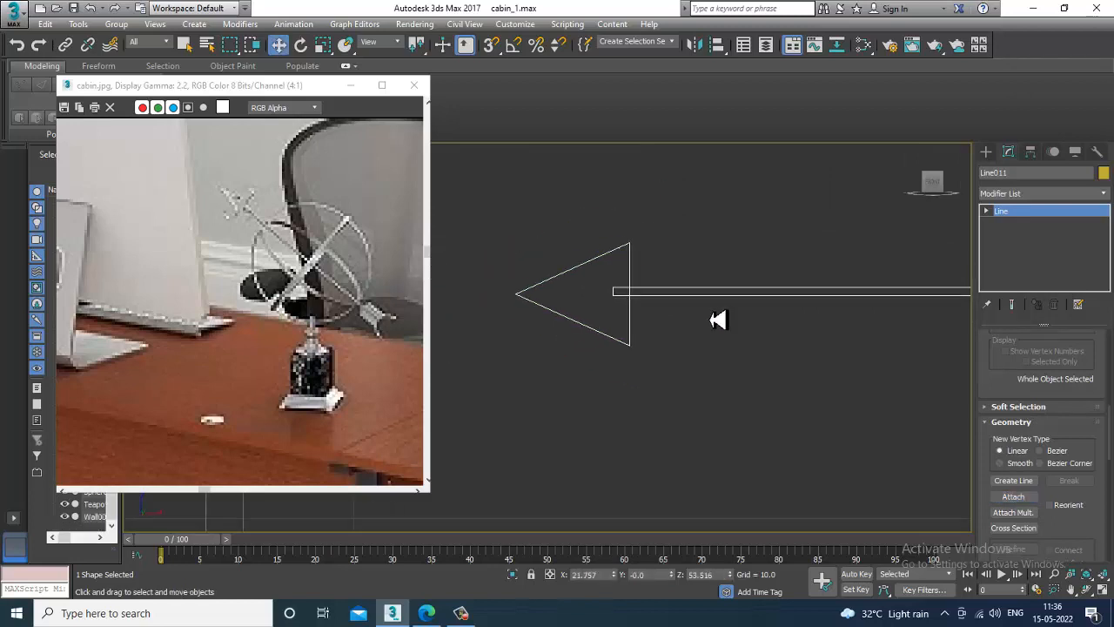
- Merge the arrow's tail outline with the shaft spline using a Boolean union
key(w)
middle_drag(753, 318, 803, 365)
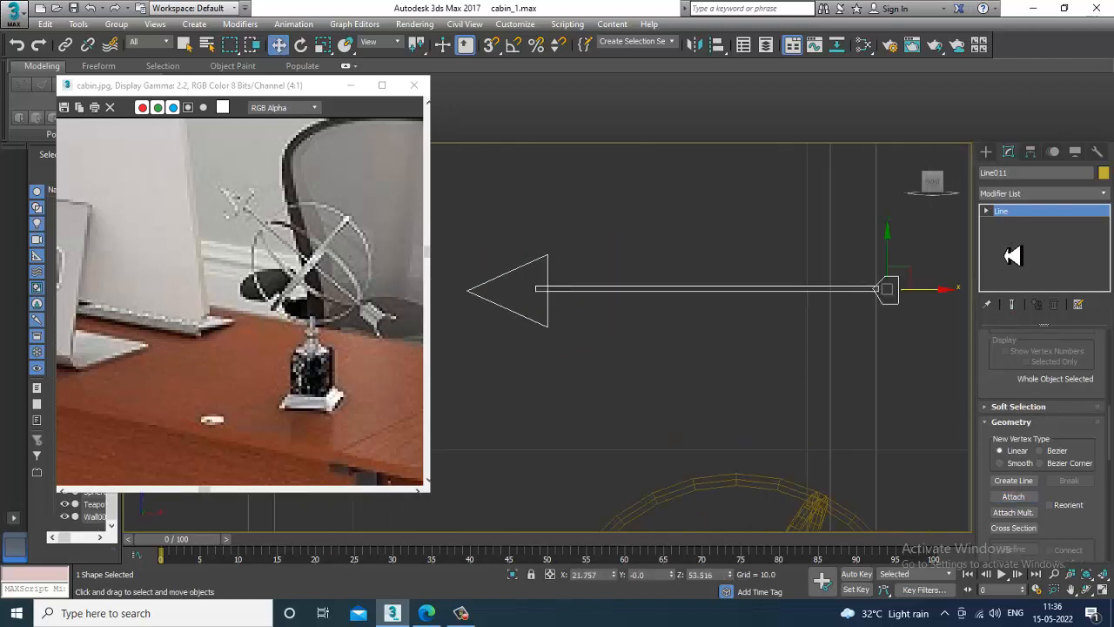
click(988, 211)
click(1012, 247)
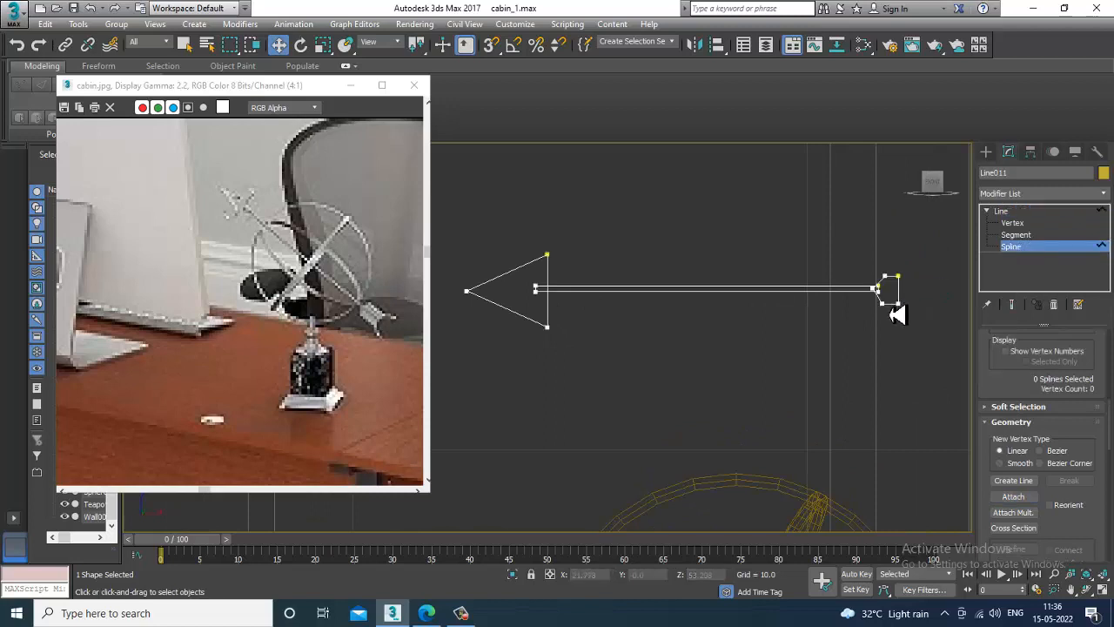
click(895, 303)
scroll(1045, 392, down, 10)
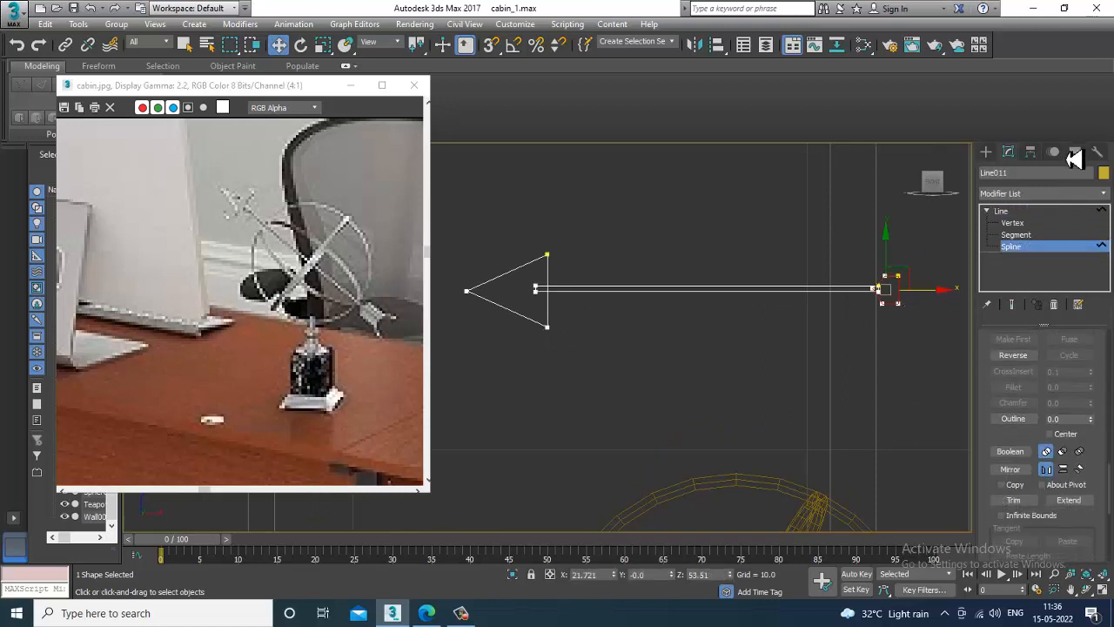
click(1012, 452)
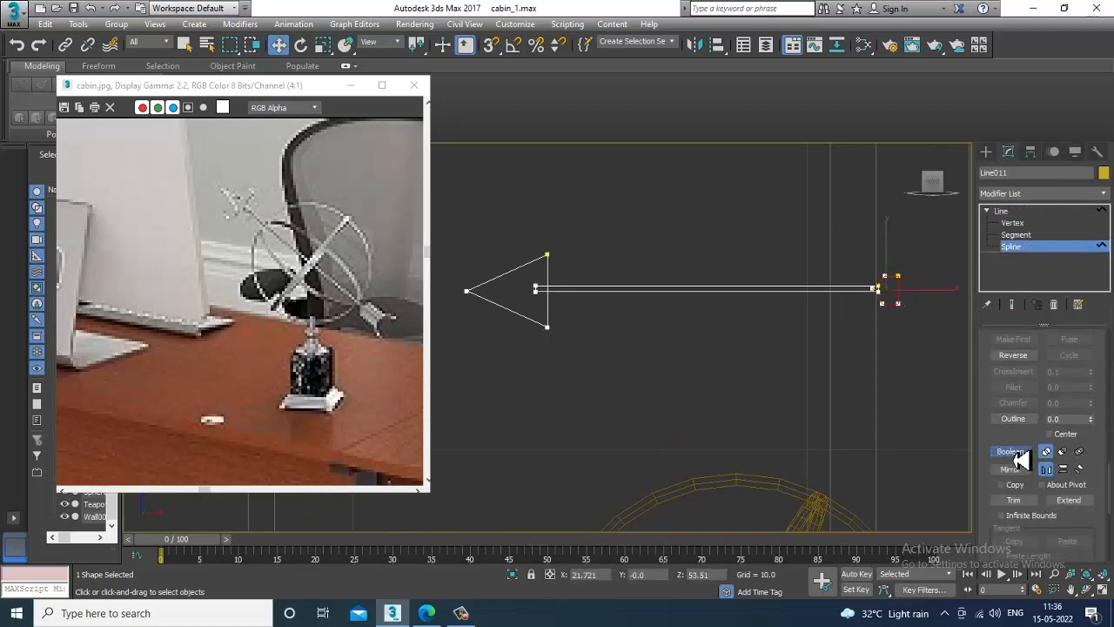
click(660, 298)
- Try to unite the triangular arrowhead with the merged shaft spline using a Boolean union, starting from either spline
middle_drag(660, 304, 767, 313)
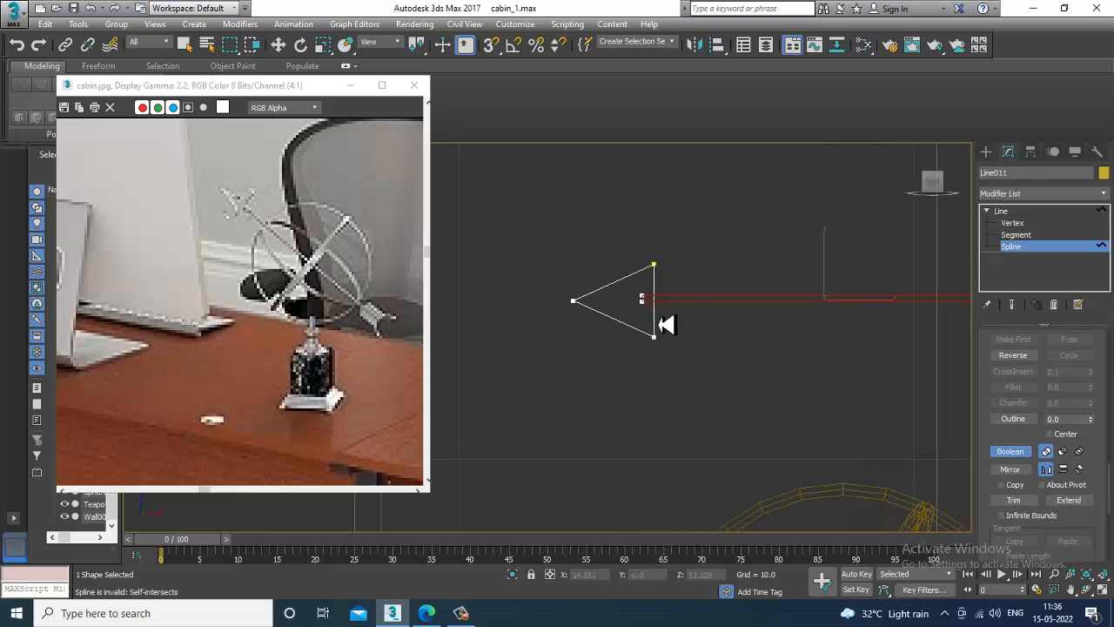
right_click(677, 328)
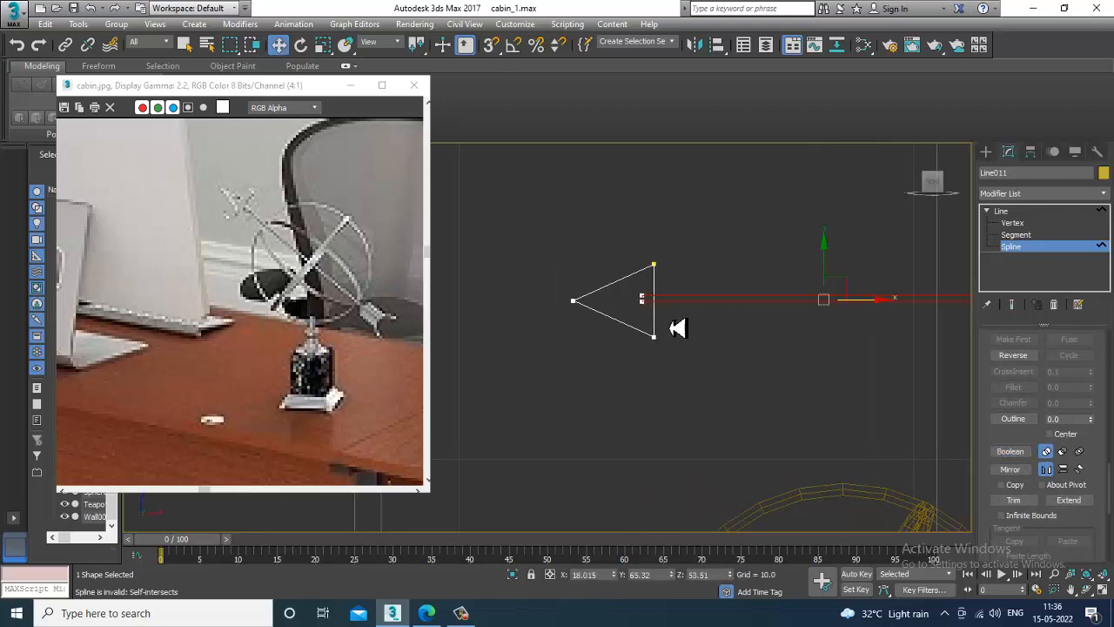
click(1011, 451)
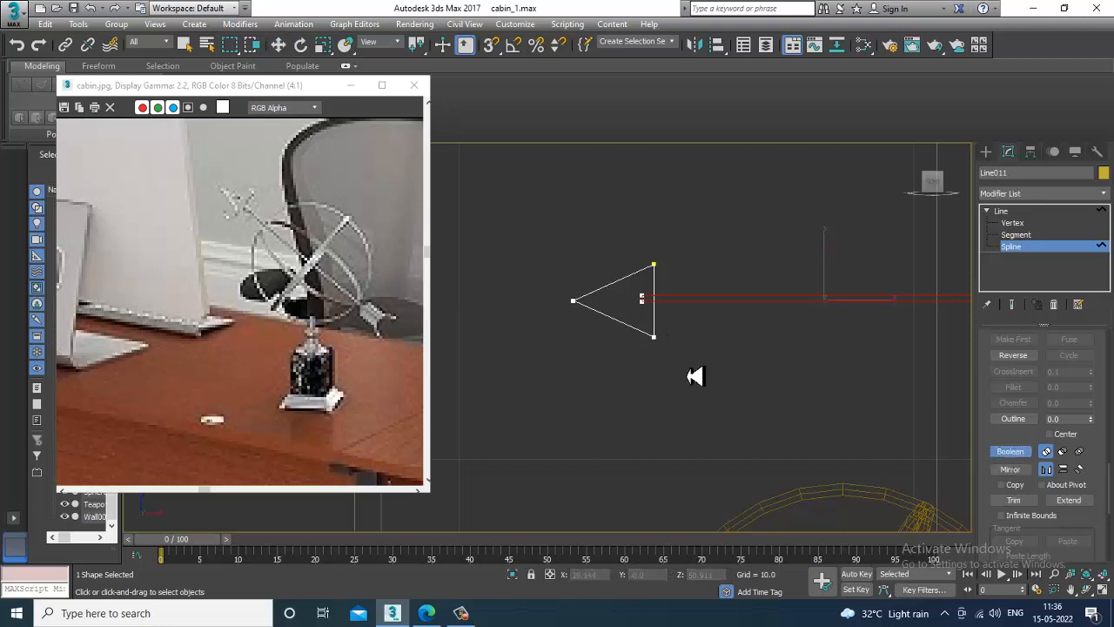
right_click(725, 350)
click(724, 350)
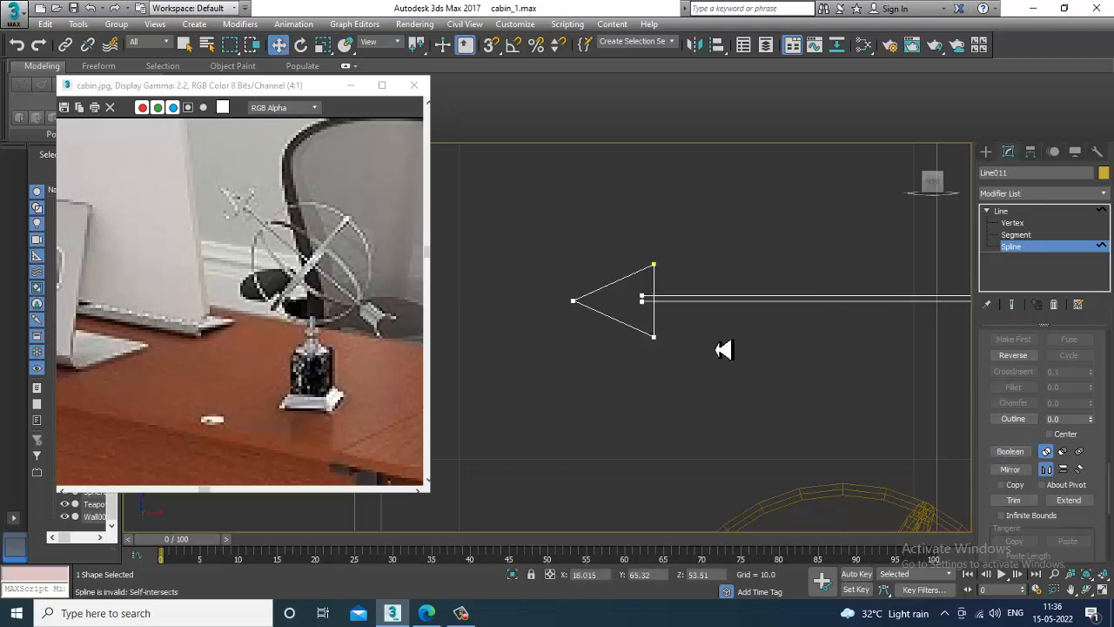
click(655, 332)
click(1011, 451)
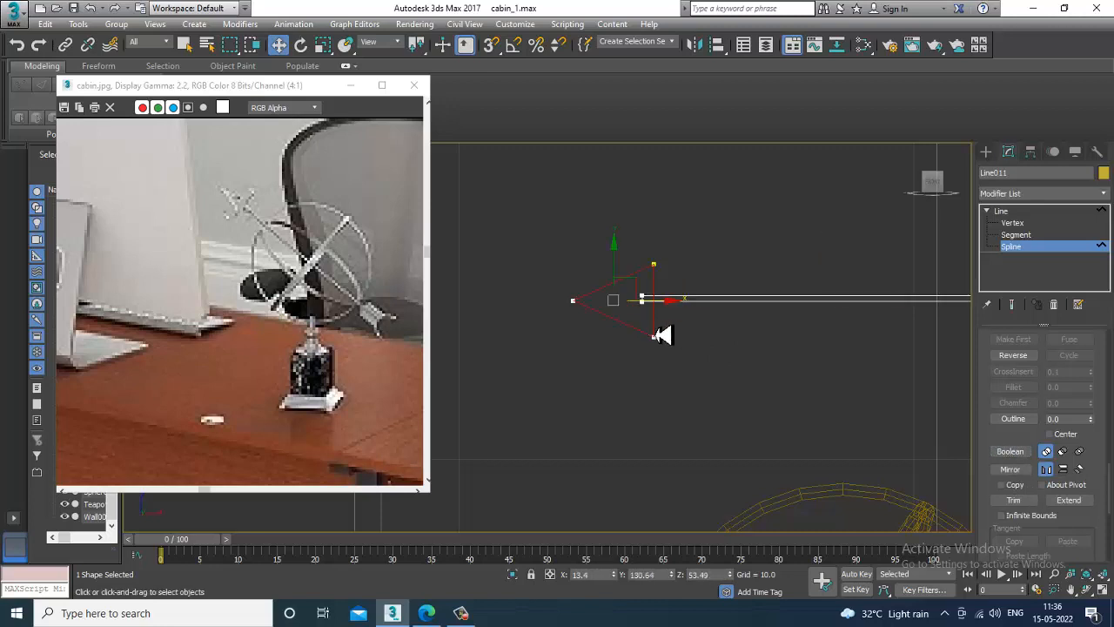
click(1017, 452)
click(1006, 453)
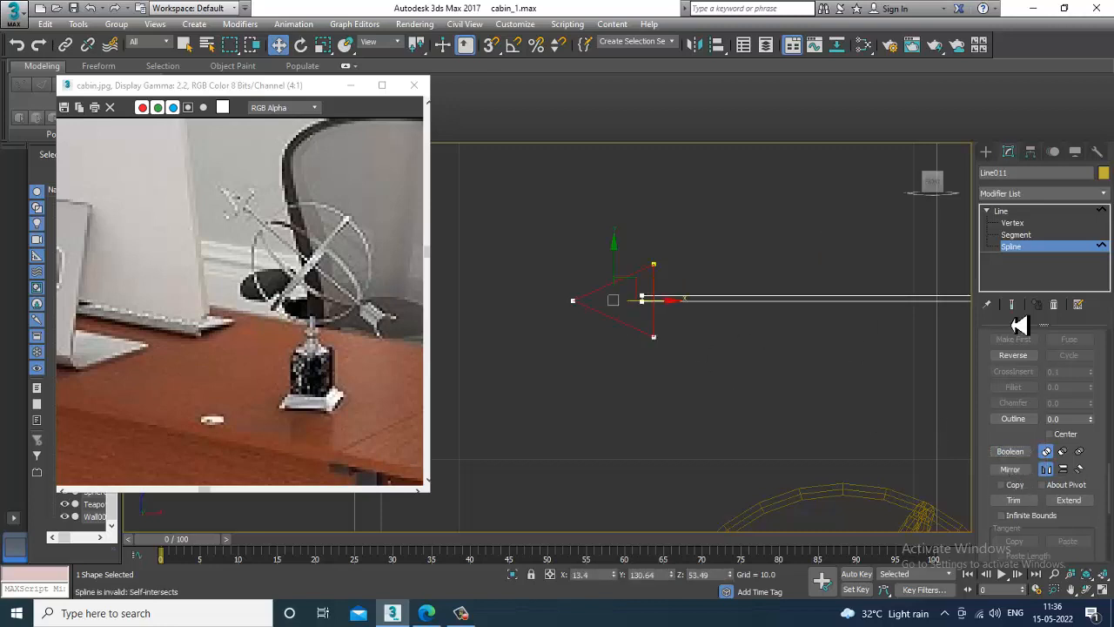
- Leave spline editing and nudge the whole arrow shape slightly down to Z 53.473
click(1012, 213)
click(647, 349)
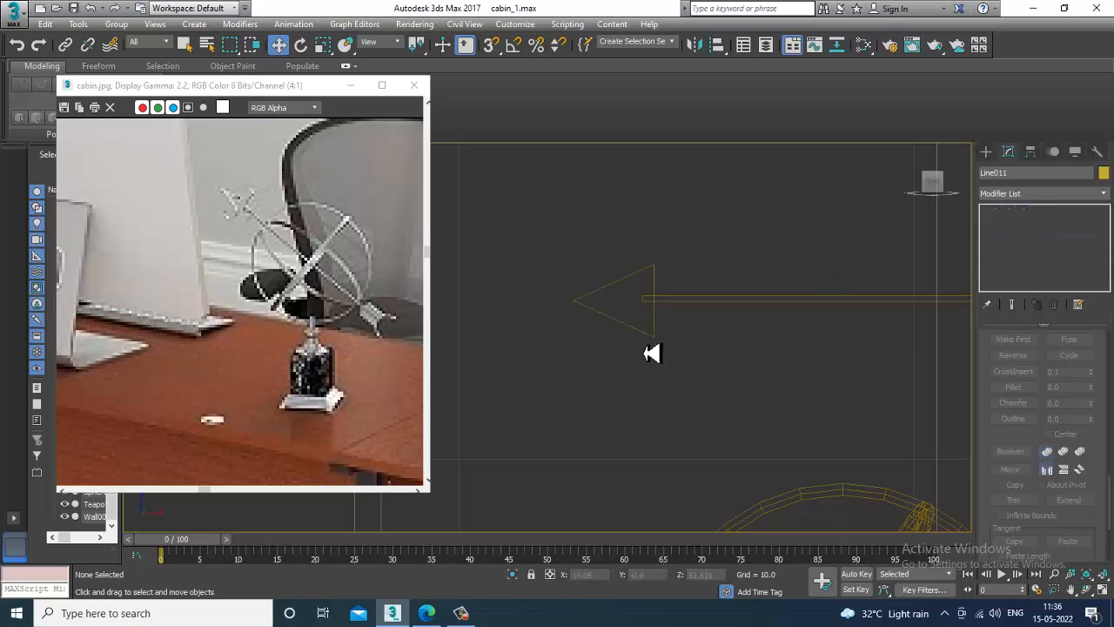
click(654, 338)
right_click(660, 344)
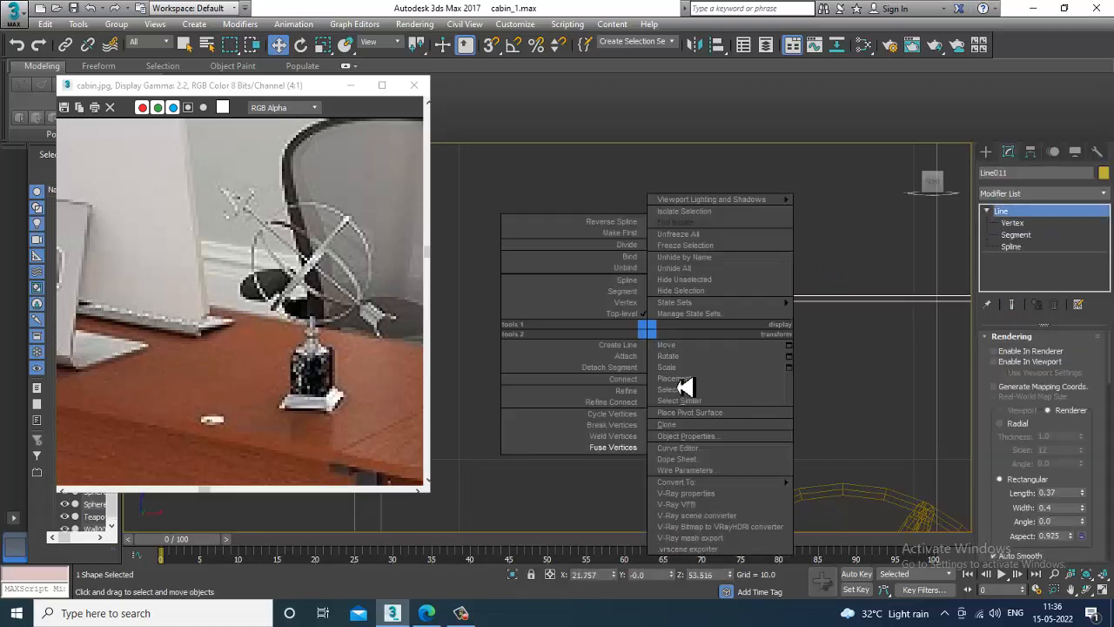
click(808, 497)
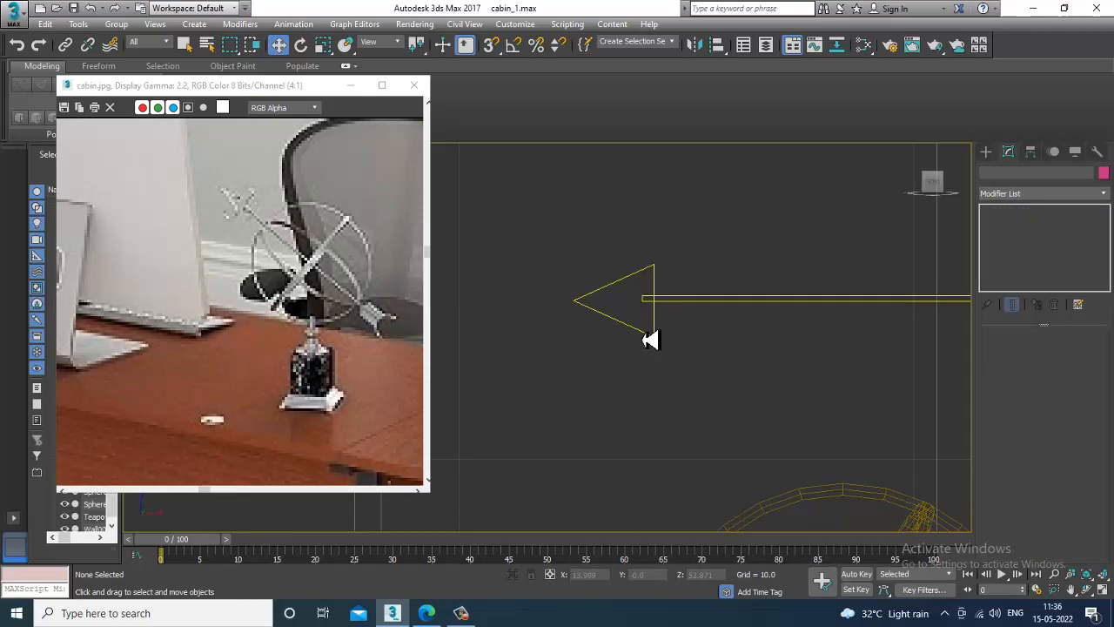
click(649, 337)
scroll(640, 333, up, 2)
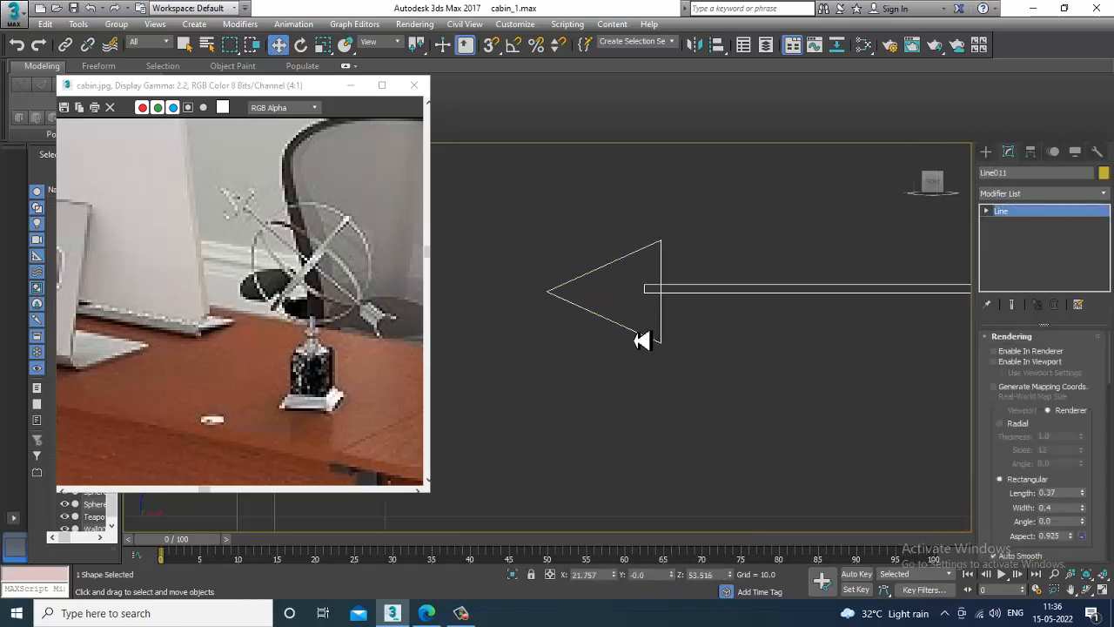
scroll(641, 340, down, 3)
drag(855, 300, 859, 302)
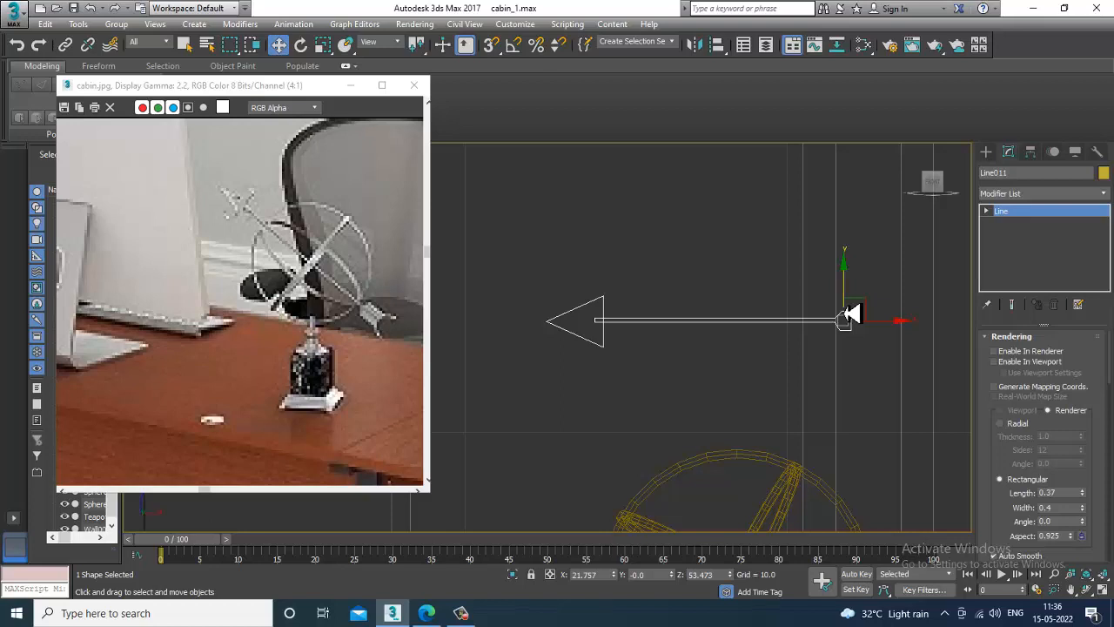
- Try again to unite the merged shaft and tail spline with the triangular arrowhead using a Boolean union
click(988, 212)
click(1012, 247)
click(674, 329)
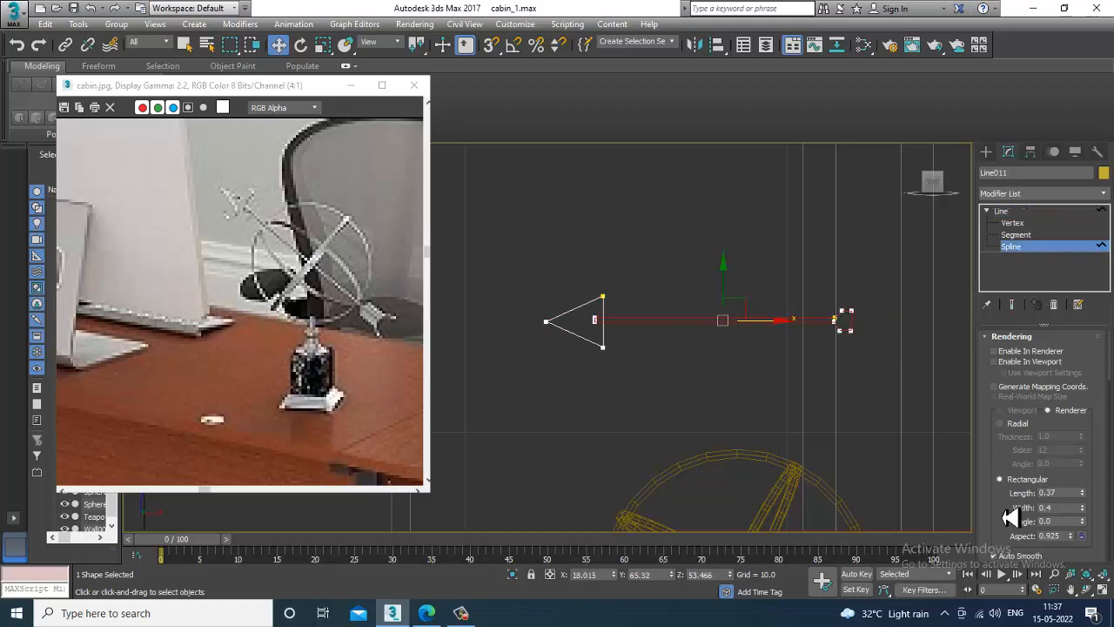
scroll(1010, 517, down, 10)
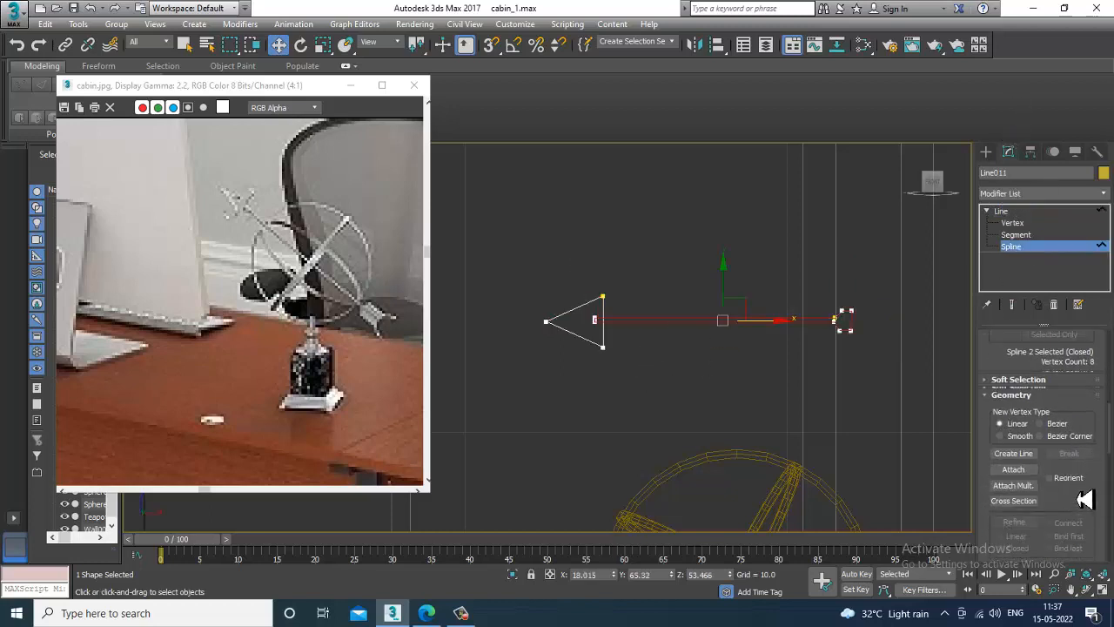
drag(1086, 499, 1075, 282)
drag(1097, 360, 1108, 258)
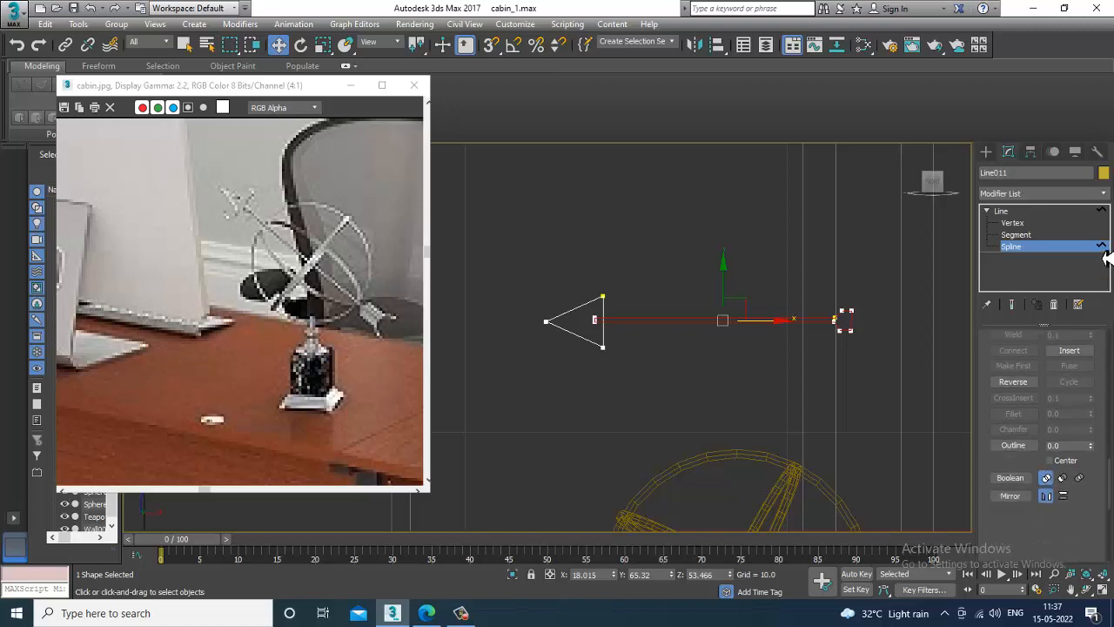
click(1010, 460)
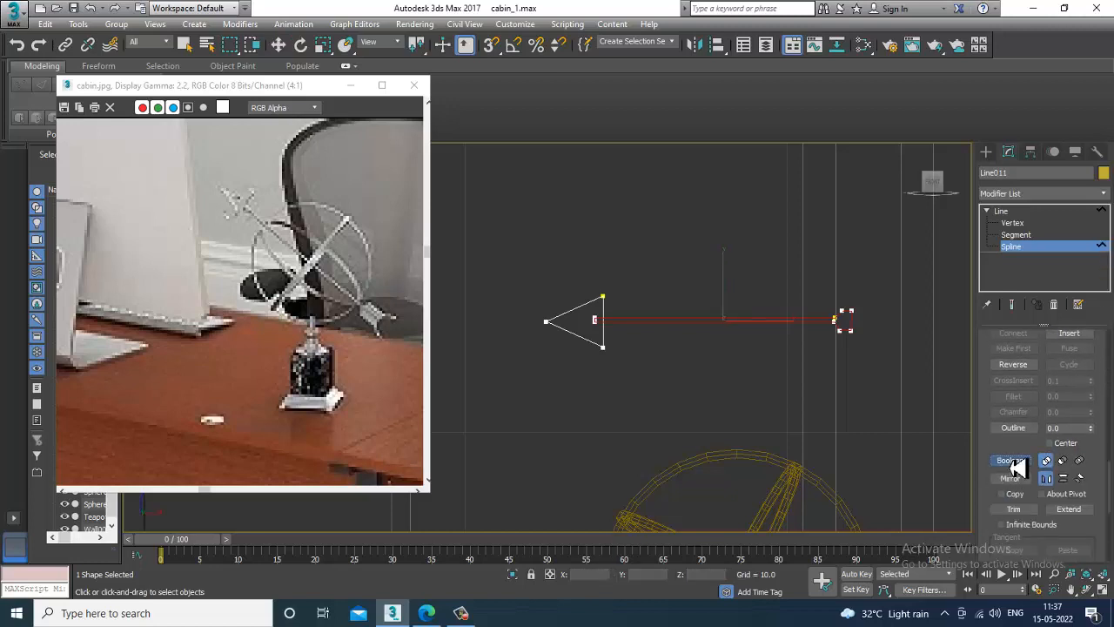
click(609, 349)
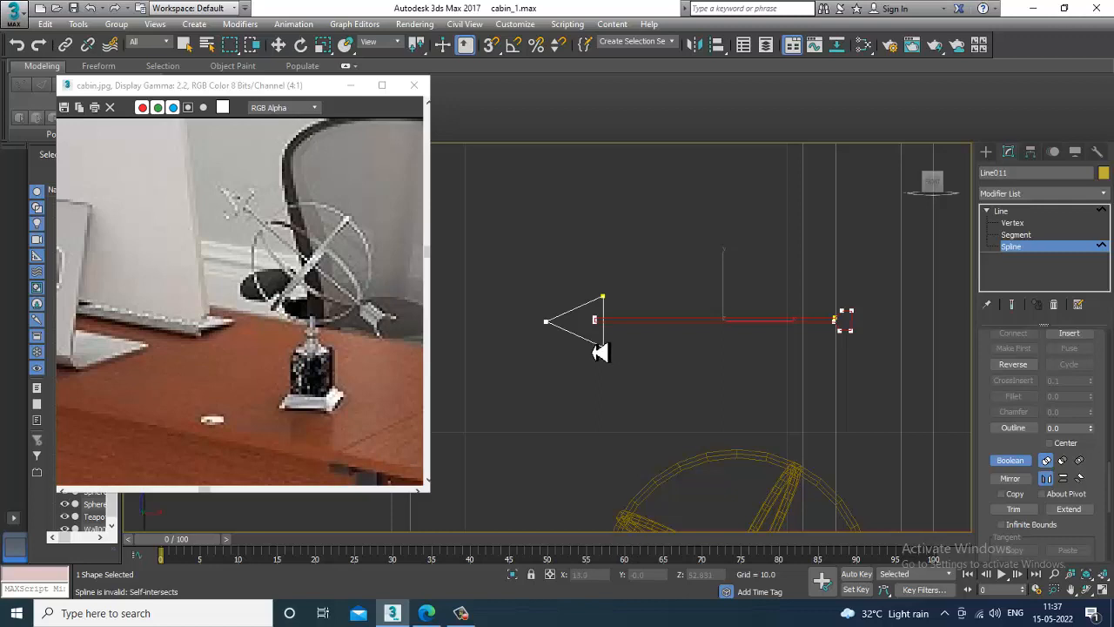
right_click(601, 352)
scroll(661, 353, up, 5)
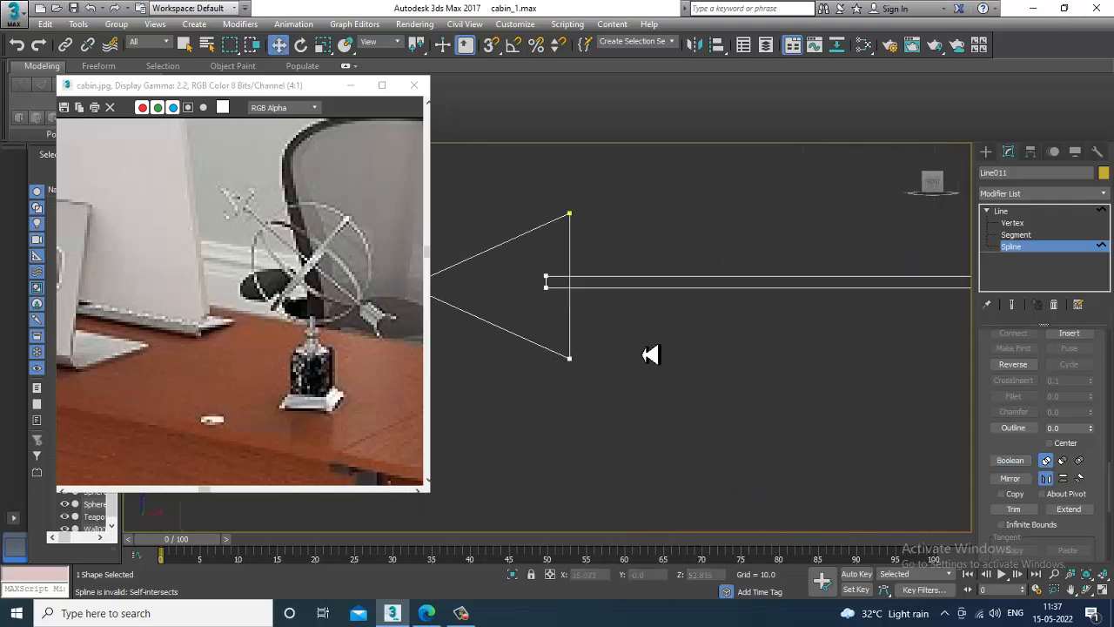
click(1002, 211)
click(772, 414)
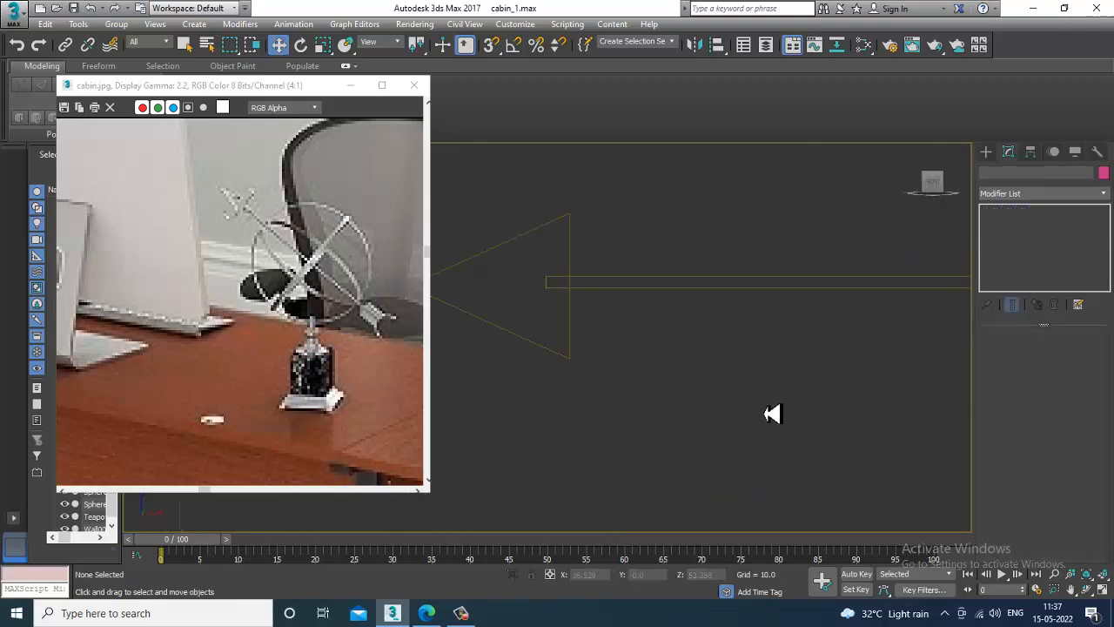
click(548, 355)
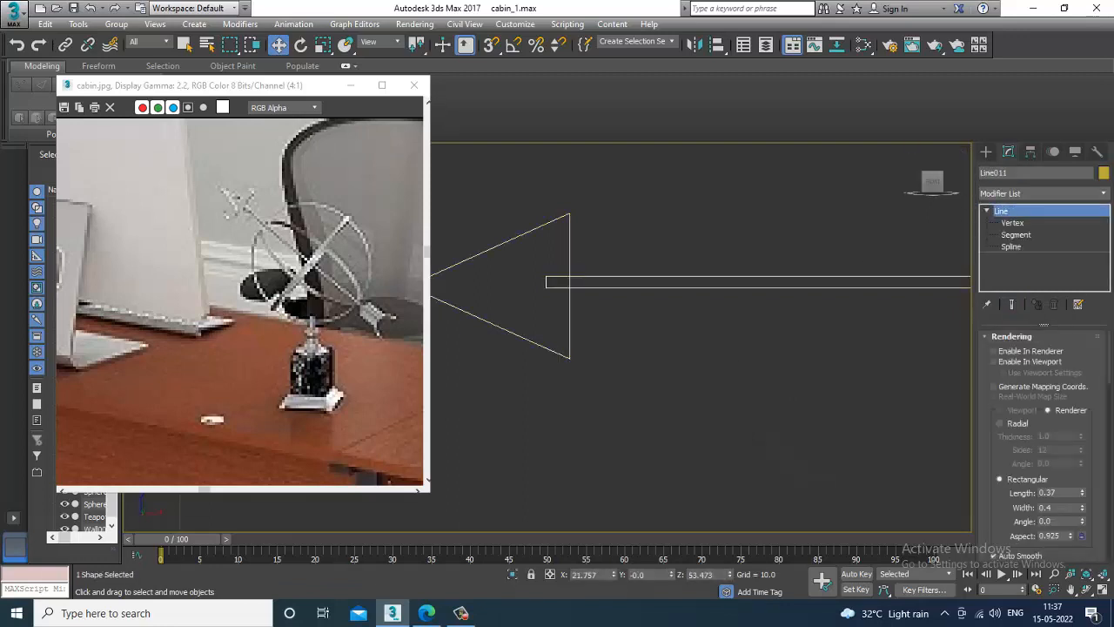
click(1011, 248)
click(574, 323)
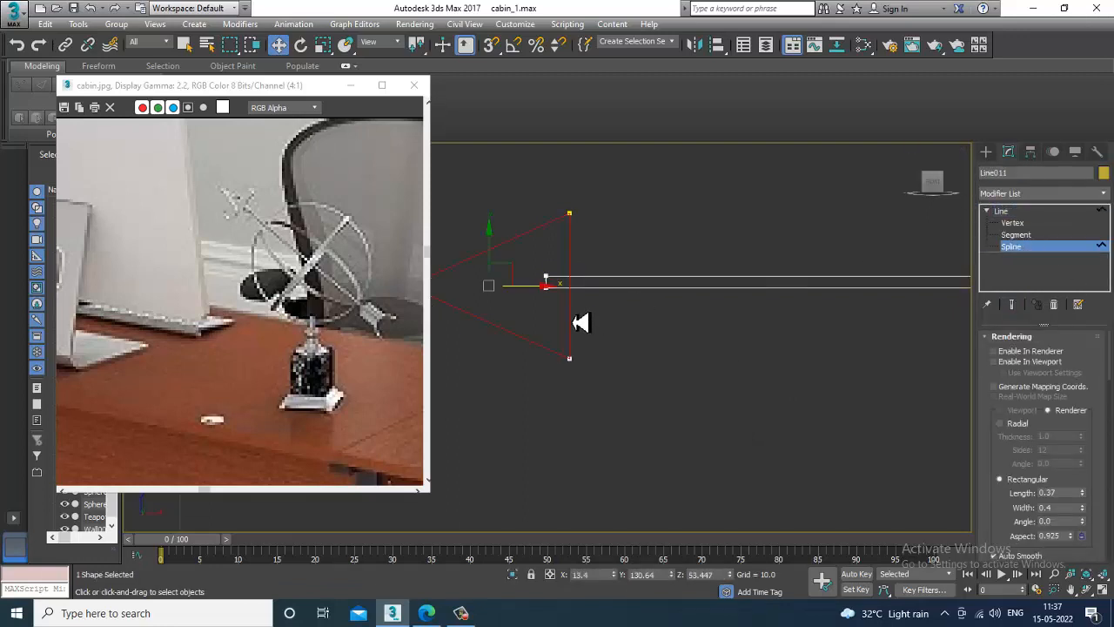
scroll(1037, 512, down, 10)
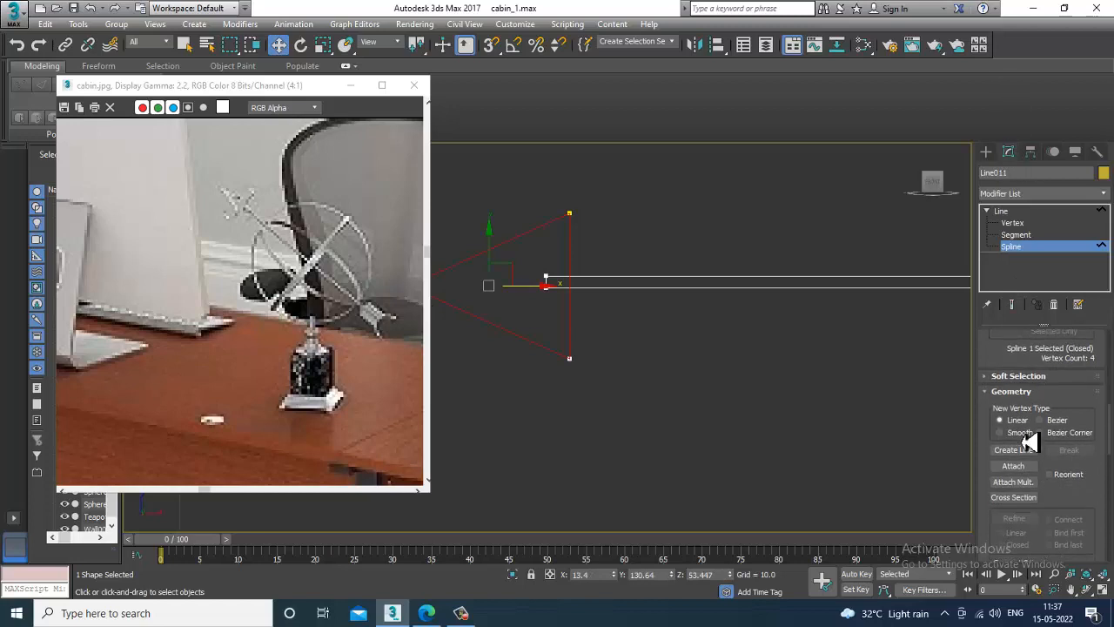
scroll(1075, 500, down, 1)
click(1013, 423)
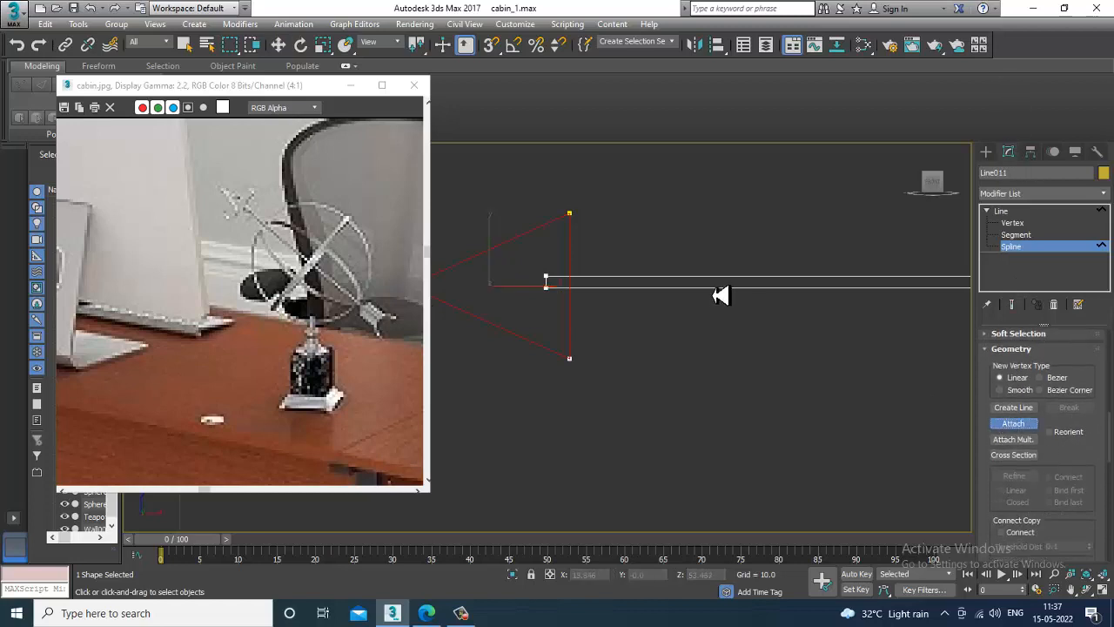
click(1034, 212)
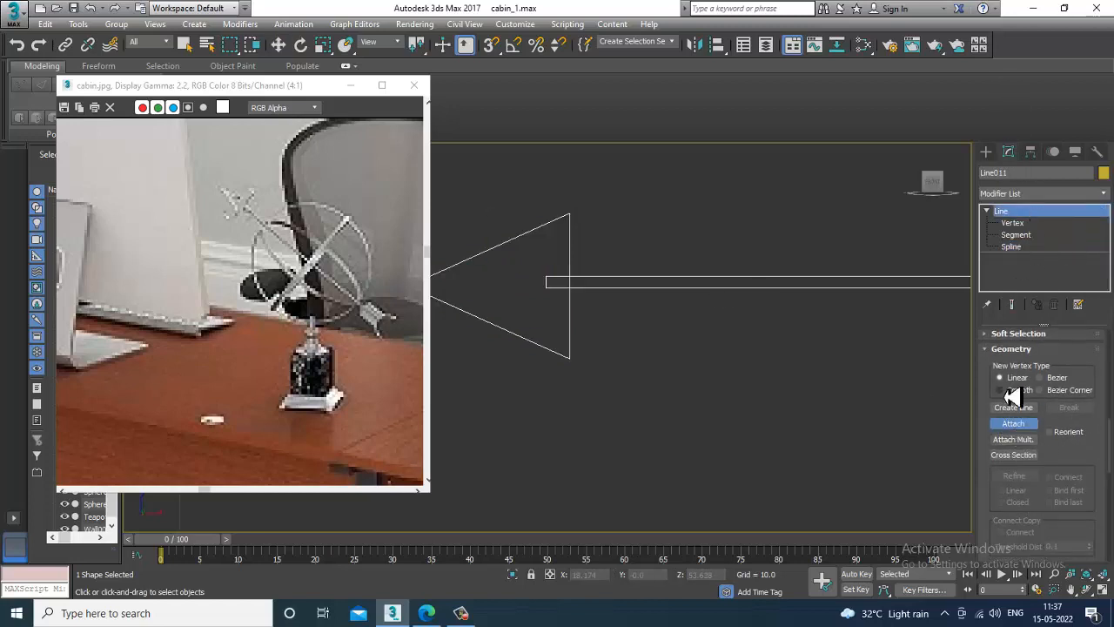
- Try a Boolean subtraction between the shaft spline and the triangular arrowhead
click(1048, 248)
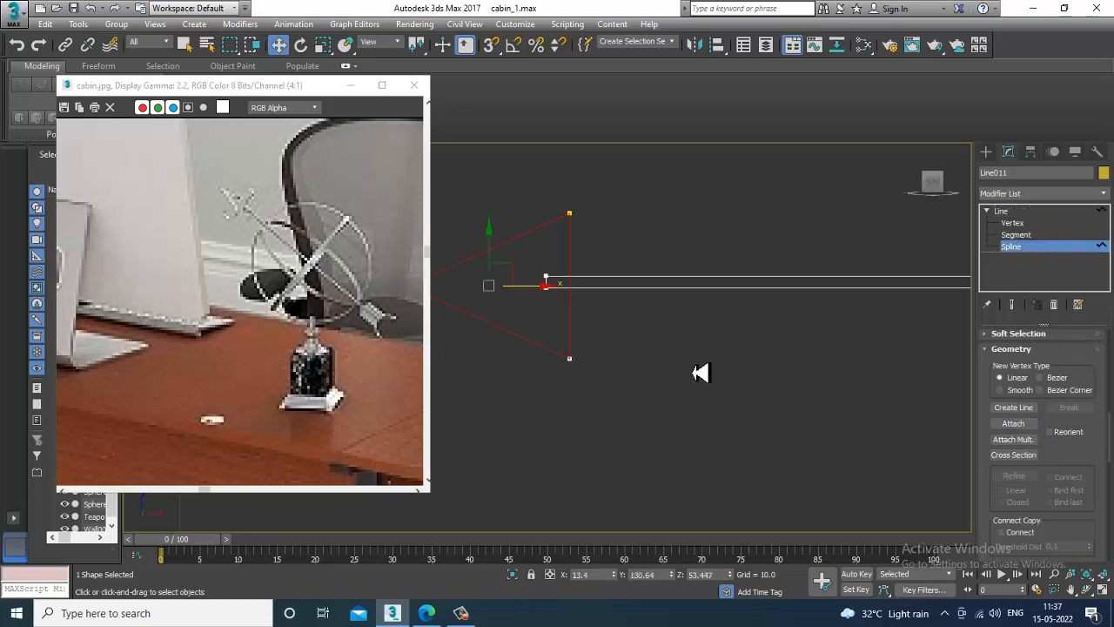
scroll(1082, 454, down, 8)
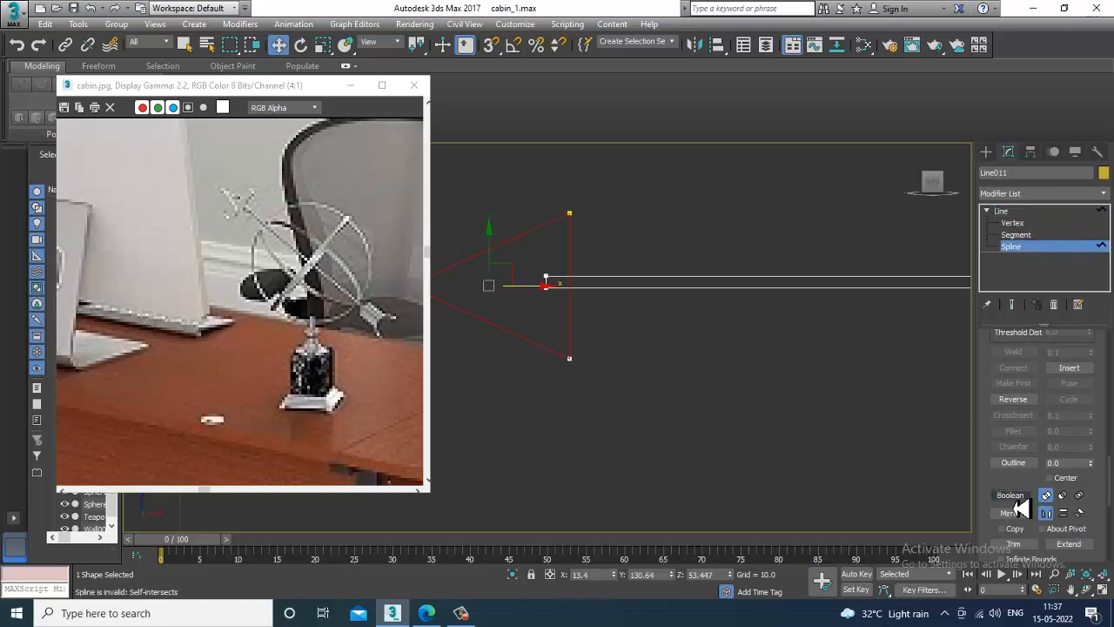
click(1063, 494)
click(761, 299)
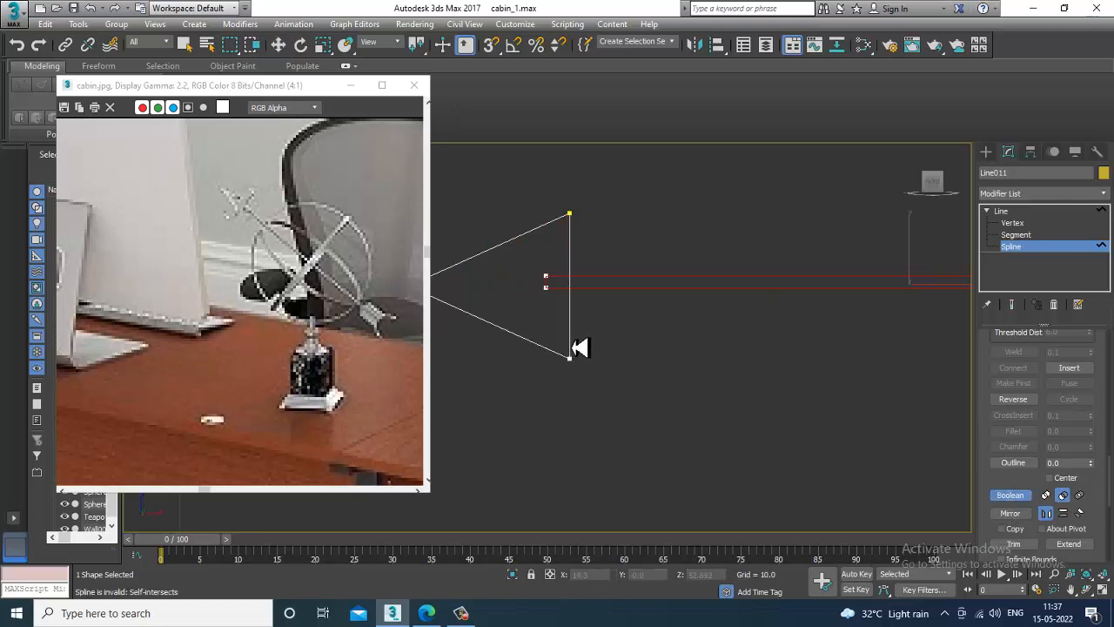
scroll(577, 348, down, 5)
key(w)
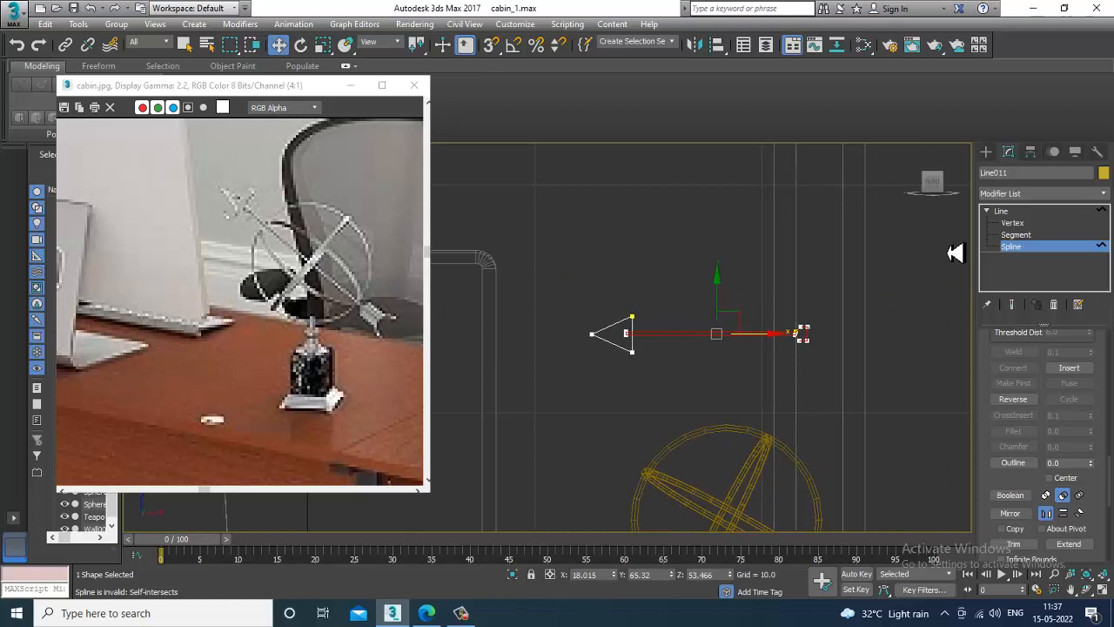
- Delete the triangular arrowhead spline from the arrow shape, keeping the merged shaft and tail
click(1010, 236)
scroll(651, 366, up, 2)
click(656, 365)
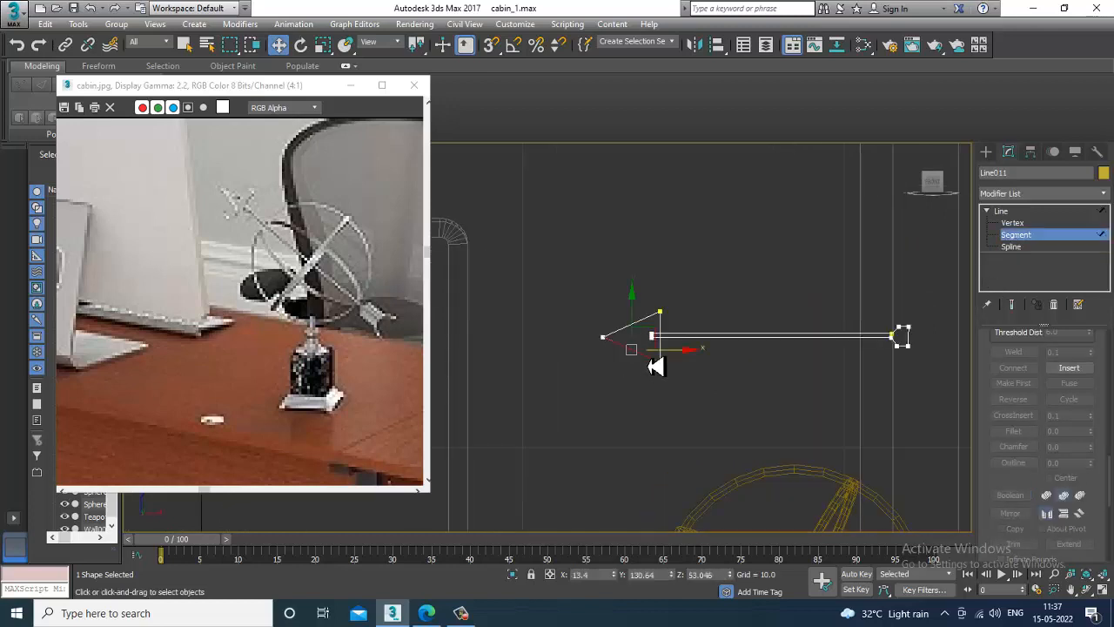
click(1050, 248)
click(659, 369)
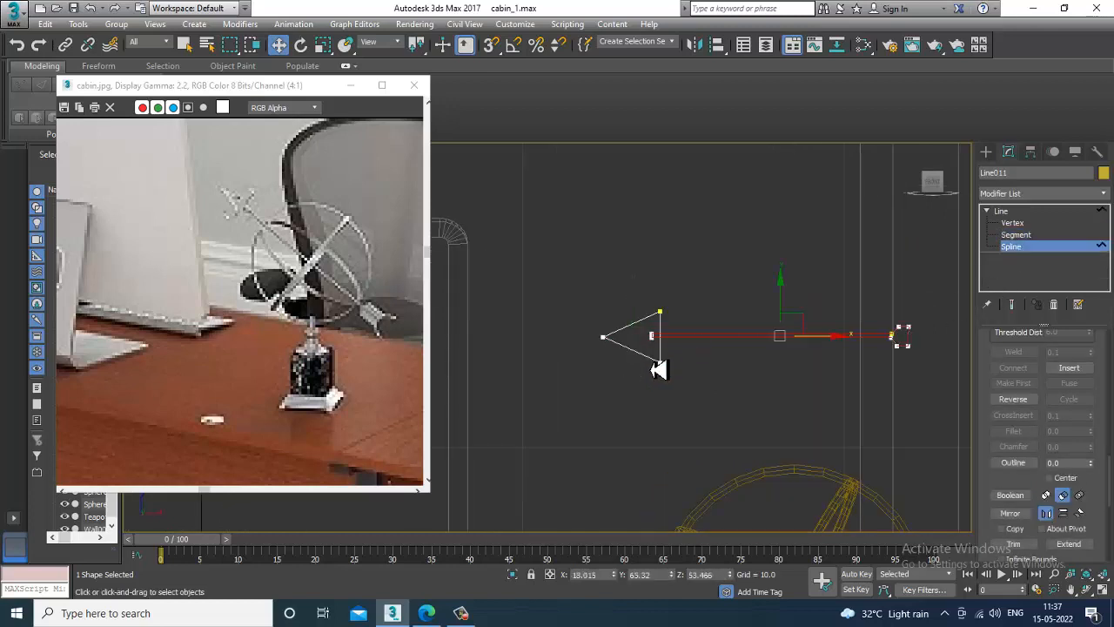
key(Delete)
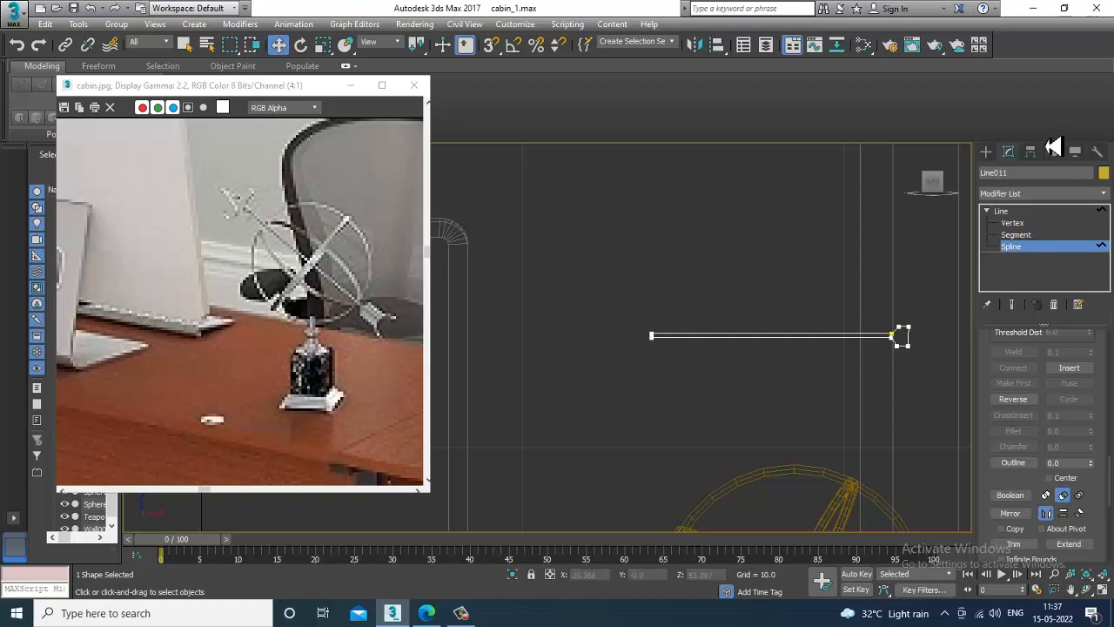
- Draw a small rectangle overlapping the free end of the arrow shaft as the start of a new arrowhead
click(986, 152)
click(1069, 248)
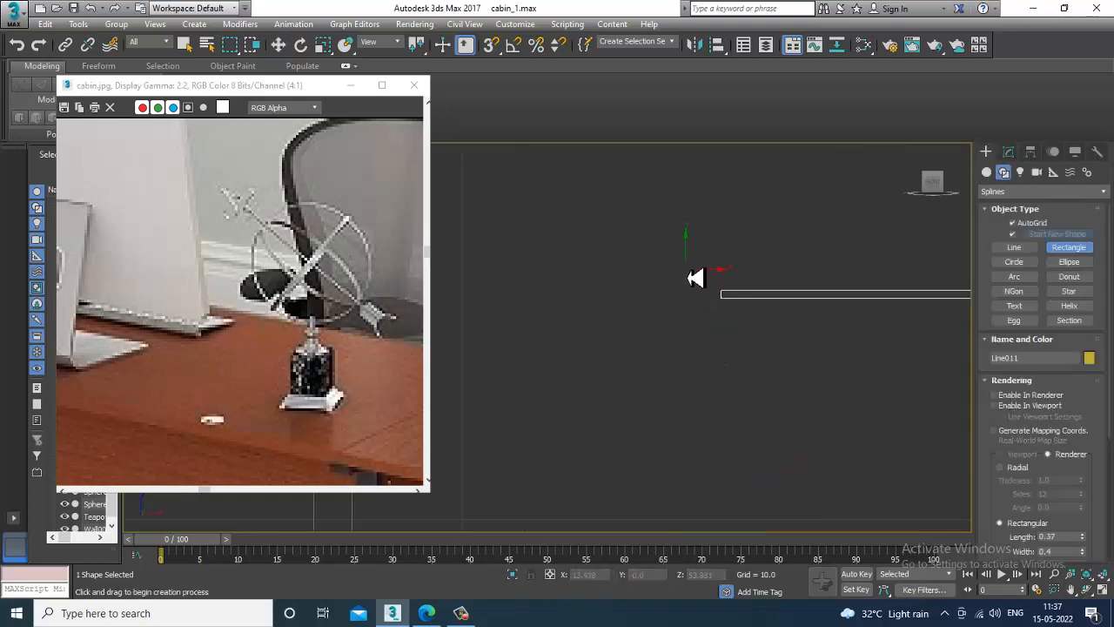
drag(686, 265, 736, 301)
key(w)
scroll(754, 320, up, 2)
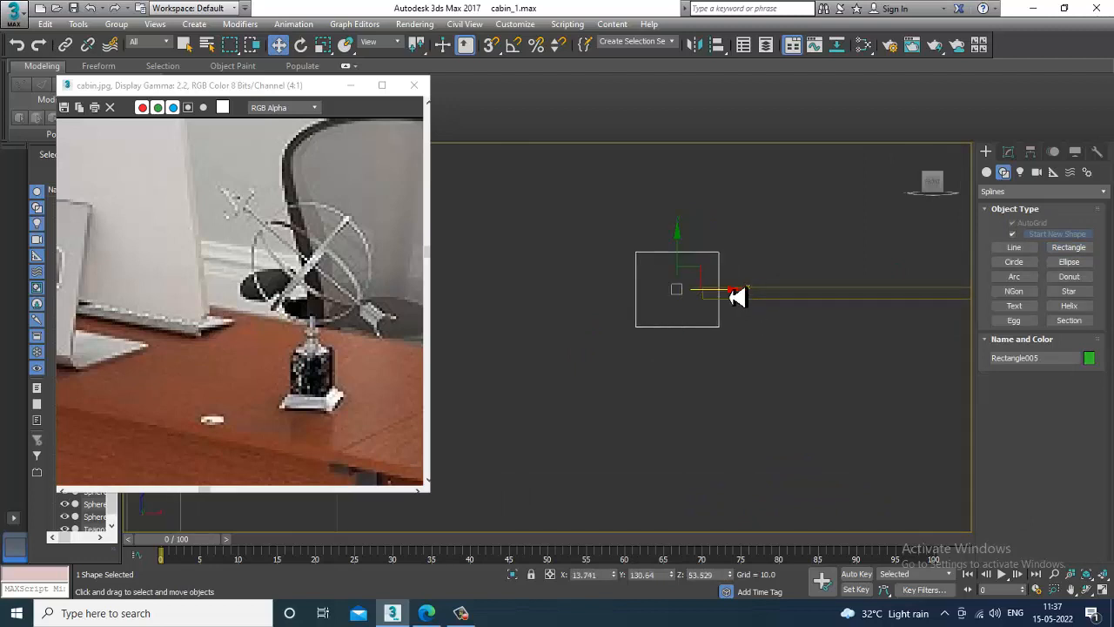
right_click(737, 298)
mouse_move(803, 418)
click(871, 416)
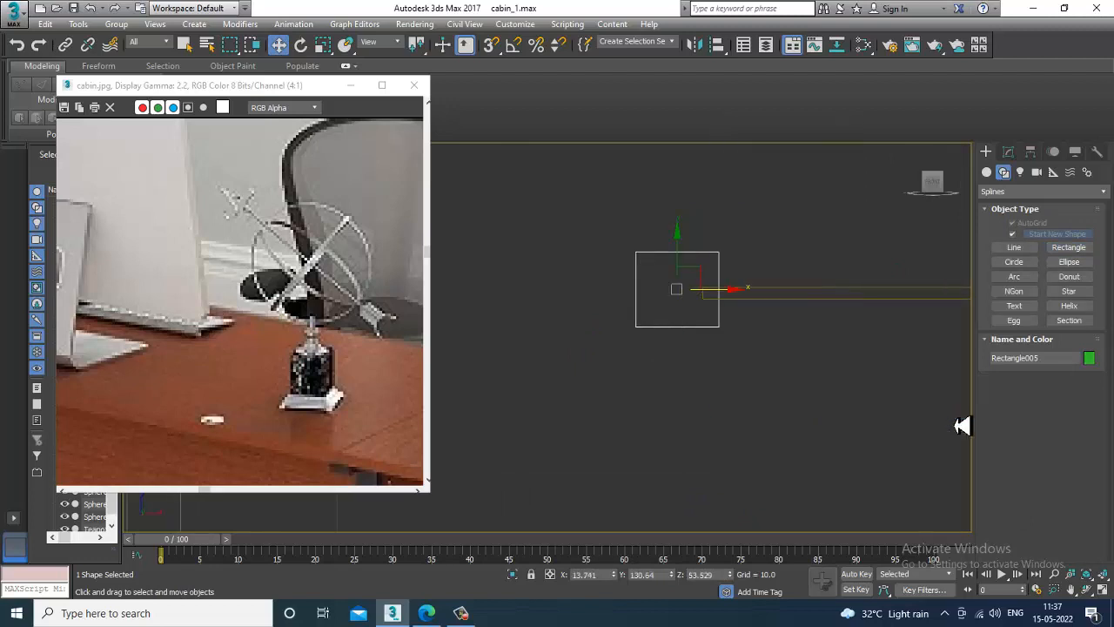
click(862, 428)
- Attach the new rectangle to the merged shaft and tail shape
click(816, 296)
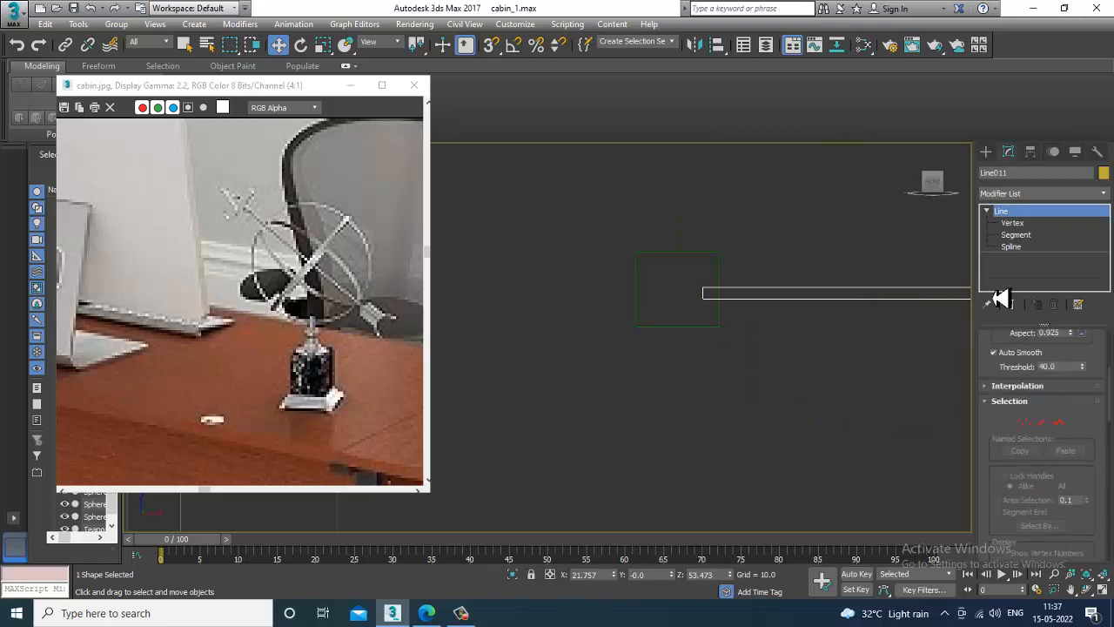
scroll(1000, 298, down, 5)
click(1014, 529)
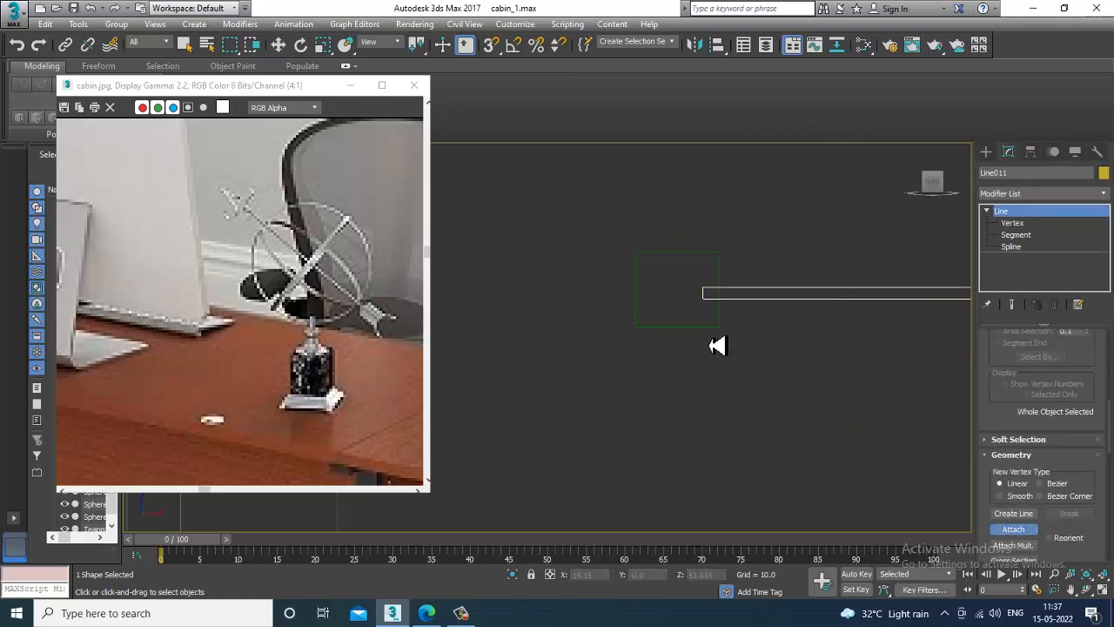
click(715, 338)
- Unite the shaft spline and the attached rectangle into one outline with a Boolean union
click(1011, 247)
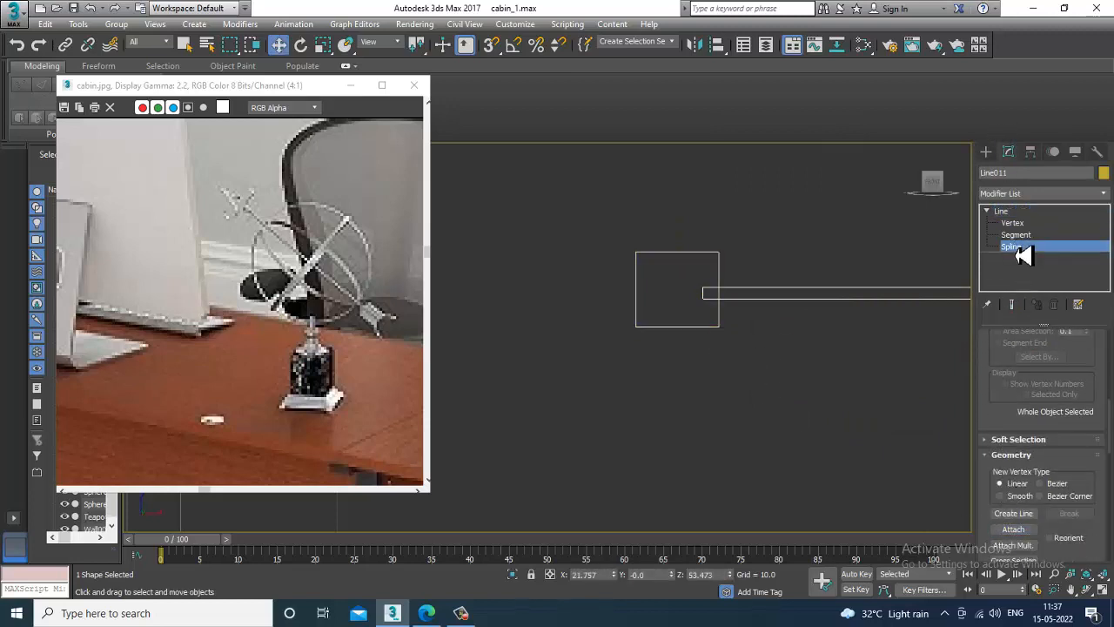
click(770, 310)
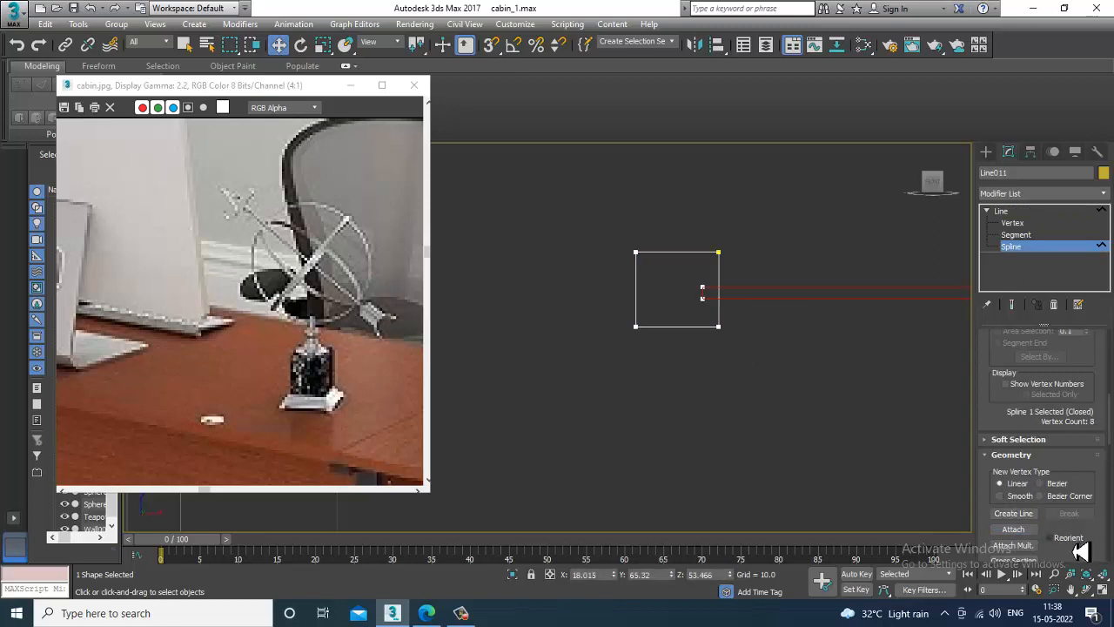
drag(993, 428, 1004, 22)
click(1019, 494)
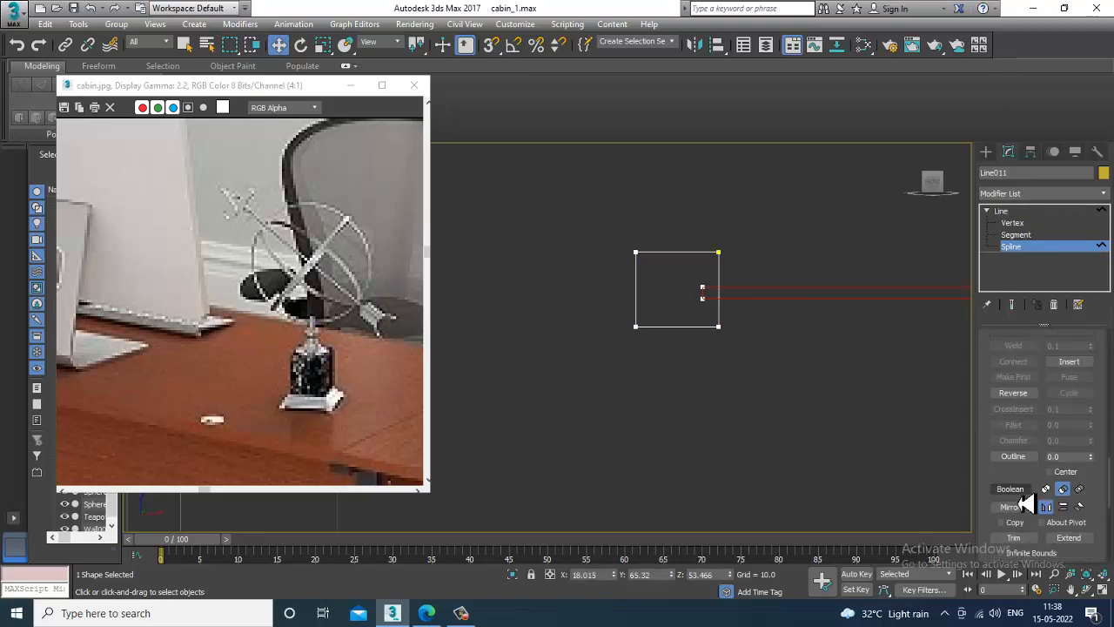
click(709, 339)
click(706, 338)
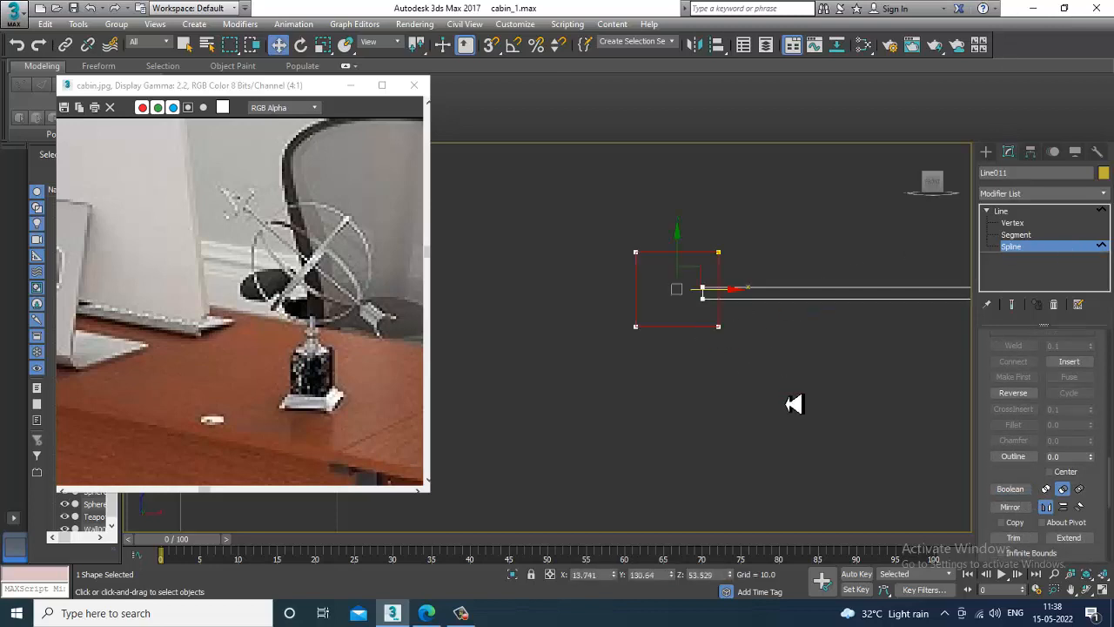
click(1010, 489)
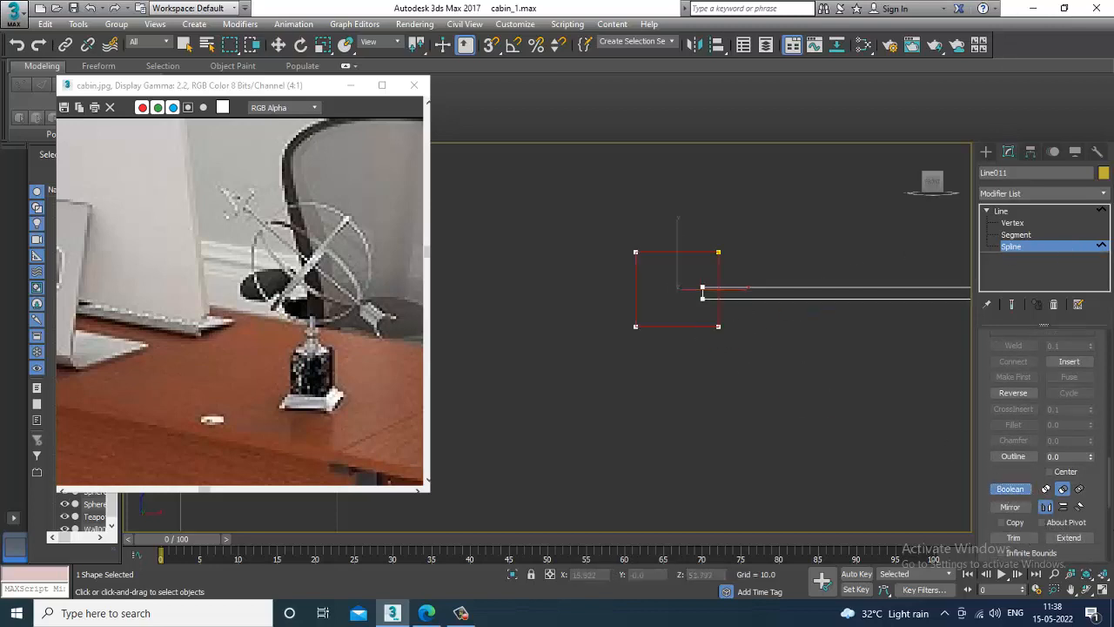
click(839, 305)
key(w)
- Fuse the rectangle's two outer vertices into a single point to form the arrowhead's tip
key(1)
scroll(620, 299, up, 3)
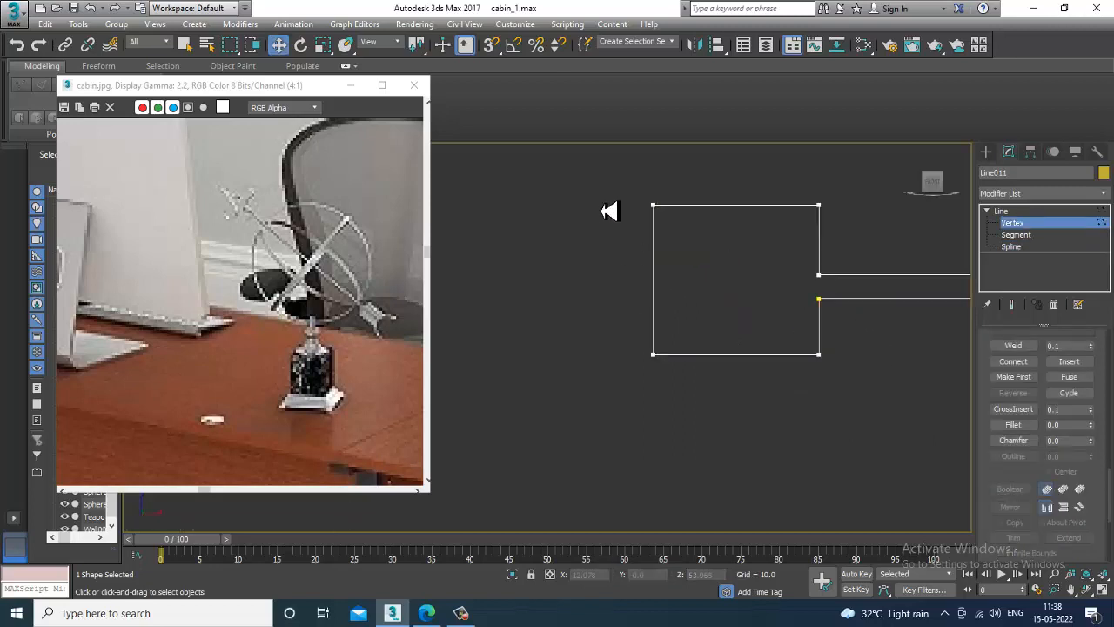
click(653, 205)
right_click(653, 207)
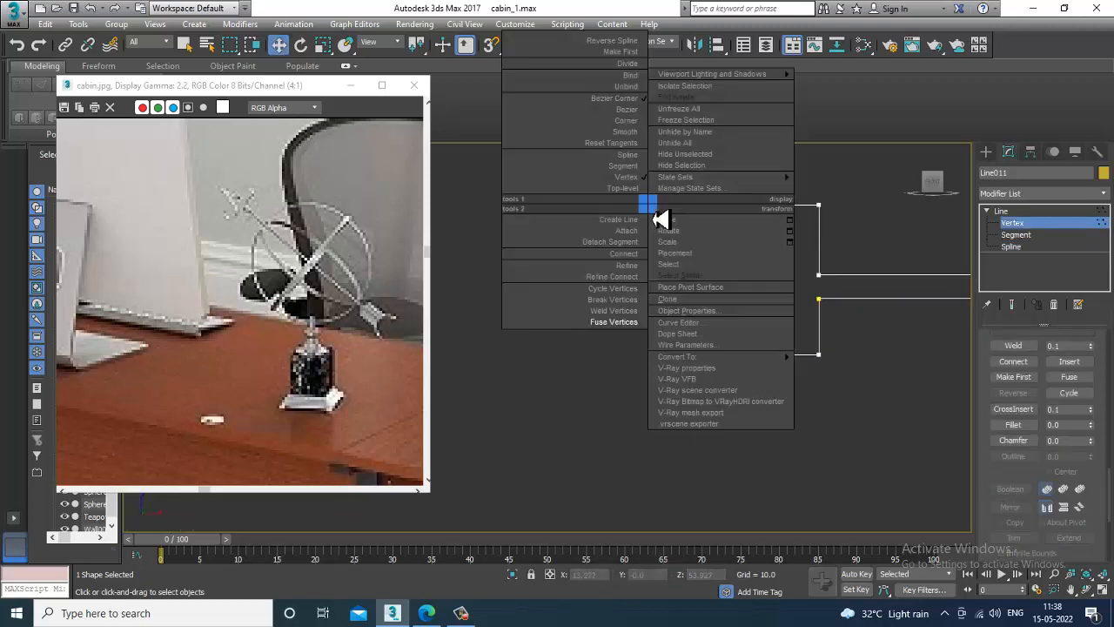
click(638, 336)
- Convert the arrowhead's vertices to Corner type so its edges are straight, and leave vertex editing
right_click(657, 271)
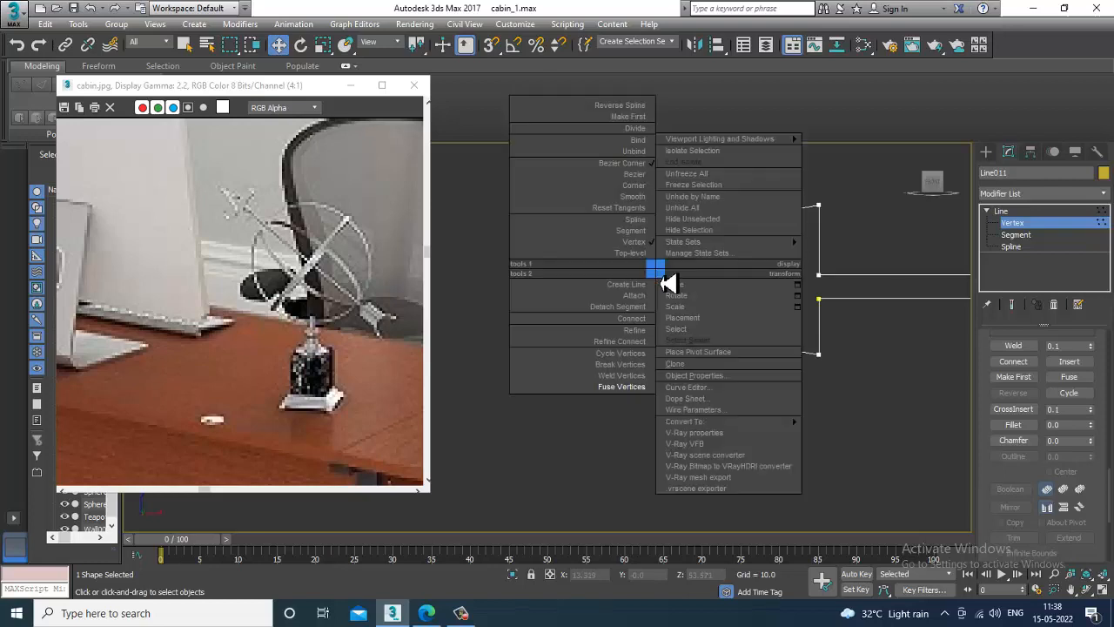
click(642, 164)
click(649, 197)
drag(829, 229, 828, 228)
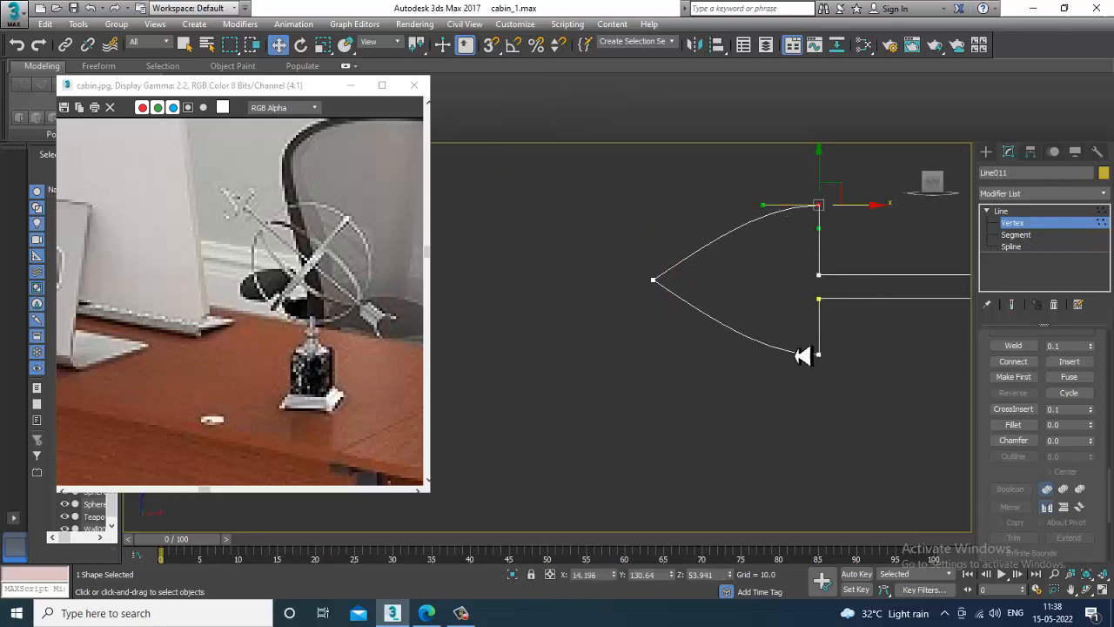
right_click(814, 351)
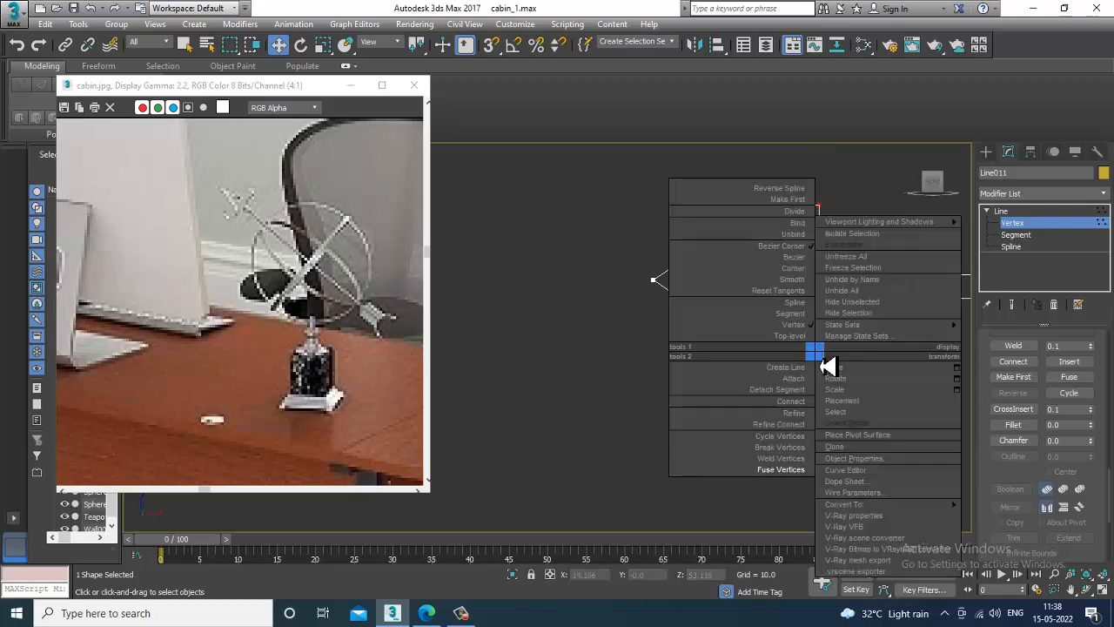
click(801, 269)
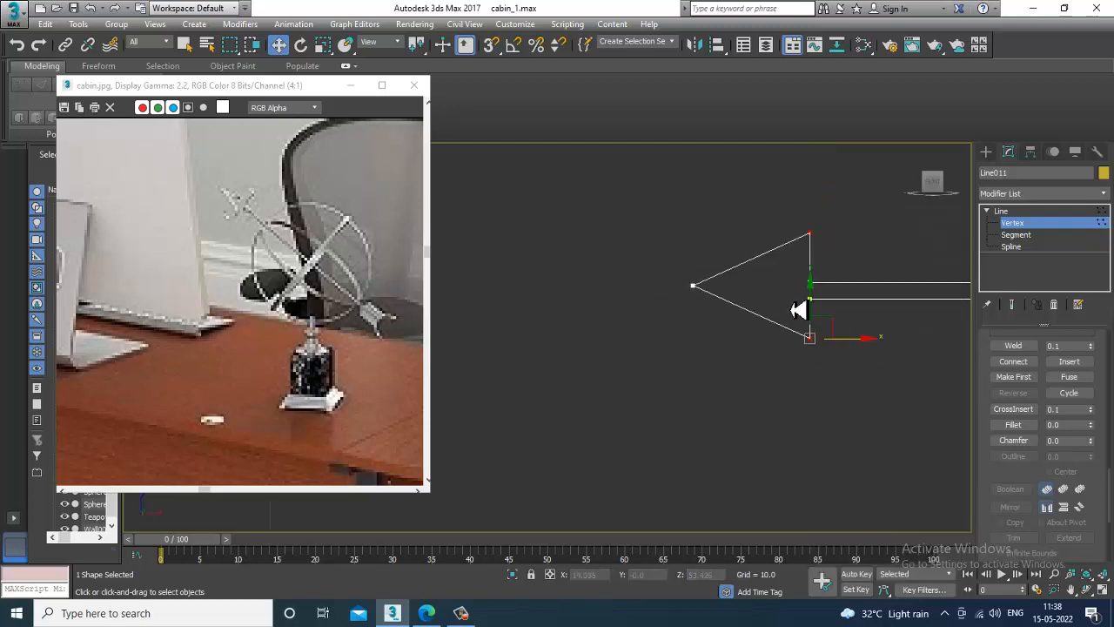
scroll(708, 331, down, 3)
middle_drag(739, 363, 692, 353)
click(1041, 223)
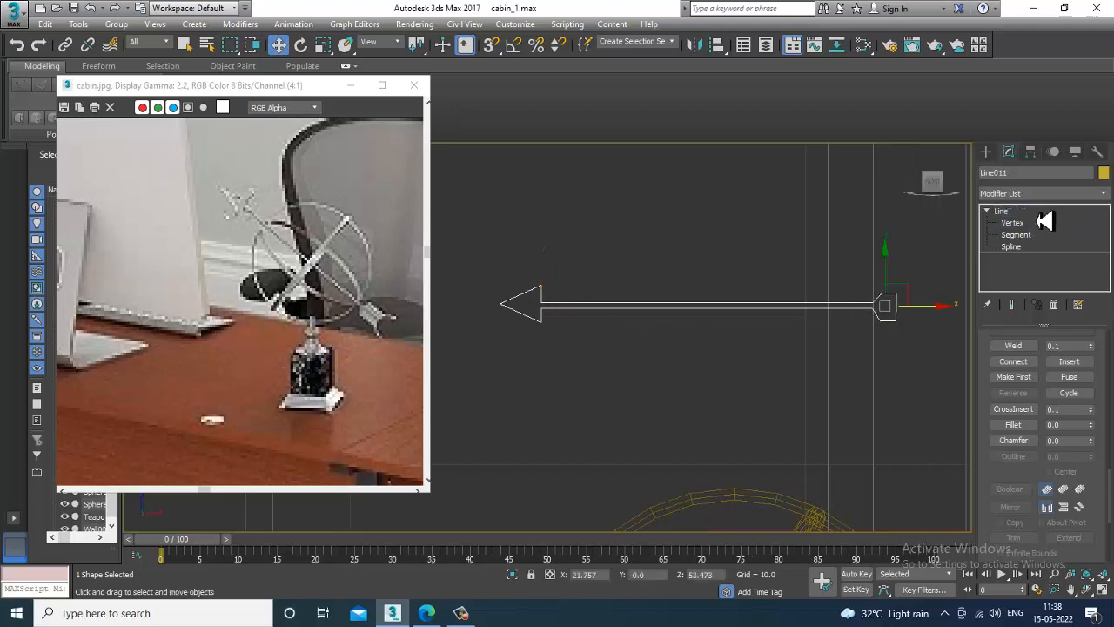
- Try an Extrude modifier on the arrow shape and view it in the Perspective view
click(1025, 194)
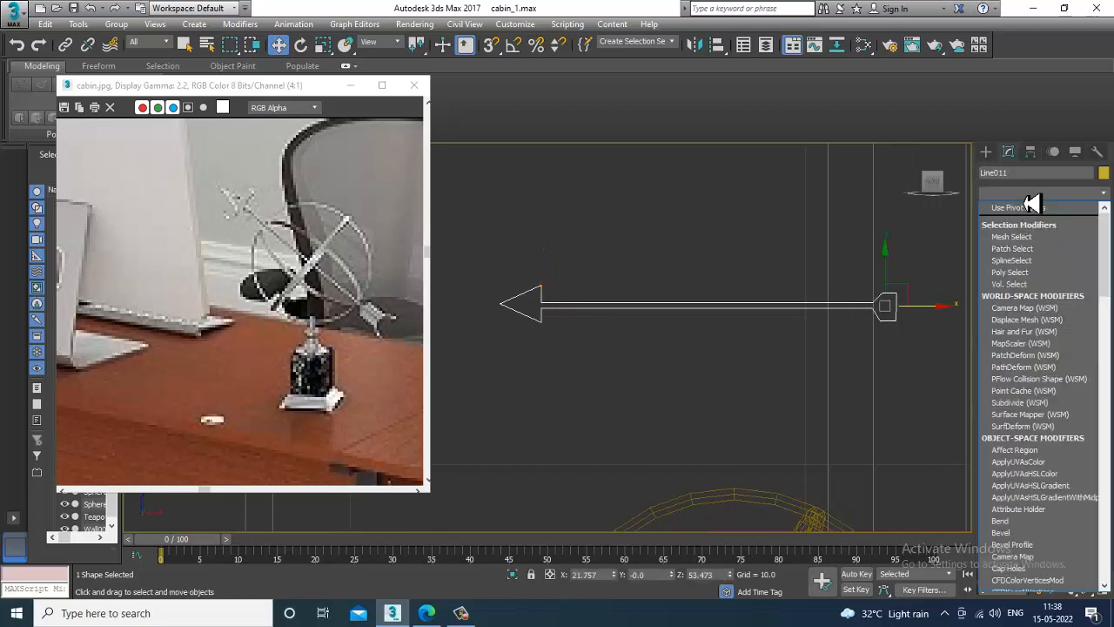
text(ex)
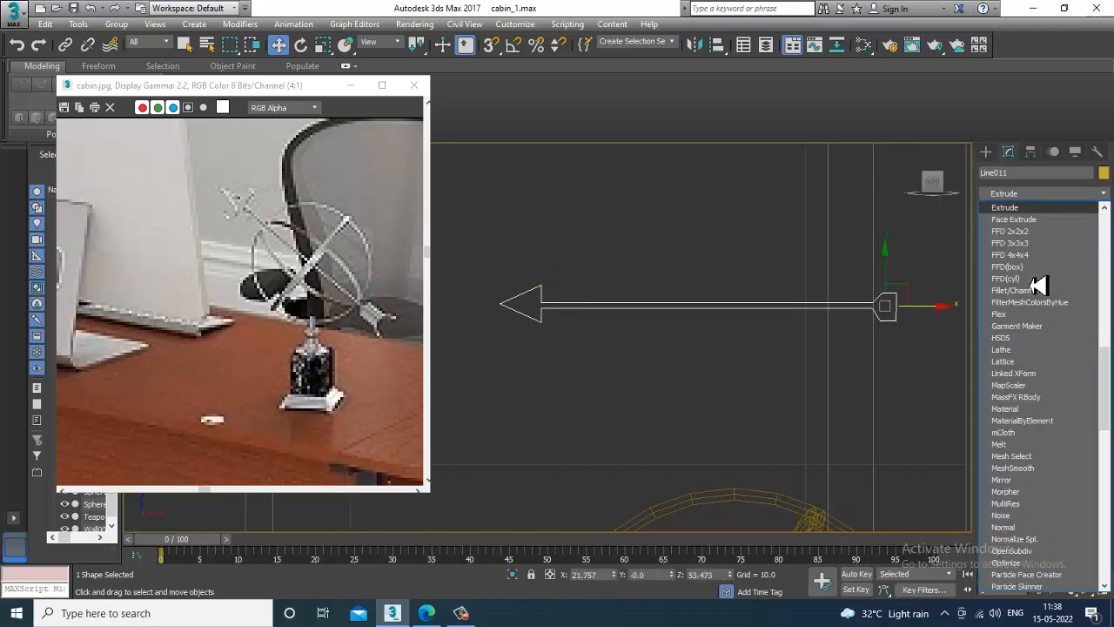
key(Return)
key(alt+w)
right_click(714, 433)
key(alt+w)
scroll(731, 413, down, 4)
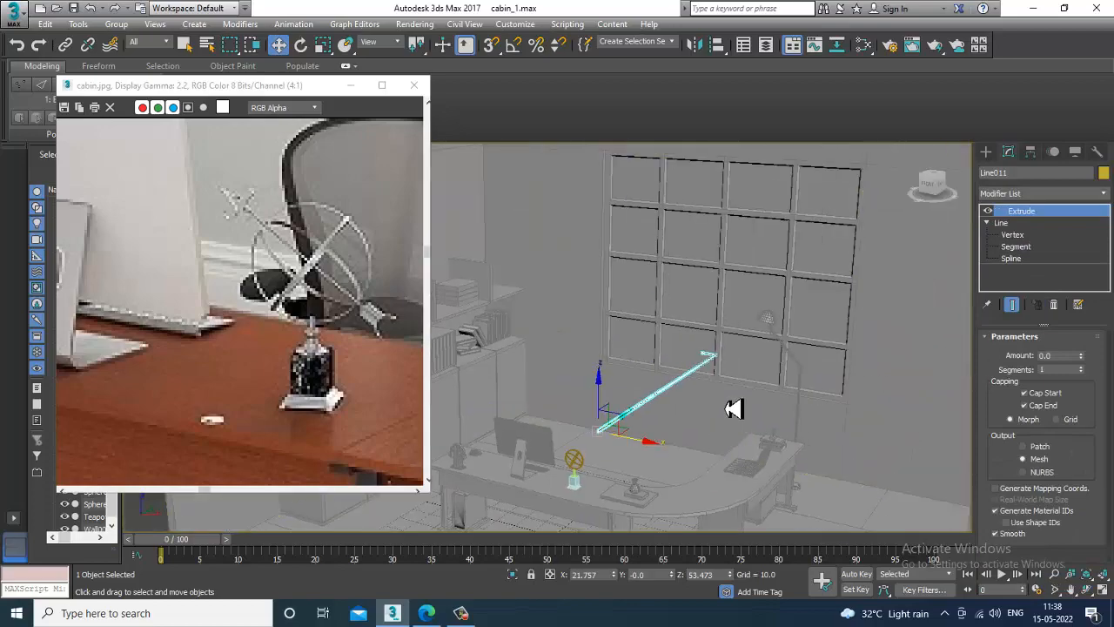
- Check the extruded arrow in Perspective and remove the Extrude modifier from it
scroll(734, 409, up, 8)
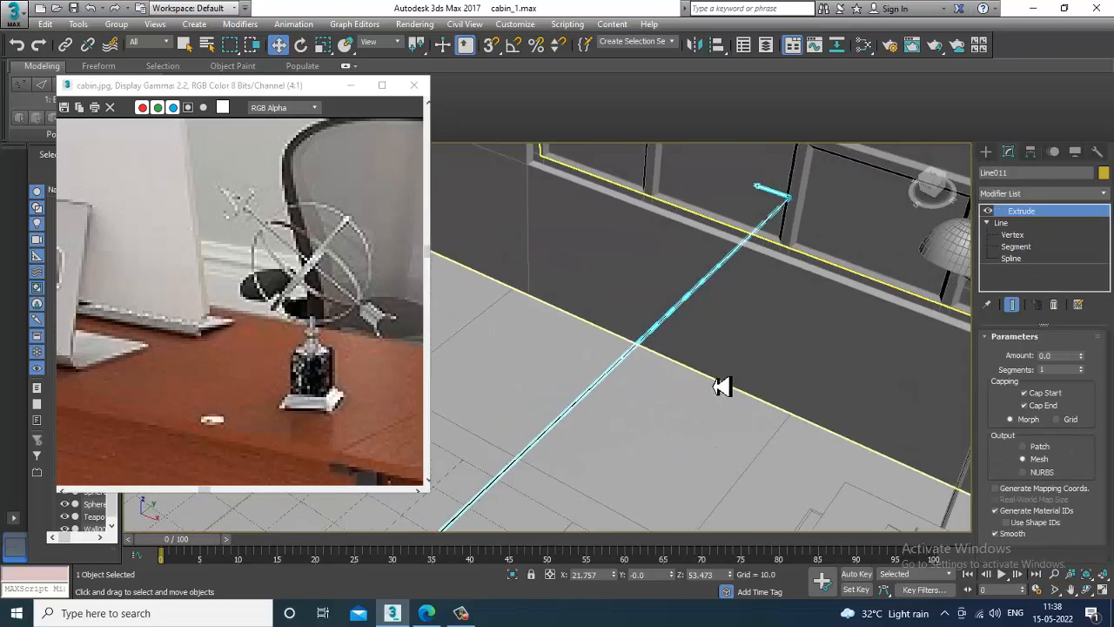
scroll(758, 378, down, 3)
mouse_move(758, 378)
alt+middle_down()
mouse_move(717, 410)
mouse_move(743, 363)
alt+middle_up()
scroll(746, 366, down, 5)
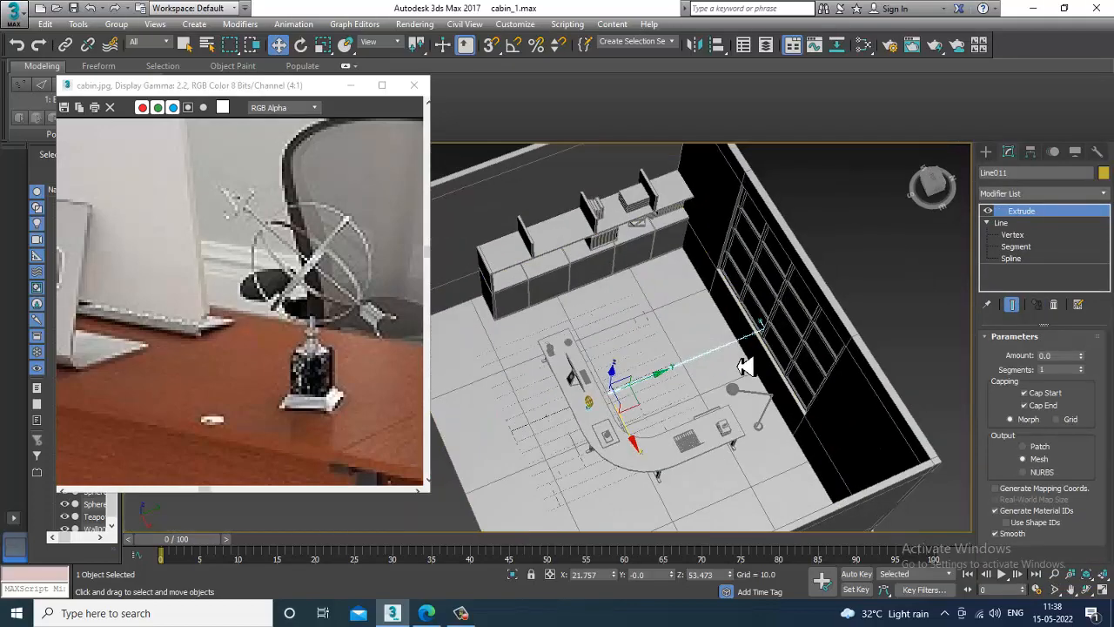
scroll(746, 366, up, 5)
click(1054, 305)
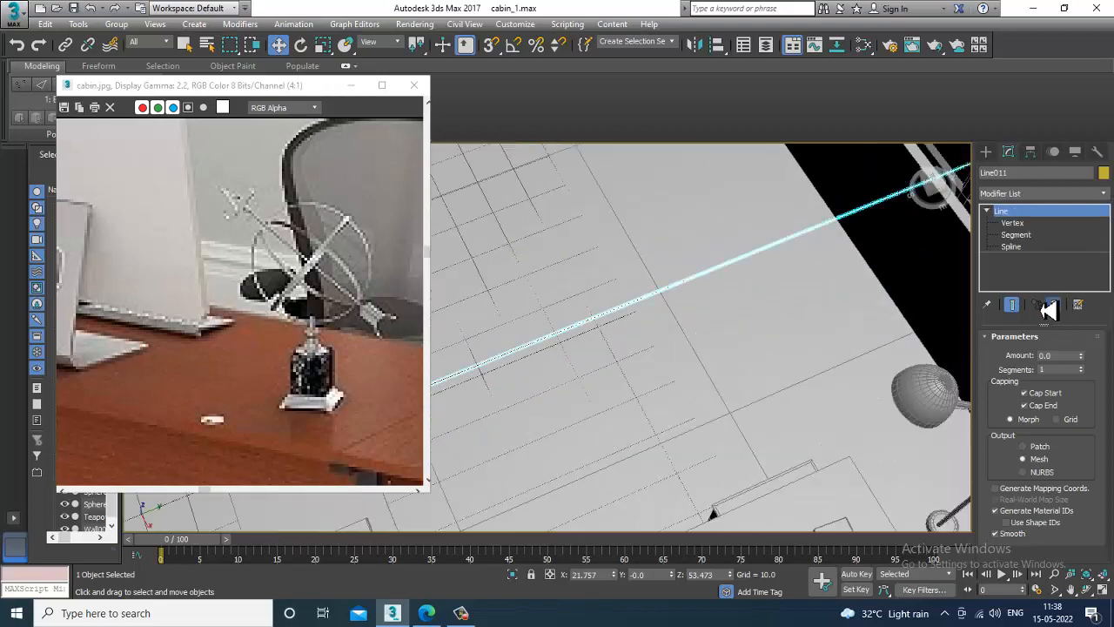
- Examine the arrow shape and its segments in the Front and Perspective views for depth misalignment
scroll(808, 303, down, 5)
scroll(810, 300, up, 4)
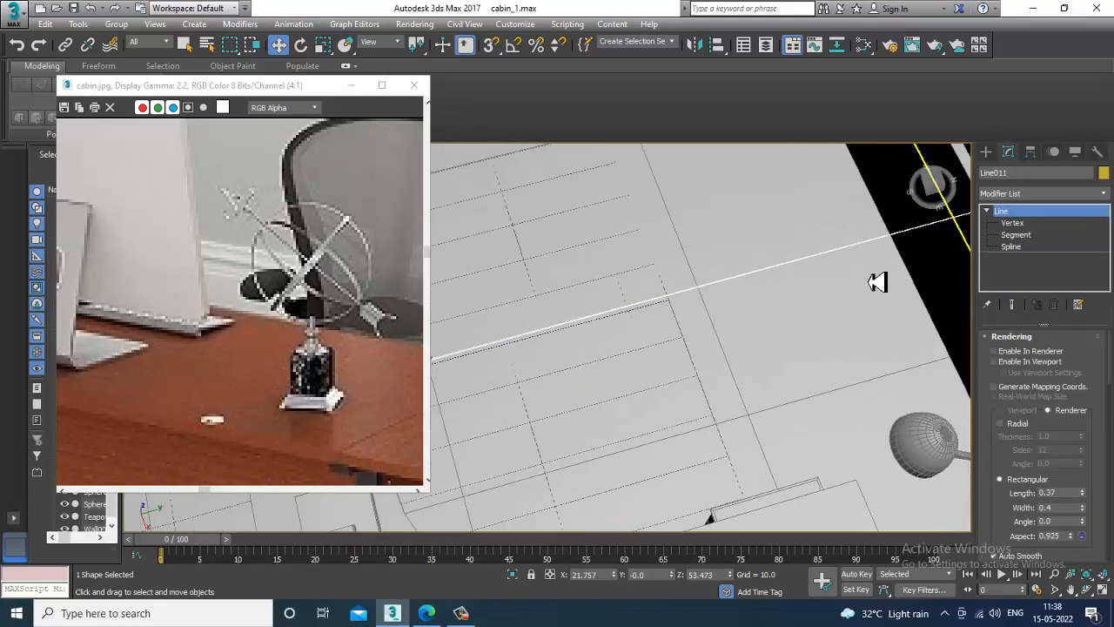
scroll(877, 281, down, 6)
key(alt+w)
middle_drag(869, 256, 834, 254)
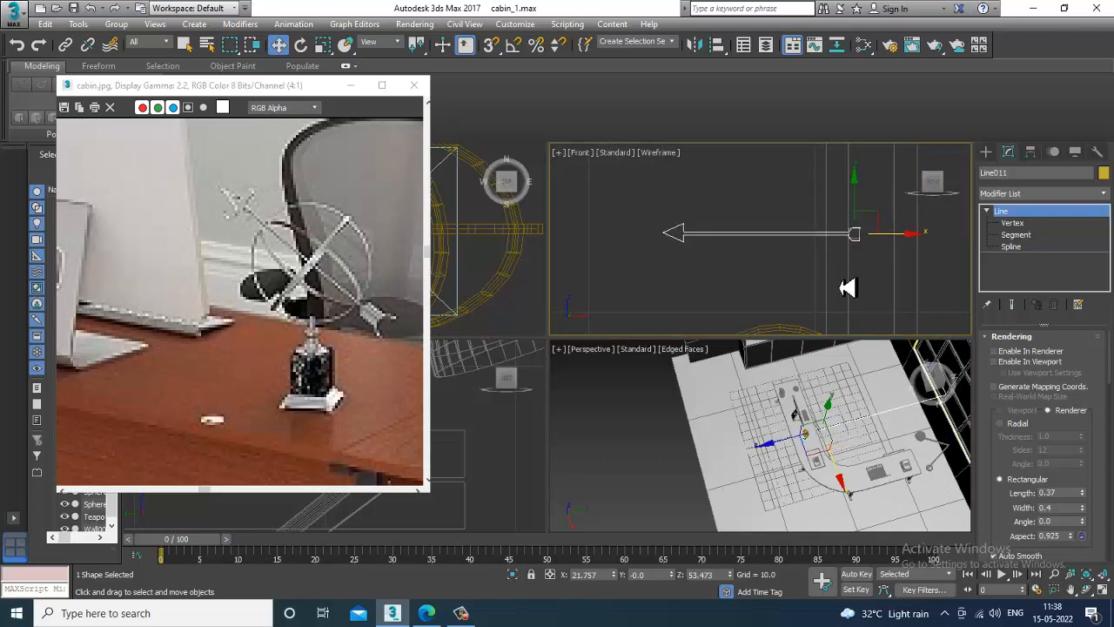
middle_drag(934, 397, 901, 389)
key(alt+w)
alt+middle_drag(838, 348, 832, 344)
key(2)
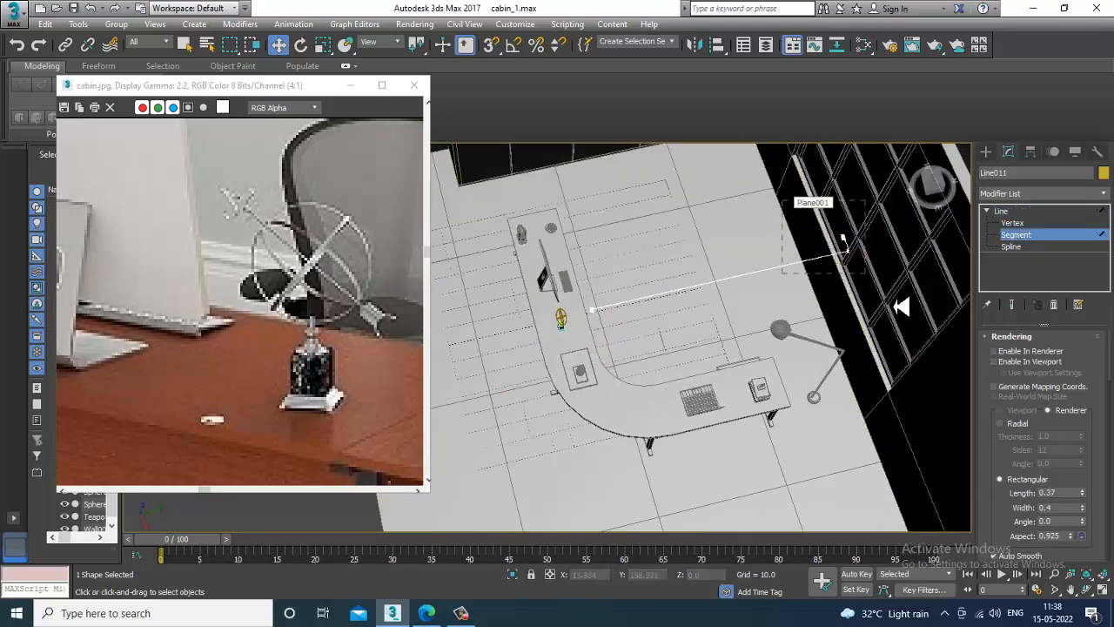
scroll(871, 254, up, 8)
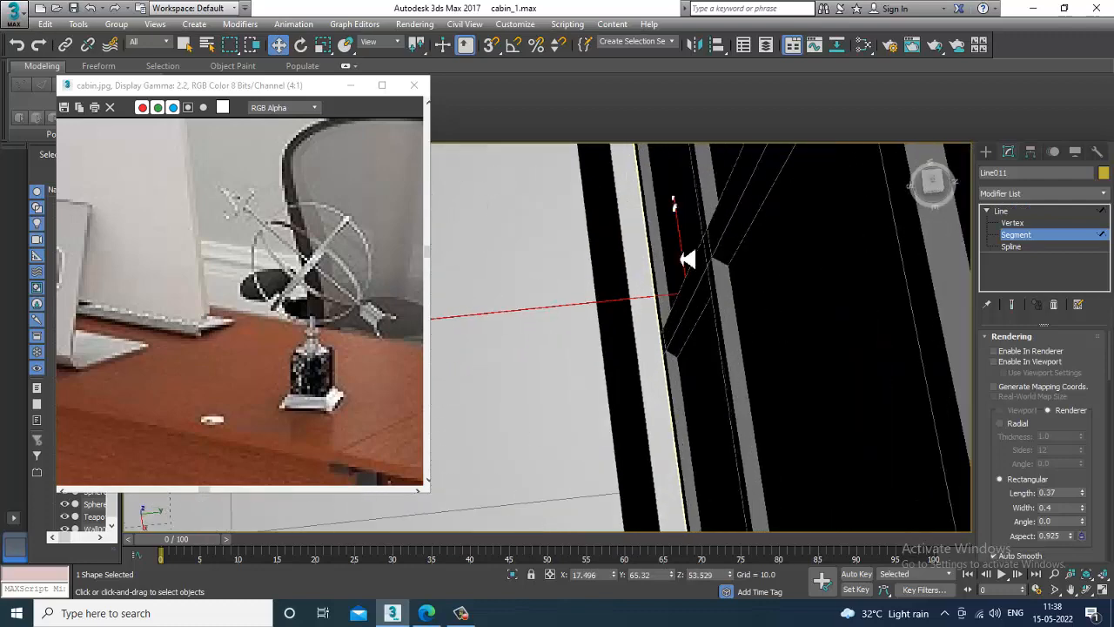
scroll(693, 269, down, 8)
- Move the arrowhead and shaft vertices about 50.5 units along negative Y towards the tail
click(1014, 222)
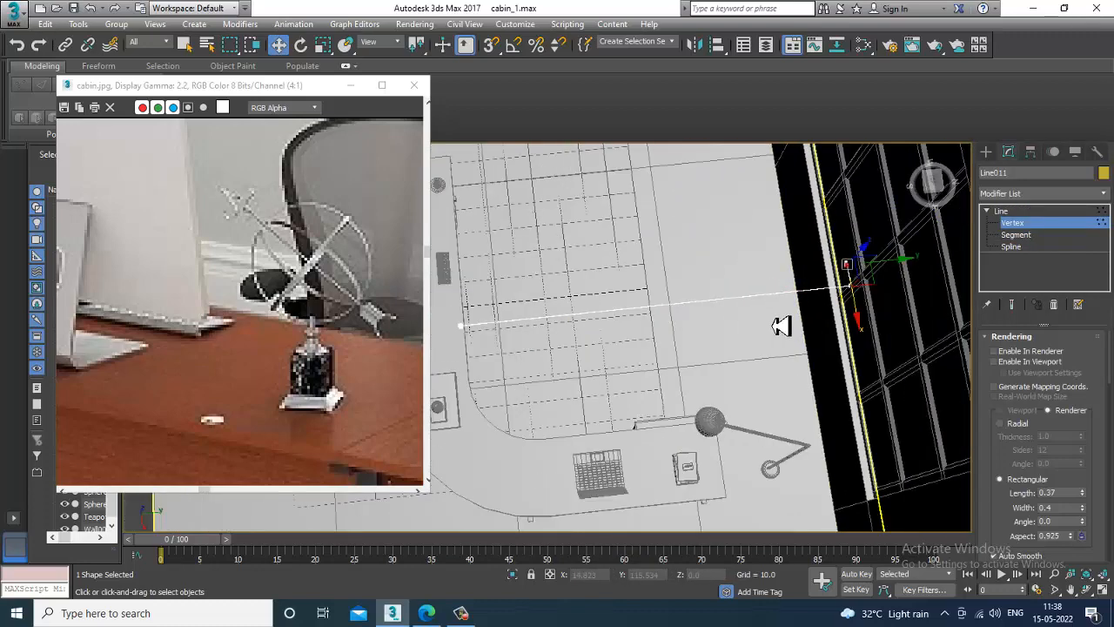
alt+middle_drag(780, 326, 882, 291)
drag(718, 310, 810, 309)
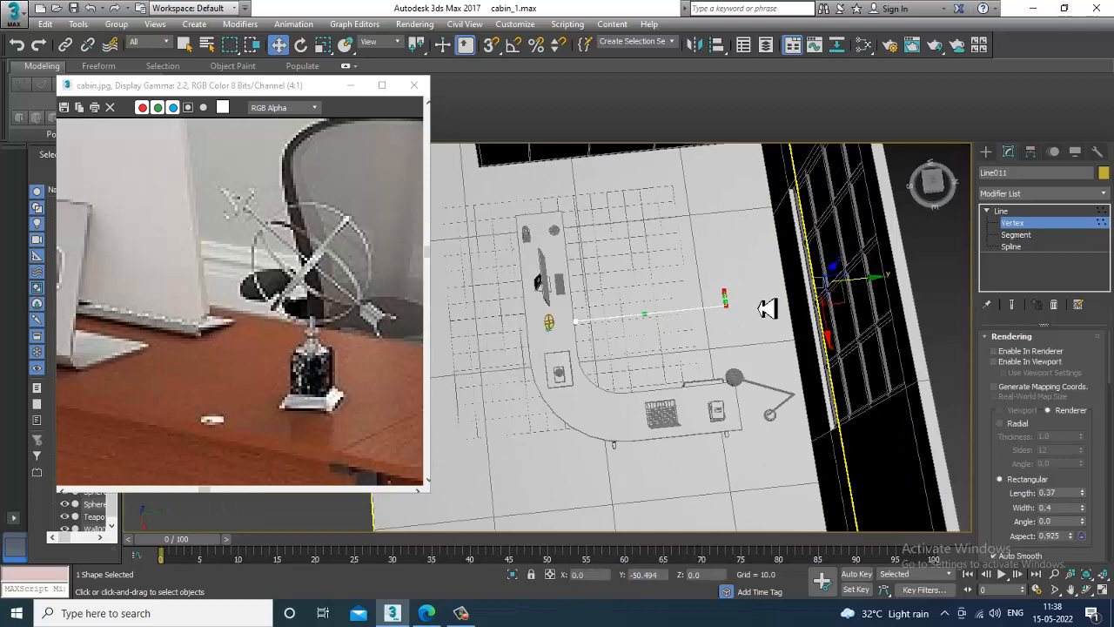
- Select the vertices at the arrow's tail and move them along the Y axis
scroll(766, 308, up, 5)
alt+middle_drag(805, 348, 784, 326)
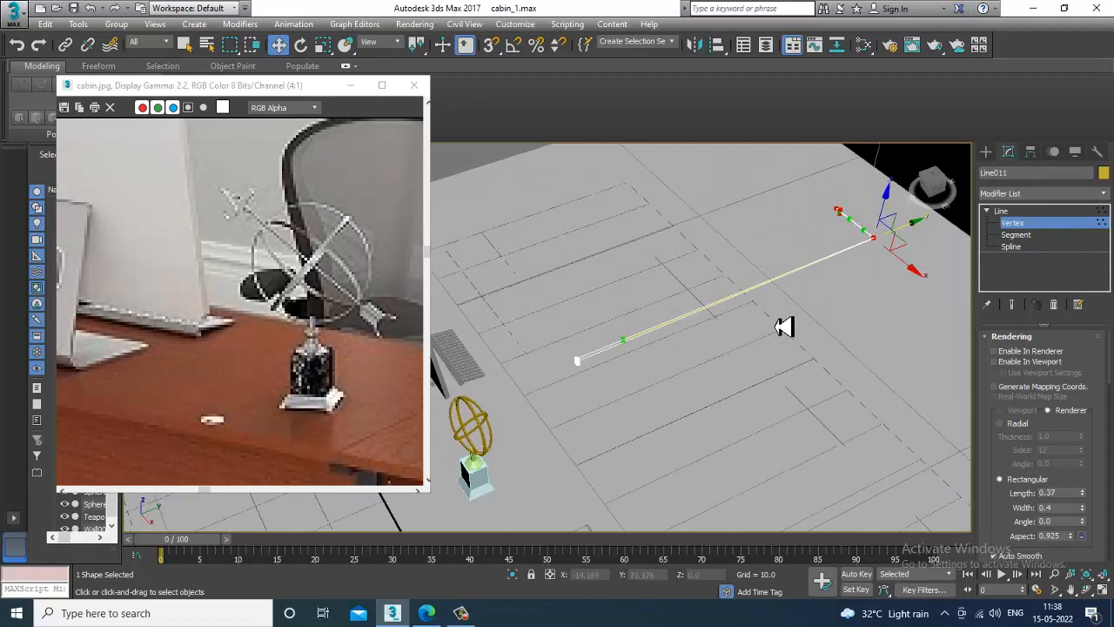
drag(670, 422, 666, 416)
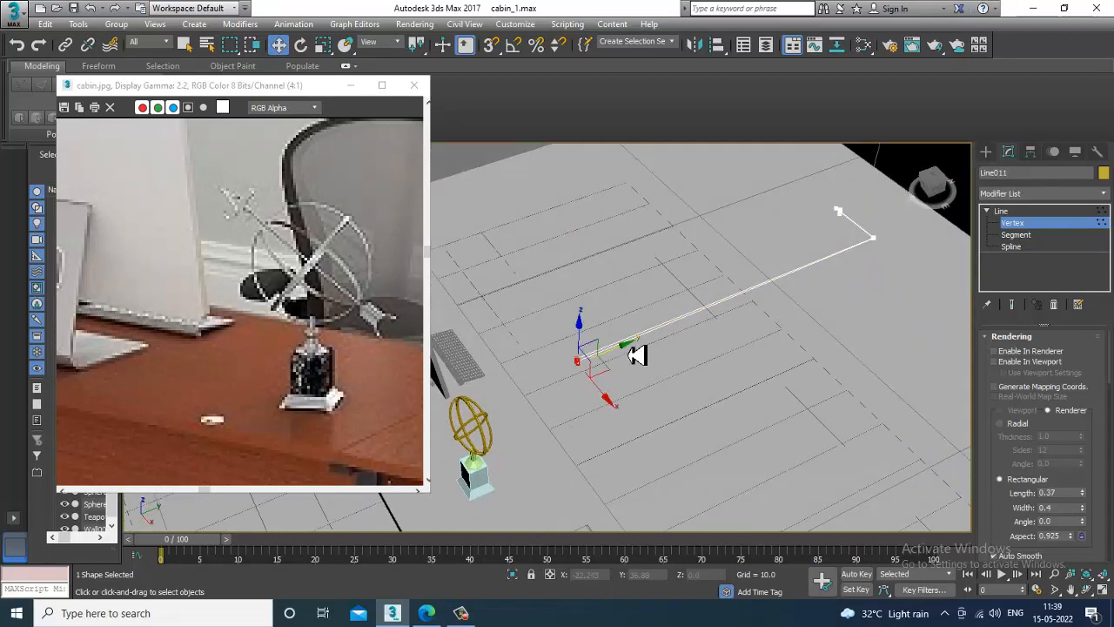
drag(638, 355, 975, 304)
- Examine the arrow's vertex alignment around the desk from several viewing angles
alt+middle_drag(739, 381, 681, 264)
key(alt+w)
middle_drag(834, 249, 790, 231)
key(f)
middle_drag(848, 455, 838, 451)
key(alt+w)
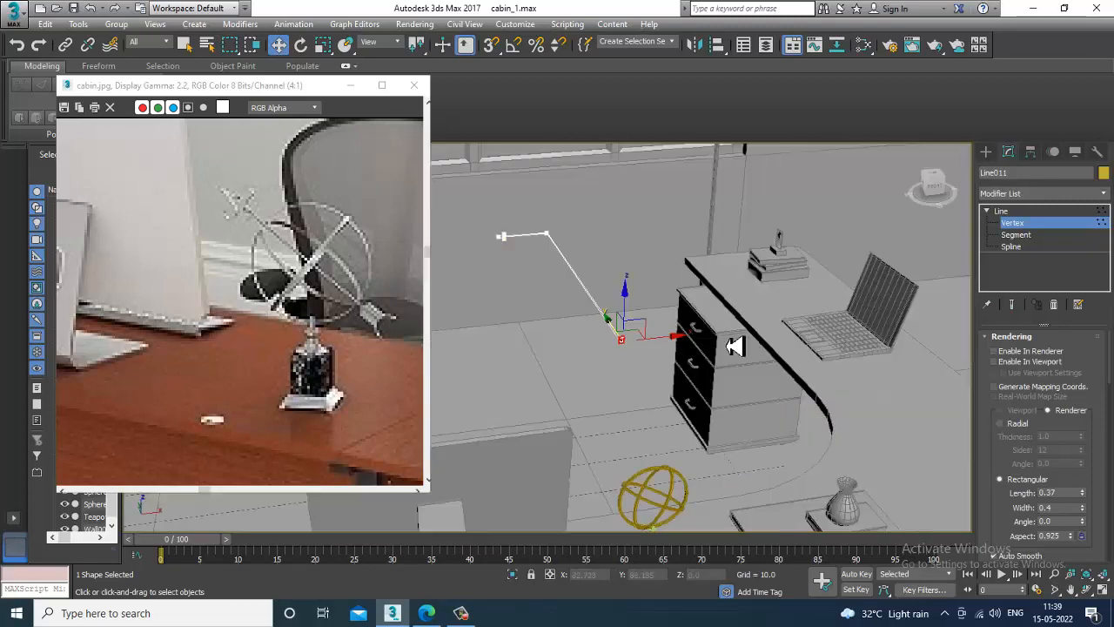
alt+middle_drag(734, 345, 827, 388)
- Check the arrow's segments, leave sub-object editing and convert the arrow shape to Editable Poly
click(1017, 235)
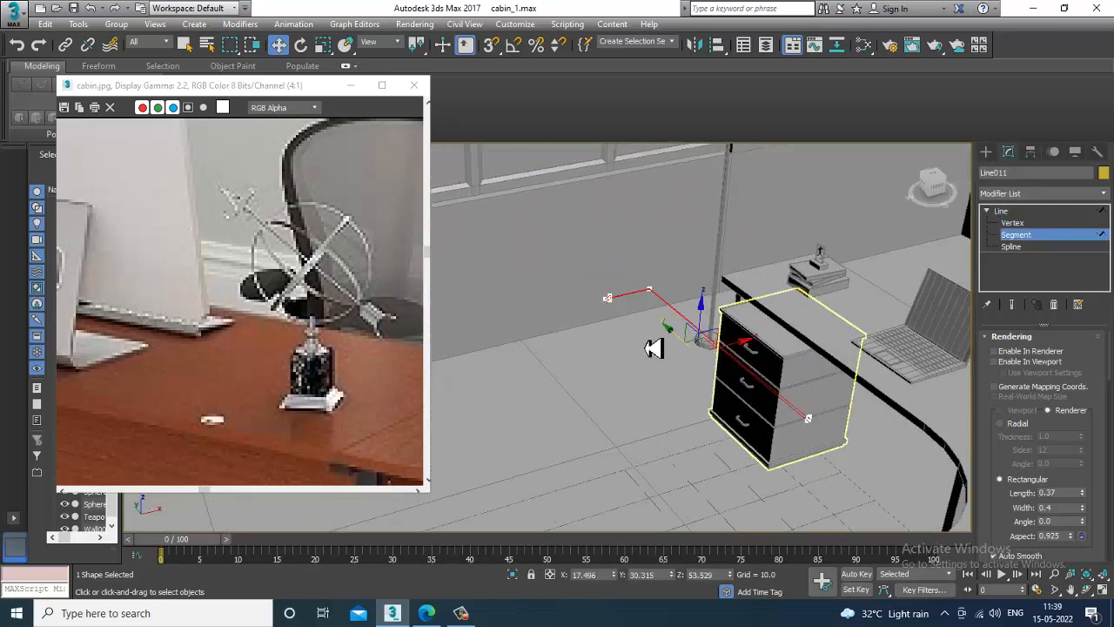
alt+middle_drag(652, 348, 834, 357)
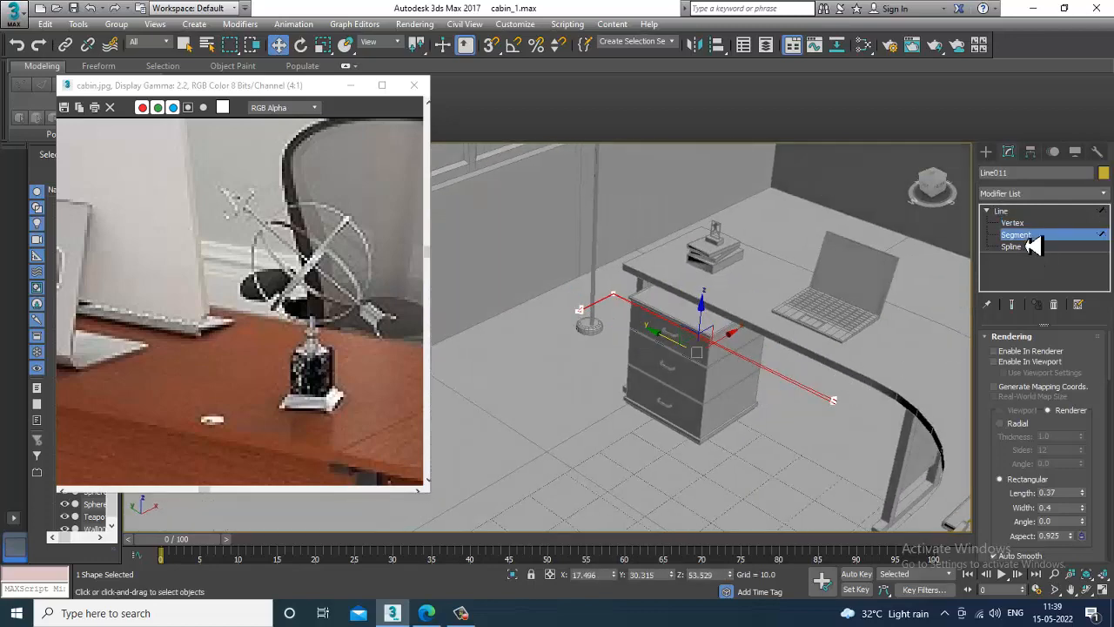
click(1001, 211)
click(741, 355)
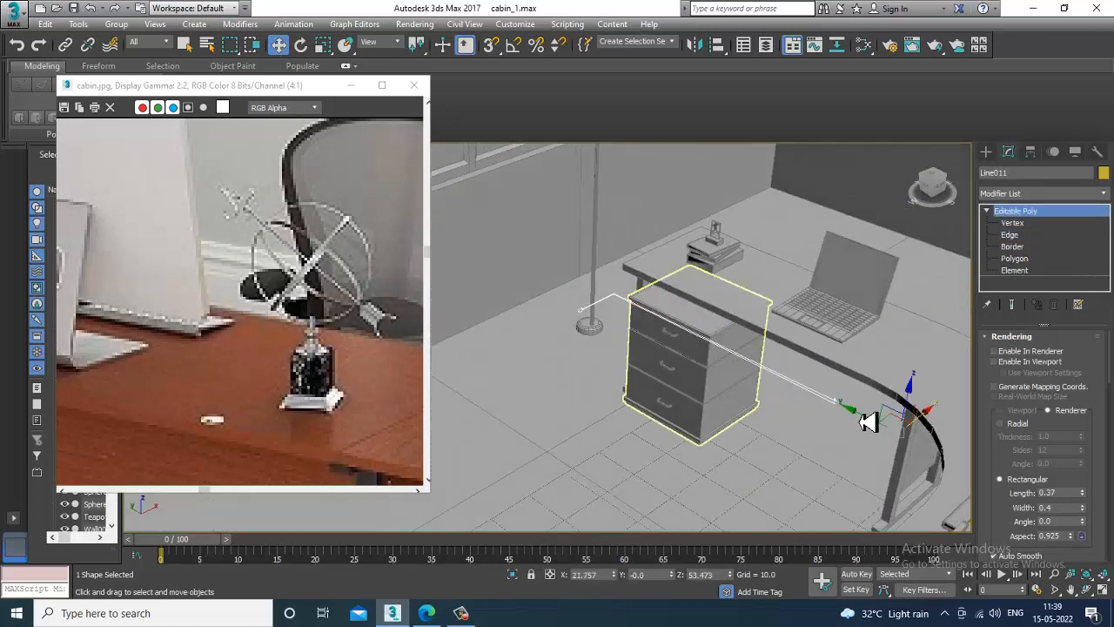
- Undo the arrow's conversion to Editable Poly, then isolate the line for vertex editing
click(822, 398)
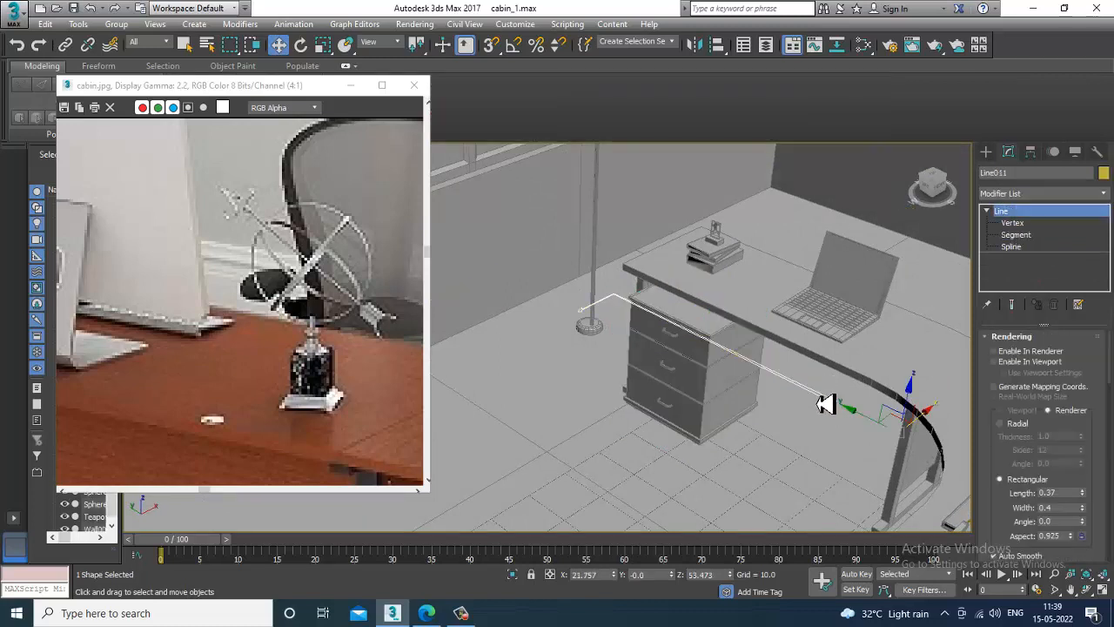
key(alt+q)
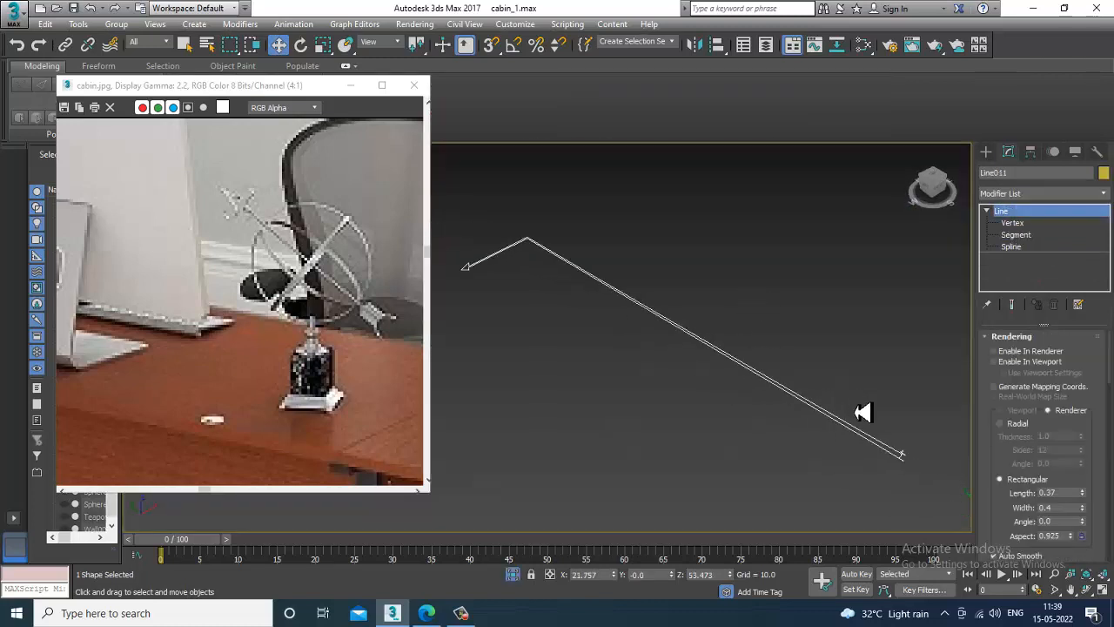
key(1)
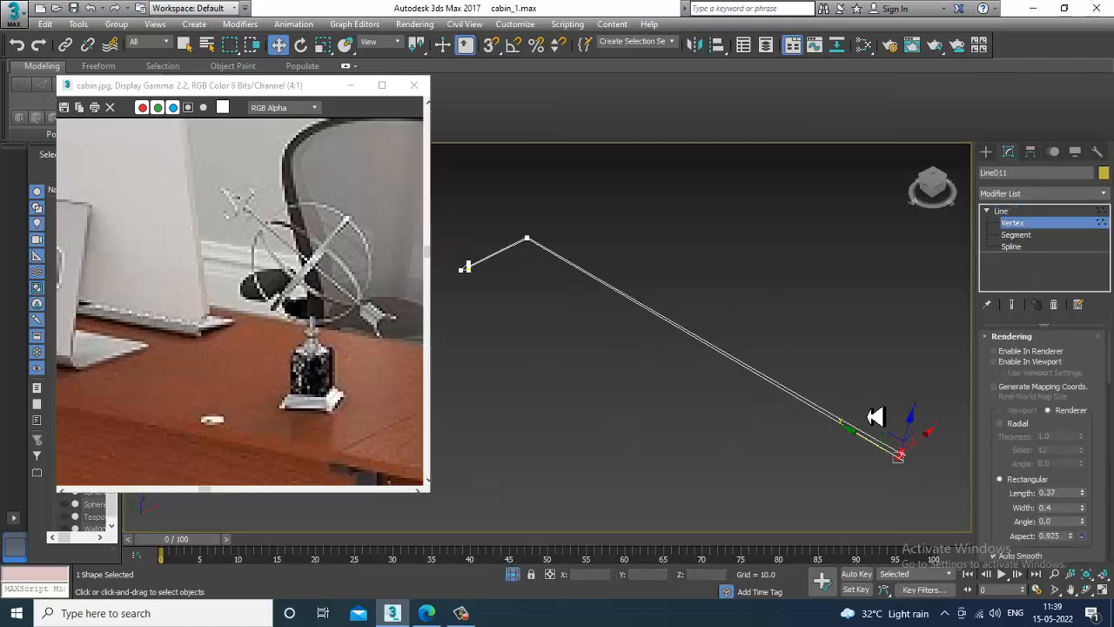
- Try to delete the vertices at the bend of the arrow's outline
click(528, 240)
right_click(540, 248)
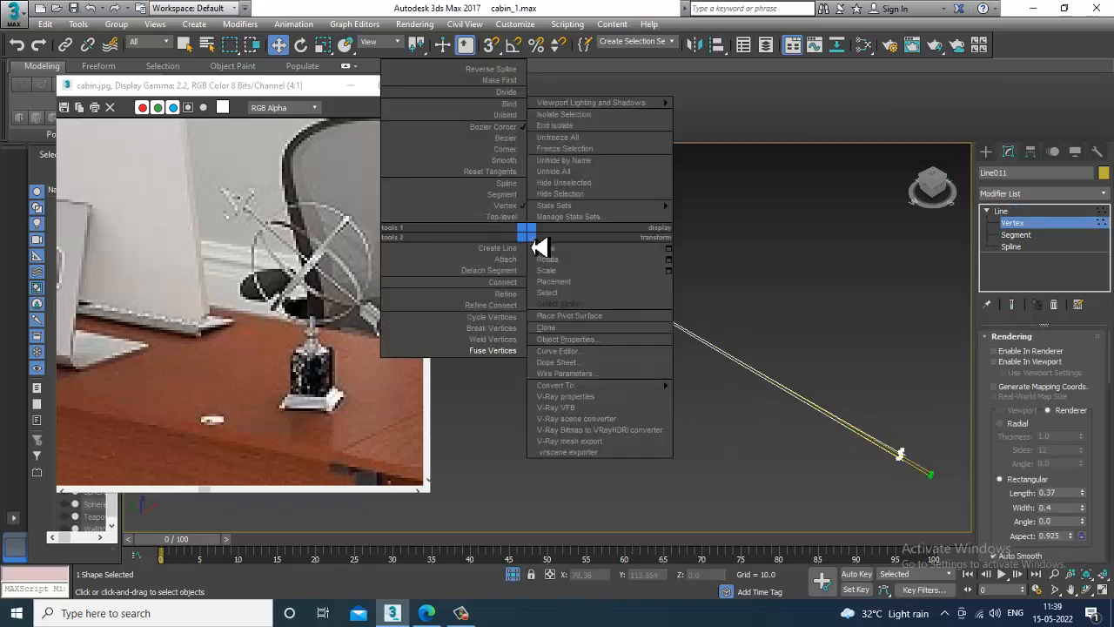
key(Delete)
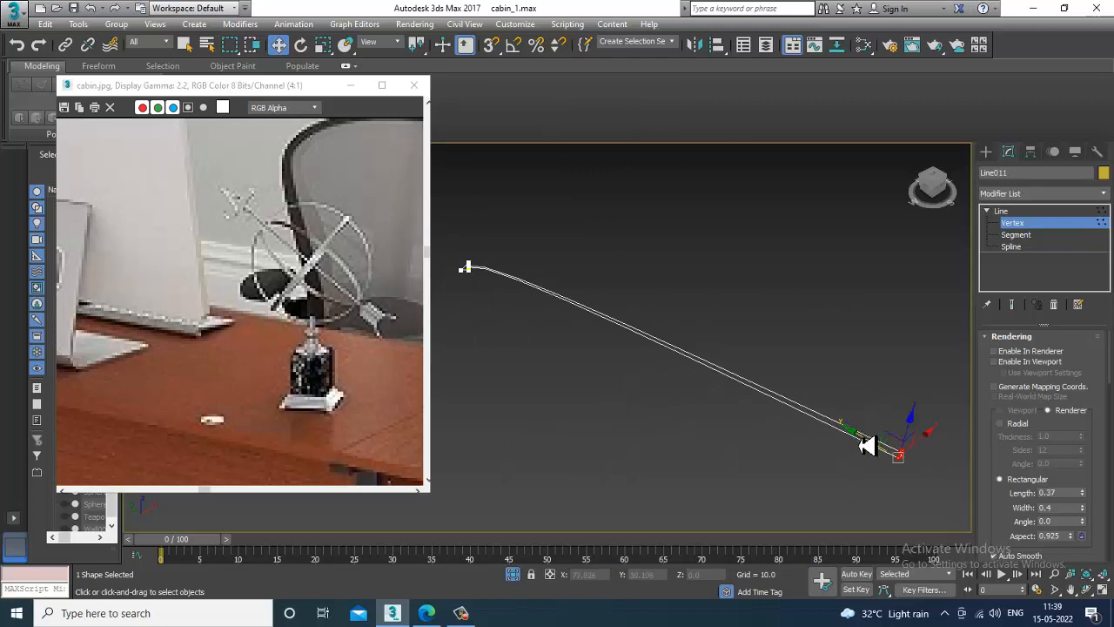
- Delete the stray vertices at the far end of the outline so the arrow's shaft ends at the bend
drag(866, 446, 491, 211)
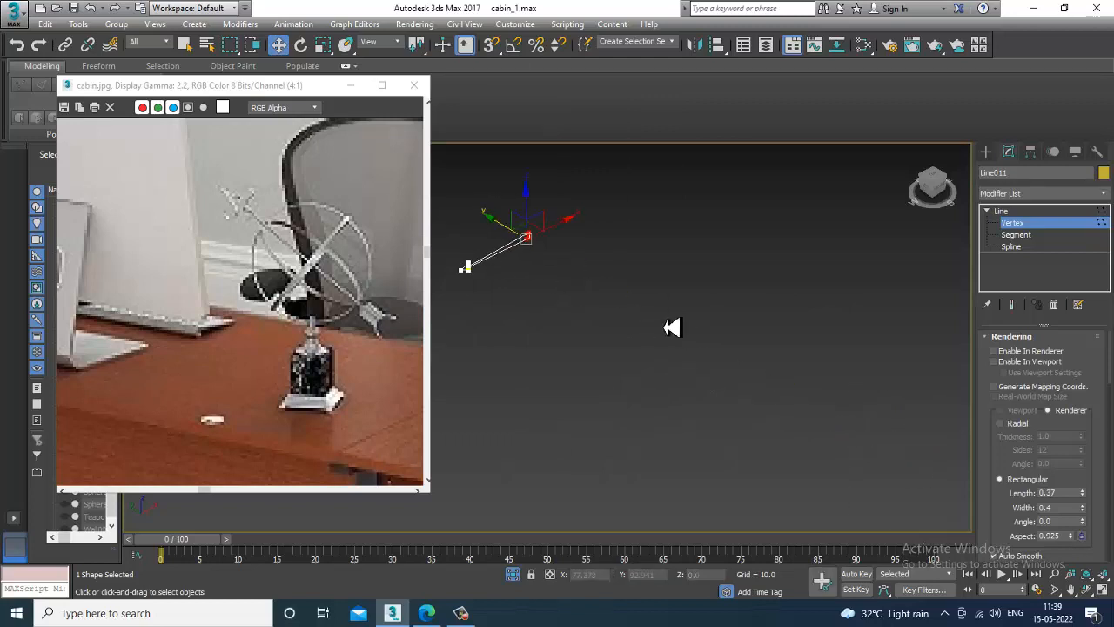
alt+middle_drag(671, 325, 711, 317)
key(Delete)
scroll(666, 273, down, 4)
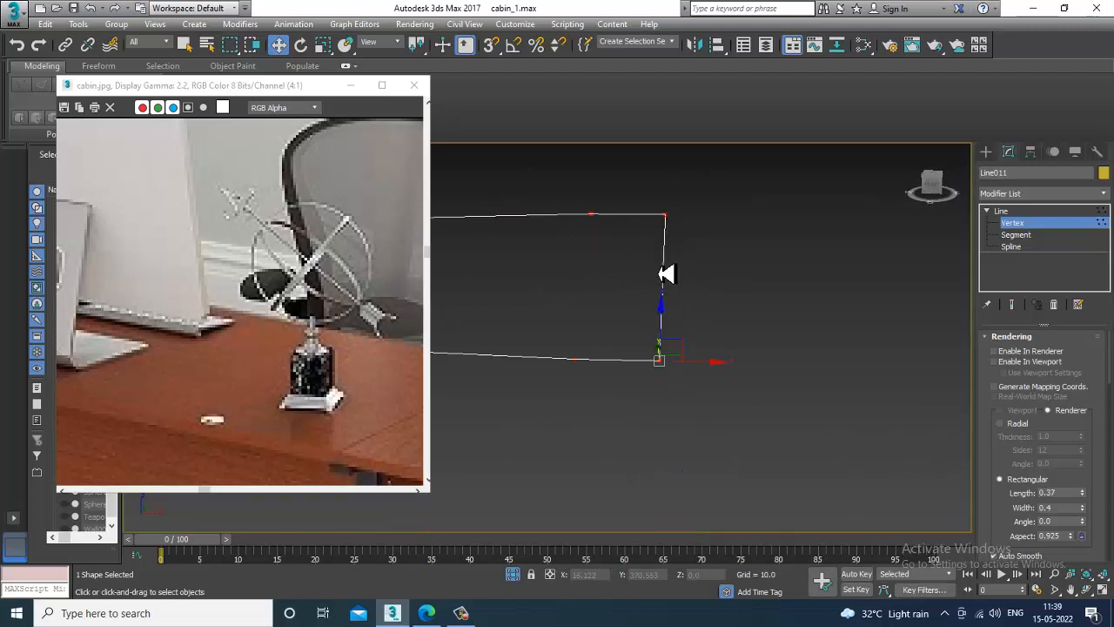
scroll(667, 275, up, 4)
scroll(818, 299, down, 1)
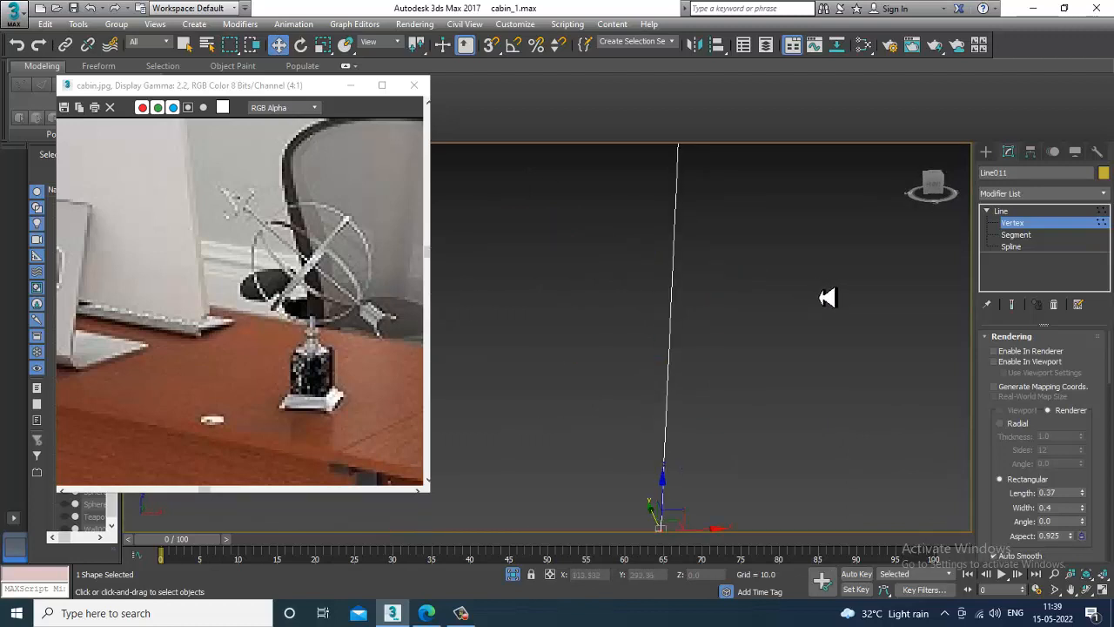
scroll(819, 297, down, 7)
mouse_move(801, 297)
middle_down()
mouse_move(829, 309)
mouse_move(799, 304)
middle_up()
scroll(814, 300, down, 5)
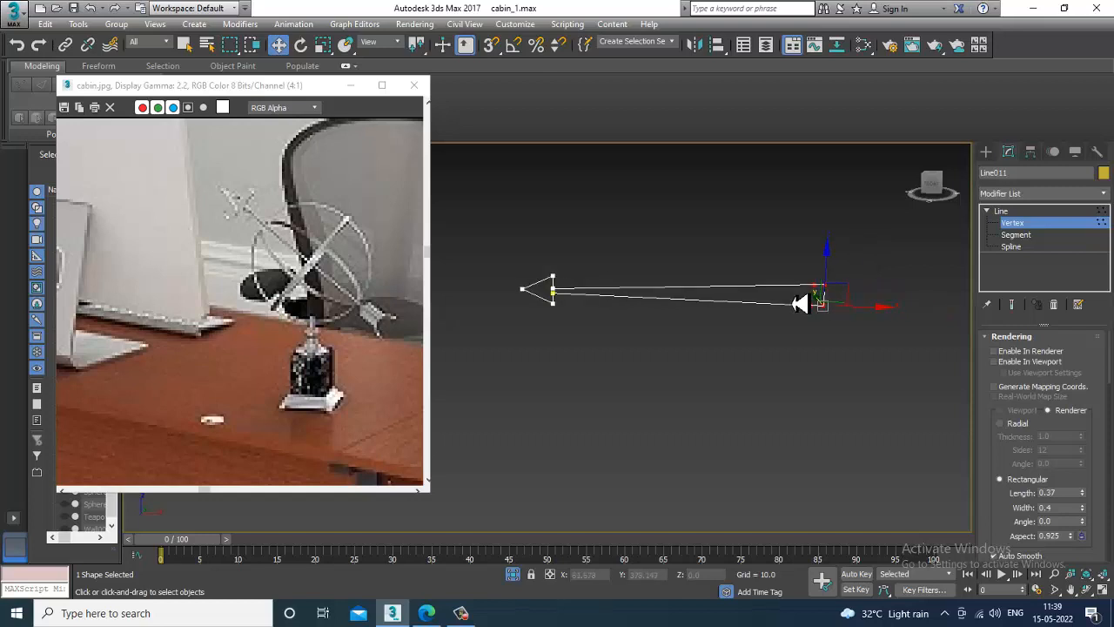
- Extrude the arrow outline by 0.5 and end its isolation
click(1024, 211)
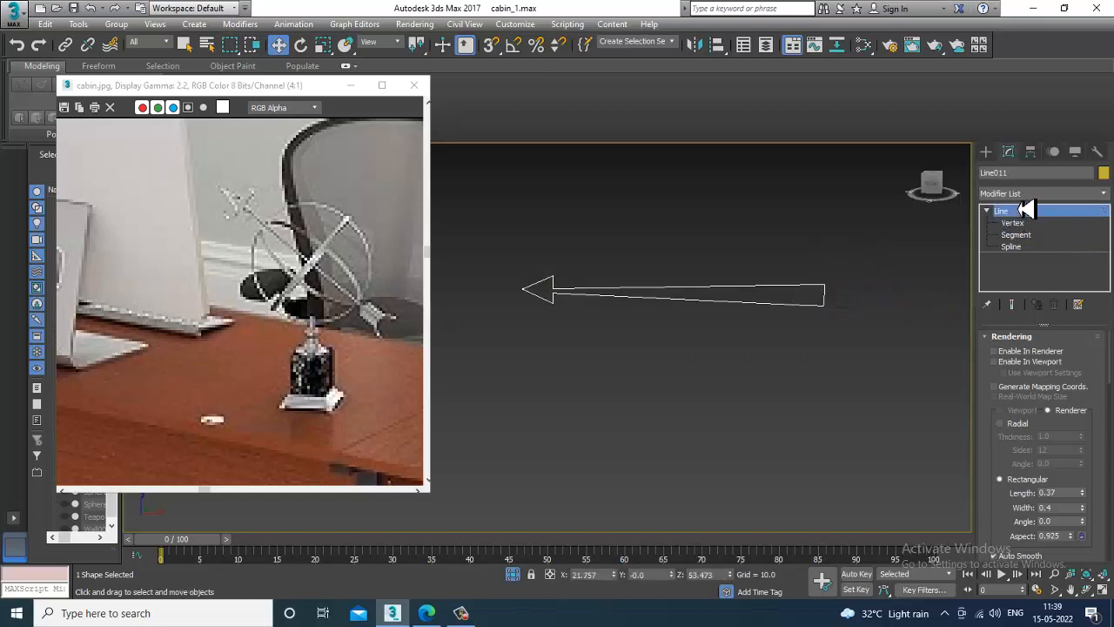
click(1031, 194)
text(ex)
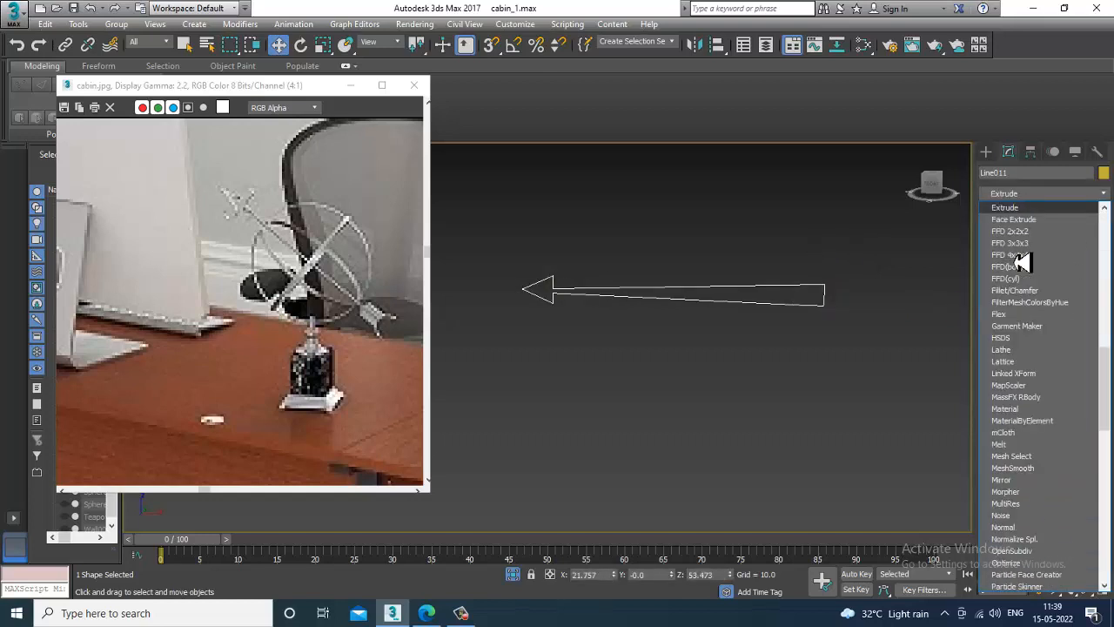
key(Return)
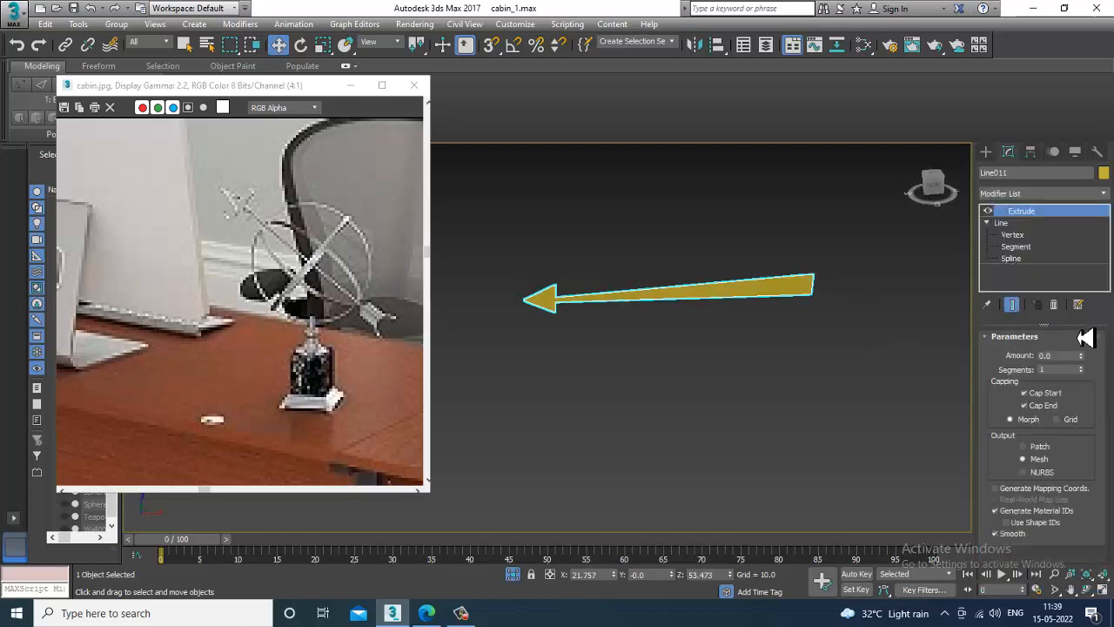
click(1085, 359)
right_click(801, 255)
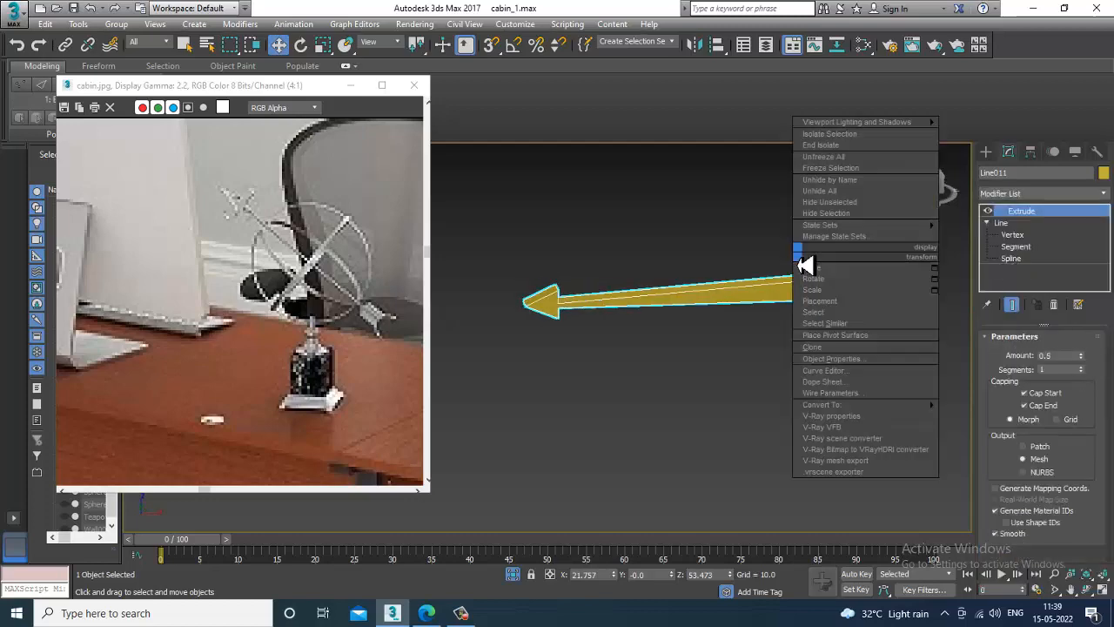
click(842, 148)
- Examine where the extruded arrow lies in the room relative to the drawer unit and the desk ornament
scroll(841, 279, down, 4)
alt+middle_drag(839, 282, 790, 309)
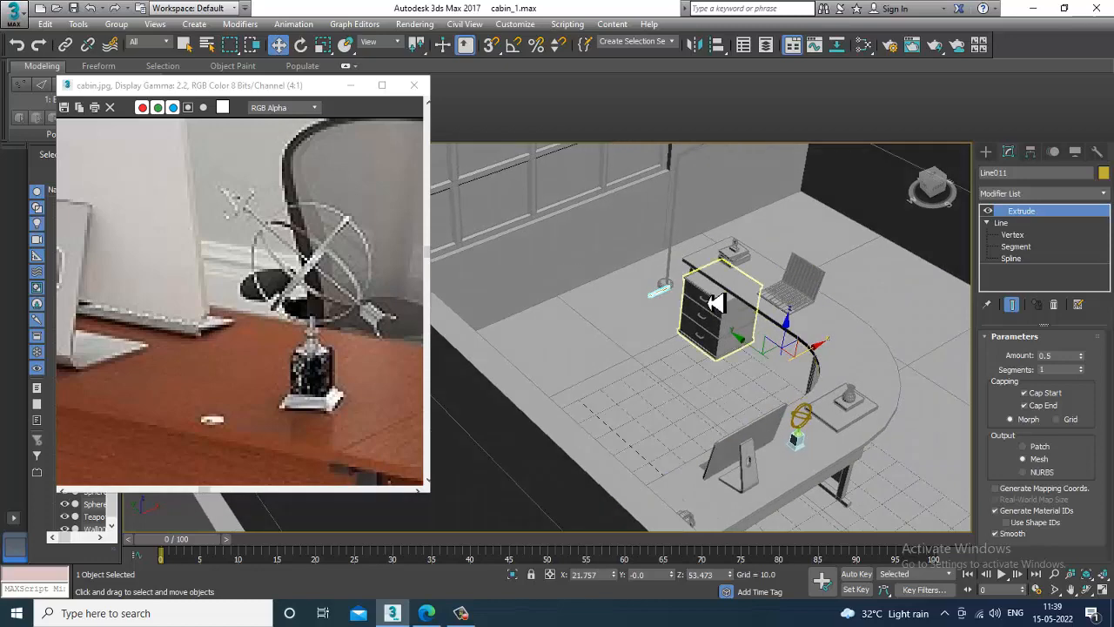
alt+middle_drag(642, 310, 997, 298)
scroll(859, 307, down, 4)
alt+middle_drag(859, 307, 804, 206)
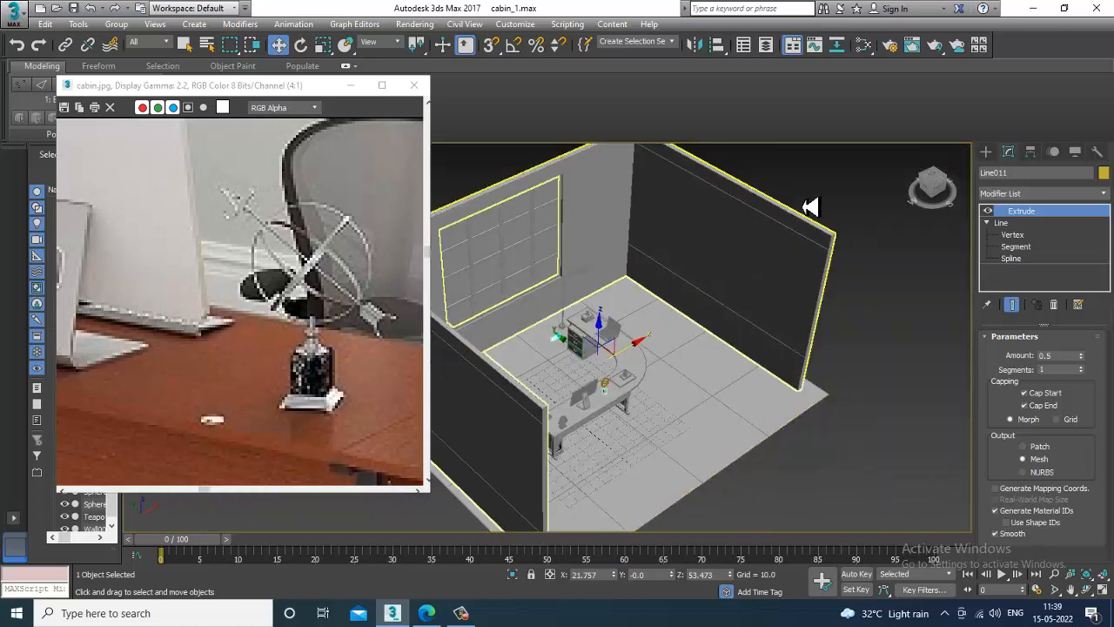
click(805, 206)
click(564, 348)
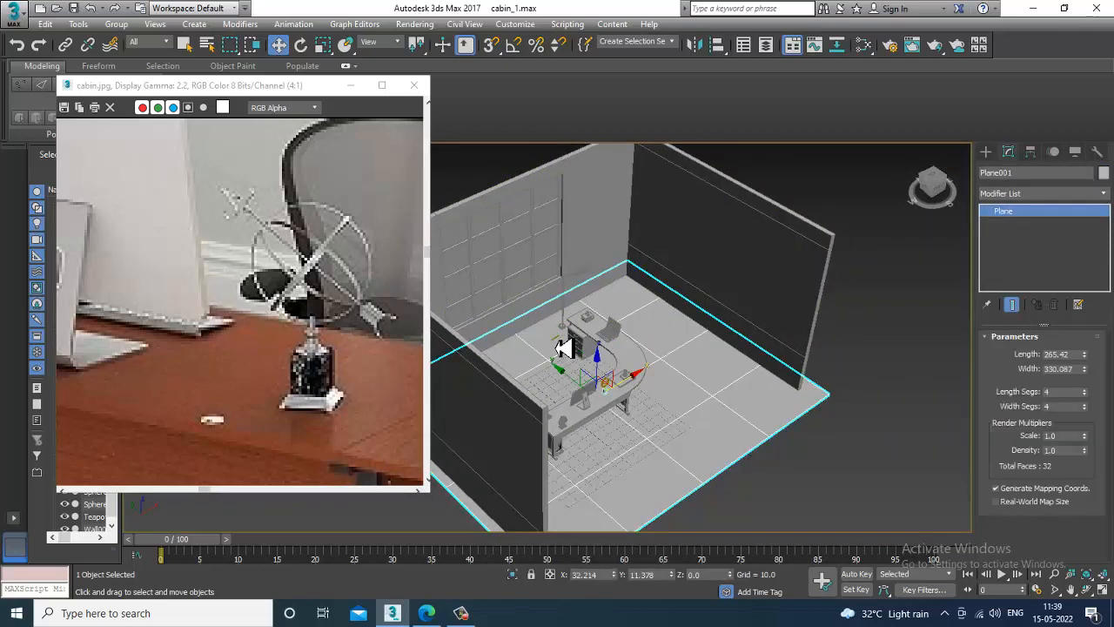
click(565, 348)
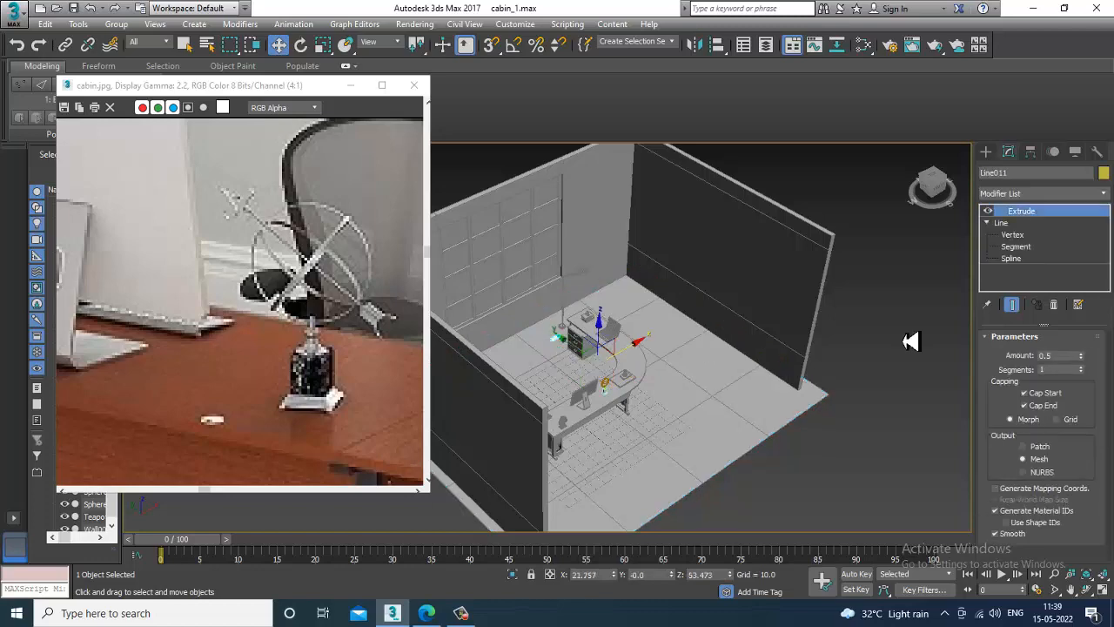
scroll(557, 369, up, 5)
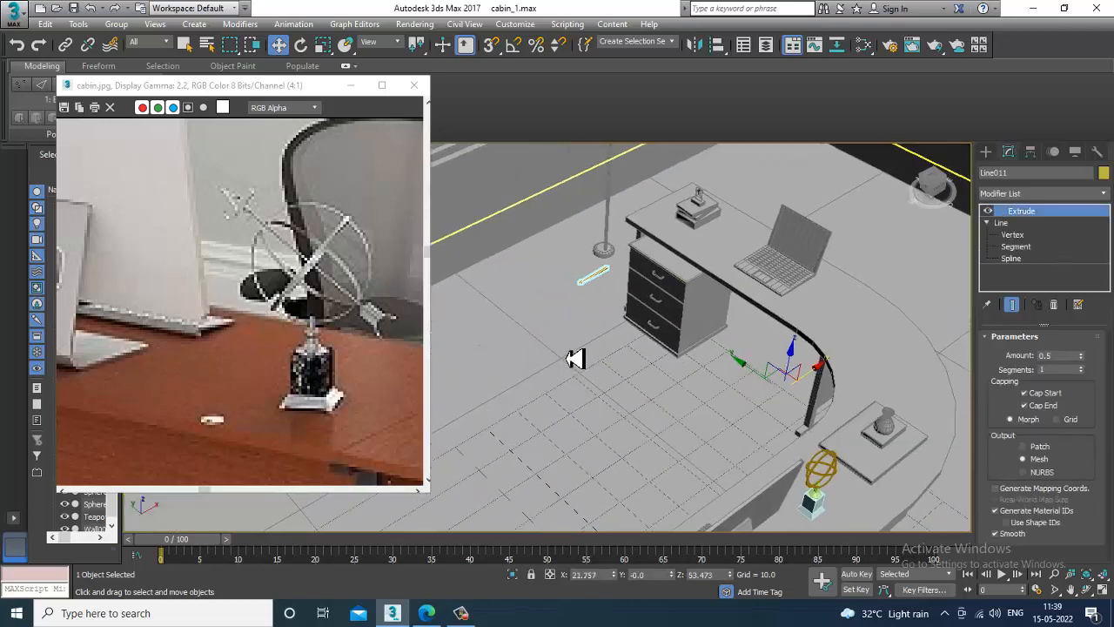
scroll(597, 361, down, 3)
middle_drag(633, 368, 654, 426)
click(464, 163)
scroll(611, 337, up, 5)
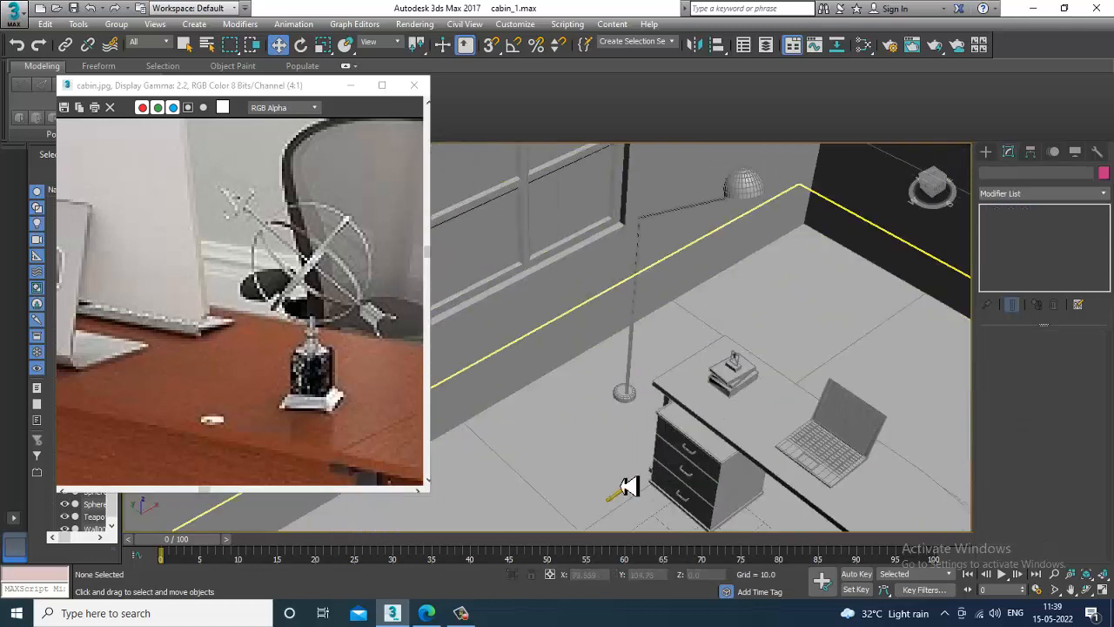
- Select the arrow beside the drawer unit and move it about 68.6 units along negative Y, above the ornament
click(631, 499)
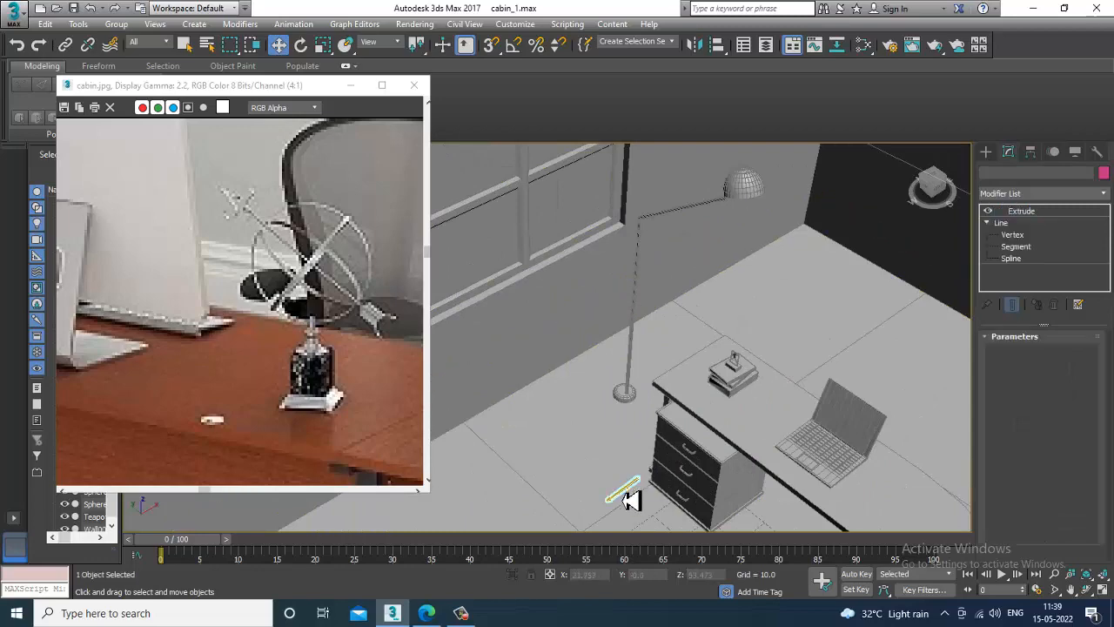
alt+middle_drag(635, 497, 612, 363)
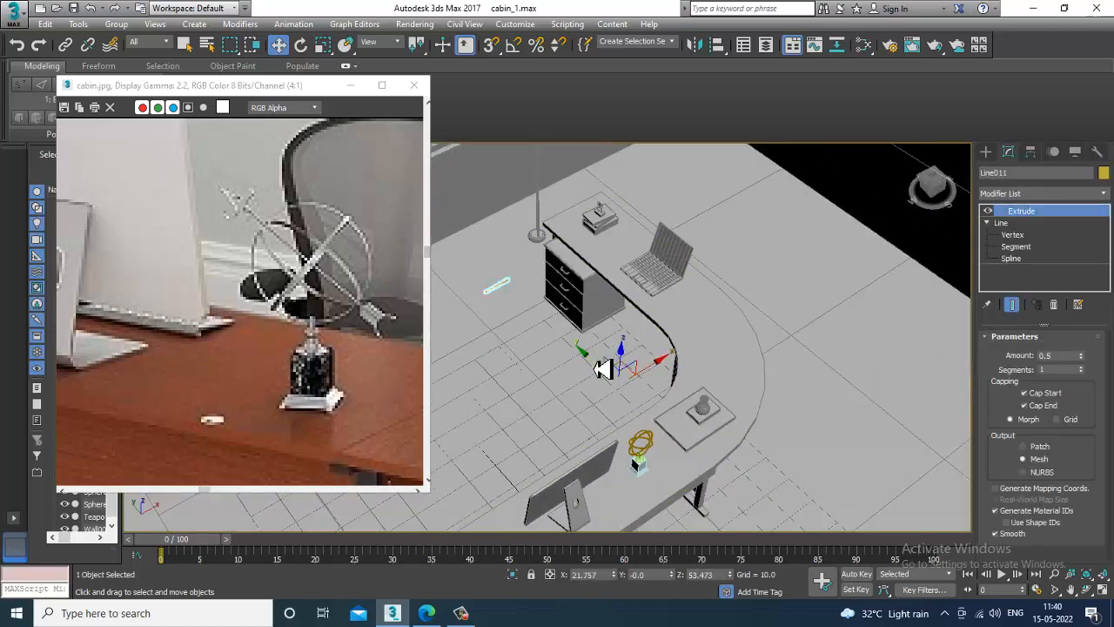
drag(609, 366, 797, 557)
- Center the arrow's pivot on the object
alt+middle_drag(786, 555, 653, 294)
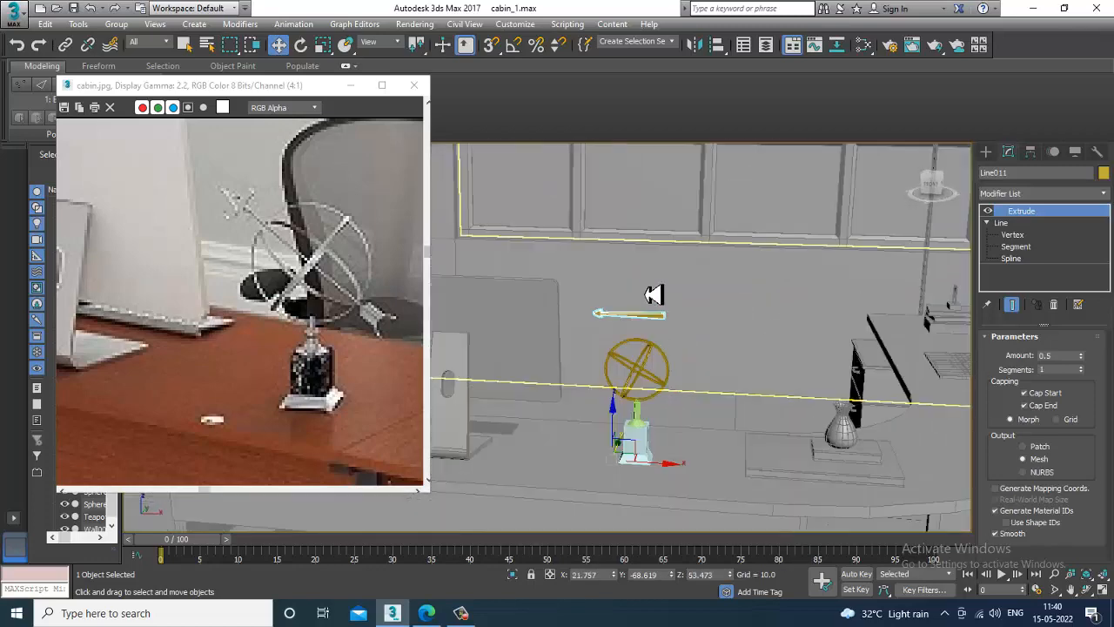
click(1031, 151)
click(1042, 247)
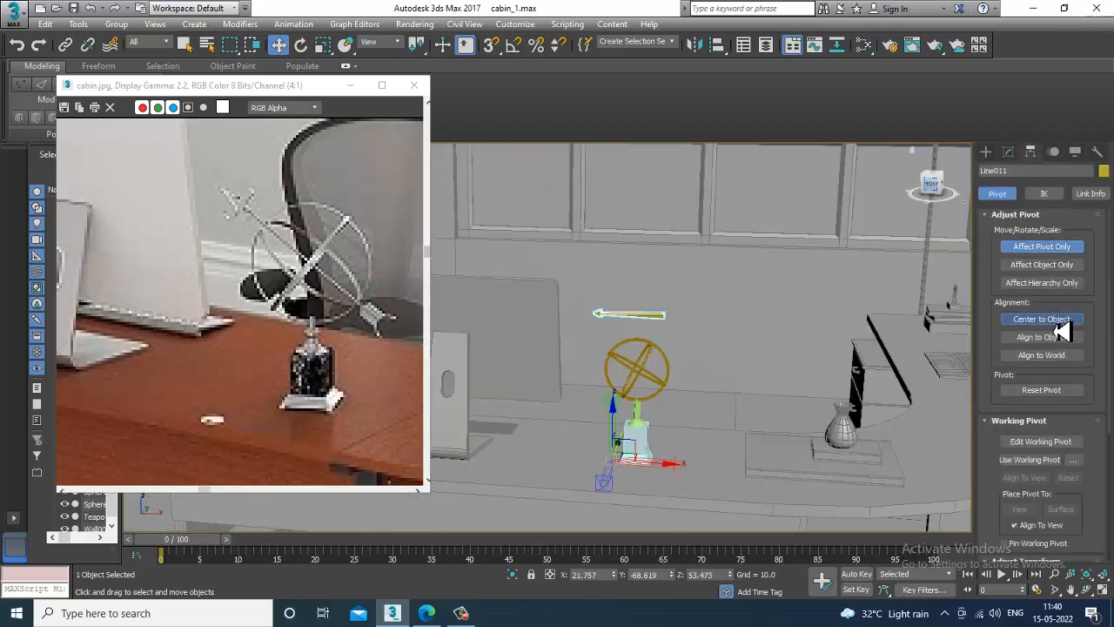
click(1058, 322)
click(1064, 248)
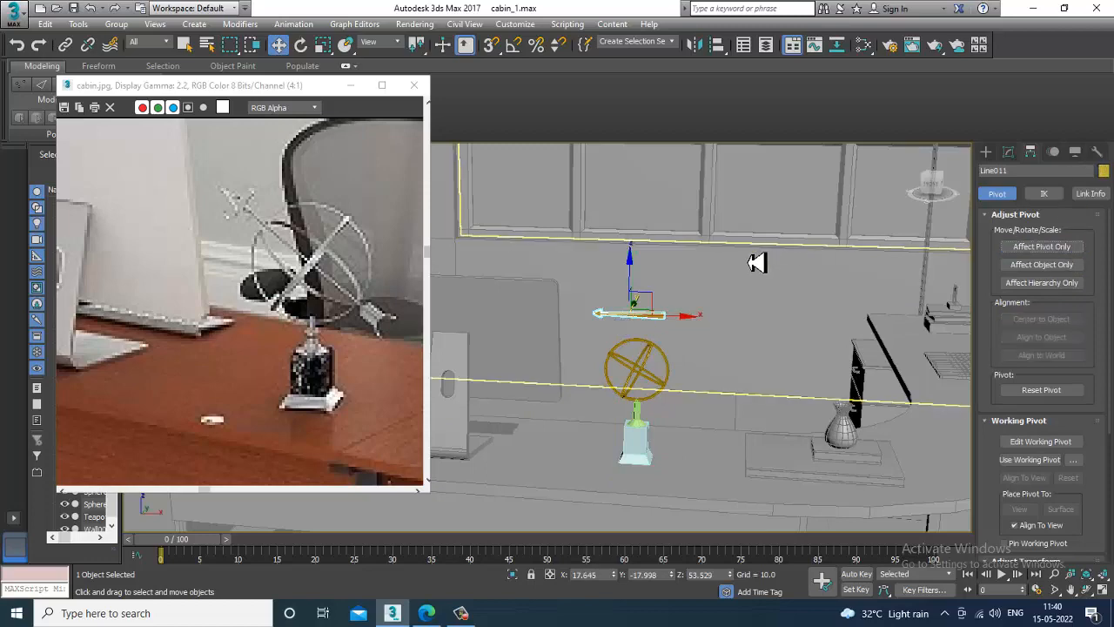
- Scale the arrow uniformly to about 132% and rotate it in the front view so its head tilts upward
key(r)
drag(638, 319, 608, 298)
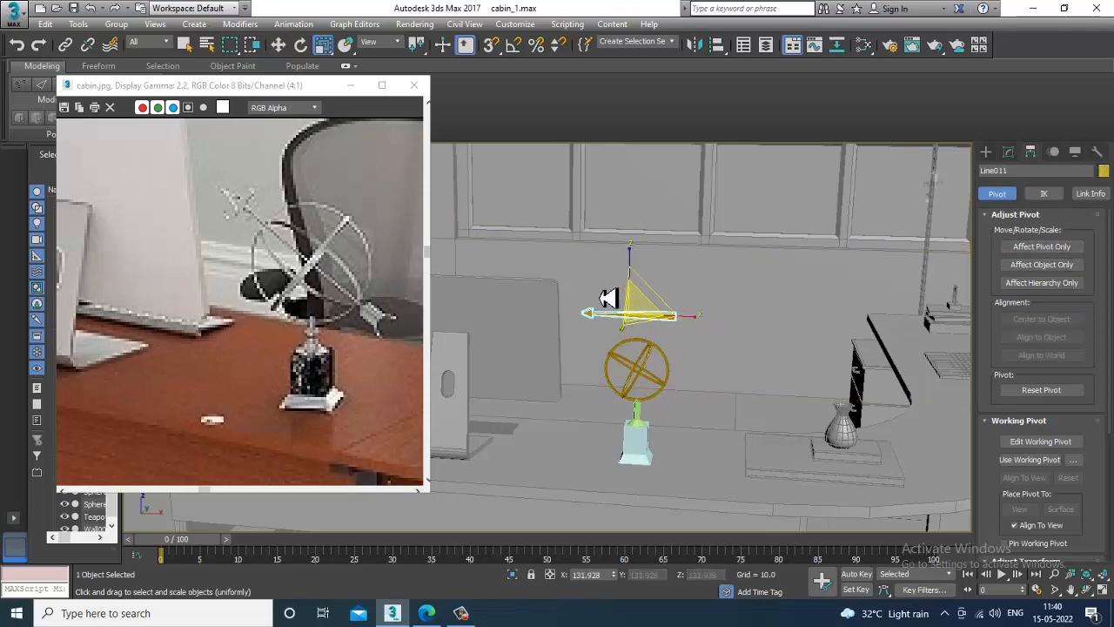
key(alt+w)
middle_click(773, 239)
key(alt+w)
scroll(745, 255, down, 6)
key(e)
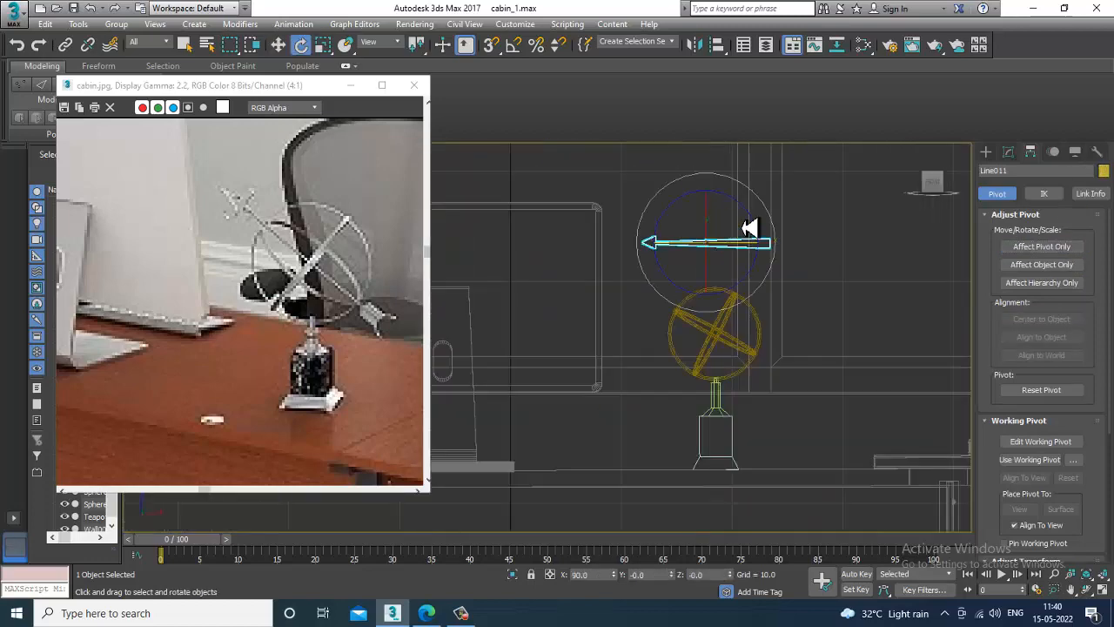
drag(746, 224, 771, 249)
key(w)
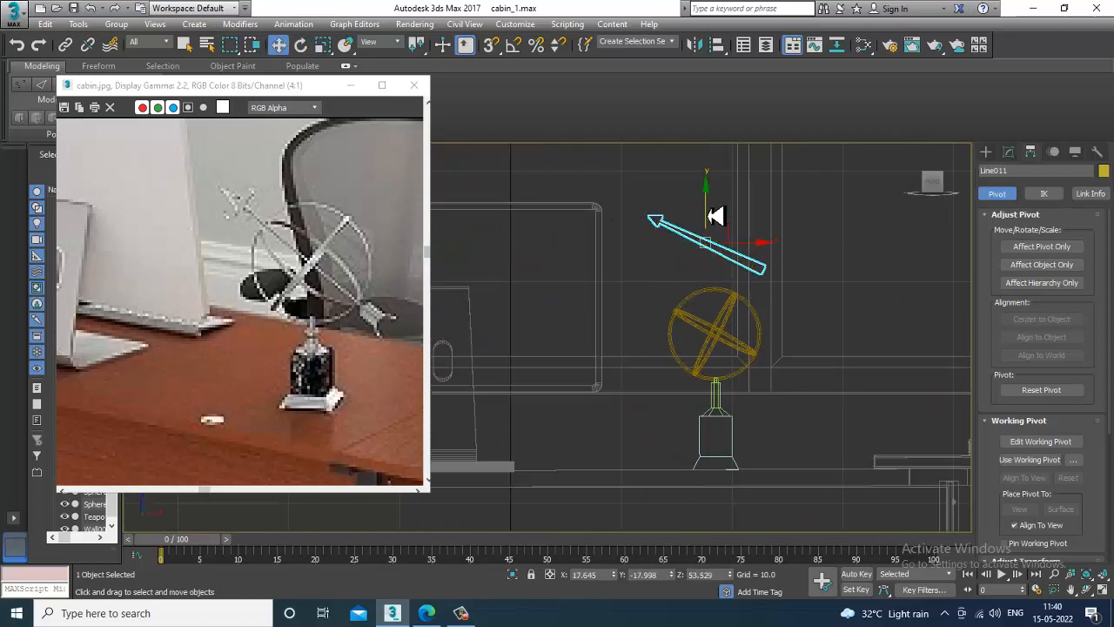
- Move the arrow down to Z 45.343 and along Y to -13.745 so it passes through the ornament's rings
drag(709, 216, 738, 306)
key(alt+w)
middle_click(792, 396)
key(z)
key(alt+w)
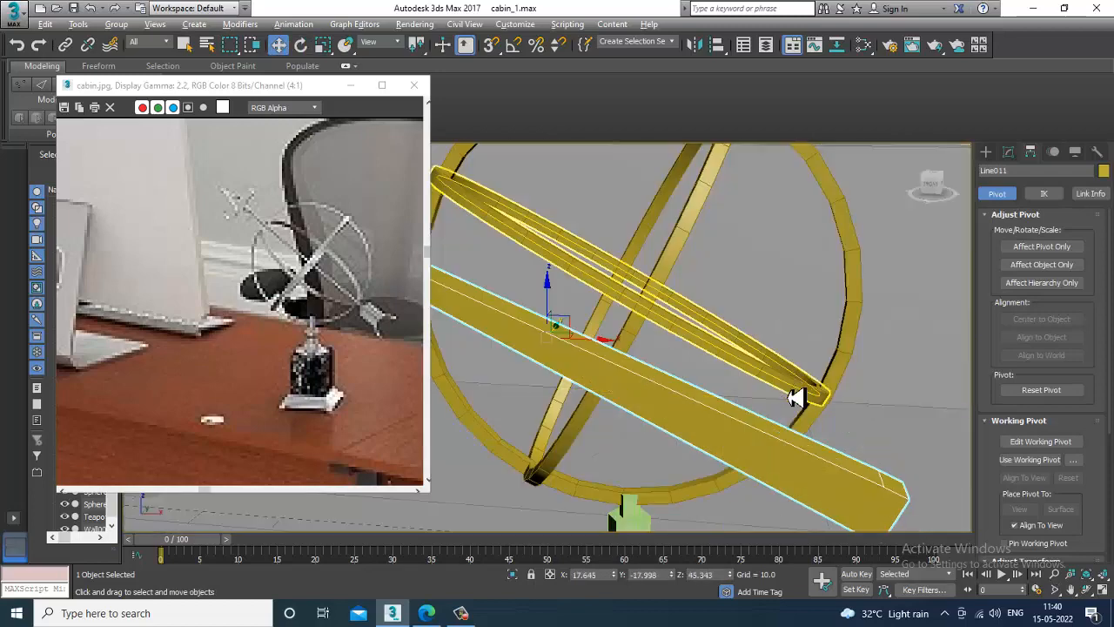
scroll(766, 398, down, 4)
alt+middle_drag(734, 398, 741, 368)
drag(741, 368, 853, 384)
alt+middle_drag(853, 383, 913, 374)
- Set the arrow's Extrude amount to 0.1
click(1010, 155)
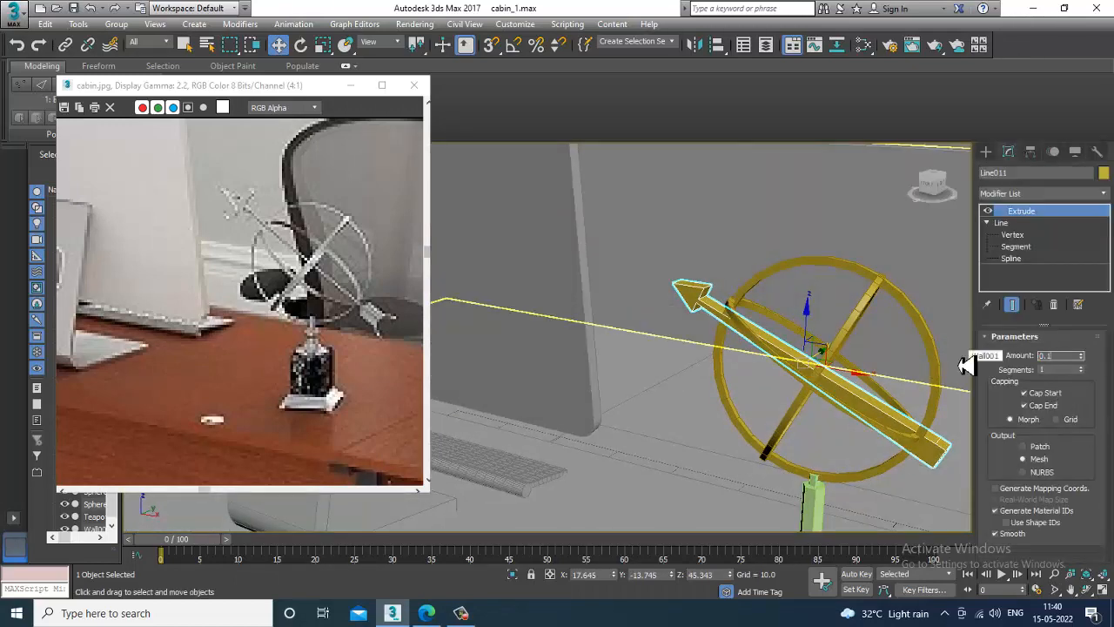
key(Return)
scroll(795, 310, down, 10)
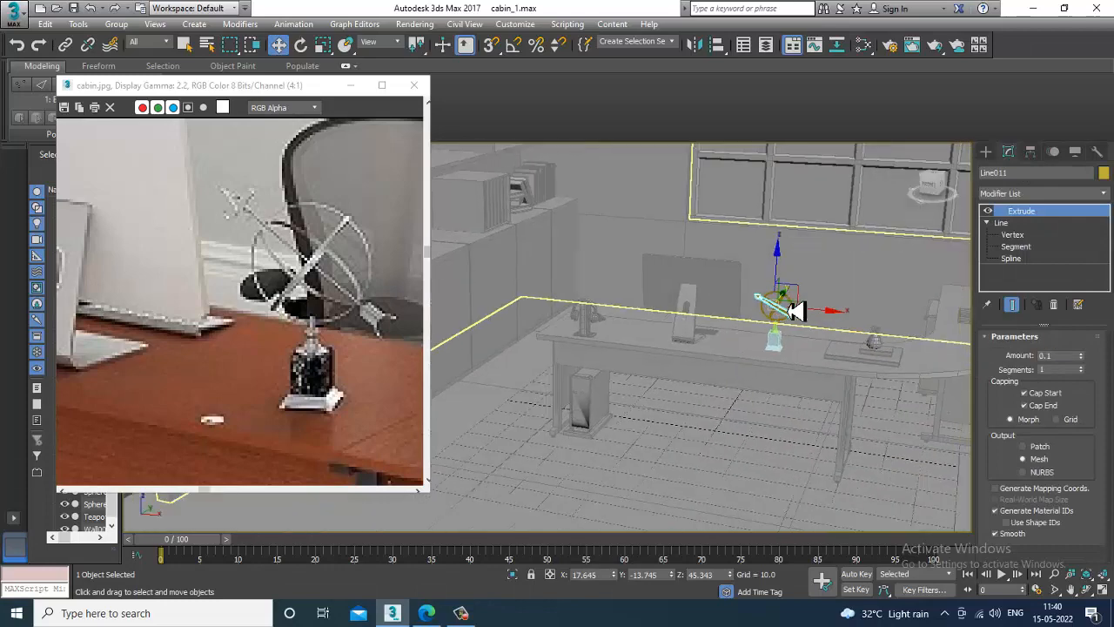
- Select all objects in the scene and assign them the light grey object color
key(ctrl+a)
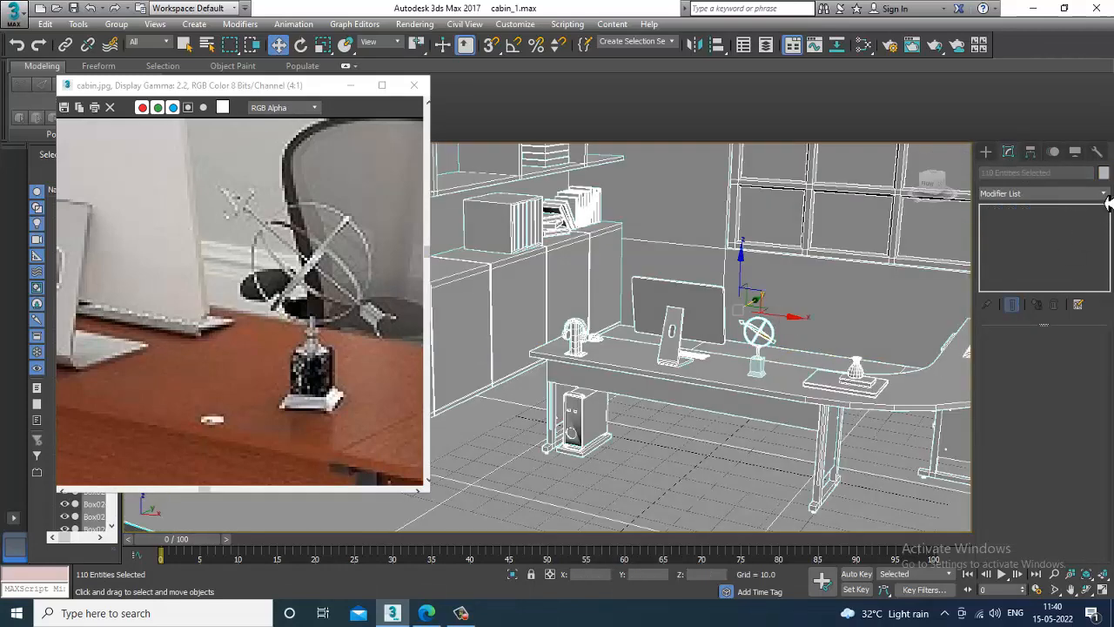
click(1104, 174)
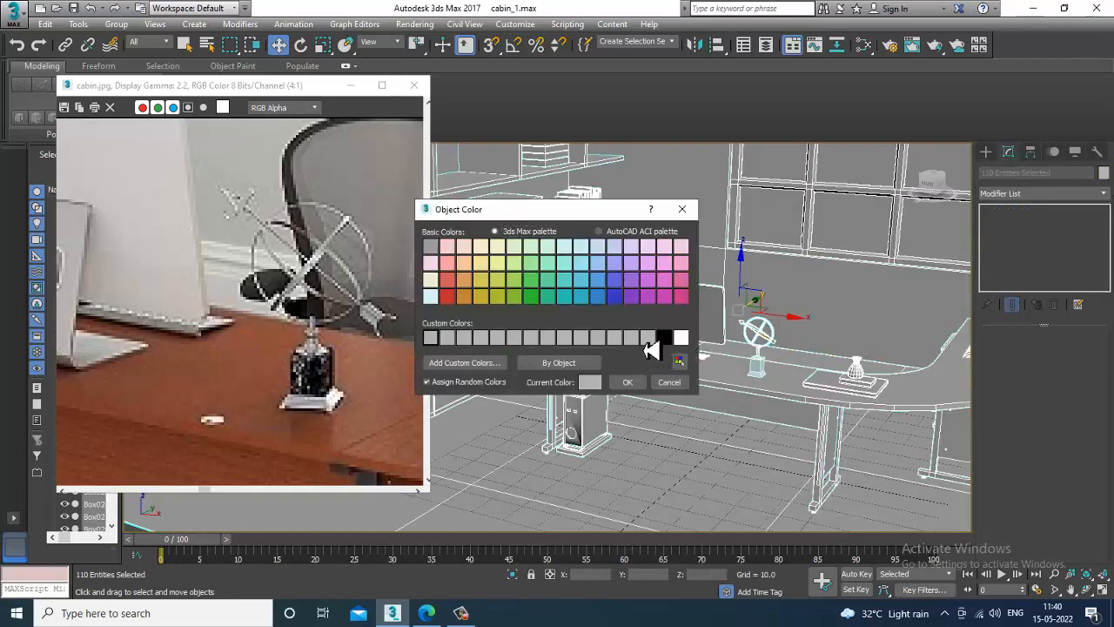
click(629, 383)
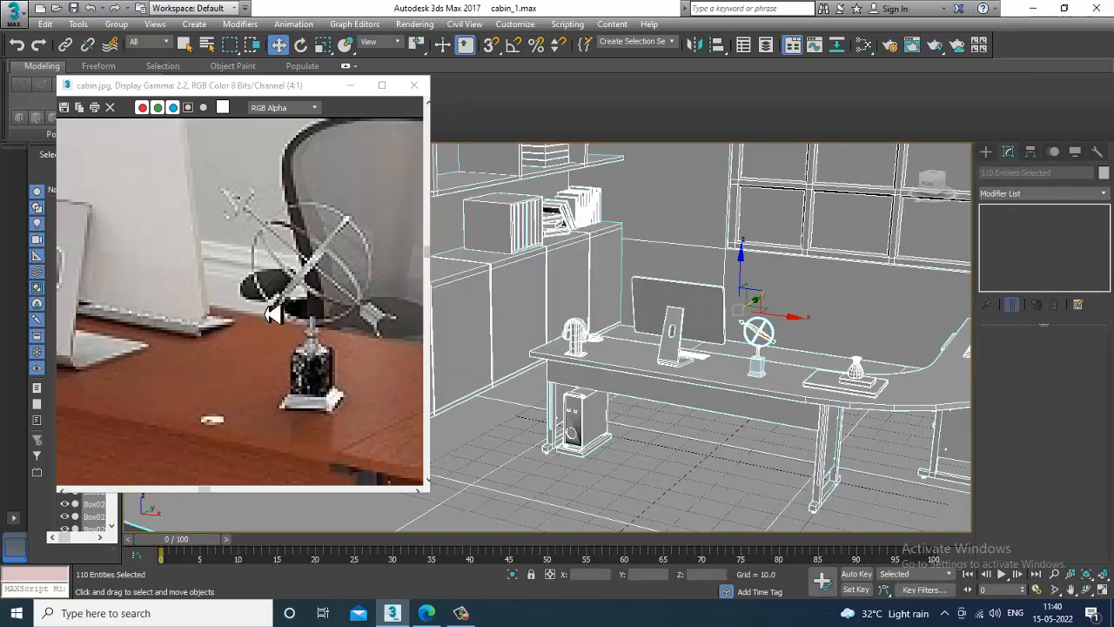
- Draw a rectangle in the front view above the desk as the chair backrest outline, centred at about X 9.07, Z 61.5
scroll(269, 319, down, 2)
alt+middle_drag(854, 364, 897, 344)
click(989, 155)
alt+middle_drag(949, 180, 792, 285)
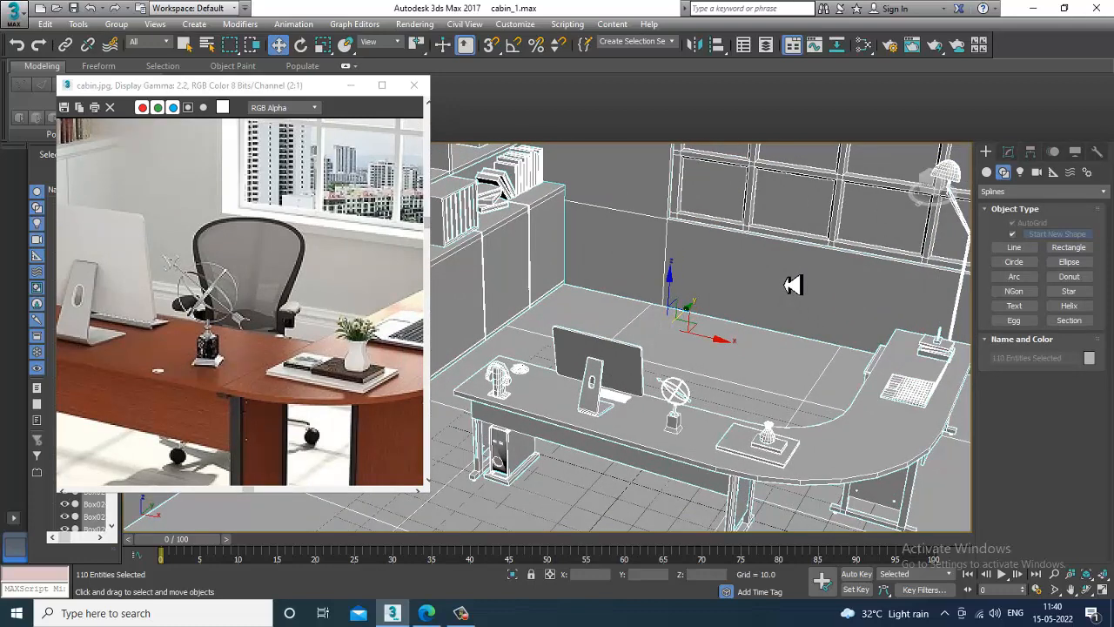
click(1081, 248)
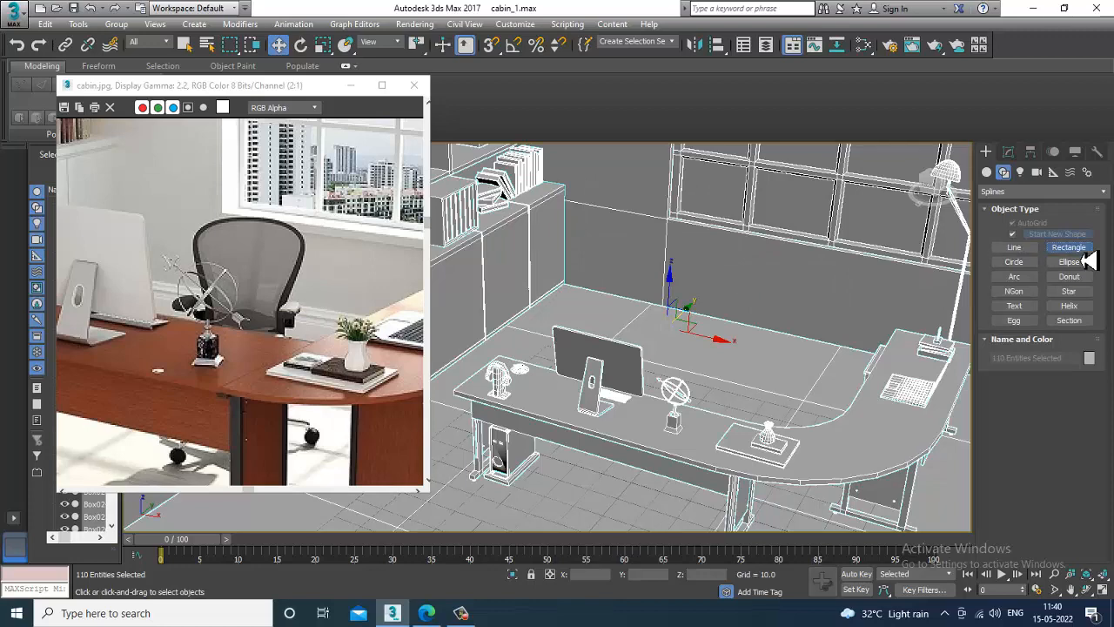
key(alt+w)
key(alt+w)
middle_drag(858, 234, 732, 294)
scroll(766, 215, down, 4)
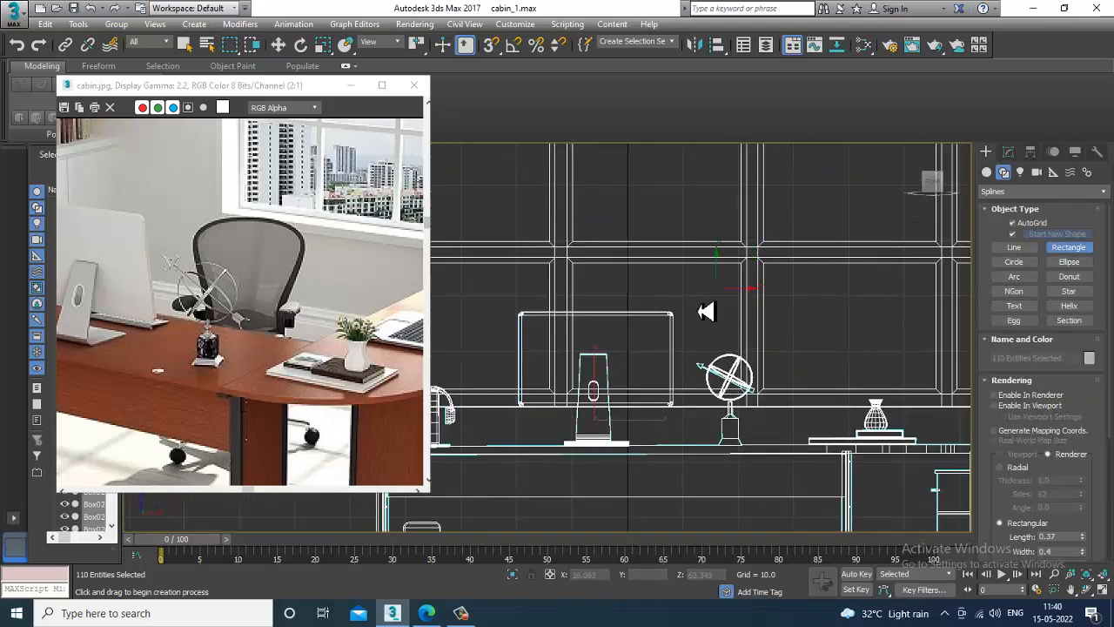
scroll(706, 311, down, 2)
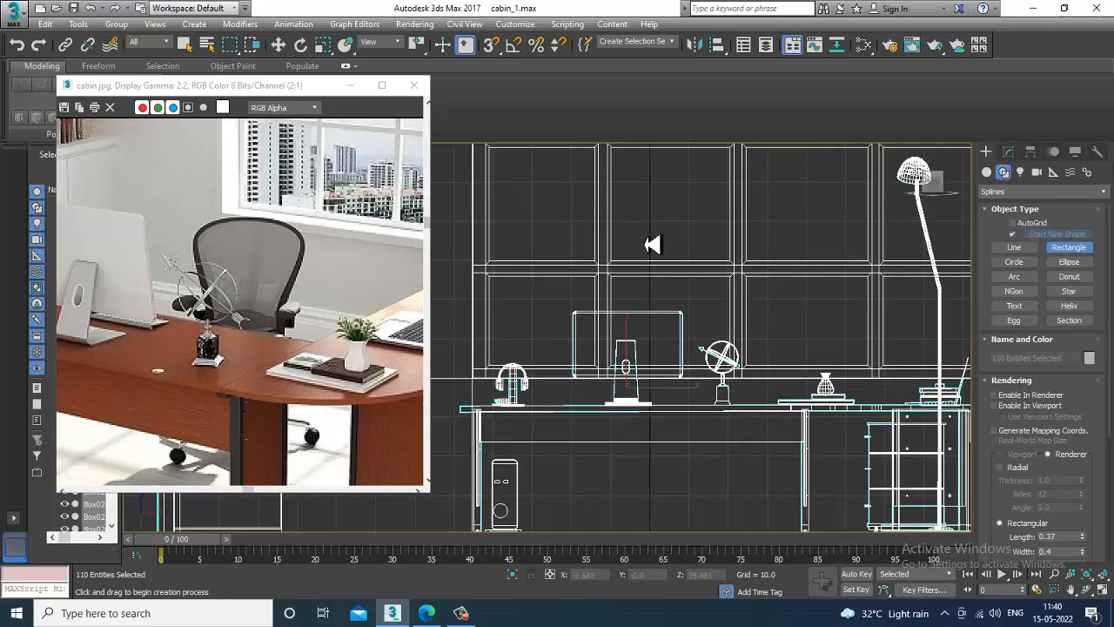
mouse_move(629, 234)
mouse_down()
mouse_move(726, 330)
mouse_move(740, 362)
mouse_up()
scroll(729, 316, up, 2)
right_click(709, 214)
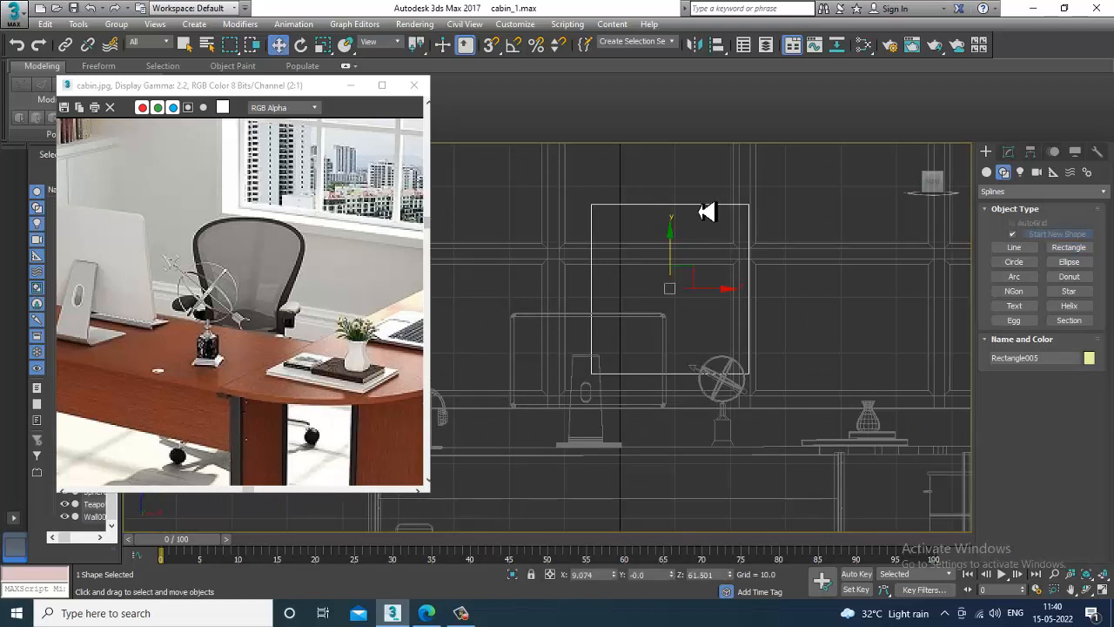
- Convert the rectangle to an editable spline and make its vertices editable
right_click(704, 207)
mouse_move(801, 356)
click(875, 351)
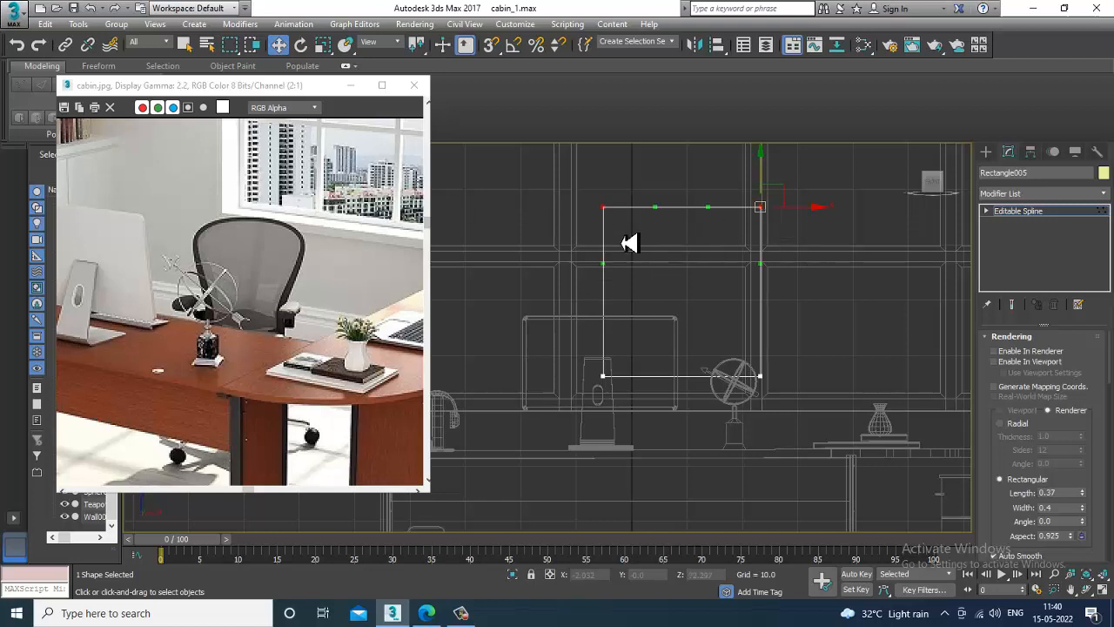
right_click(615, 301)
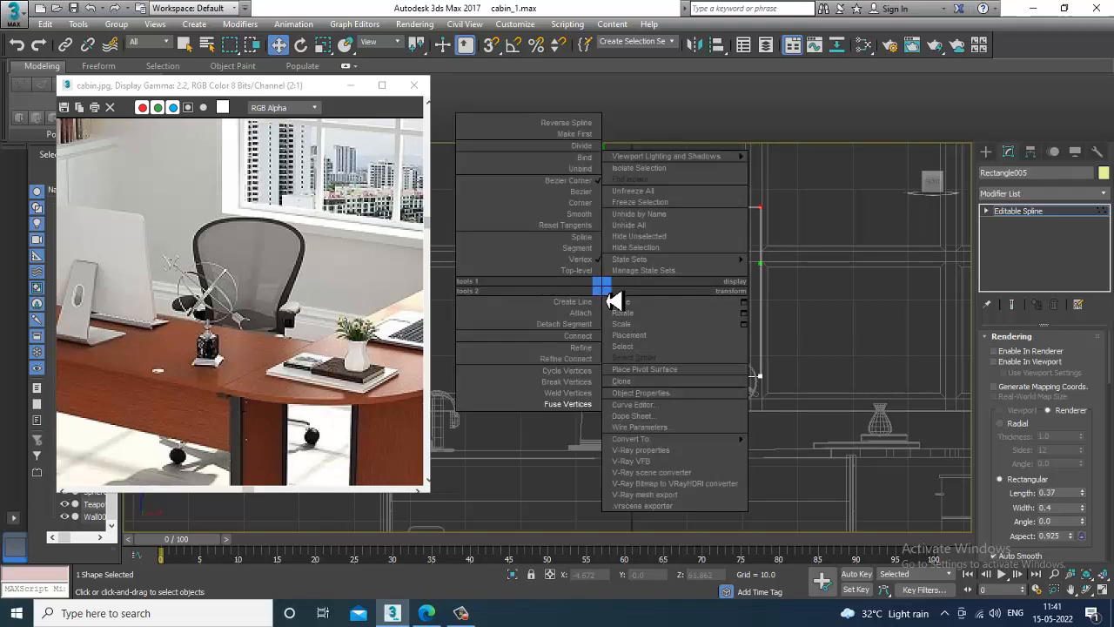
click(841, 375)
- Move the two bottom vertices inward along X so the outline tapers downward, with the bottom-right vertex at about X 17.5
key(r)
click(759, 377)
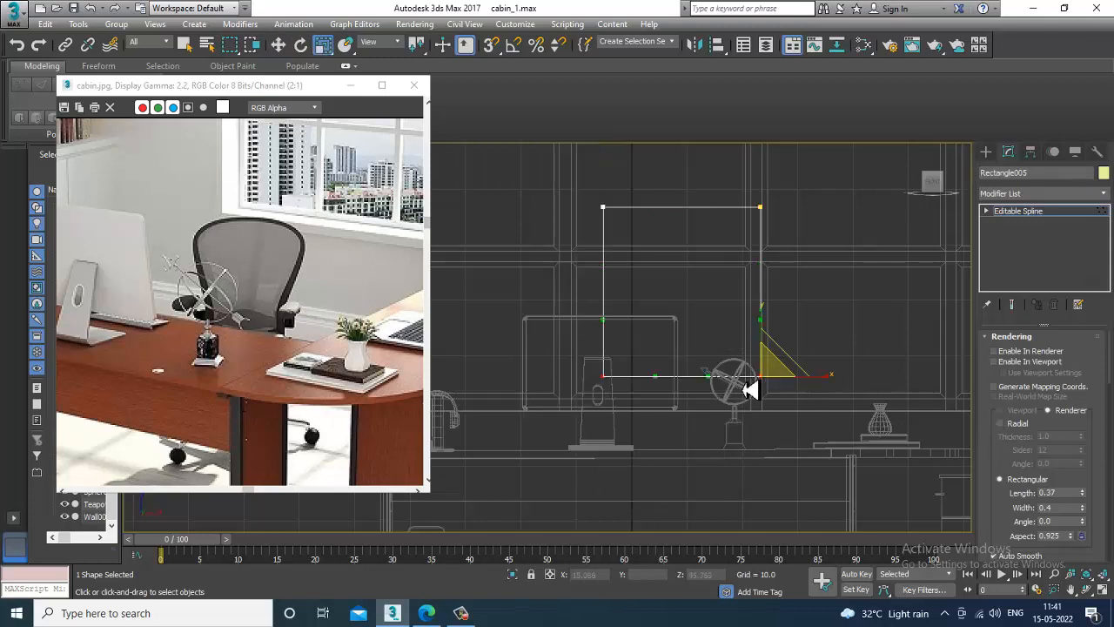
click(602, 376)
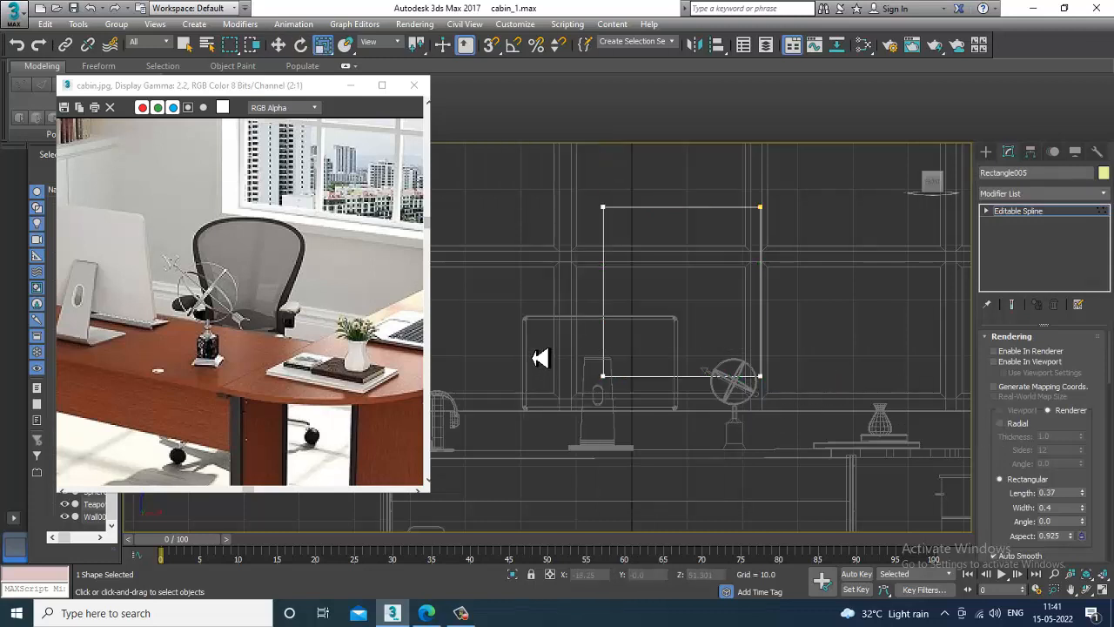
key(w)
drag(645, 389, 680, 394)
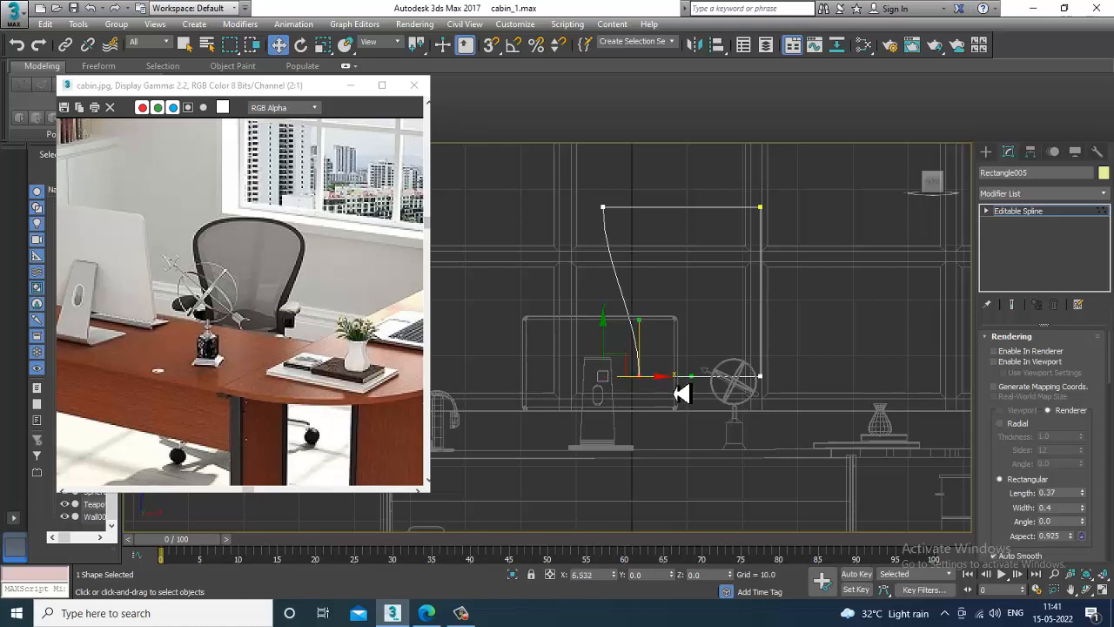
click(759, 376)
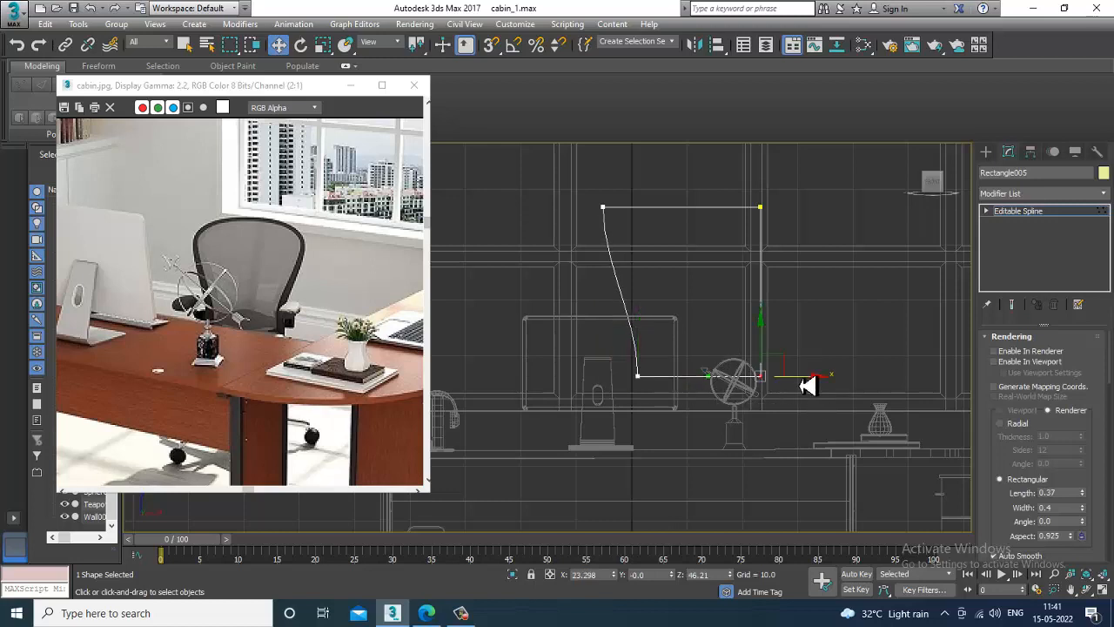
middle_drag(777, 388, 781, 406)
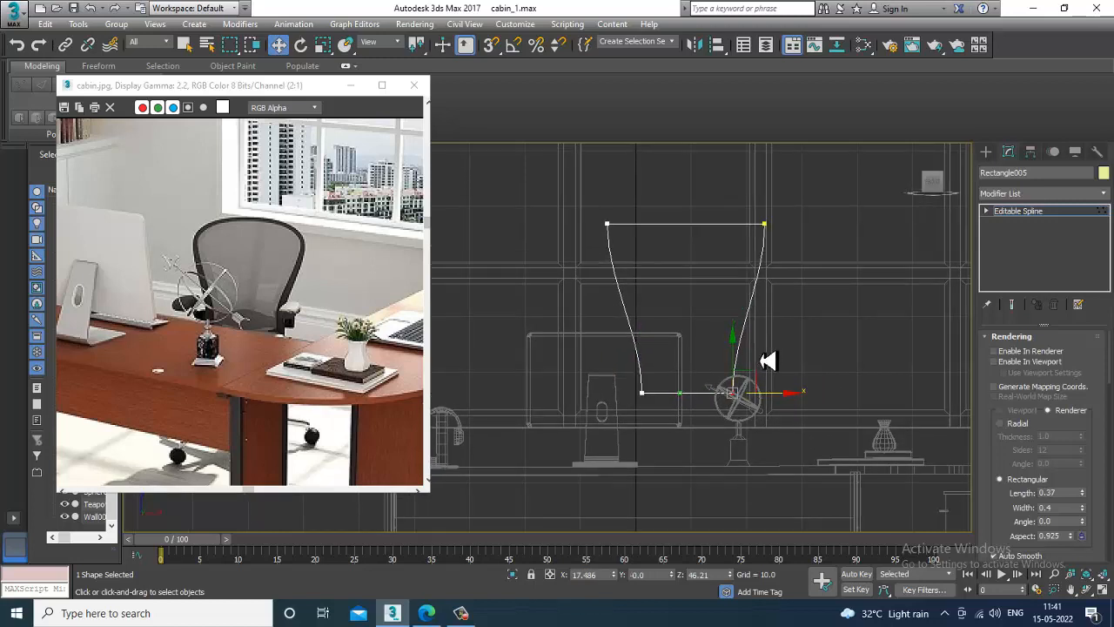
- Refine the outline's top edge with a vertex at its middle and raise that vertex to about Z 79.8
right_click(678, 236)
click(655, 291)
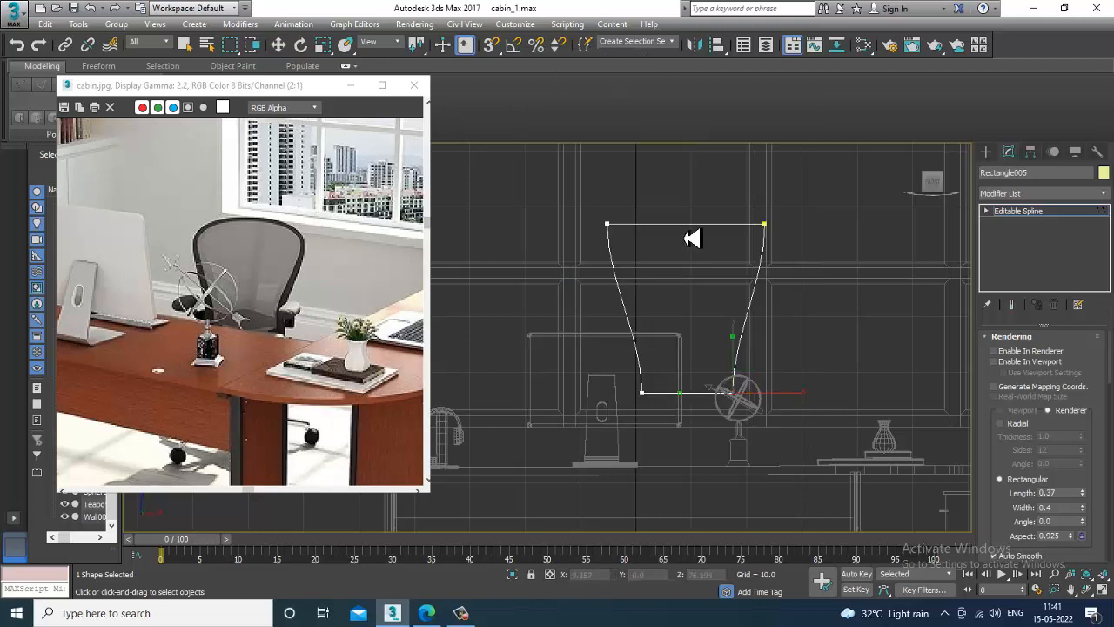
key(w)
middle_drag(724, 251, 725, 273)
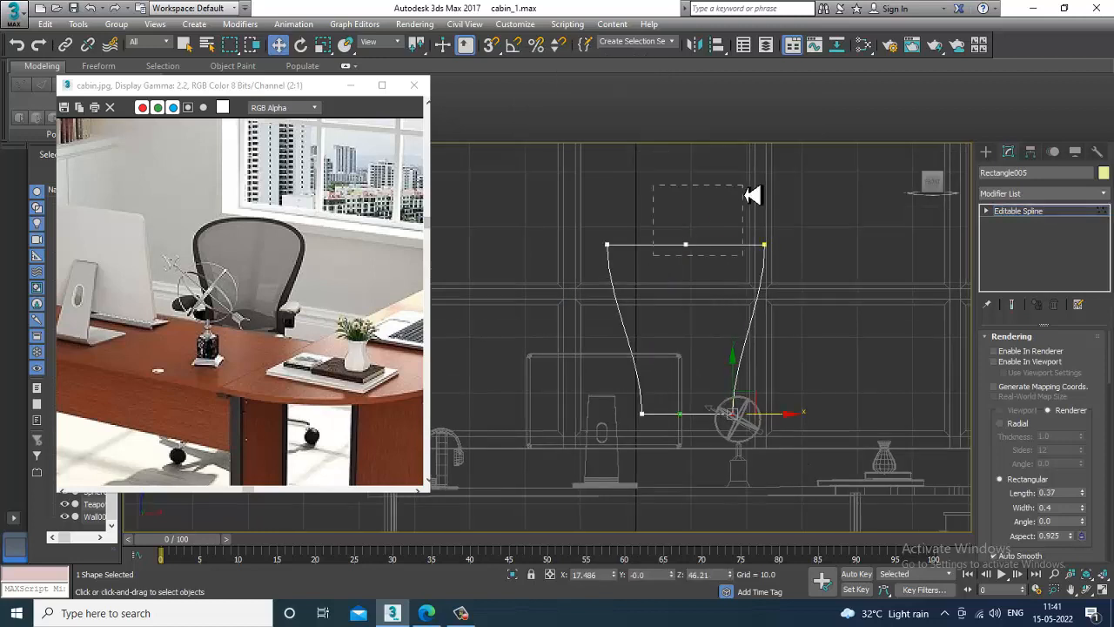
mouse_move(699, 208)
mouse_down()
mouse_move(694, 169)
mouse_move(701, 193)
mouse_up()
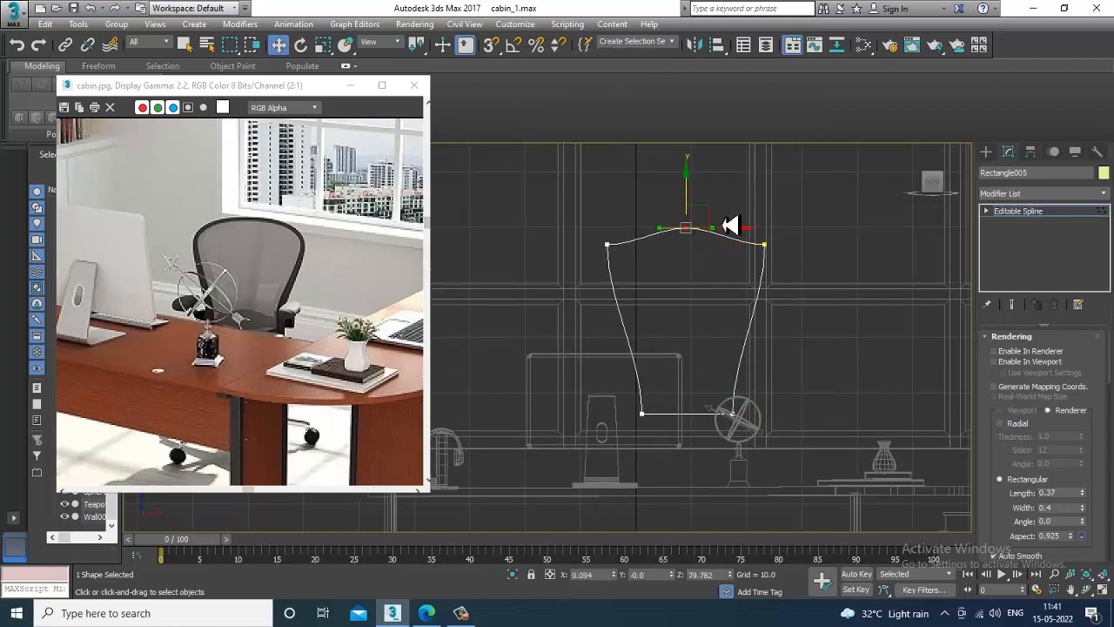
- Change both upper corner vertices to Corner type and lengthen the top middle vertex's tangent handles to broaden the arch
click(764, 245)
click(607, 244)
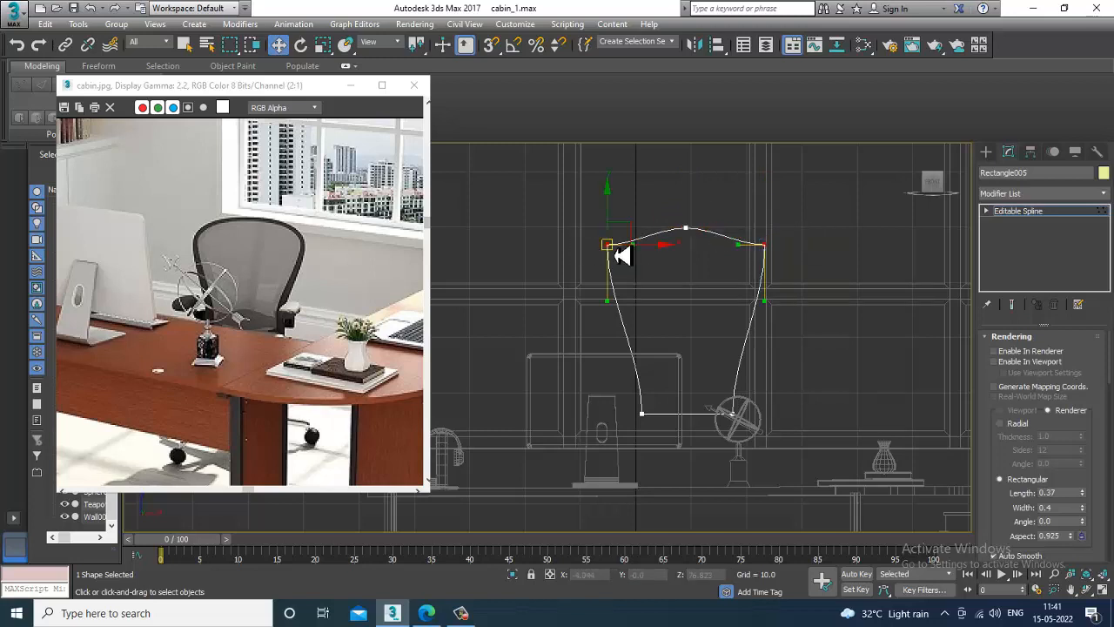
right_click(609, 243)
click(603, 169)
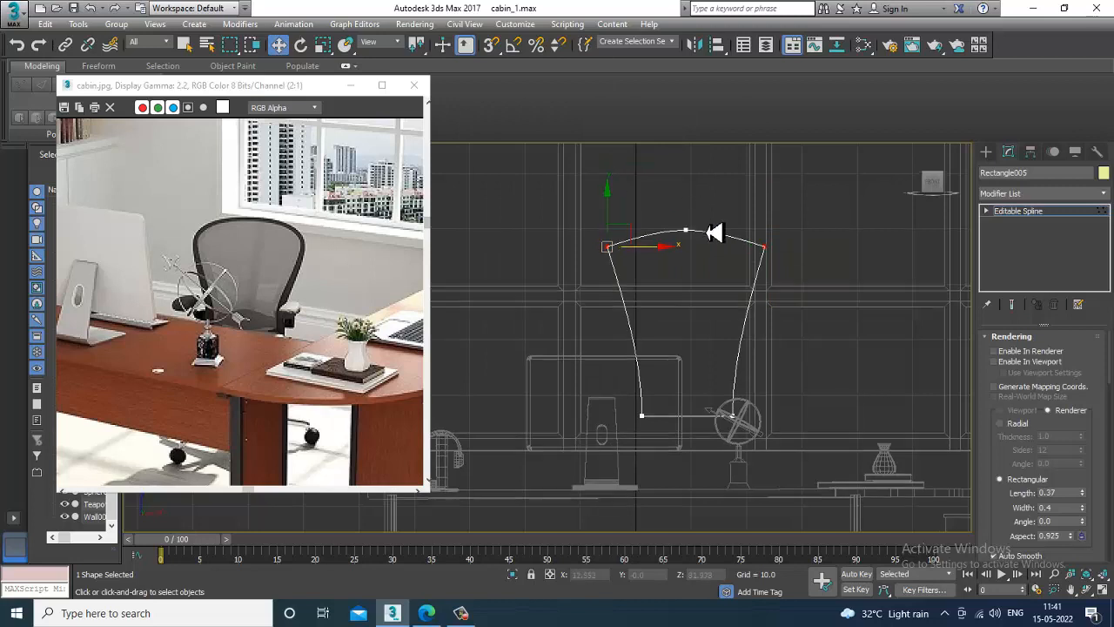
scroll(717, 231, up, 3)
click(656, 232)
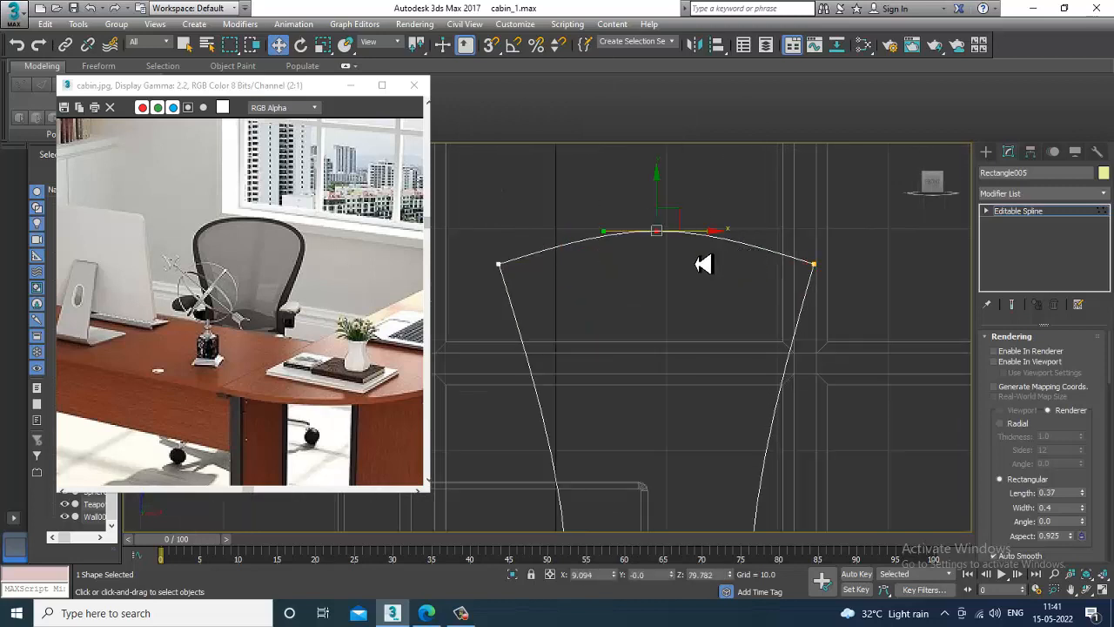
drag(713, 243, 766, 247)
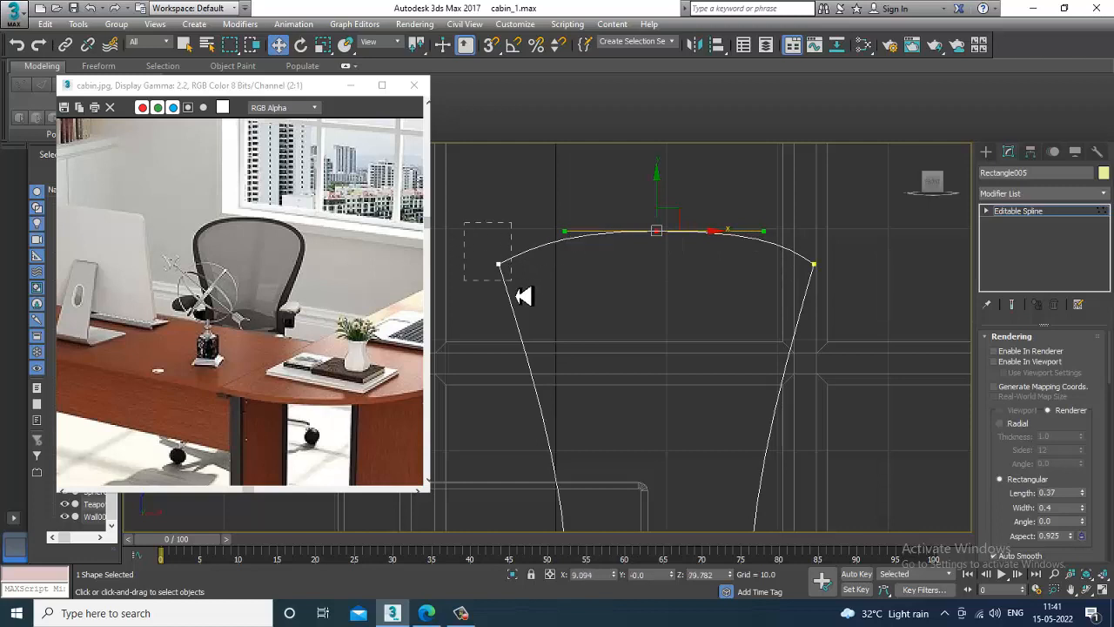
- Fillet the two upper corners of the backrest outline by about 4
click(813, 264)
scroll(1007, 545, down, 15)
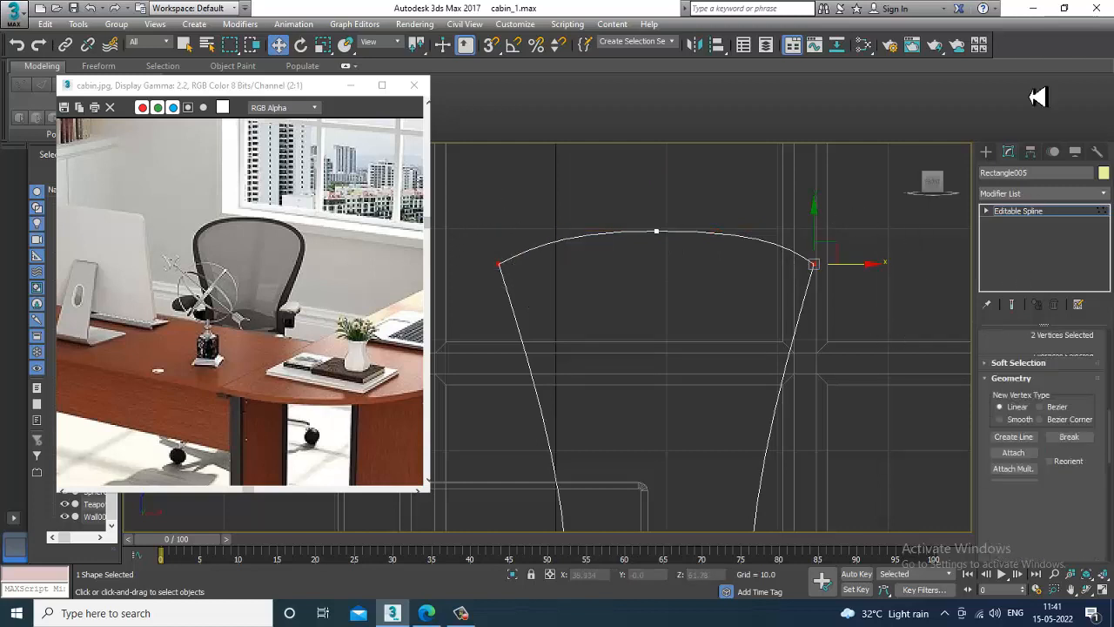
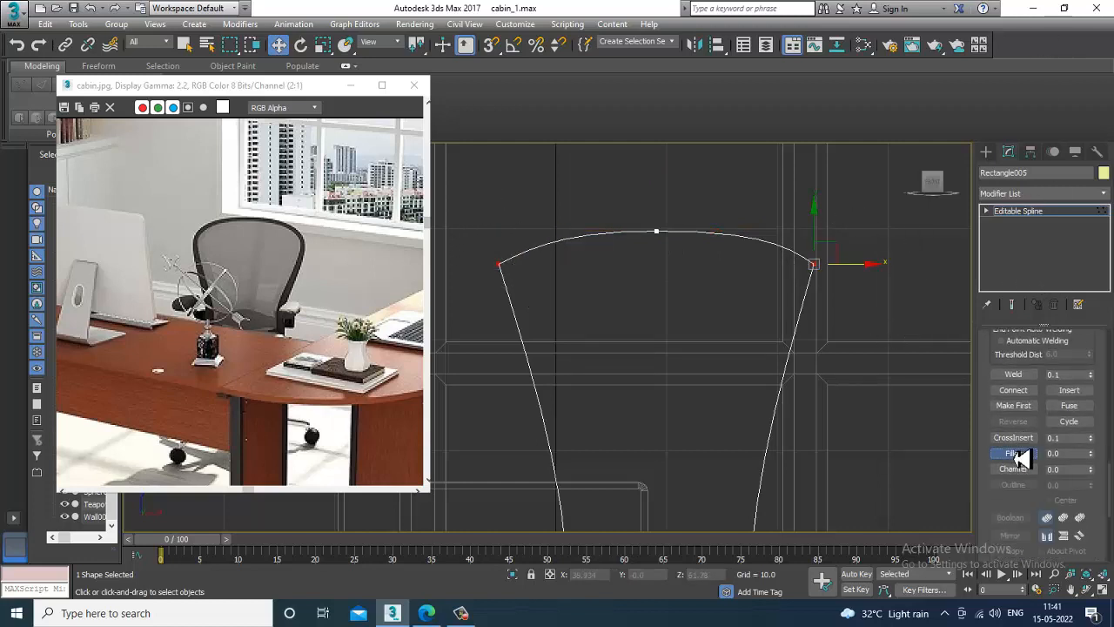
click(1015, 453)
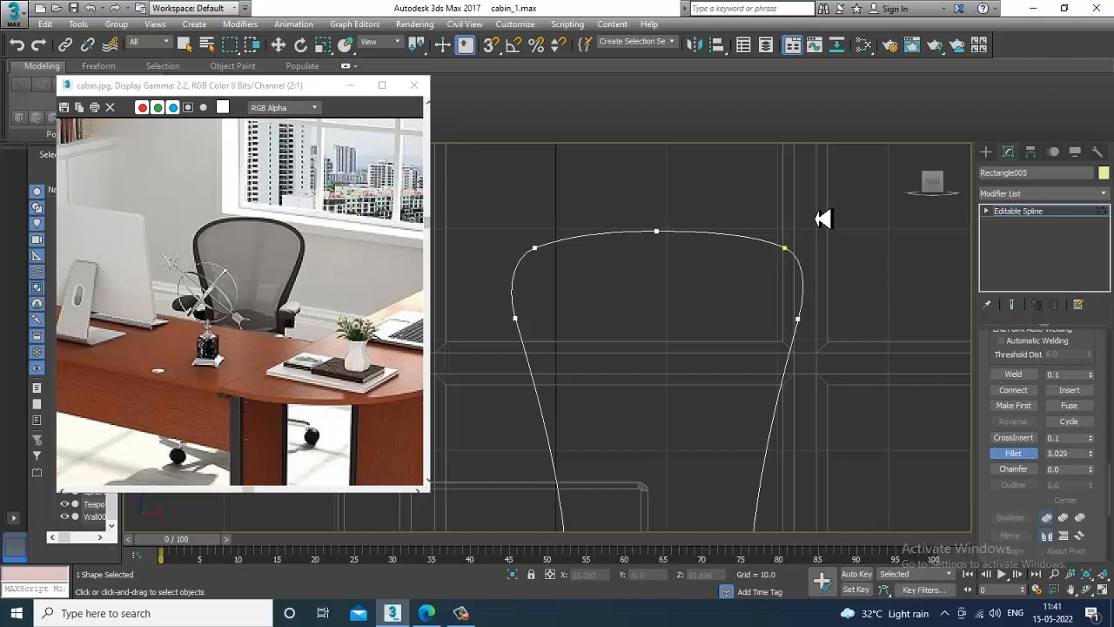
drag(822, 218, 838, 240)
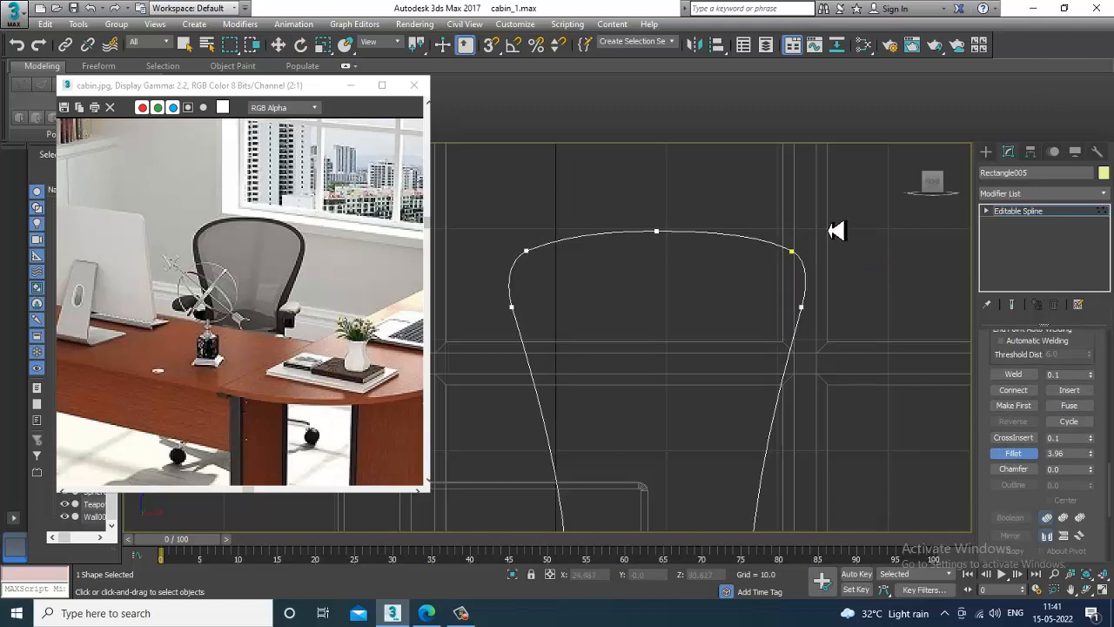
middle_drag(773, 441, 793, 363)
scroll(801, 364, down, 2)
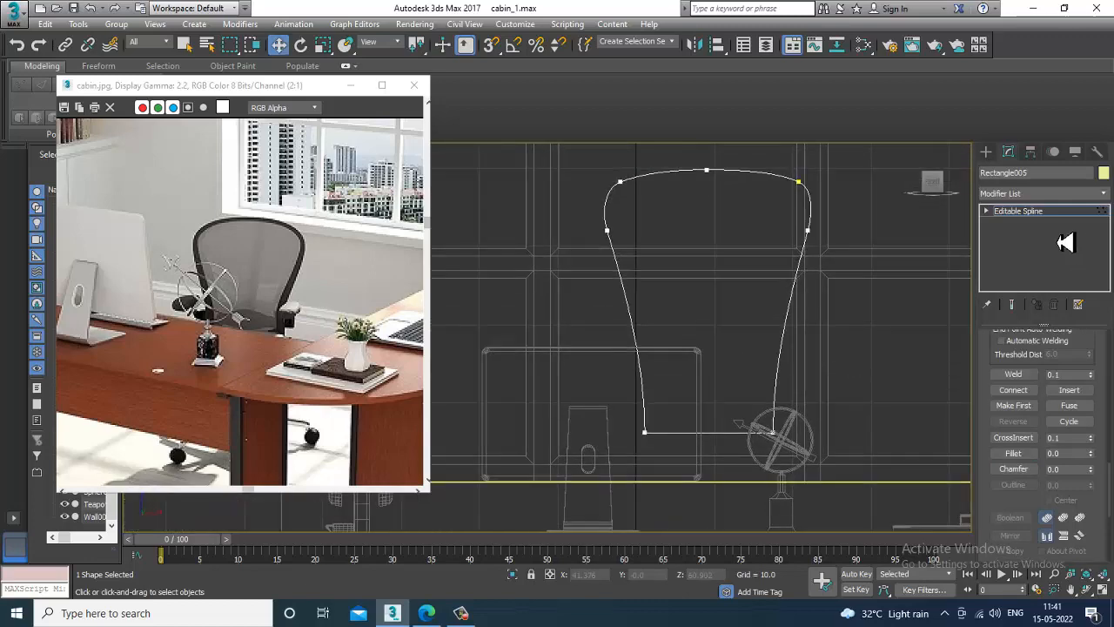
- Leave vertex editing on the backrest outline and switch to the perspective view
click(1045, 212)
key(alt+w)
middle_click(841, 383)
key(alt+w)
alt+middle_drag(841, 383, 807, 363)
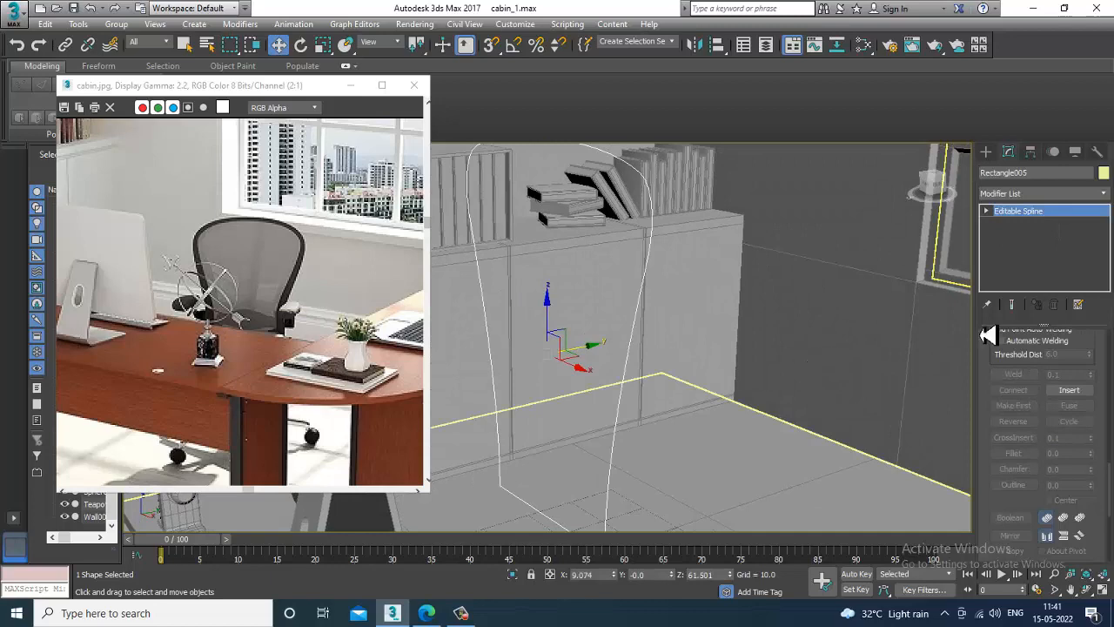
click(1040, 195)
alt+middle_drag(696, 308, 670, 348)
right_click(676, 366)
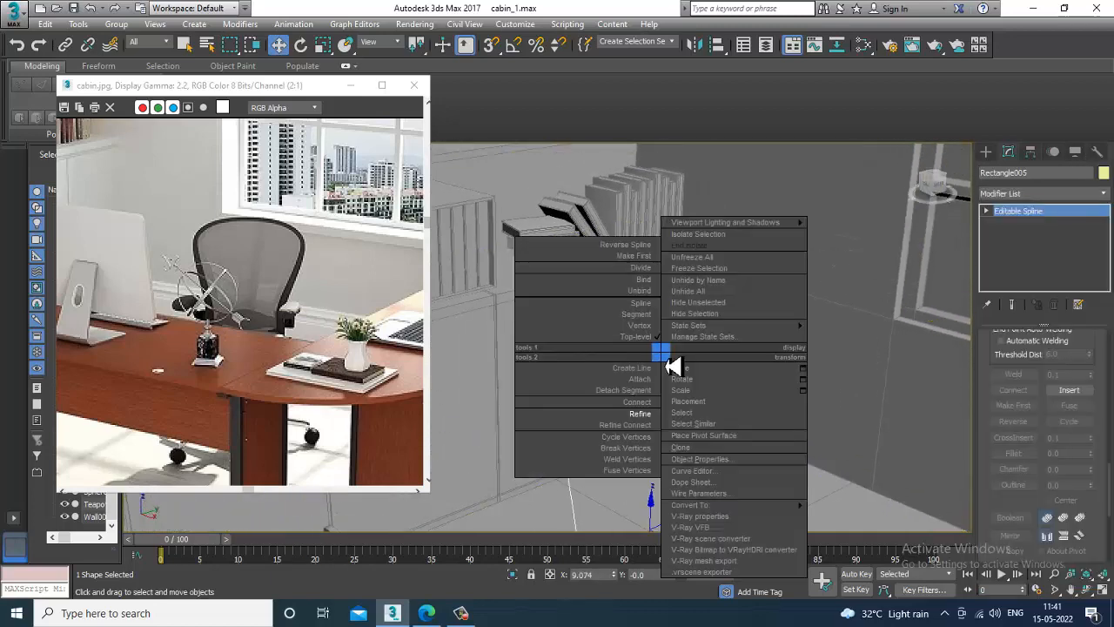
click(798, 317)
middle_drag(798, 316, 818, 309)
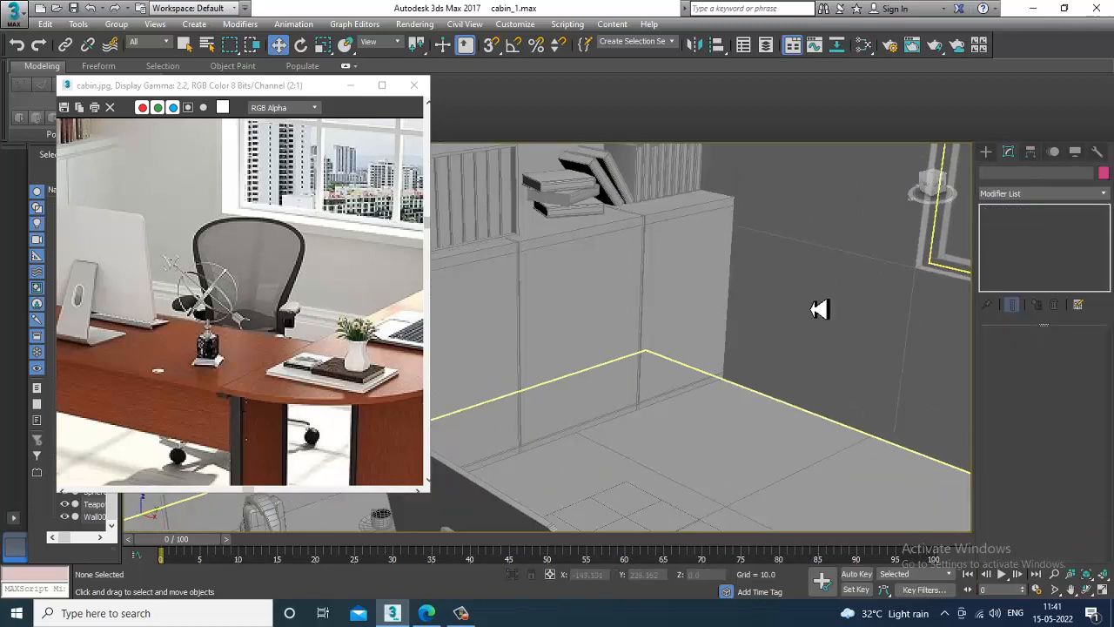
key(ctrl+z)
- Apply an Extrude modifier to the backrest outline with an amount of 1.1
alt+middle_drag(806, 346, 823, 359)
click(1033, 201)
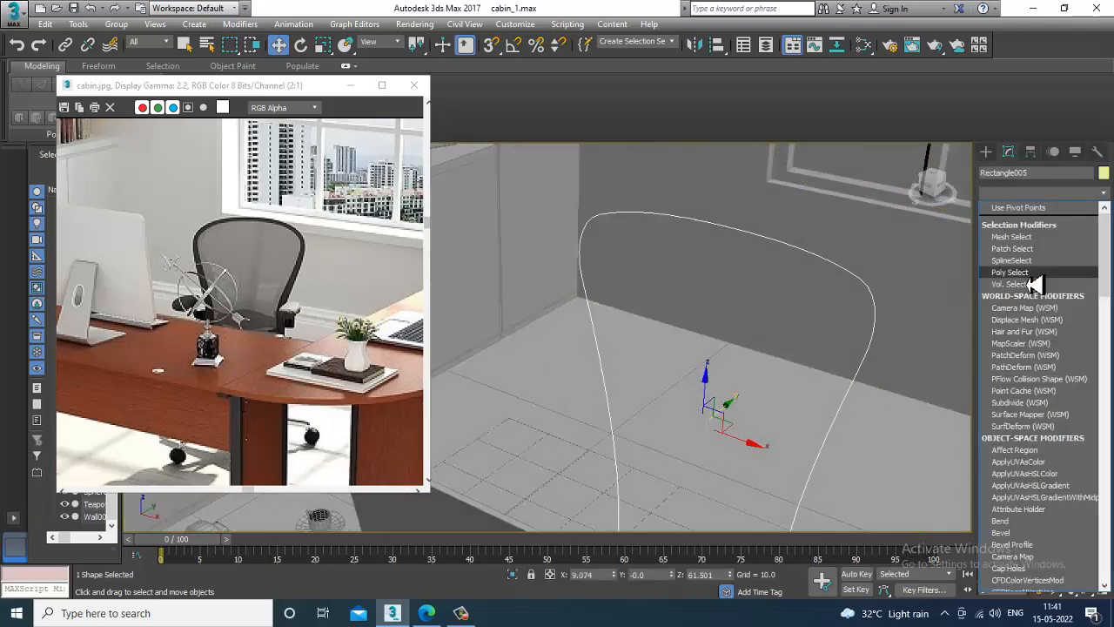
text(ex)
key(Return)
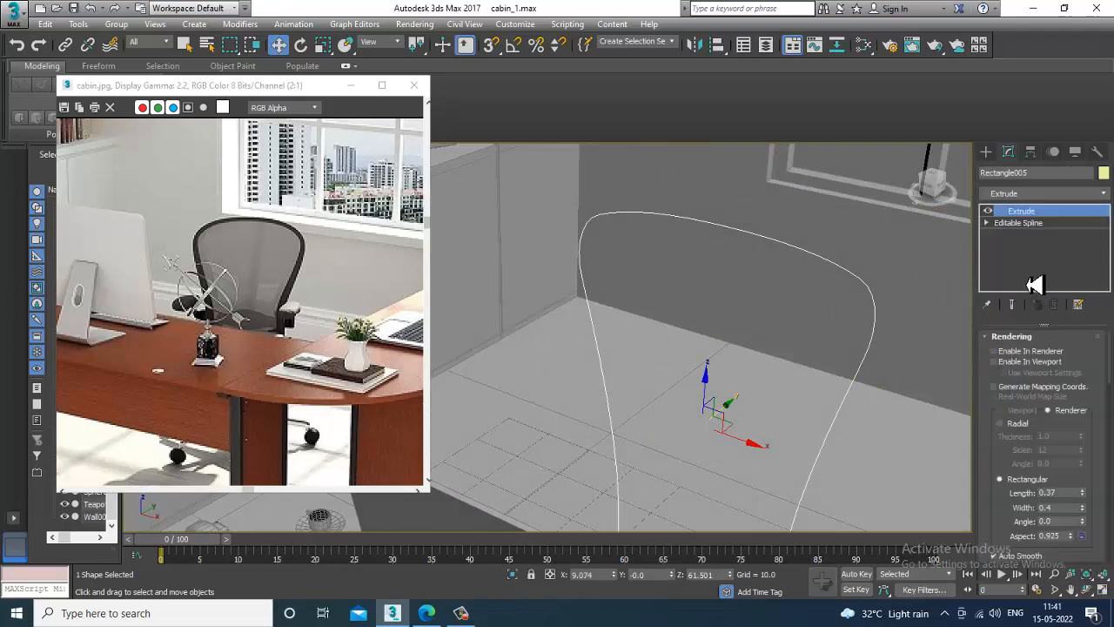
drag(1082, 361, 1082, 355)
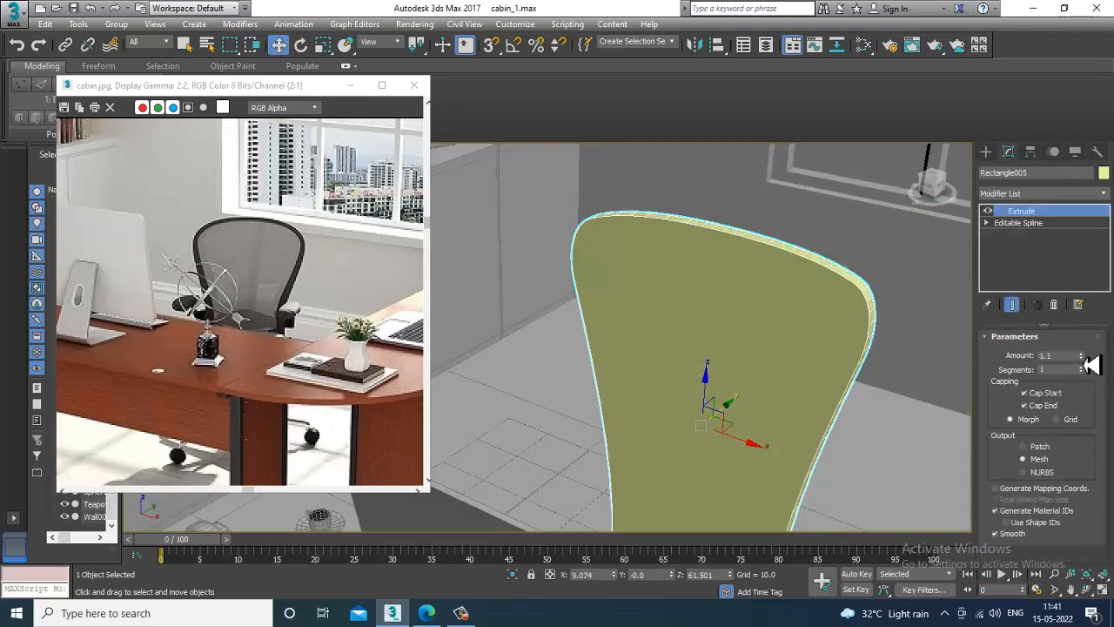
- Convert the extruded backrest to an editable poly
alt+middle_drag(836, 394, 825, 362)
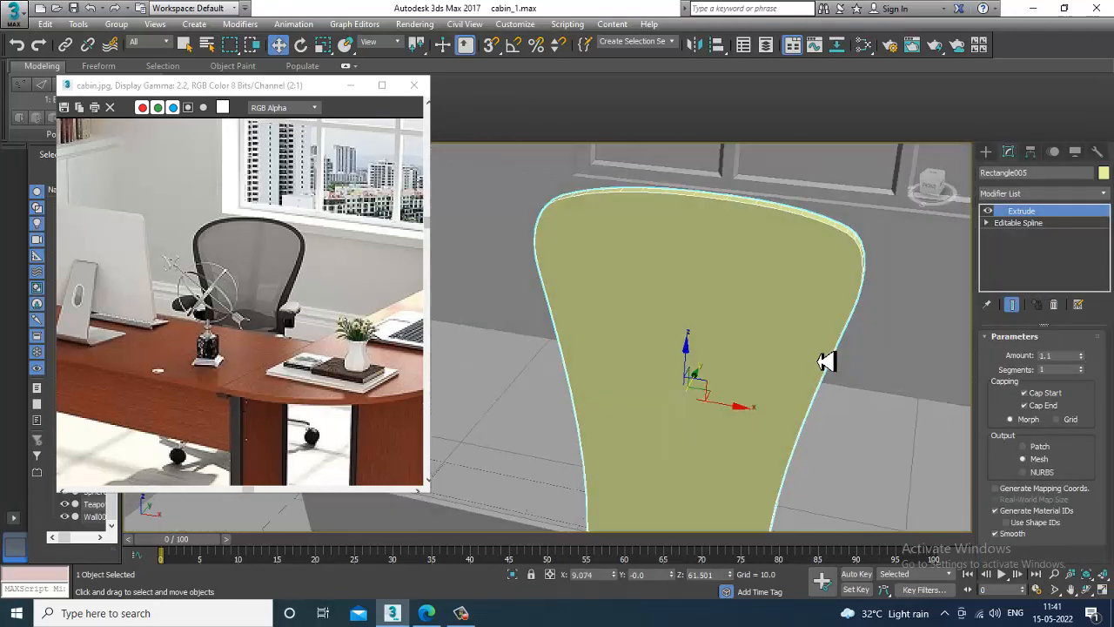
alt+middle_drag(760, 325, 801, 323)
right_click(694, 252)
mouse_move(797, 405)
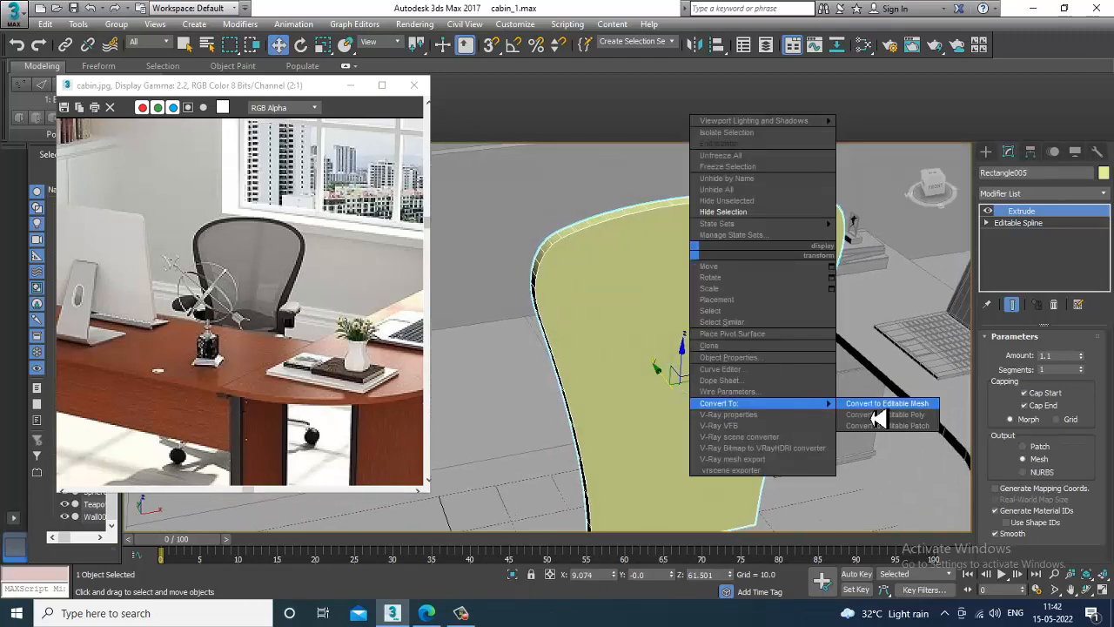
click(877, 419)
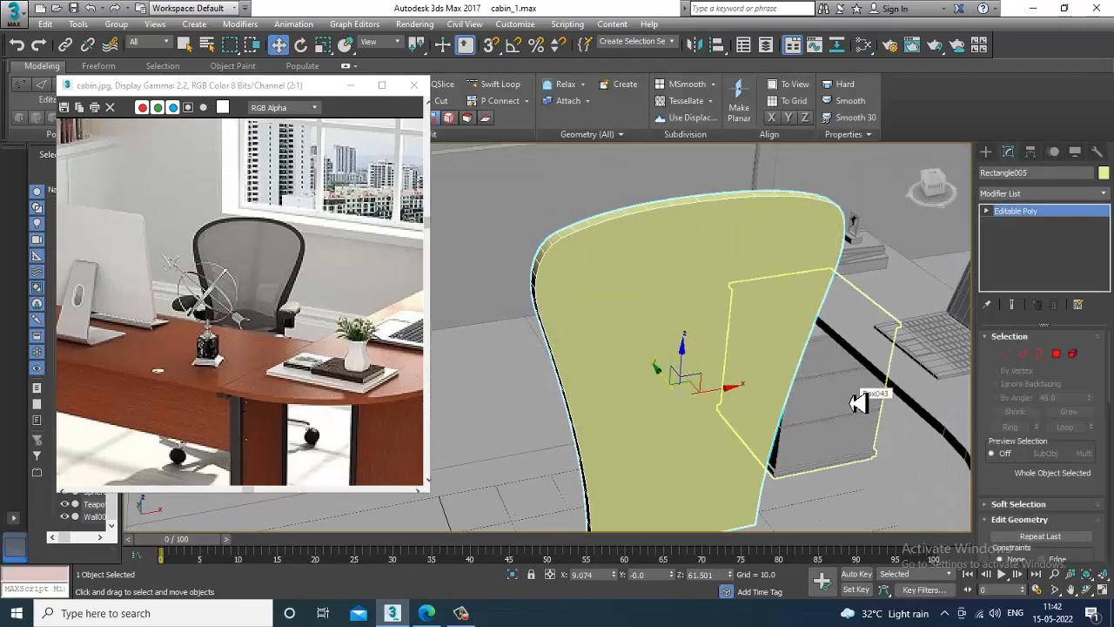
- Inset the backrest's large front polygon by 0.727 to form the border of the frame
key(4)
click(694, 346)
alt+middle_drag(745, 383, 771, 391)
scroll(1083, 485, down, 3)
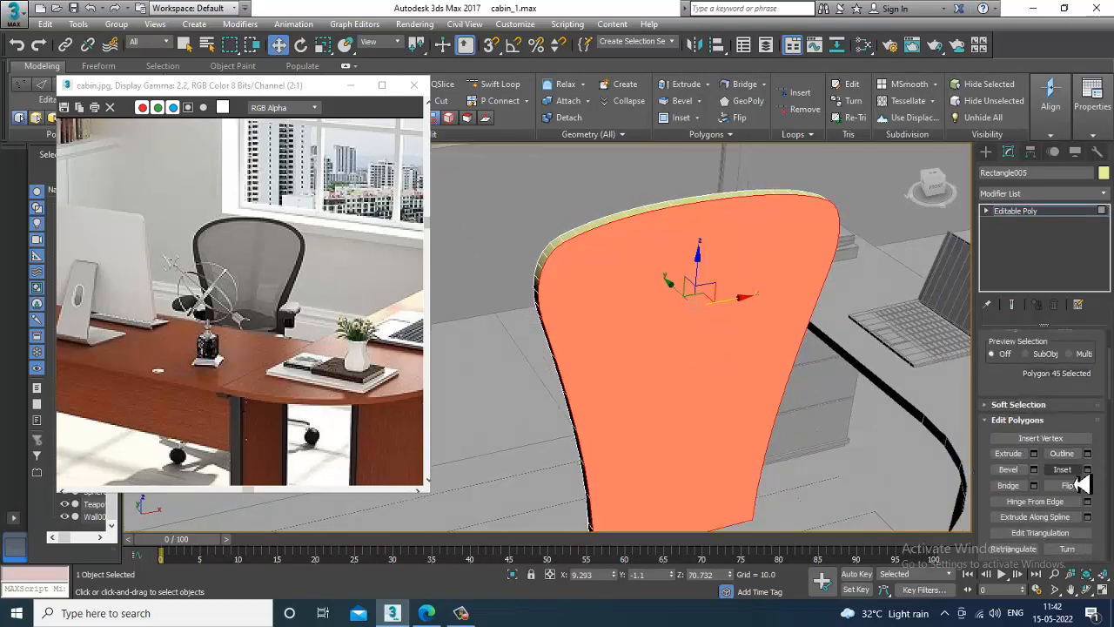
click(1087, 469)
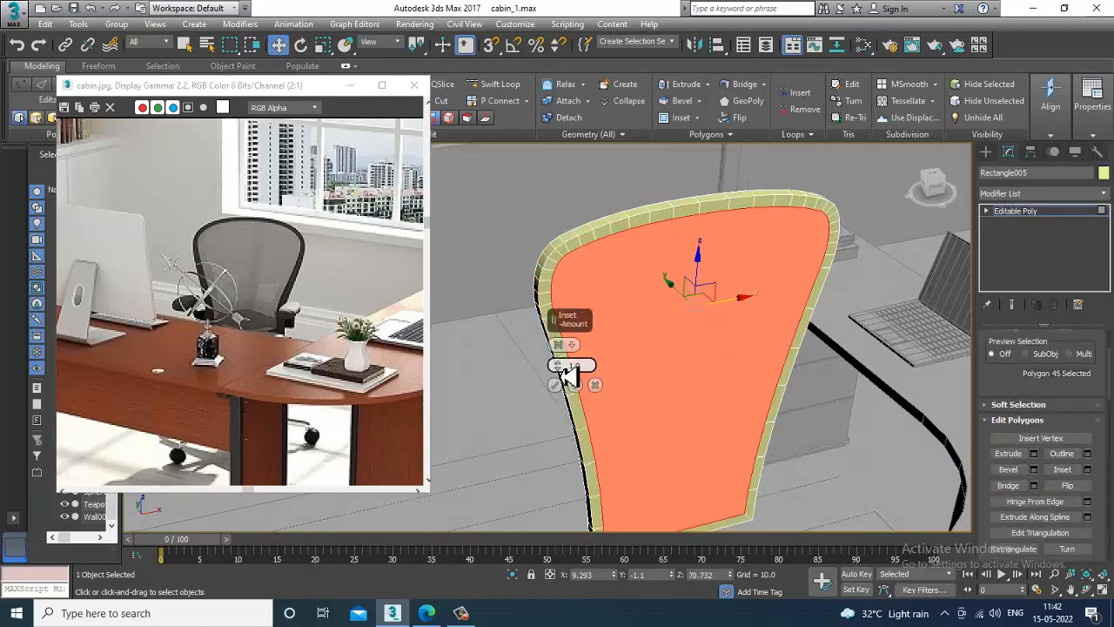
drag(564, 368, 566, 367)
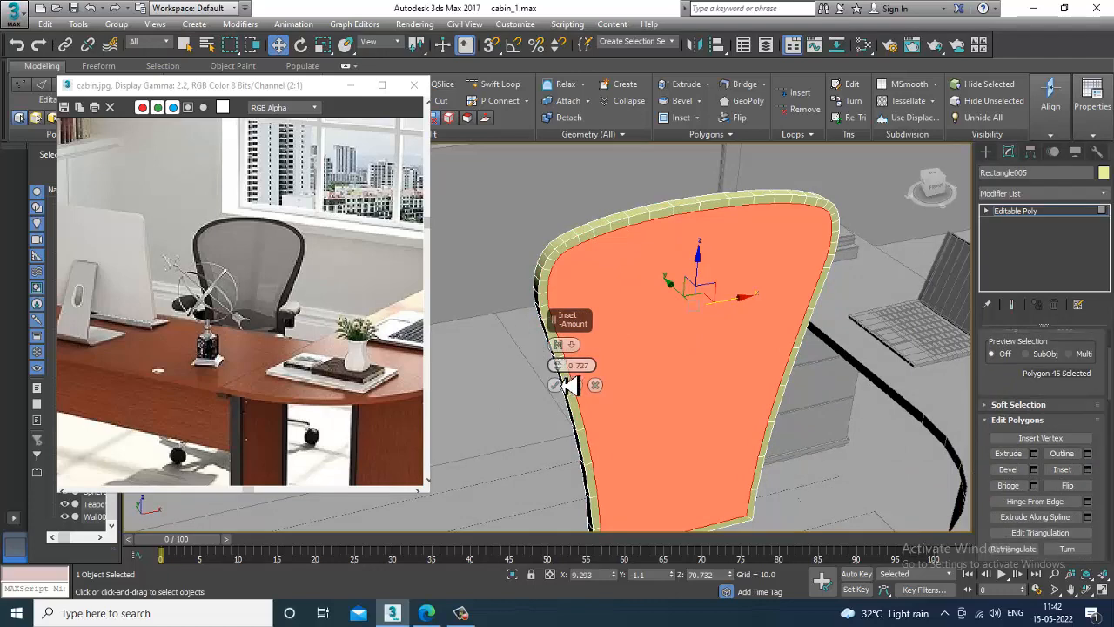
click(558, 384)
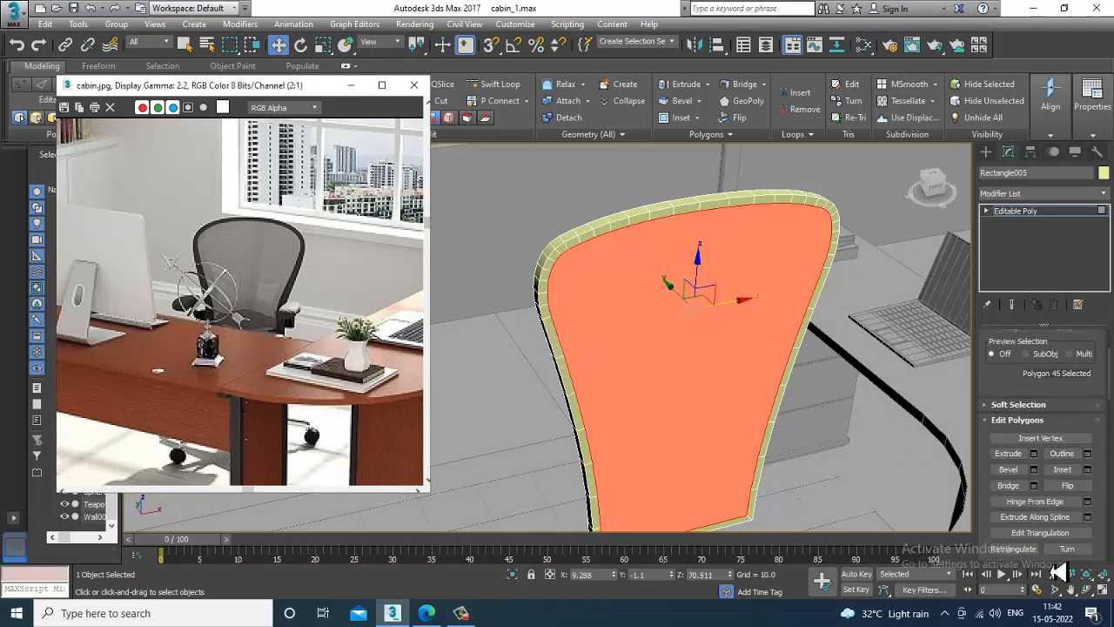
- Leave polygon editing on the backrest and apply an FFD(box) 4x4x4 modifier to it
alt+middle_drag(746, 429, 783, 348)
alt+middle_drag(777, 307, 1059, 241)
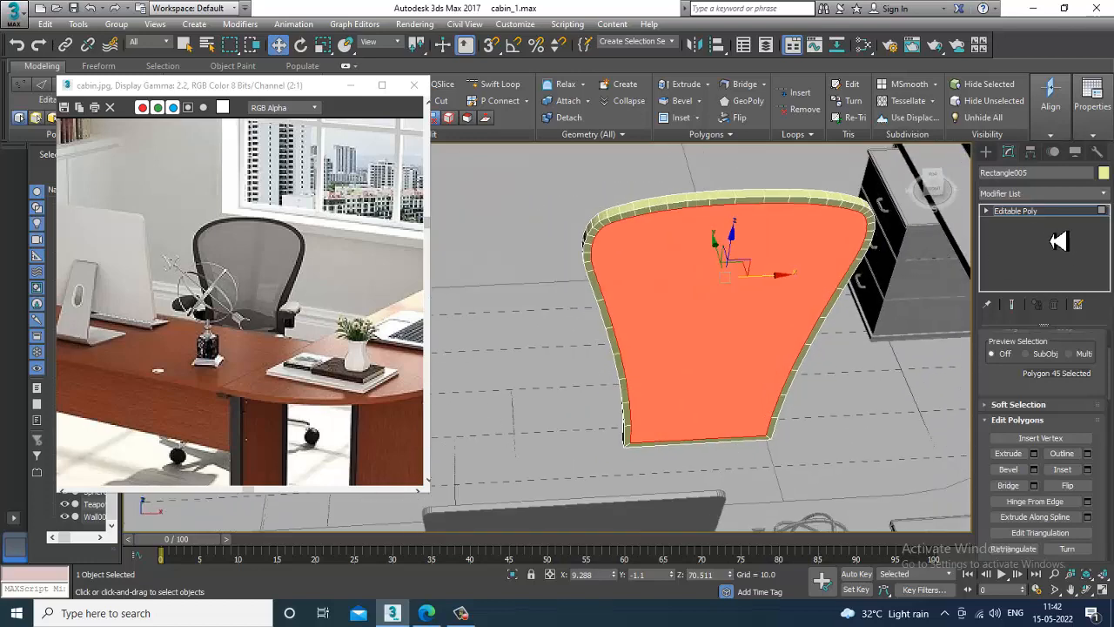
click(1025, 212)
click(1040, 194)
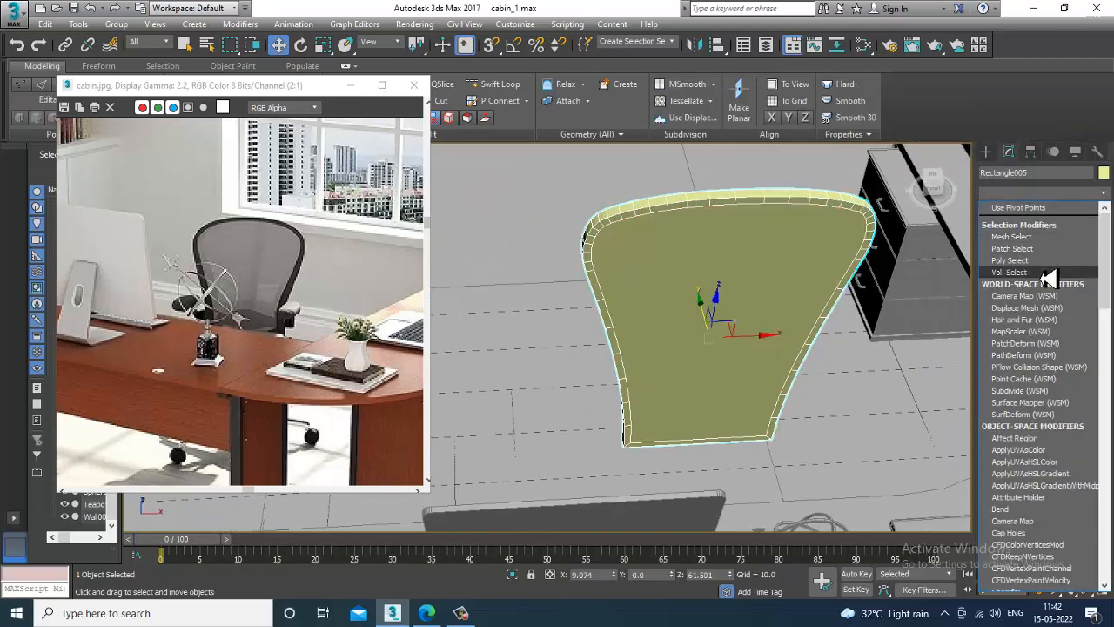
scroll(1050, 277, down, 10)
click(1088, 249)
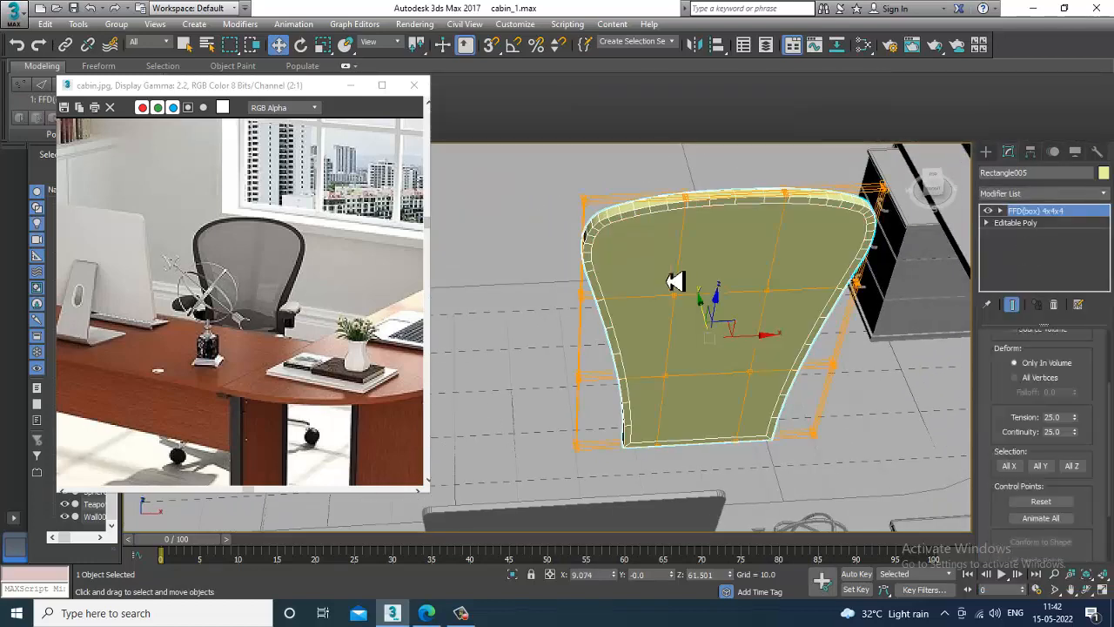
- Select the two middle columns of FFD control points in the top view and move them back about 1 unit along Y
key(alt+w)
middle_click(509, 278)
key(alt+w)
key(z)
scroll(514, 281, down, 3)
middle_drag(525, 286, 685, 319)
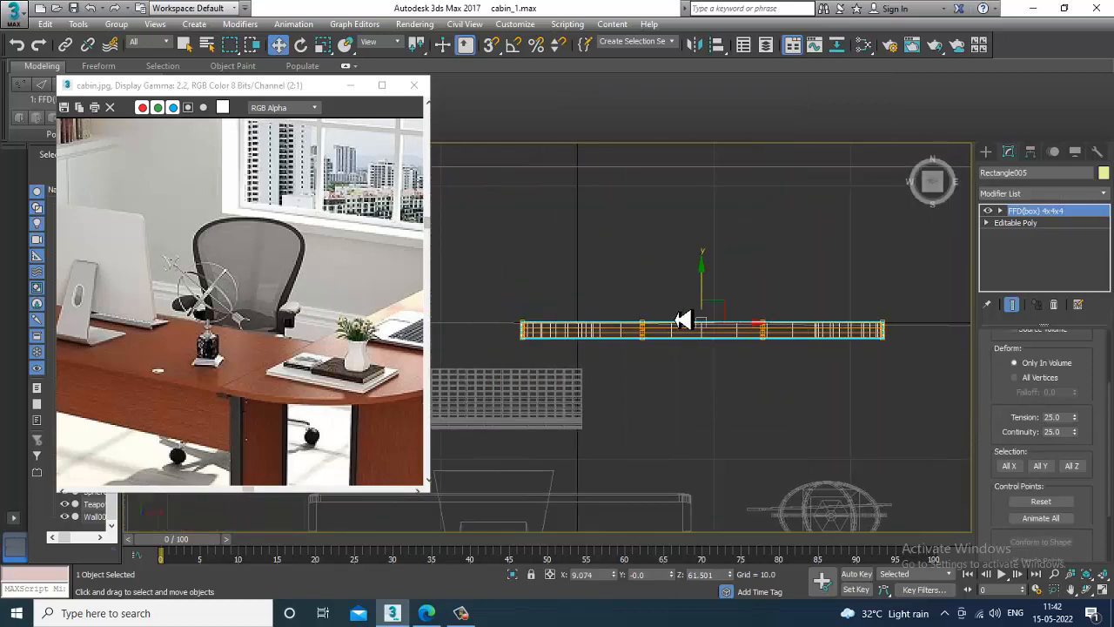
click(602, 289)
drag(838, 396, 835, 394)
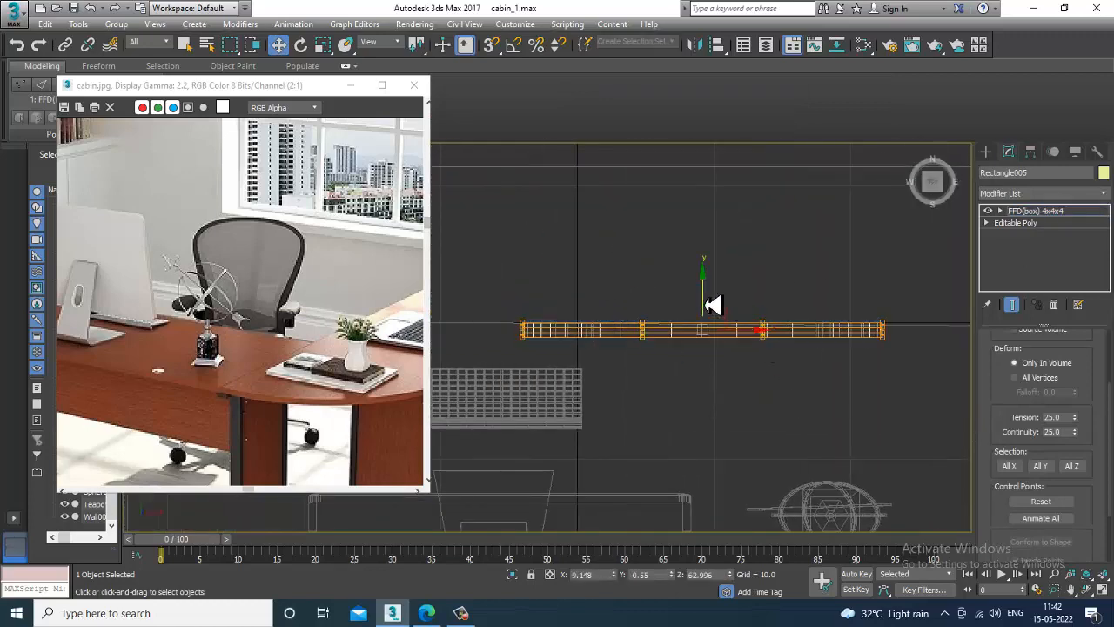
drag(706, 305, 706, 292)
- Deepen the backrest's curve by moving the middle control points about 1.1 further along Y, and leave control point editing
key(alt+w)
middle_click(848, 425)
key(alt+w)
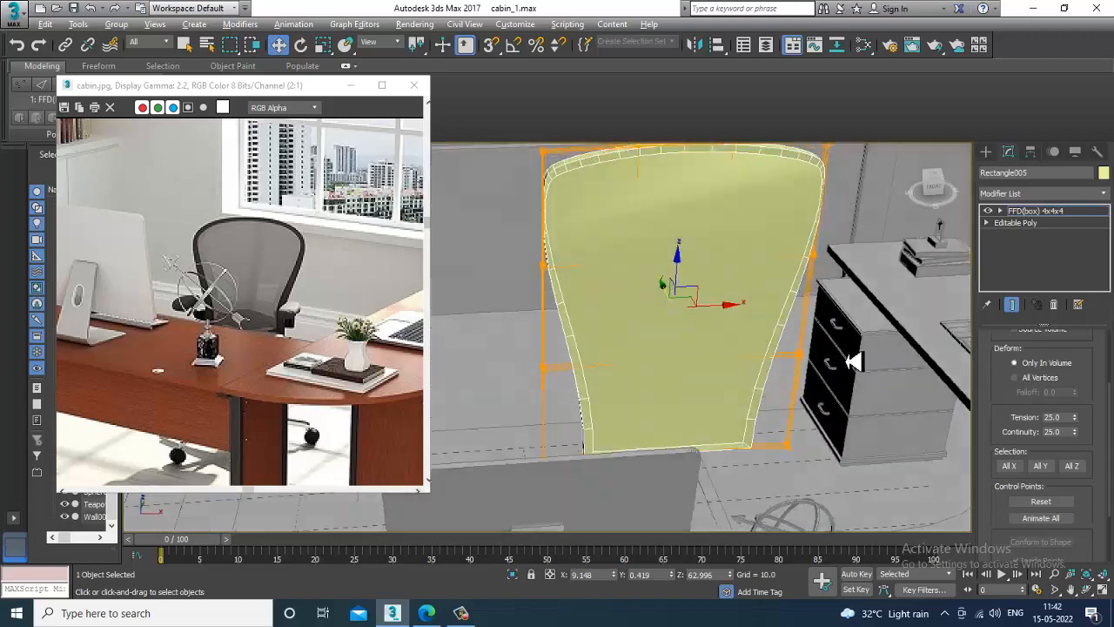
alt+middle_drag(853, 361, 676, 298)
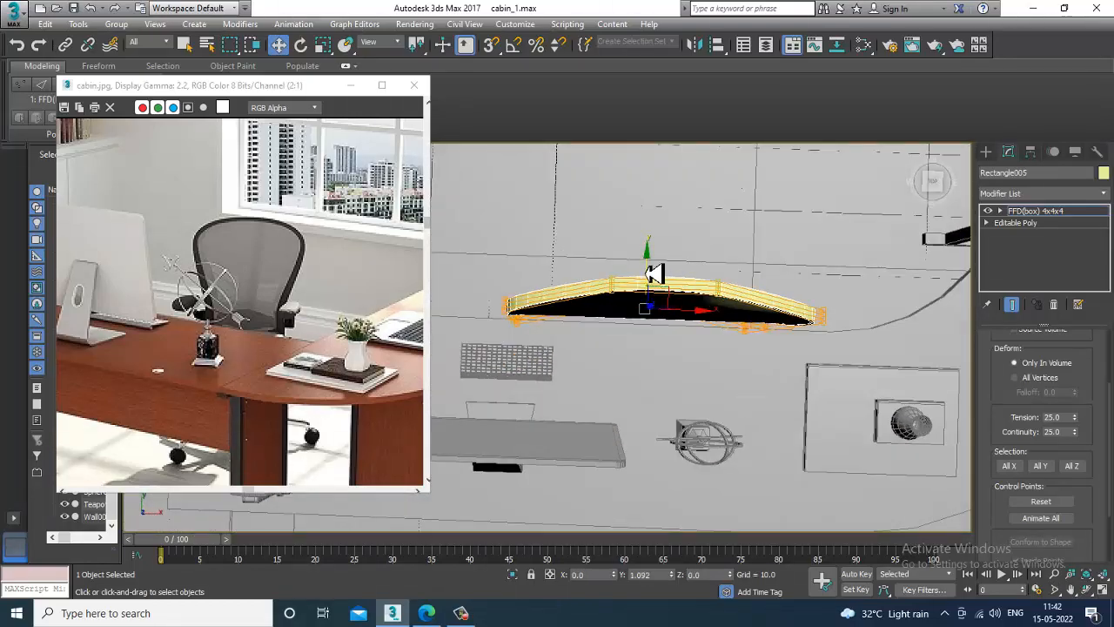
alt+middle_drag(729, 371, 694, 346)
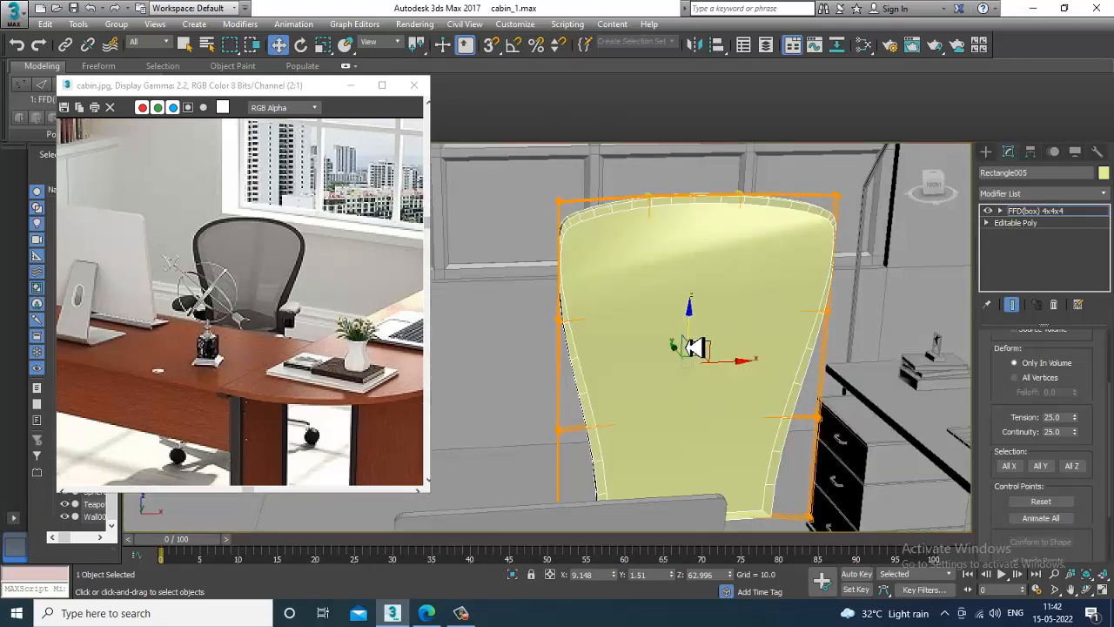
click(1056, 217)
- Lower the whole backrest to a Z position of about 43.1
alt+middle_drag(741, 443, 757, 390)
key(r)
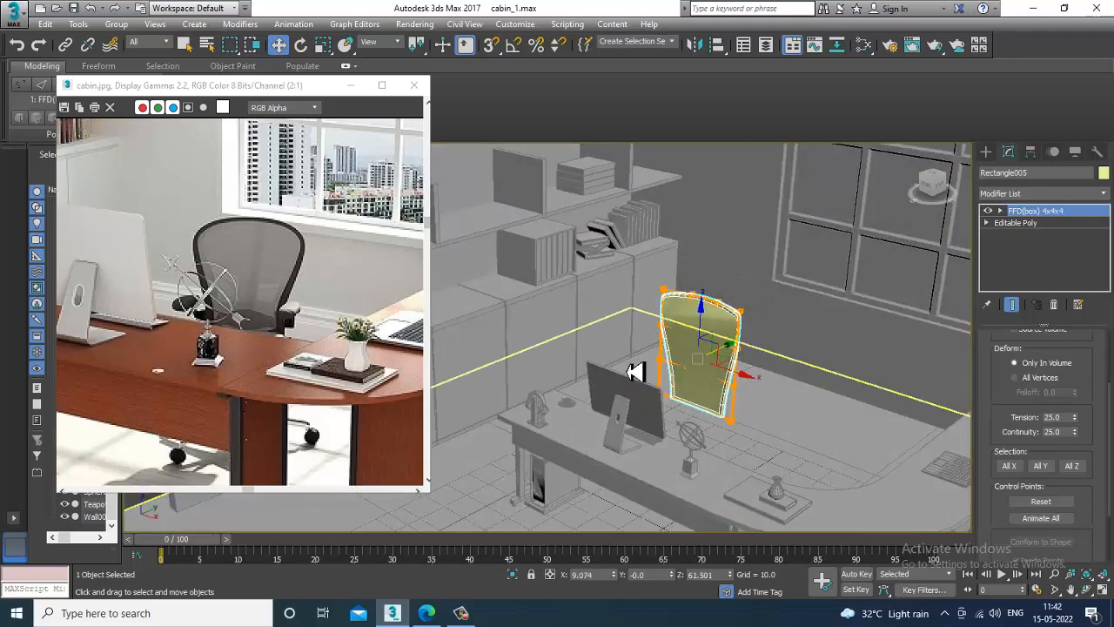
alt+middle_drag(719, 402, 750, 416)
key(w)
key(alt+w)
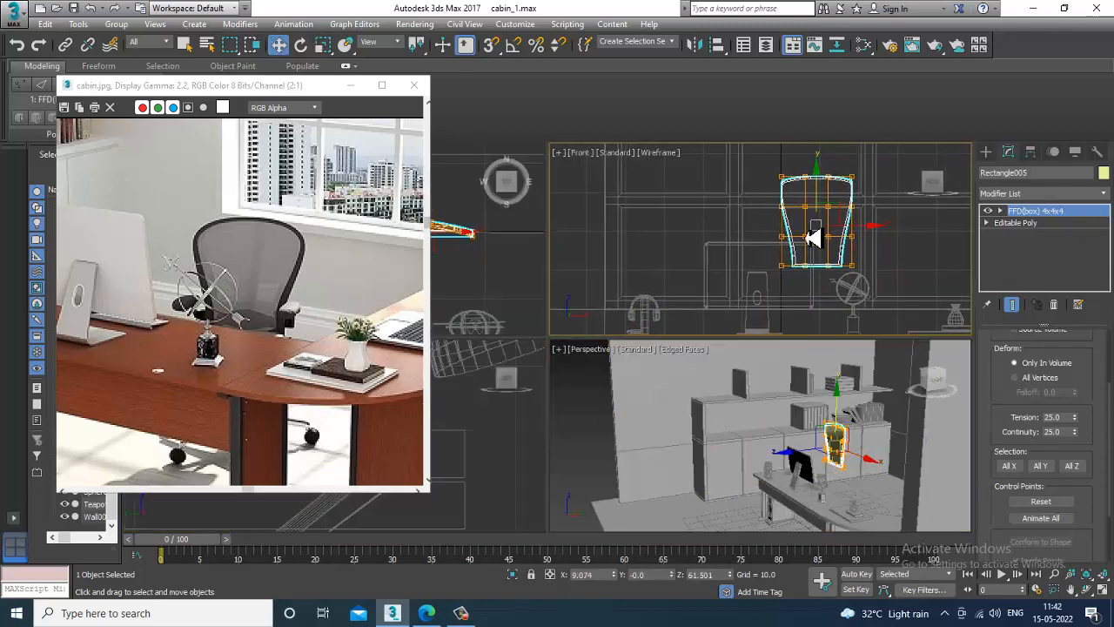
key(alt+w)
drag(641, 263, 728, 369)
key(alt+w)
key(alt+w)
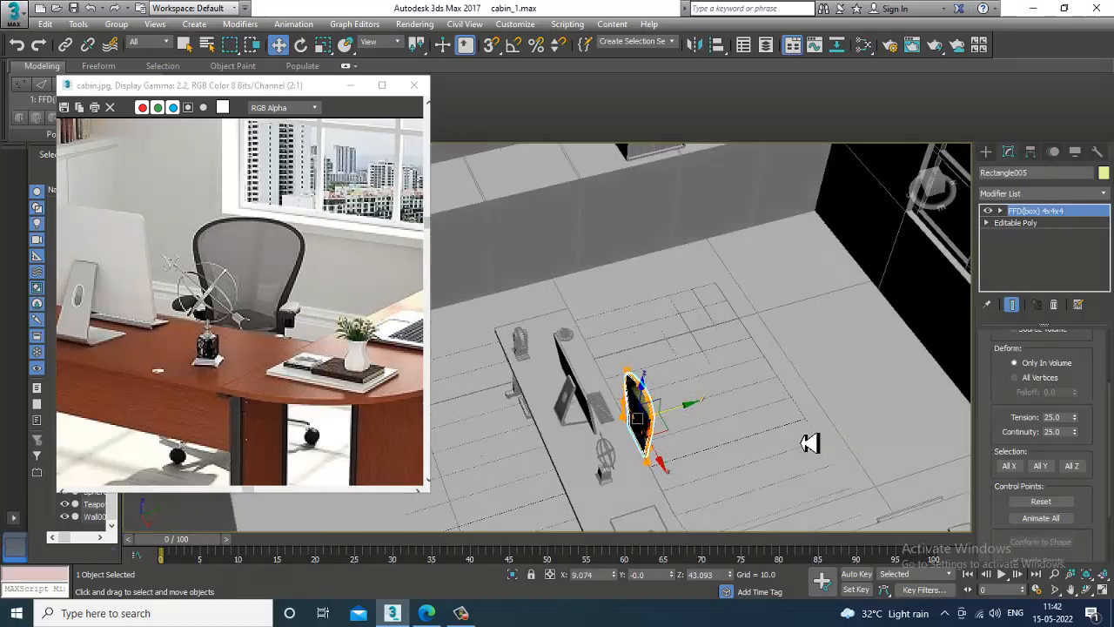
- Move the backrest away from the desk to about X 2.7 and Y 19.3, behind the monitor
drag(676, 417, 712, 422)
alt+middle_drag(712, 418, 766, 379)
drag(761, 373, 744, 377)
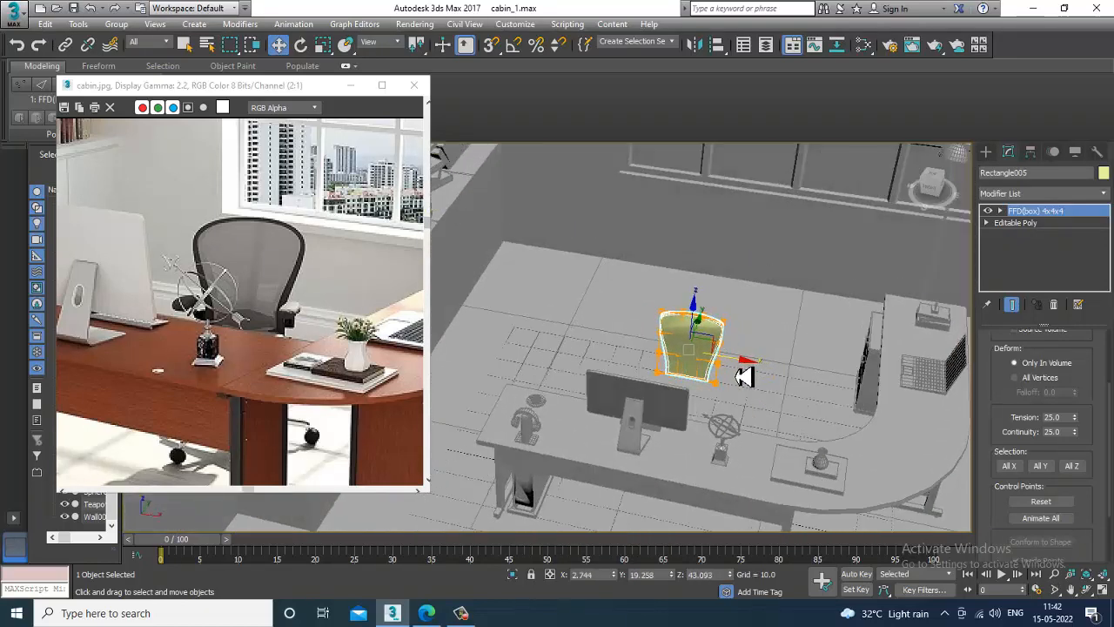
alt+middle_drag(444, 393, 677, 373)
- Create a ChamferBox seat in the top view in front of the backrest, about 12.3 long and 15.7 wide with a 0.35 fillet
click(989, 155)
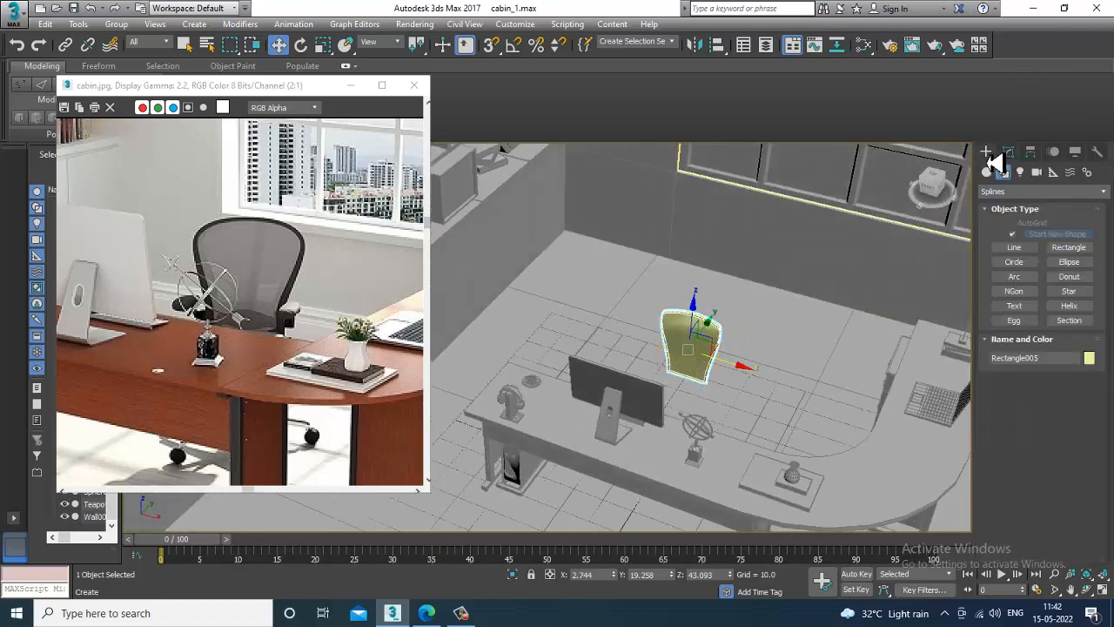
click(988, 172)
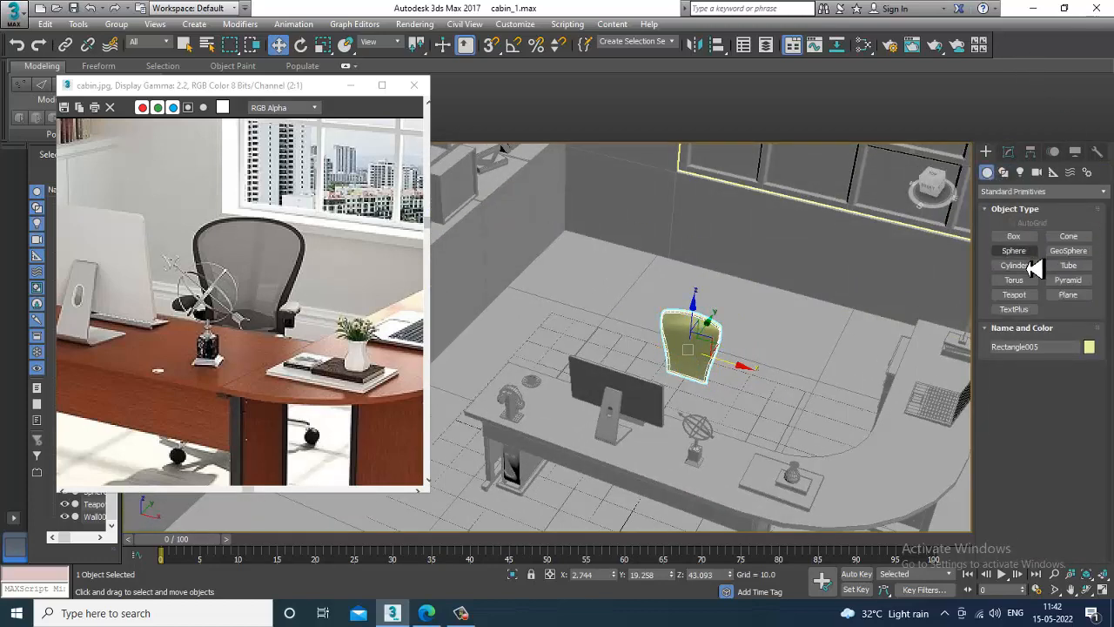
click(1024, 192)
click(1019, 219)
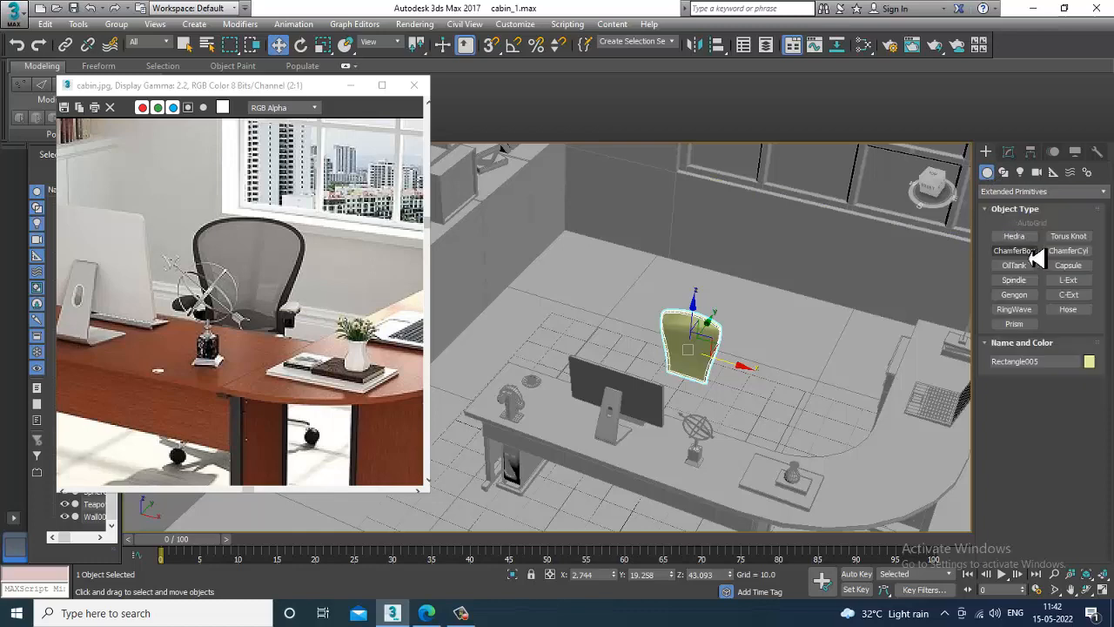
click(1014, 251)
key(alt+w)
key(alt+w)
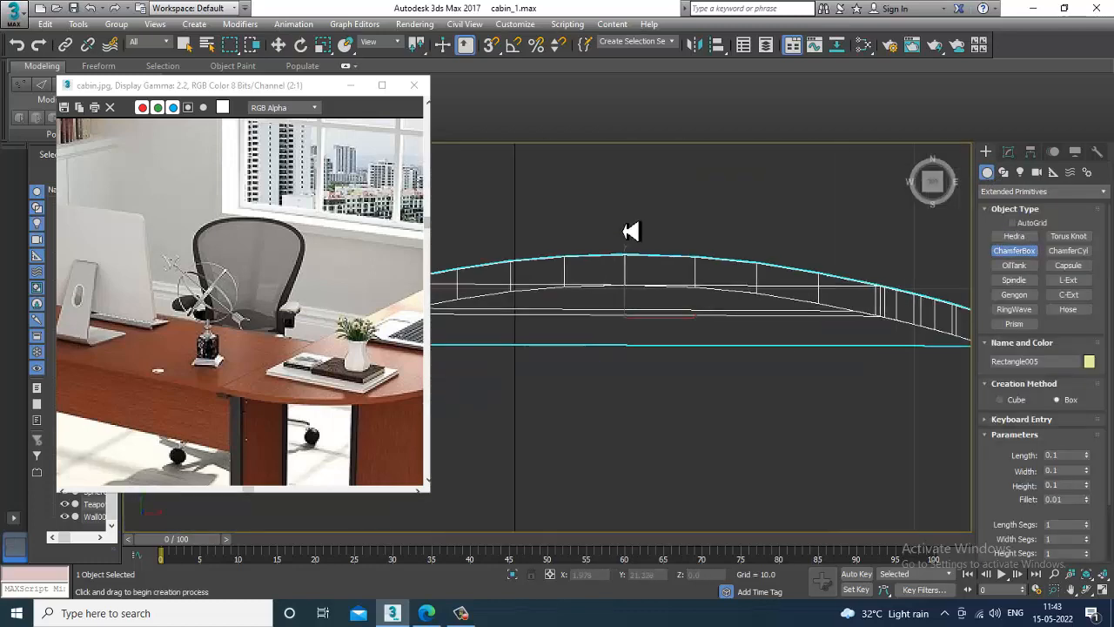
scroll(629, 231, down, 2)
drag(487, 275, 801, 520)
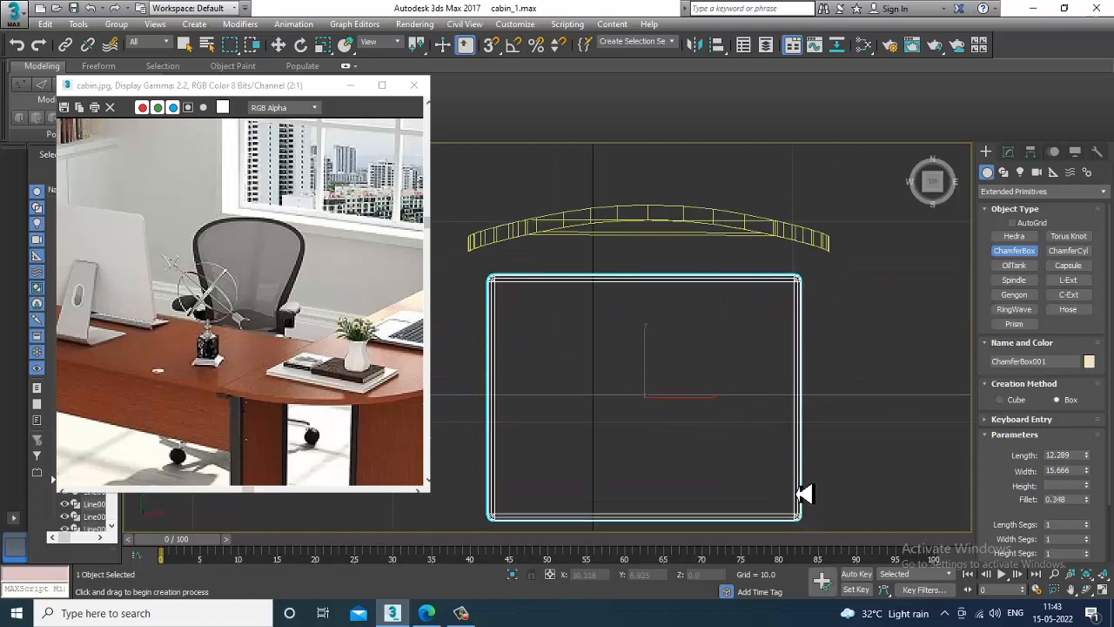
key(w)
- Select the chamfer box seat and the backrest together in the perspective view and isolate them
key(alt+w)
right_click(778, 454)
key(z)
key(alt+w)
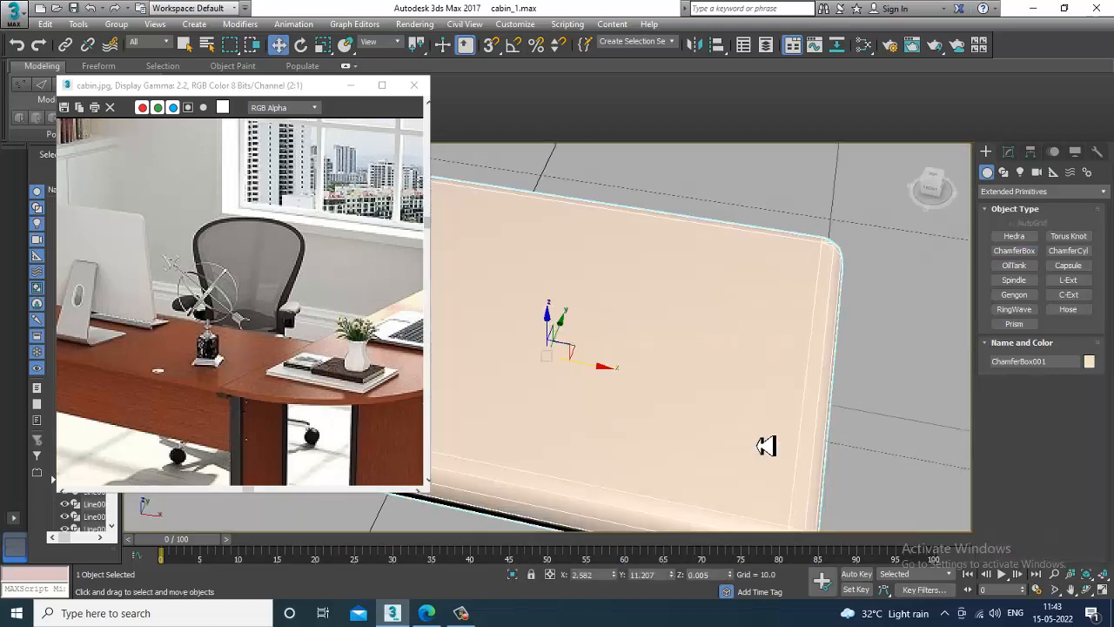
scroll(766, 445, down, 4)
alt+middle_drag(748, 420, 746, 381)
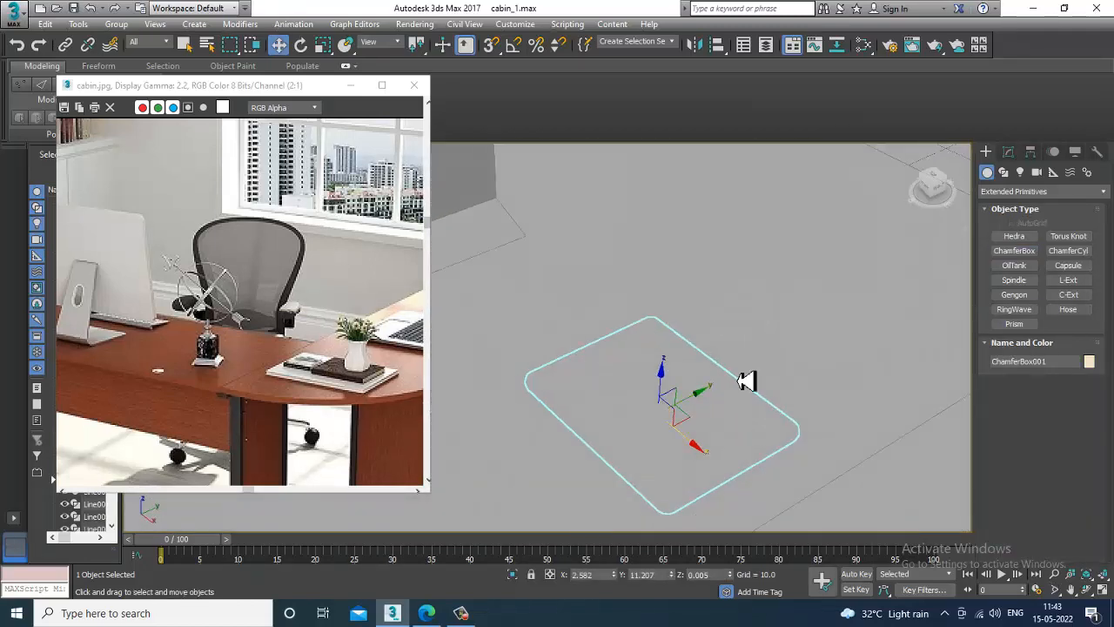
scroll(741, 462, down, 5)
alt+middle_drag(741, 468, 777, 298)
ctrl+click(786, 231)
key(alt+q)
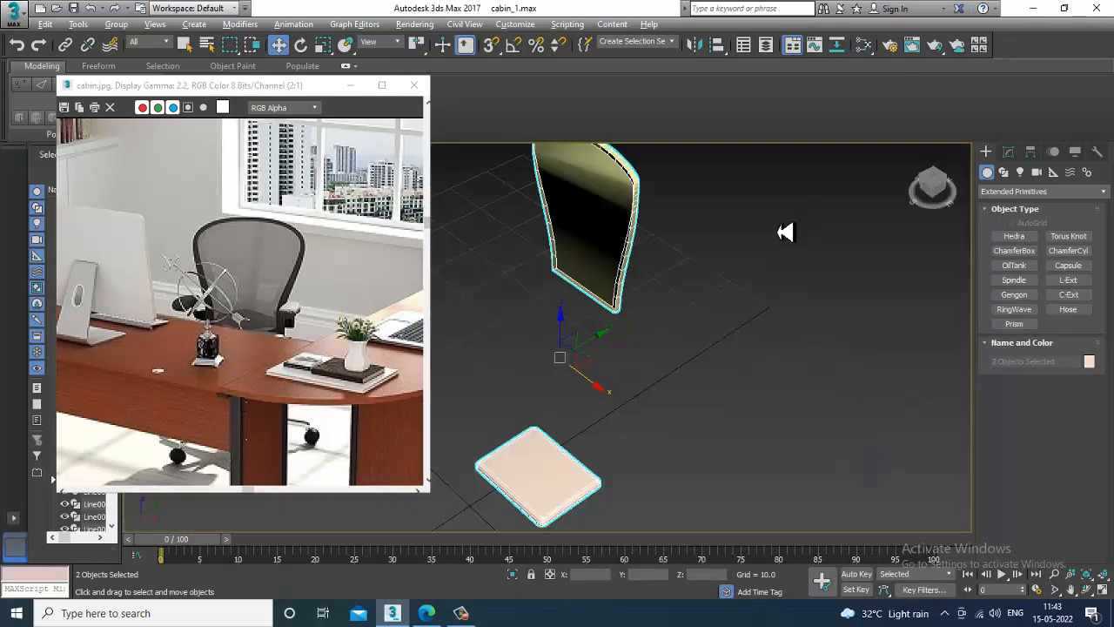
- Select only the chamfer box seat and ready it for moving
scroll(760, 343, down, 5)
click(699, 421)
scroll(700, 421, up, 4)
click(730, 345)
alt+middle_drag(729, 345, 707, 342)
middle_drag(706, 343, 719, 411)
key(r)
key(w)
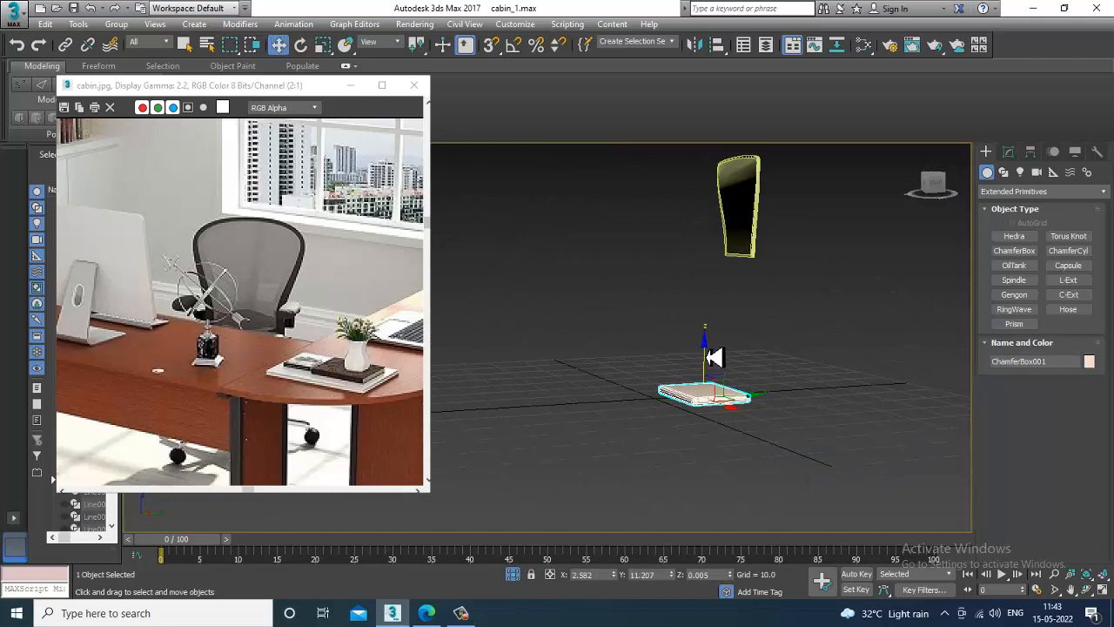
- Raise the seat cushion box and shift it back so it sits just beneath the backrest
drag(706, 361, 711, 235)
alt+middle_drag(711, 235, 786, 254)
middle_drag(786, 254, 821, 332)
scroll(810, 335, up, 2)
scroll(750, 389, up, 4)
key(r)
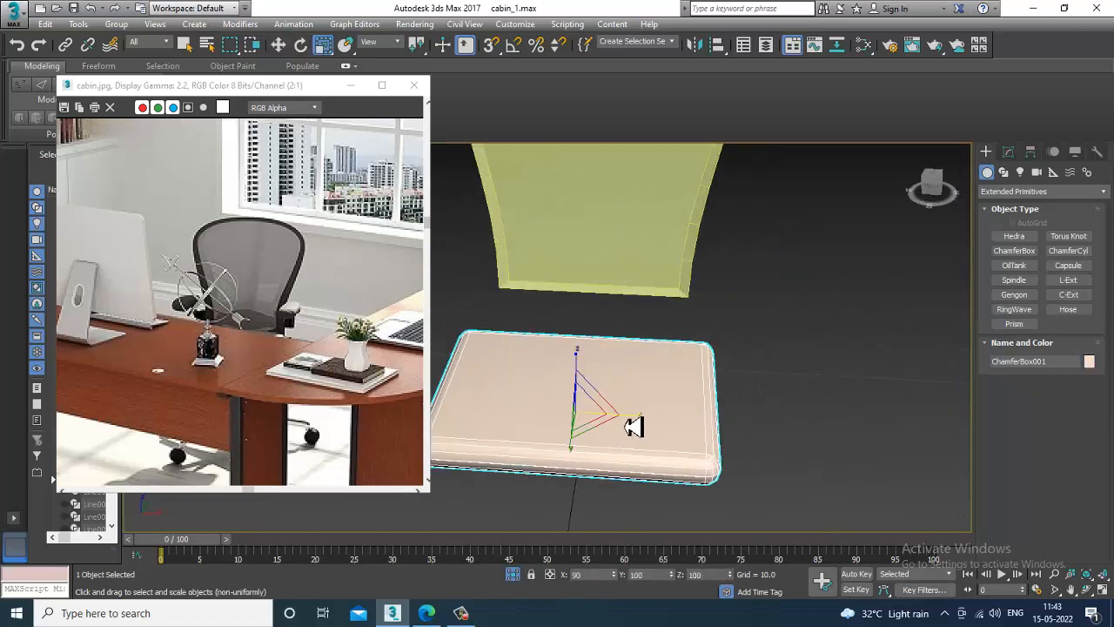
alt+middle_drag(635, 428, 645, 399)
key(w)
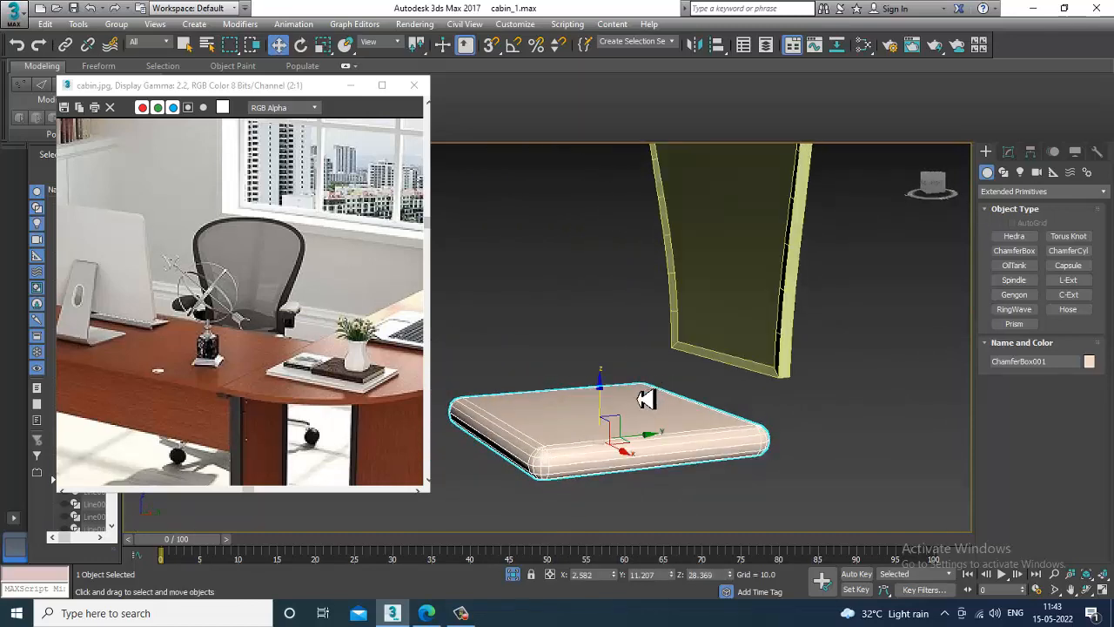
drag(644, 444, 688, 440)
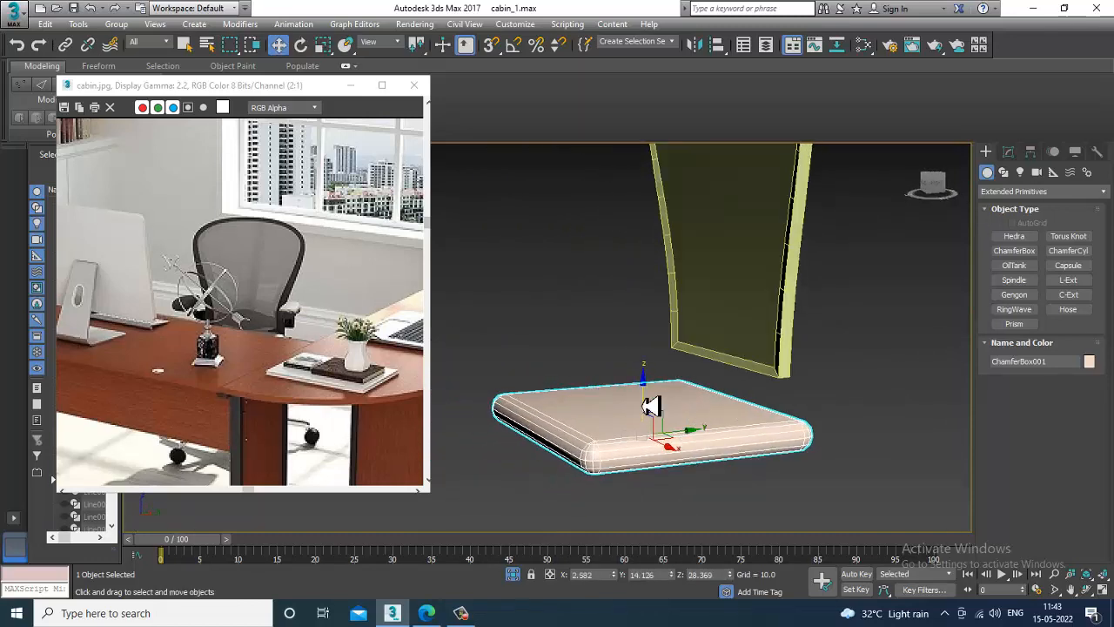
drag(645, 406, 646, 384)
alt+middle_drag(774, 447, 814, 348)
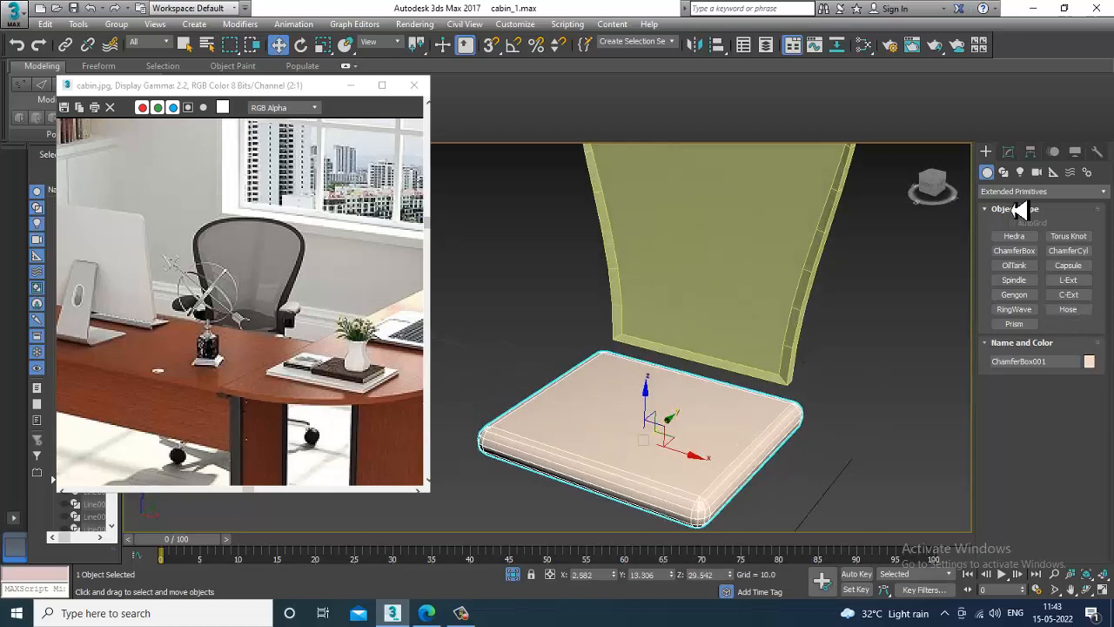
- Set the seat cushion's fillet to 0.386 and give it 5 length and 5 width segments
click(1011, 153)
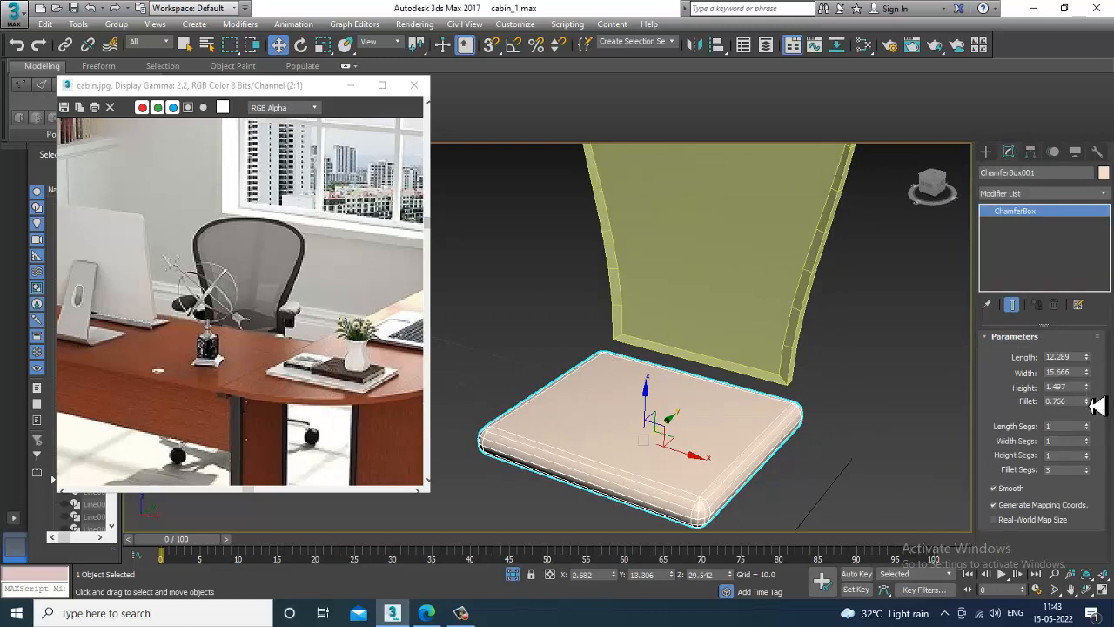
drag(1095, 415, 1097, 433)
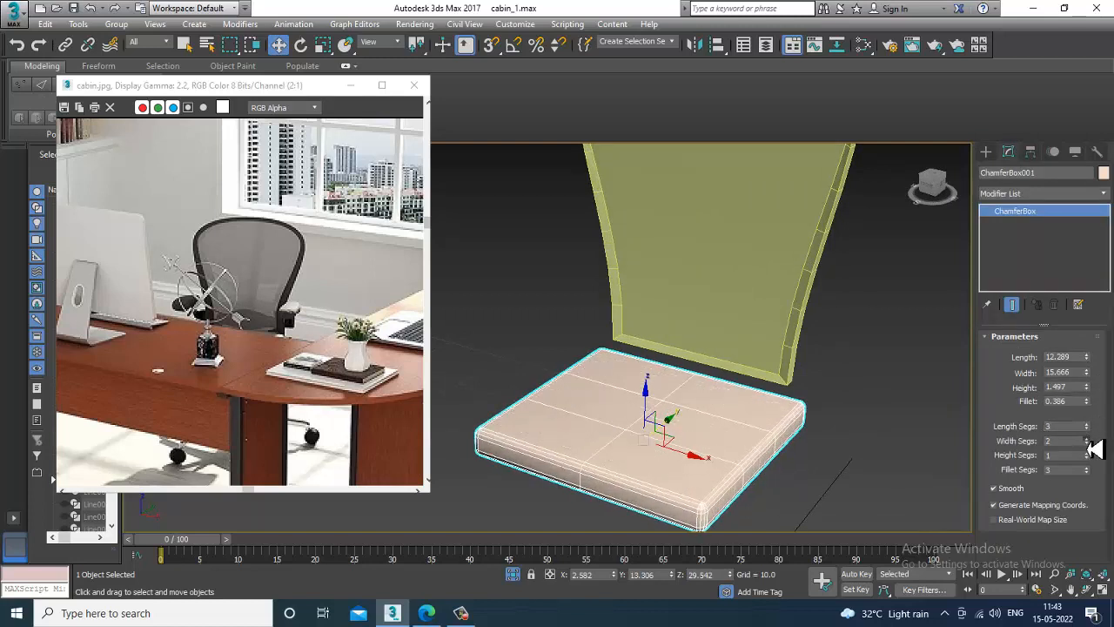
click(1087, 426)
alt+middle_drag(739, 424, 761, 424)
- Apply an FFD(box) 4x4x4 modifier to the seat cushion
click(1039, 197)
scroll(1045, 269, down, 10)
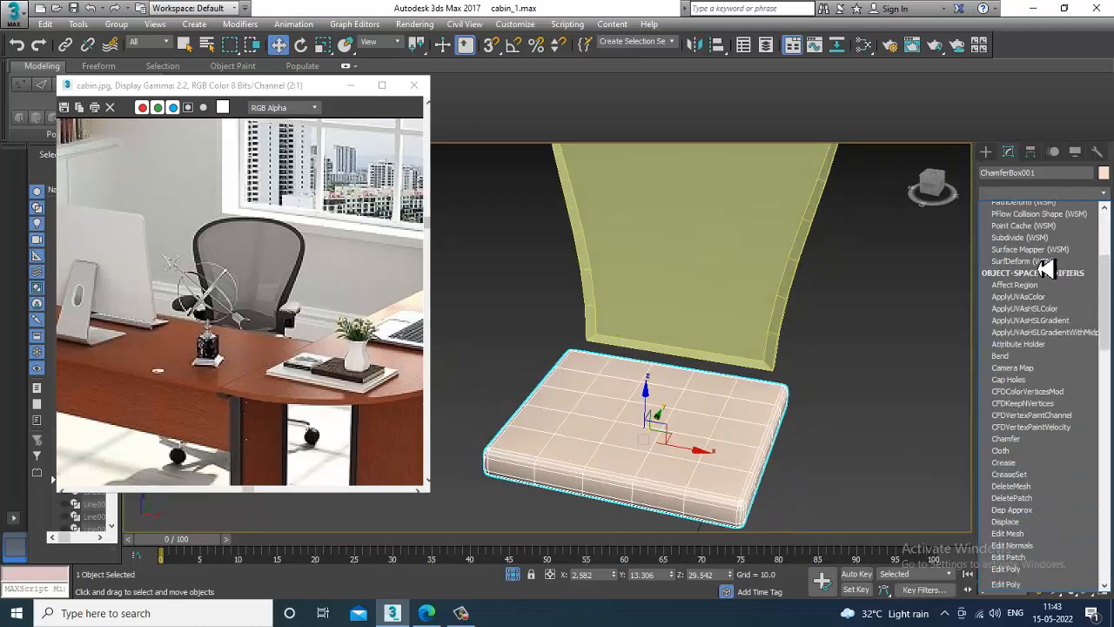
click(1049, 266)
alt+middle_drag(767, 396, 638, 394)
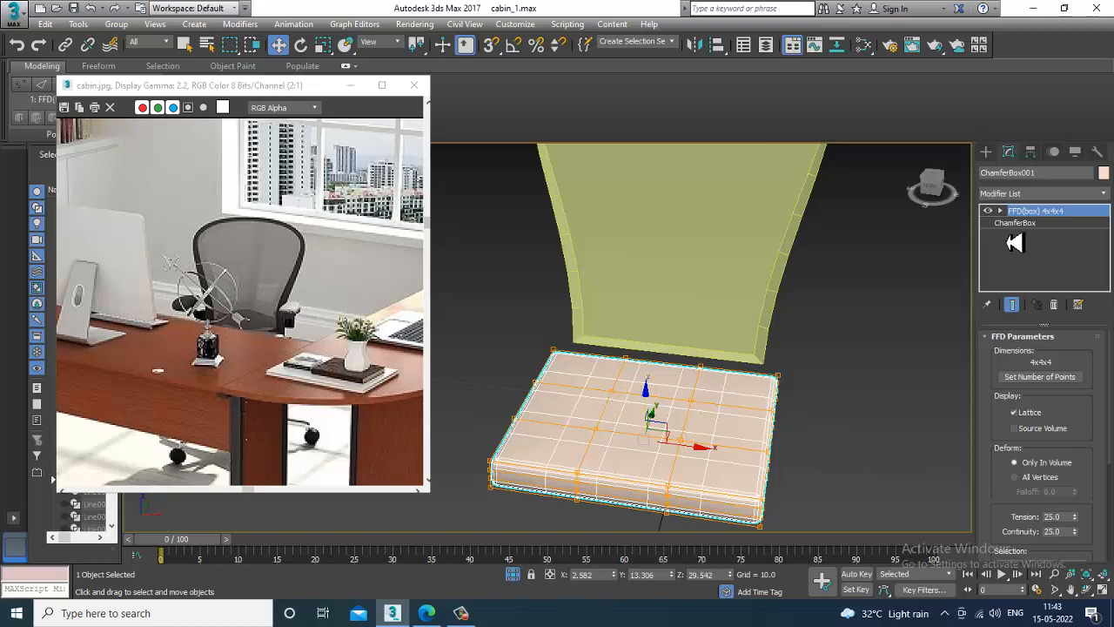
- Raise the lattice's central top control points slightly to bulge the middle of the seat cushion
click(1000, 210)
click(1037, 223)
click(613, 392)
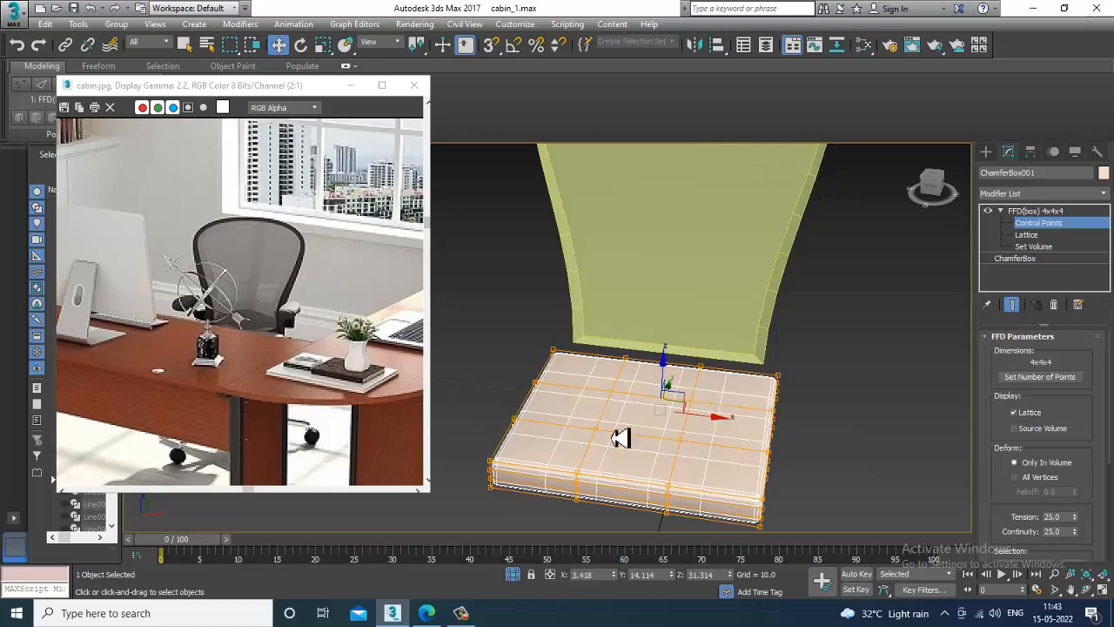
drag(655, 398, 653, 384)
click(1036, 211)
- Try outlining an armrest with an open spline along the seat's side in the Top view
key(alt+w)
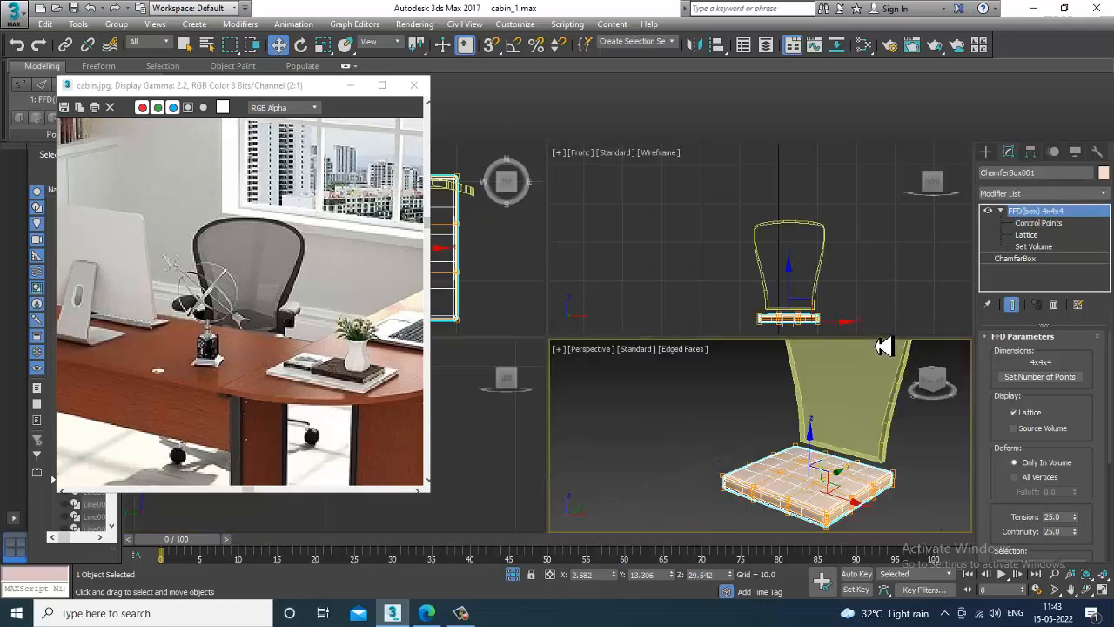
key(alt+w)
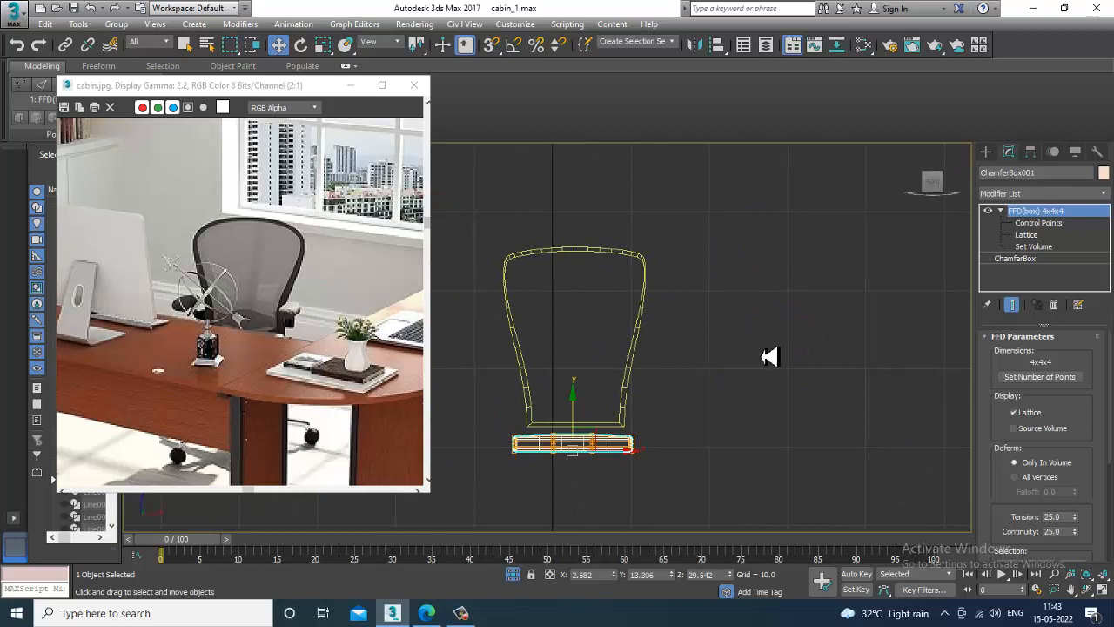
middle_drag(770, 356, 794, 362)
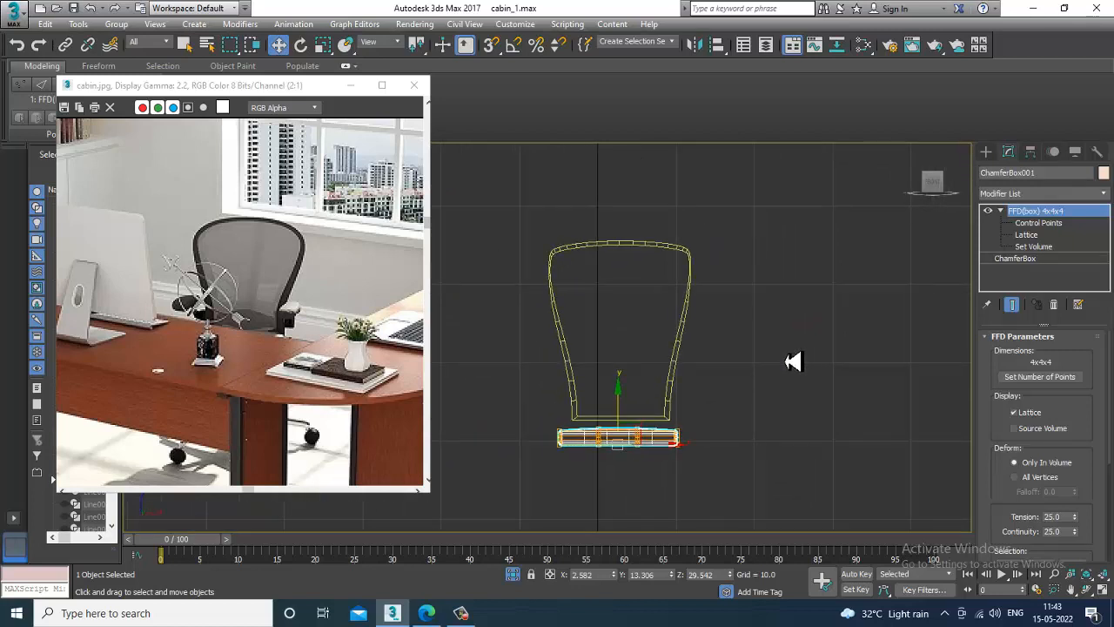
key(alt+w)
right_click(519, 297)
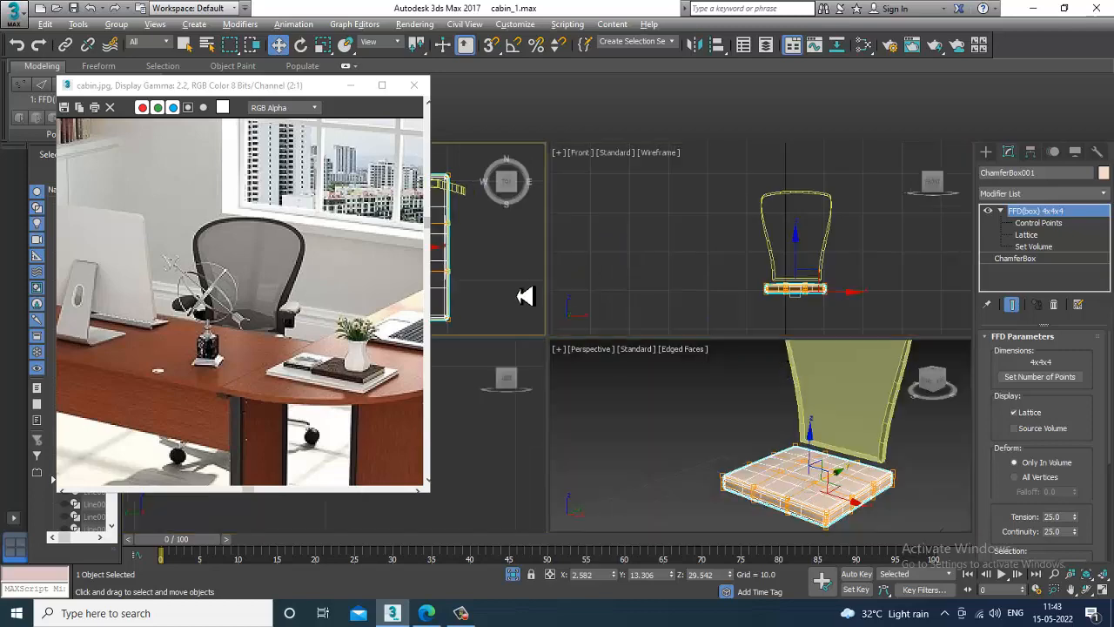
key(alt+w)
middle_drag(657, 268, 706, 331)
click(987, 155)
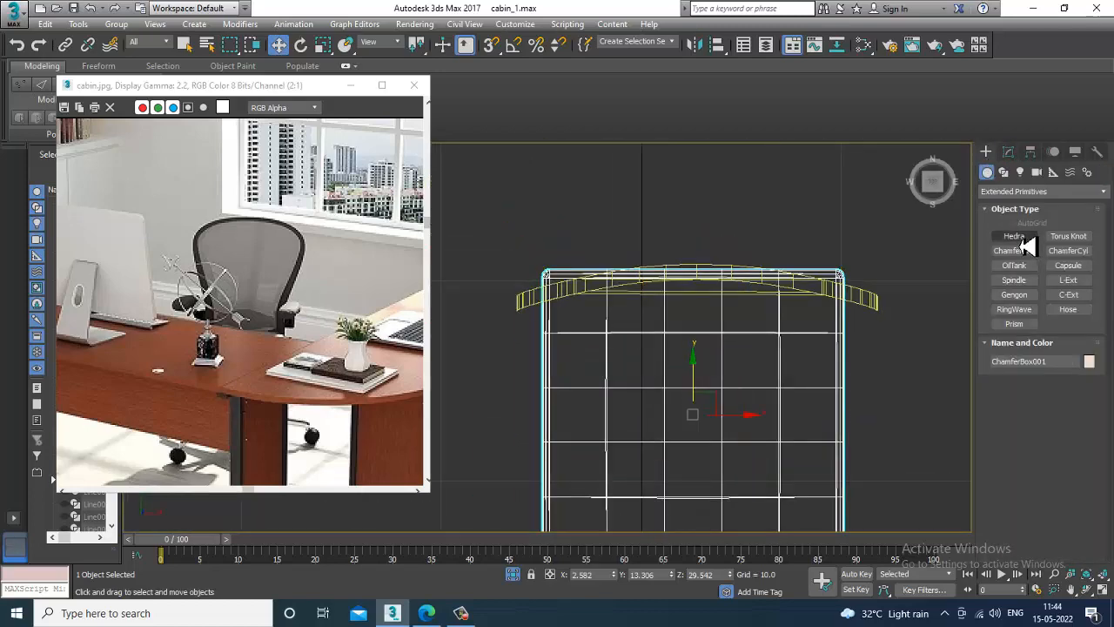
click(1003, 172)
click(1014, 248)
scroll(829, 300, up, 2)
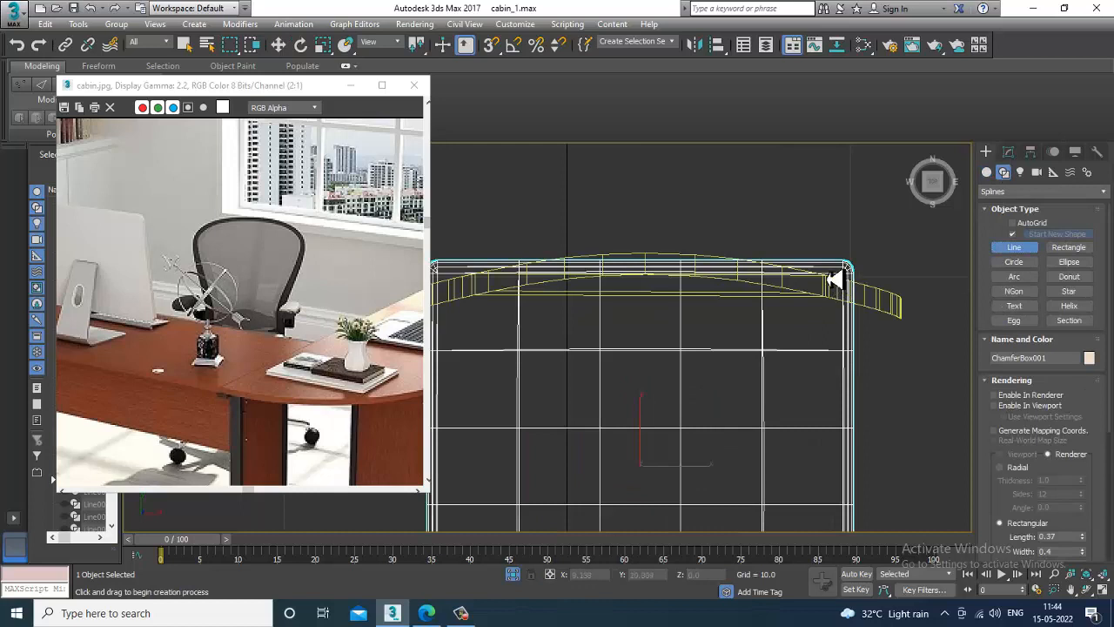
click(828, 280)
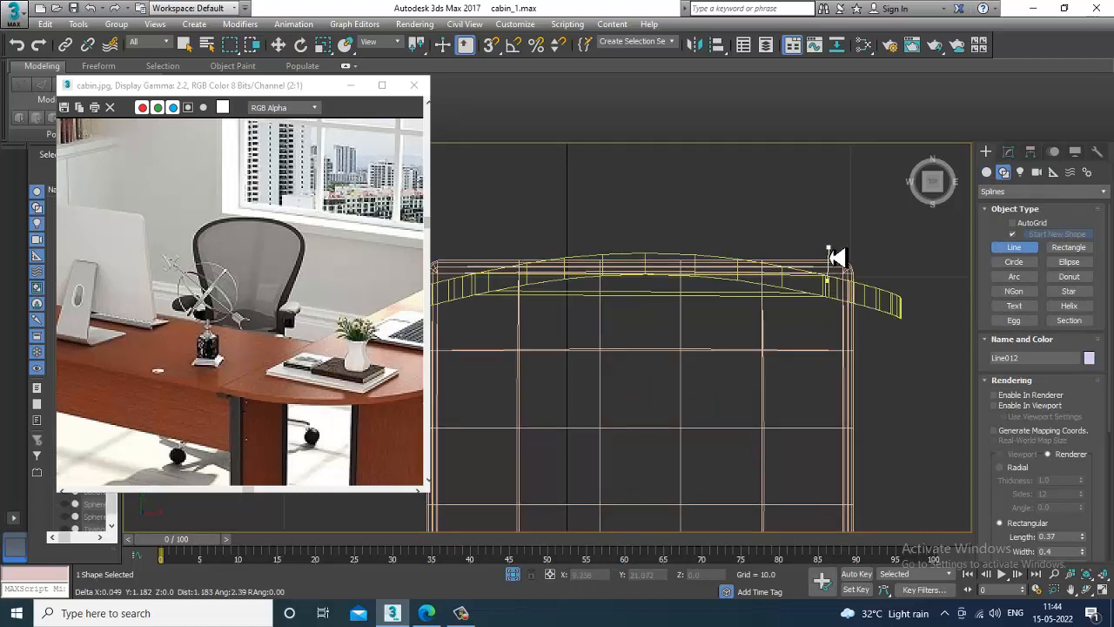
right_click(882, 525)
right_click(881, 523)
- Raise the armrest spline to the base of the backrest, adjust its vertices and discard it
key(alt+w)
right_click(862, 483)
key(alt+w)
scroll(845, 439, down, 8)
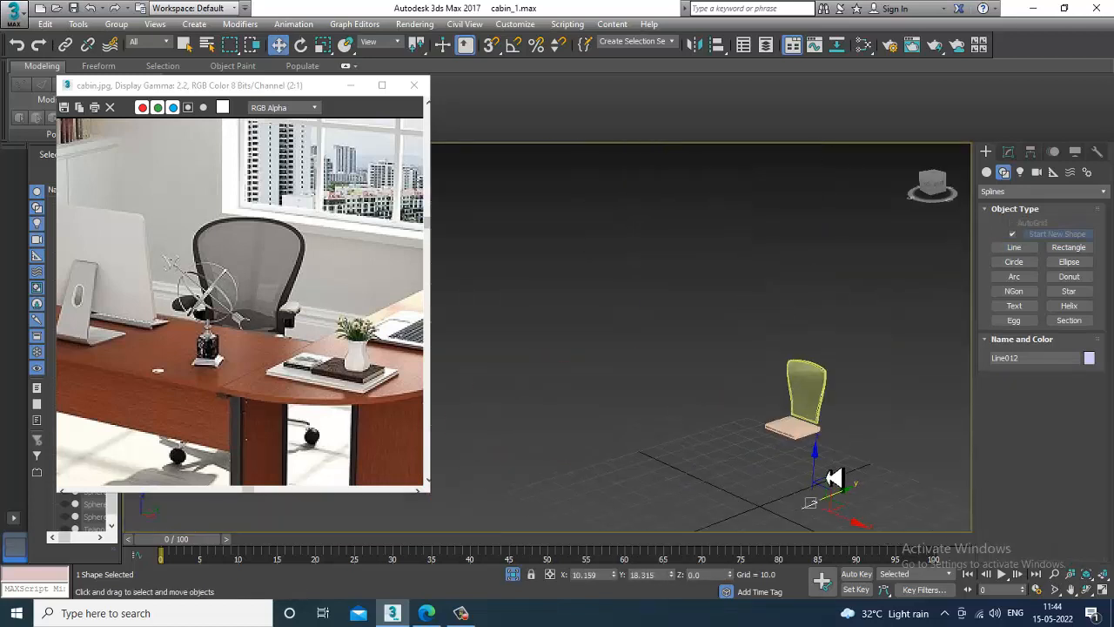
scroll(829, 394, up, 10)
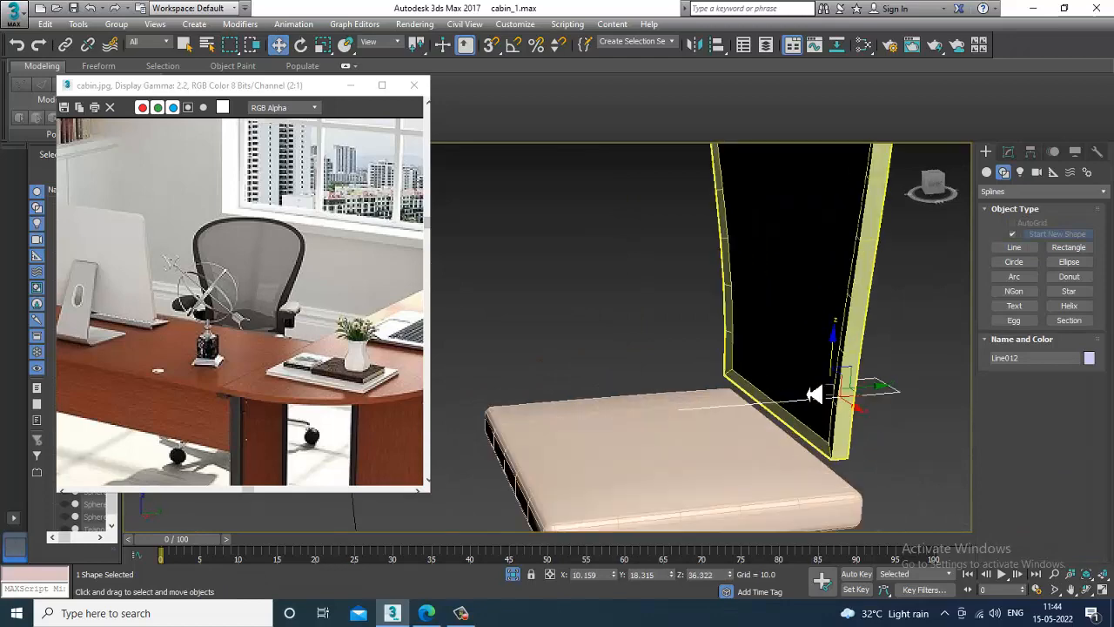
key(r)
alt+middle_drag(827, 394, 958, 359)
key(w)
key(1)
click(649, 423)
click(1052, 212)
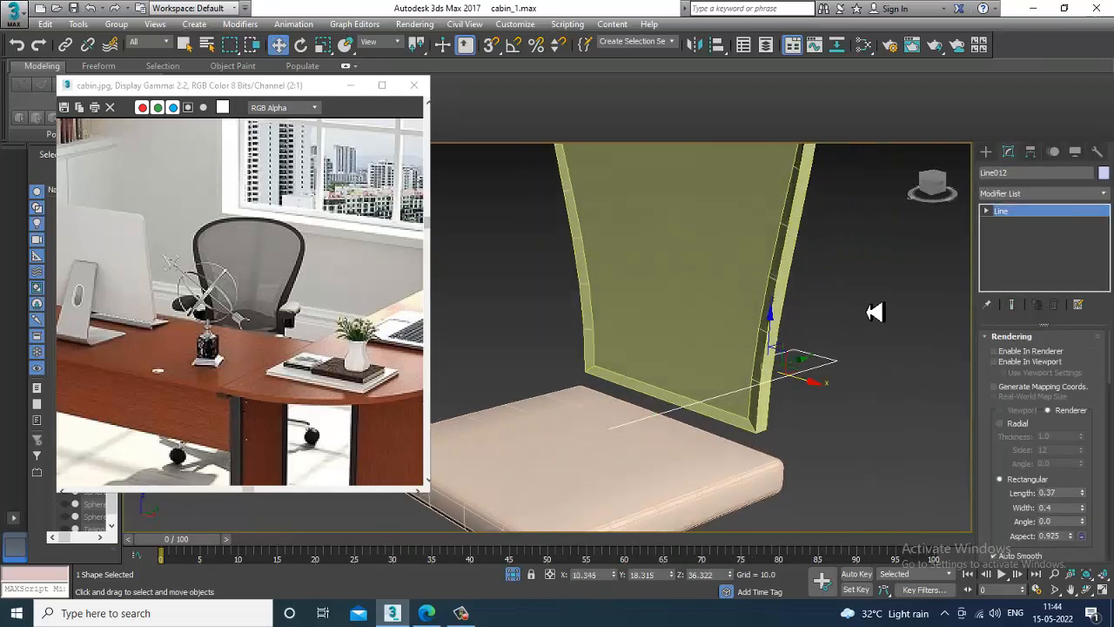
alt+middle_drag(876, 311, 859, 367)
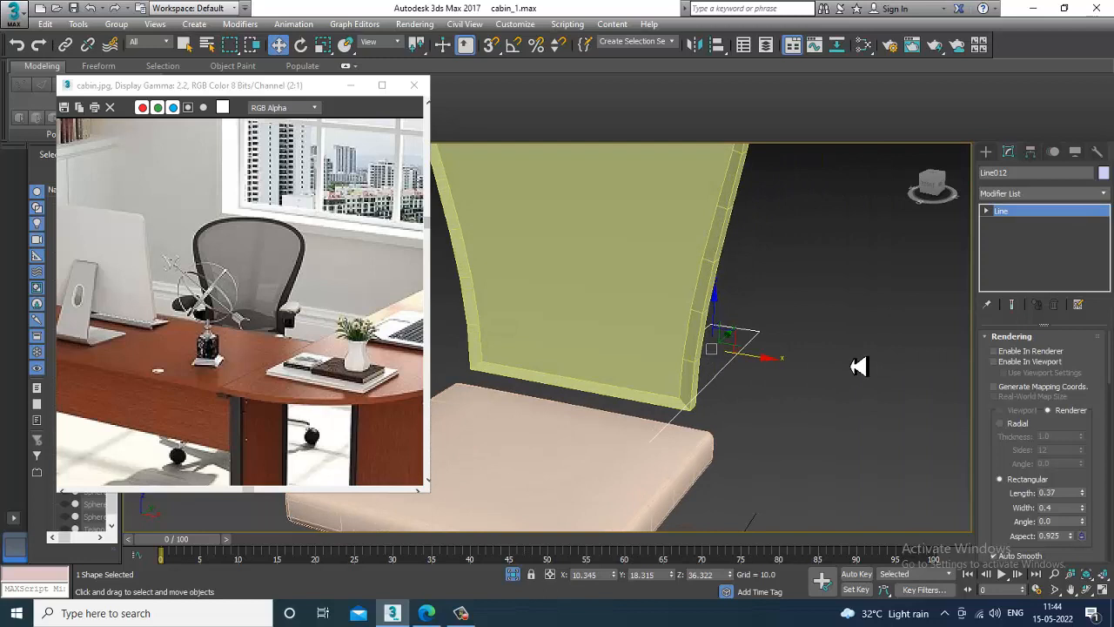
click(858, 366)
- Create an armrest box over the seat's side edge in the Top view, about 9.7 long, 2.2 wide and 1.3 high
click(988, 154)
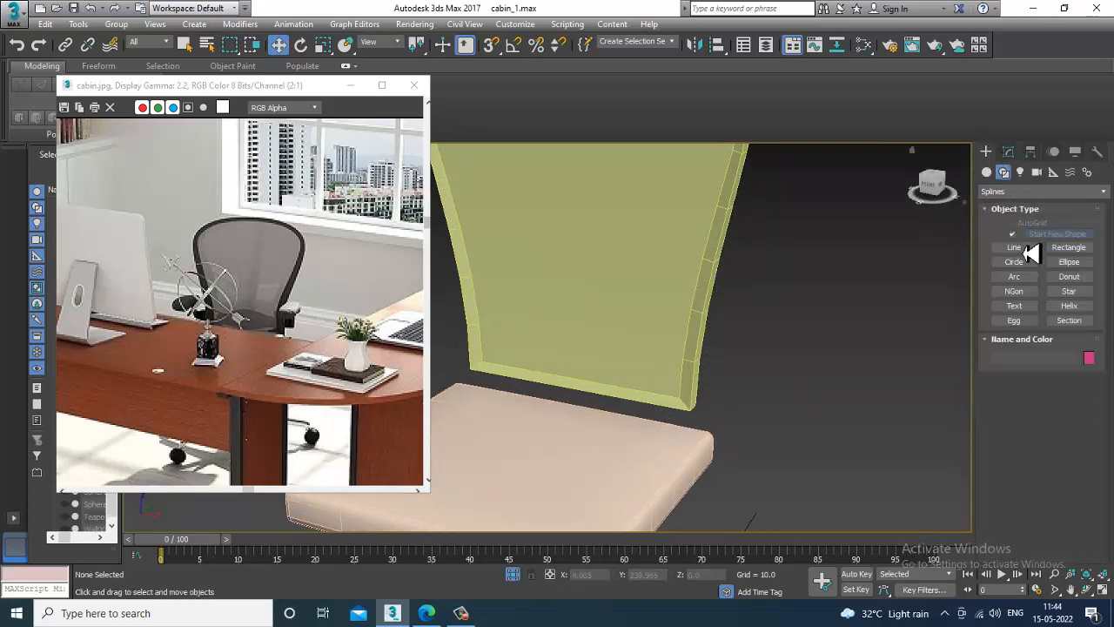
click(988, 173)
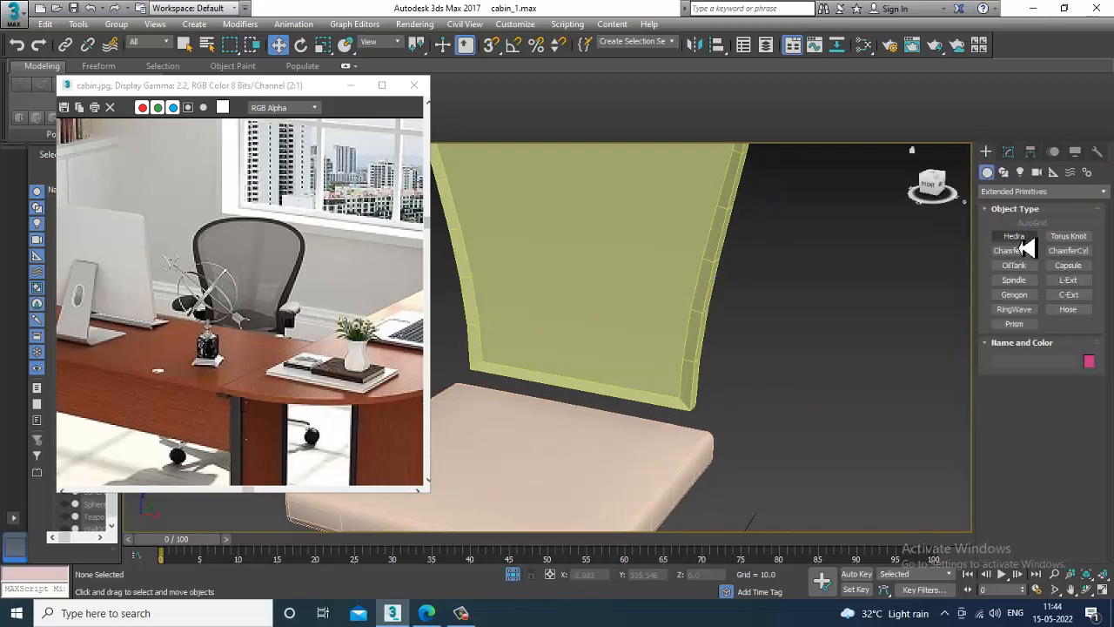
click(1042, 191)
click(1014, 202)
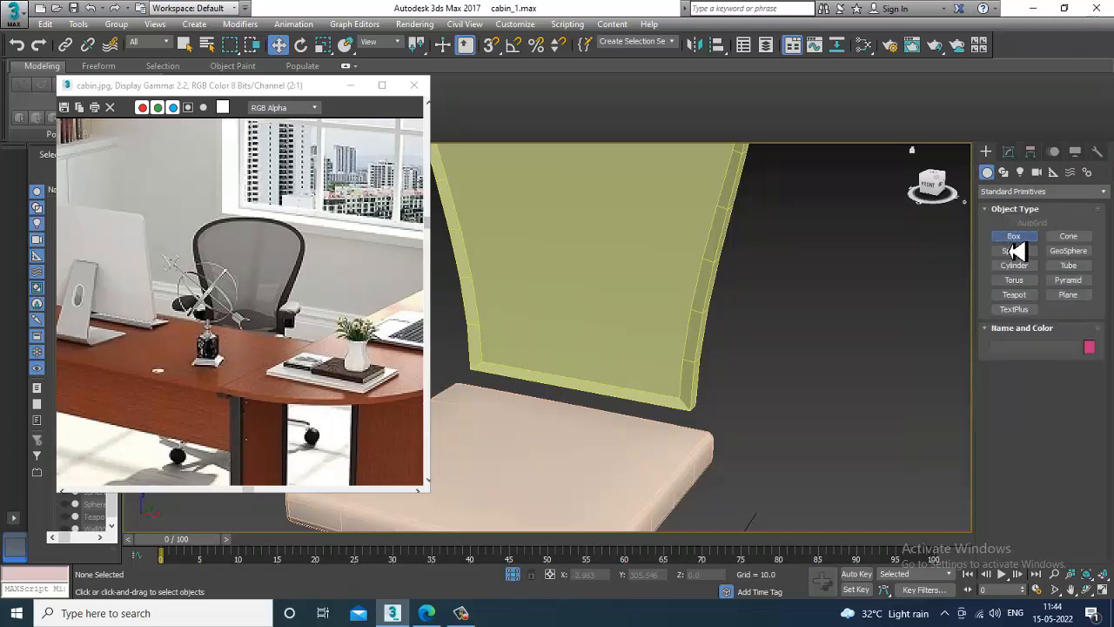
click(1014, 238)
key(alt+w)
middle_click(498, 288)
key(alt+w)
scroll(701, 294, down, 3)
middle_drag(711, 299, 676, 266)
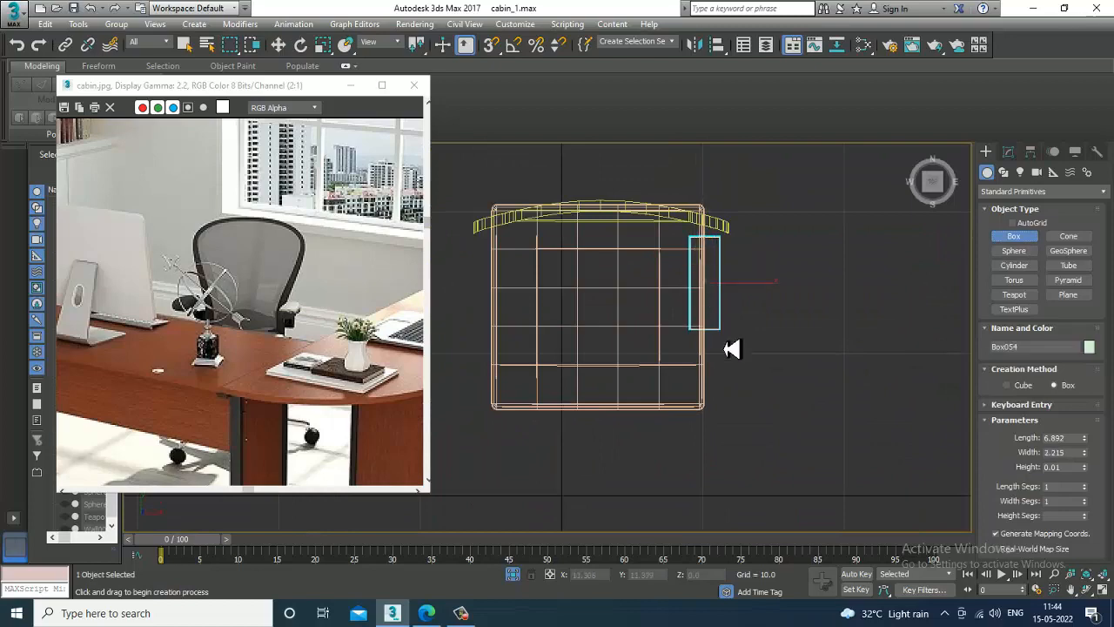
drag(734, 396, 722, 385)
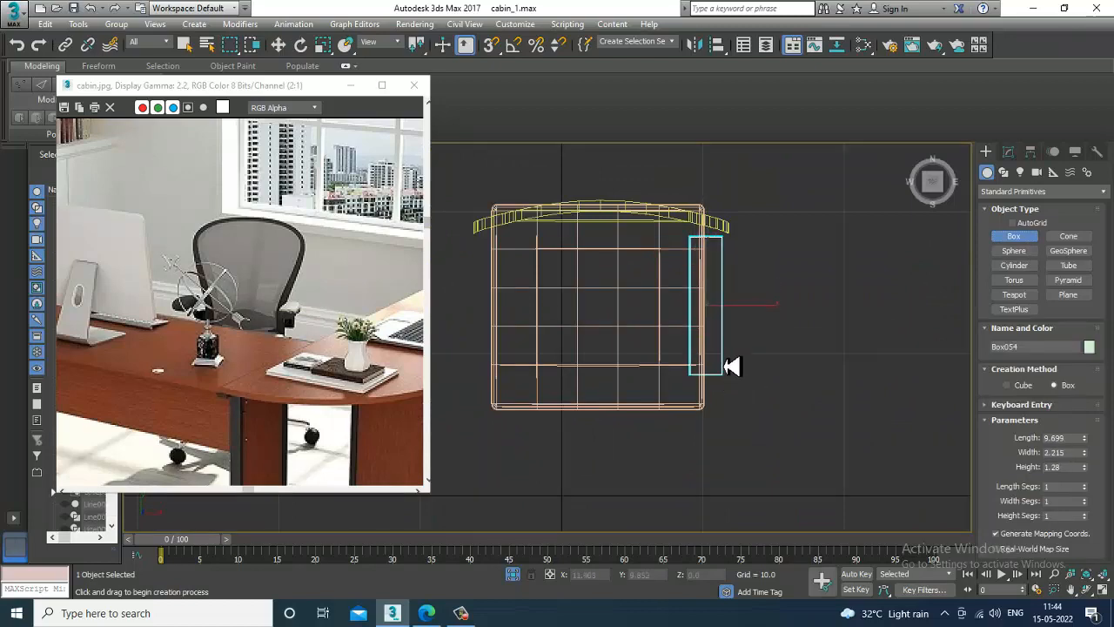
key(w)
- Raise the armrest box in the Perspective view until it sits above the seat's side, in front of the backrest
key(alt+w)
middle_click(754, 380)
key(z)
key(alt+w)
scroll(752, 397, down, 4)
alt+middle_drag(751, 398, 714, 428)
scroll(703, 390, down, 5)
drag(695, 396, 696, 168)
alt+middle_drag(695, 167, 703, 356)
scroll(712, 176, up, 3)
drag(694, 342, 687, 316)
alt+middle_drag(721, 328, 622, 336)
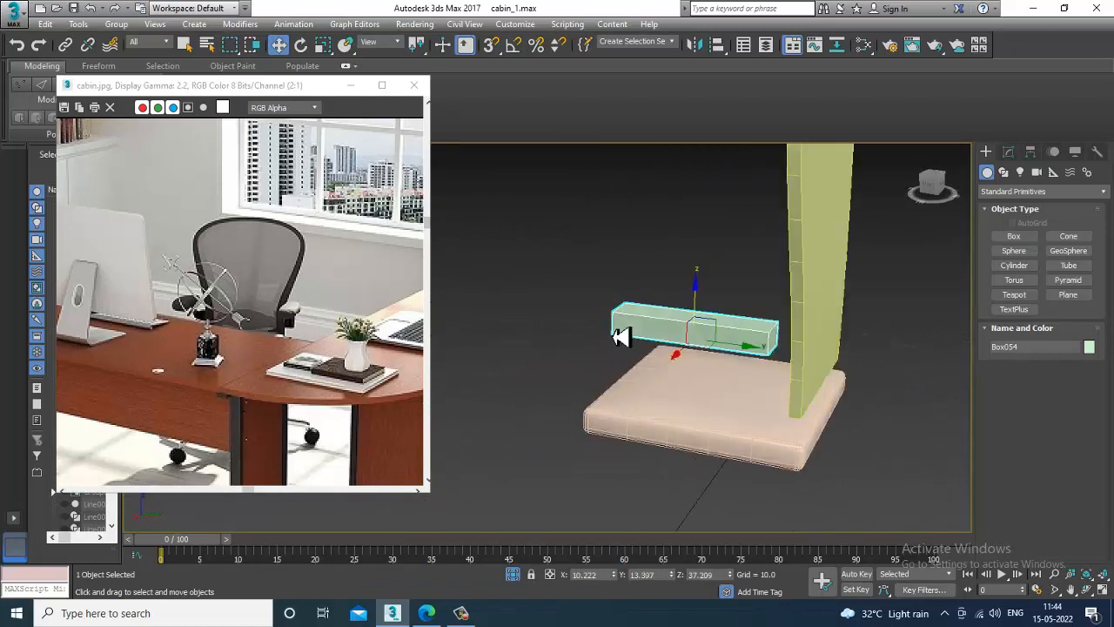
- Convert the armrest box to an Editable Poly
middle_drag(737, 357, 639, 292)
scroll(662, 353, up, 3)
right_click(640, 293)
mouse_move(723, 445)
click(810, 460)
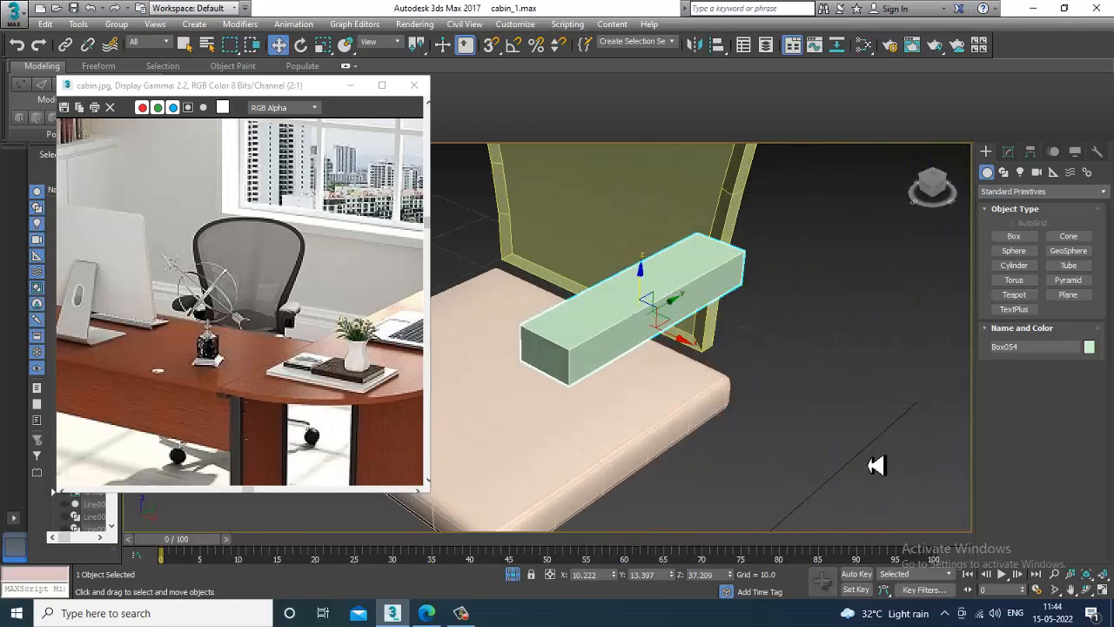
- Connect the ring of lengthwise armrest edges with 3 segments to divide the box along its length
alt+middle_drag(812, 409, 857, 404)
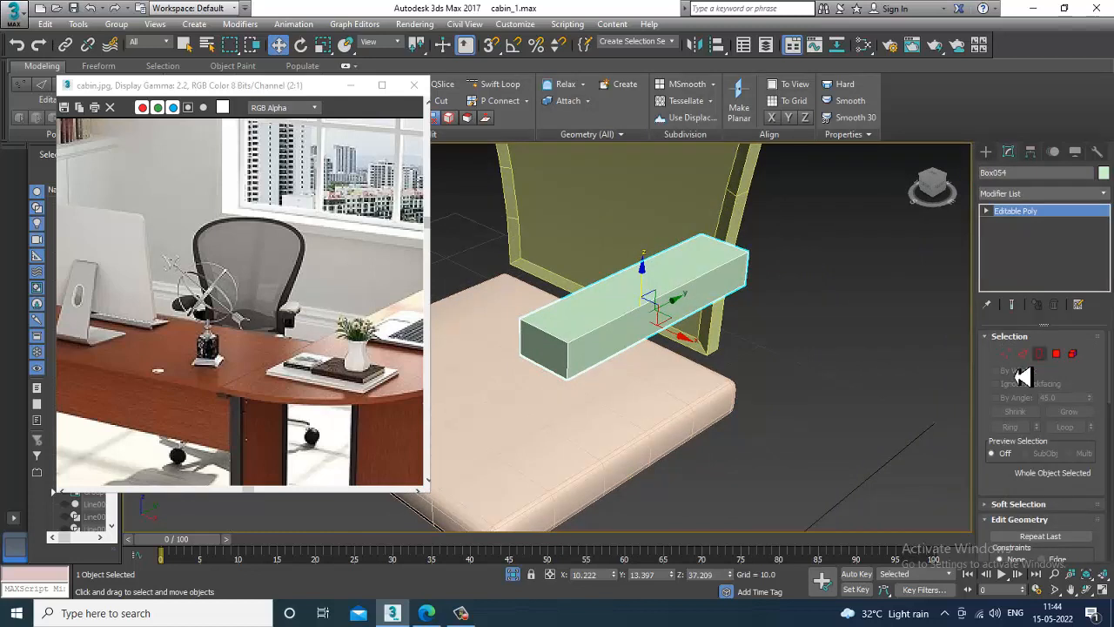
click(592, 334)
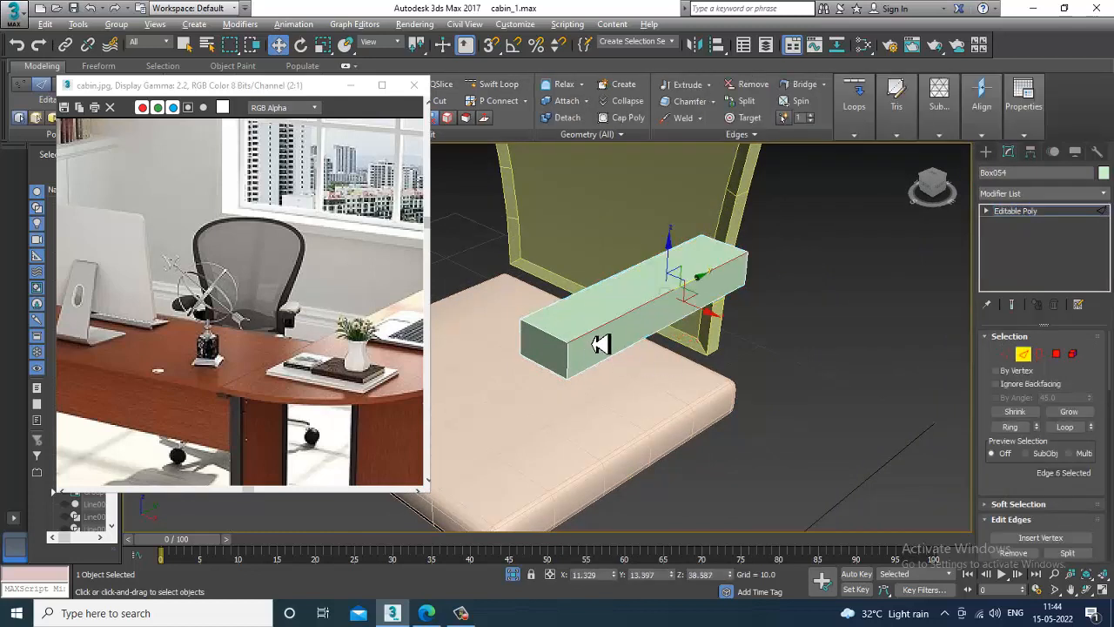
key(alt+r)
scroll(1045, 490, down, 3)
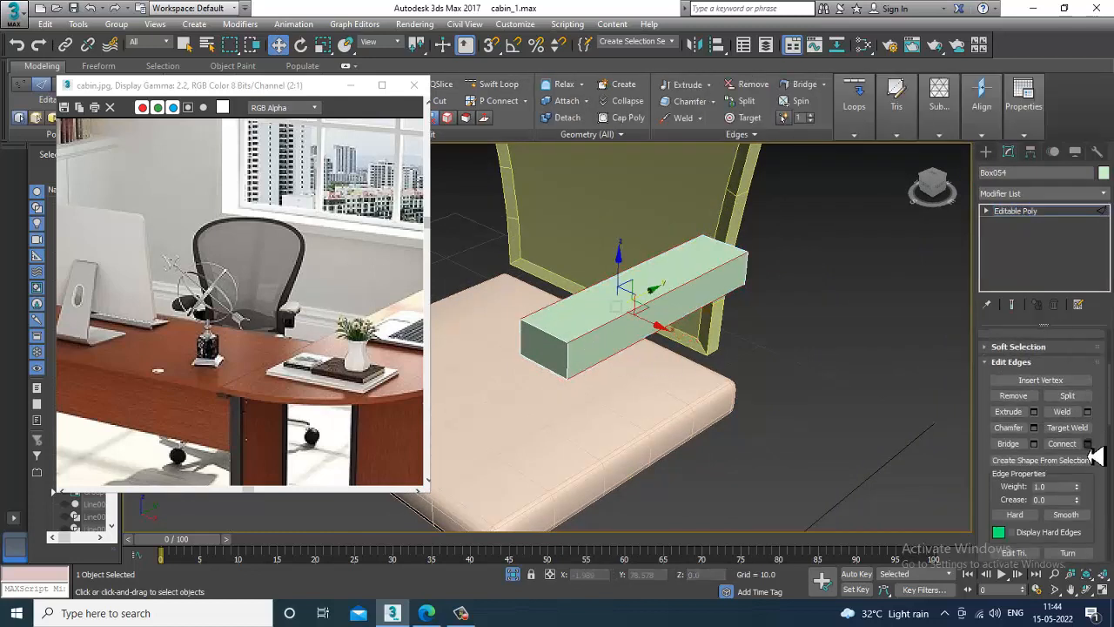
click(1089, 444)
click(558, 345)
click(559, 345)
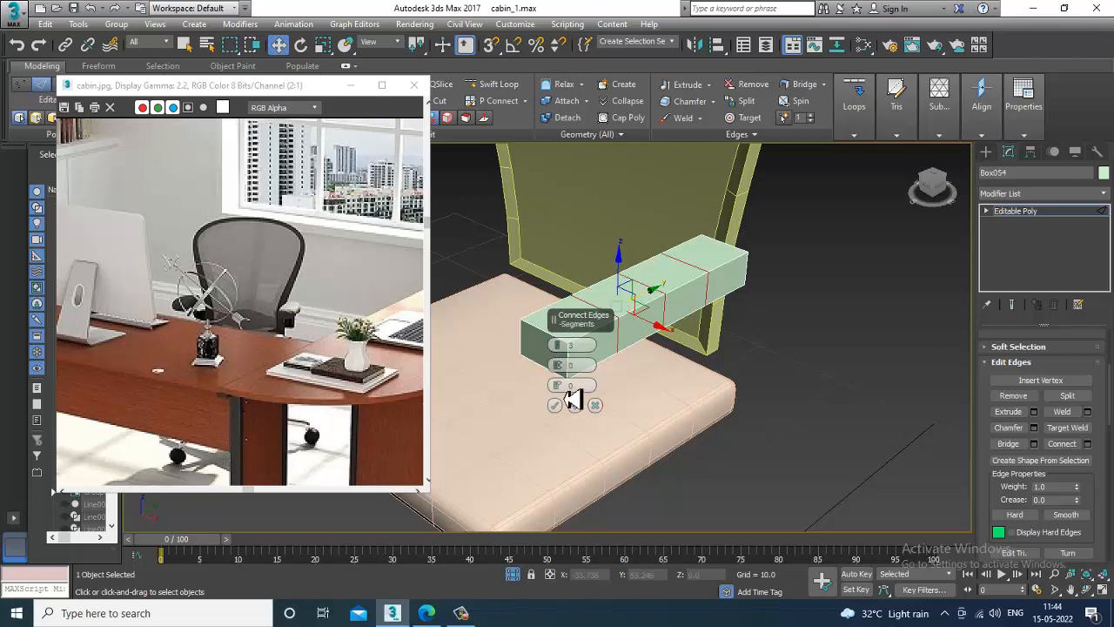
click(556, 406)
- Connect the ring of widthwise armrest edges with 3 segments to divide the box across its width
alt+middle_drag(562, 418, 605, 379)
click(593, 352)
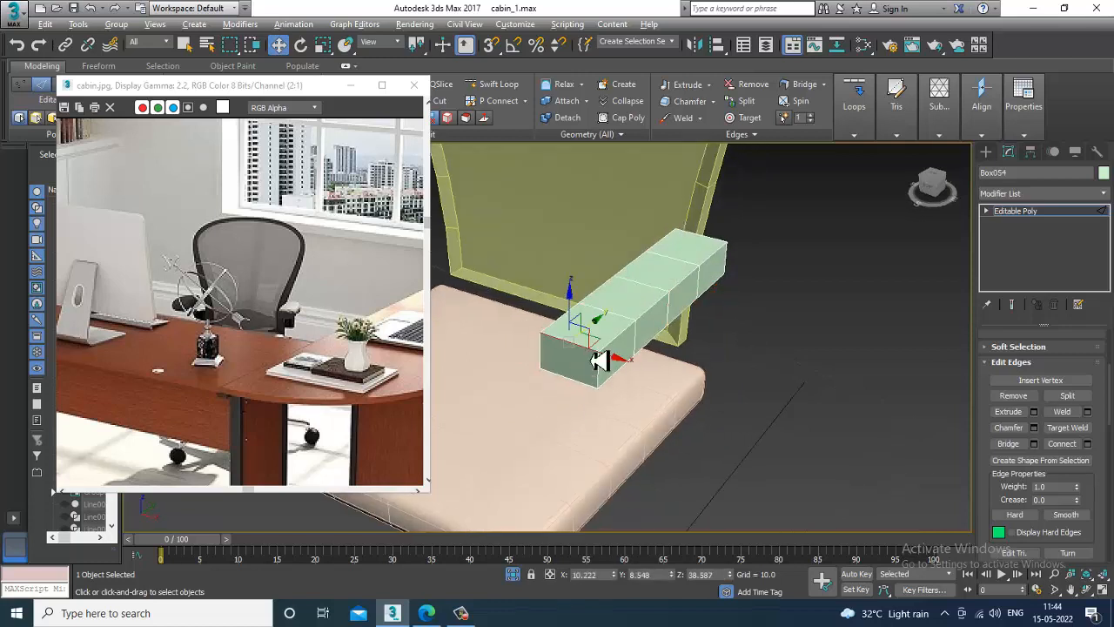
key(alt+r)
click(1088, 444)
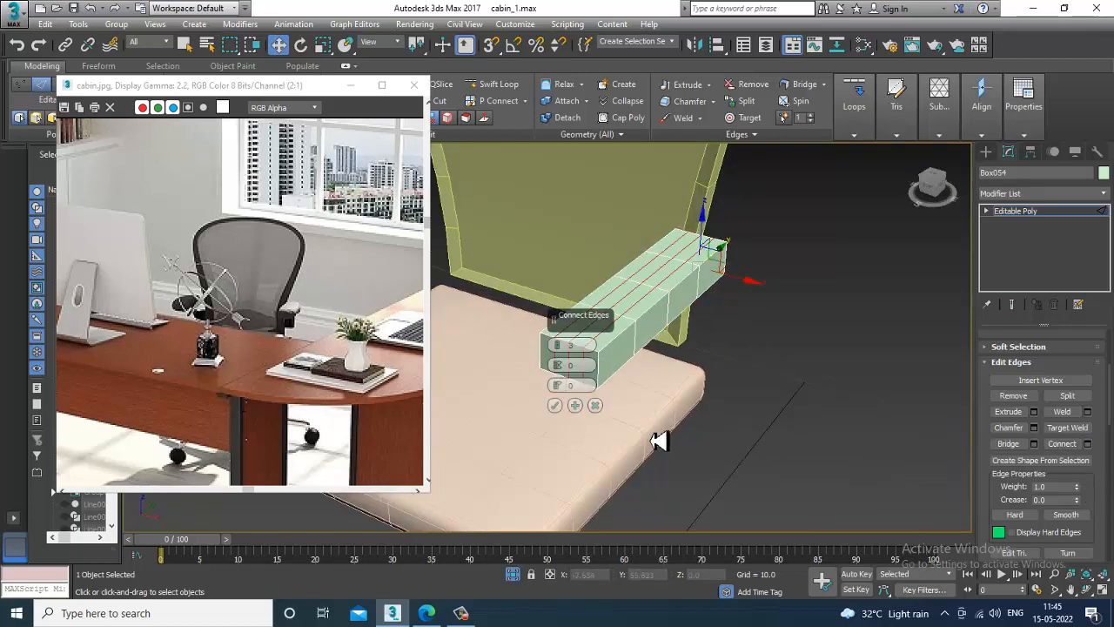
click(555, 405)
click(1025, 212)
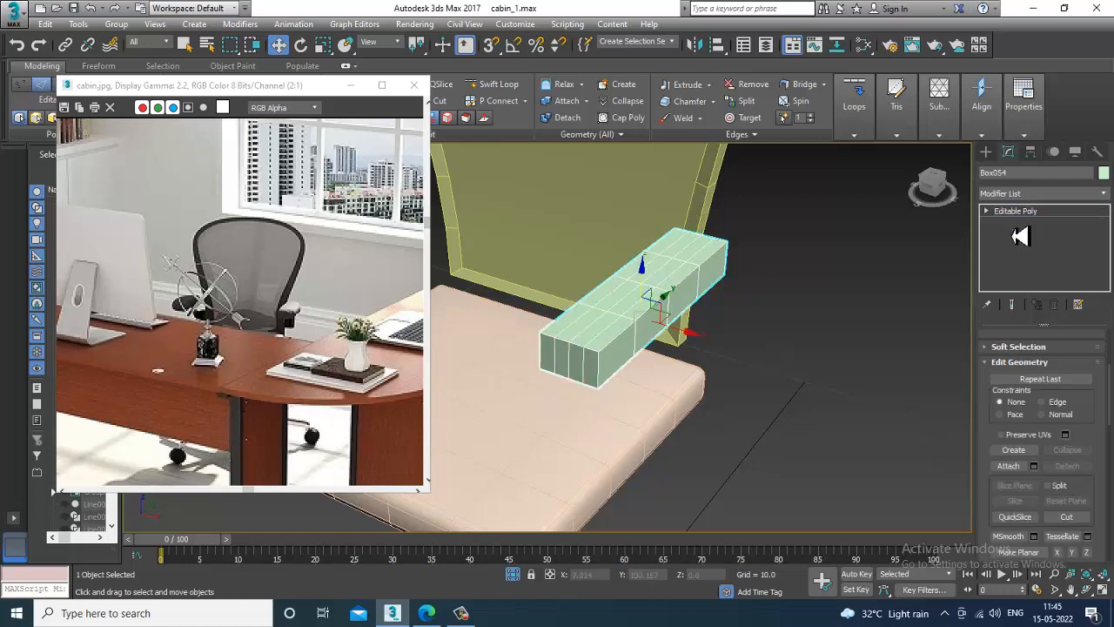
- Connect the ring of vertical armrest edges with 3 segments to divide the box across its height
alt+middle_drag(642, 370, 640, 303)
key(2)
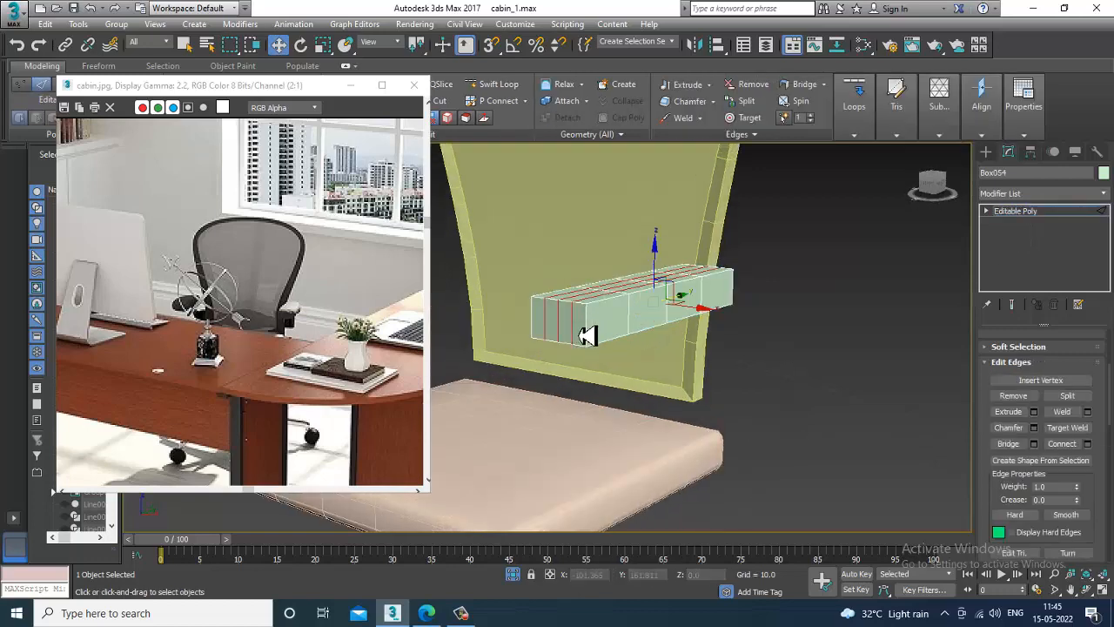
click(1089, 445)
click(555, 405)
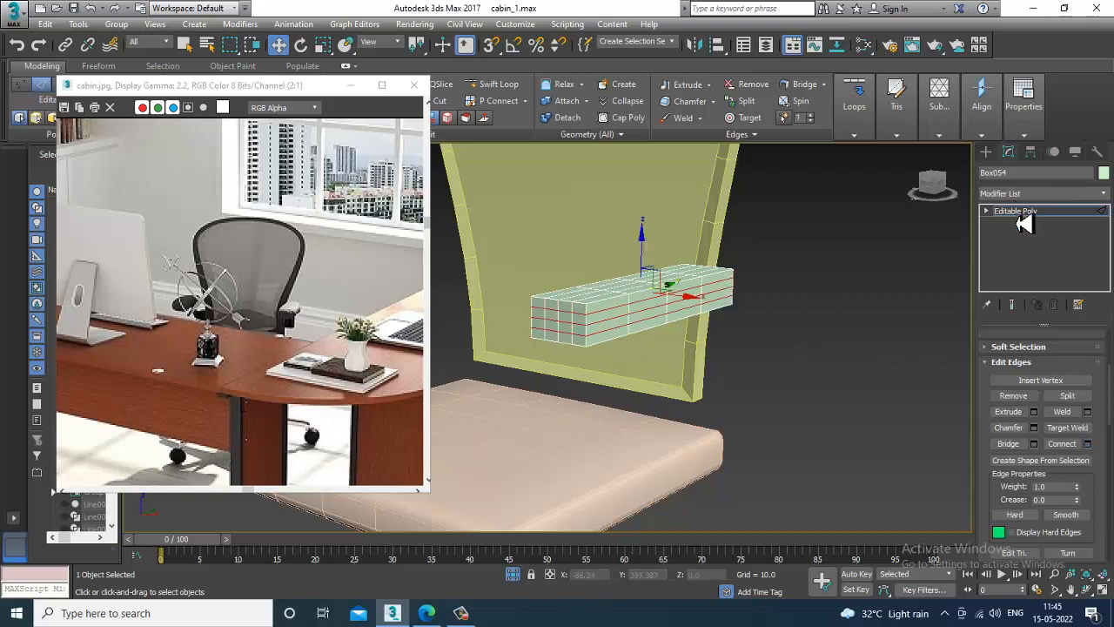
- Leave edge editing and apply a TurboSmooth modifier to the armrest box
click(1025, 213)
click(1054, 193)
key(t)
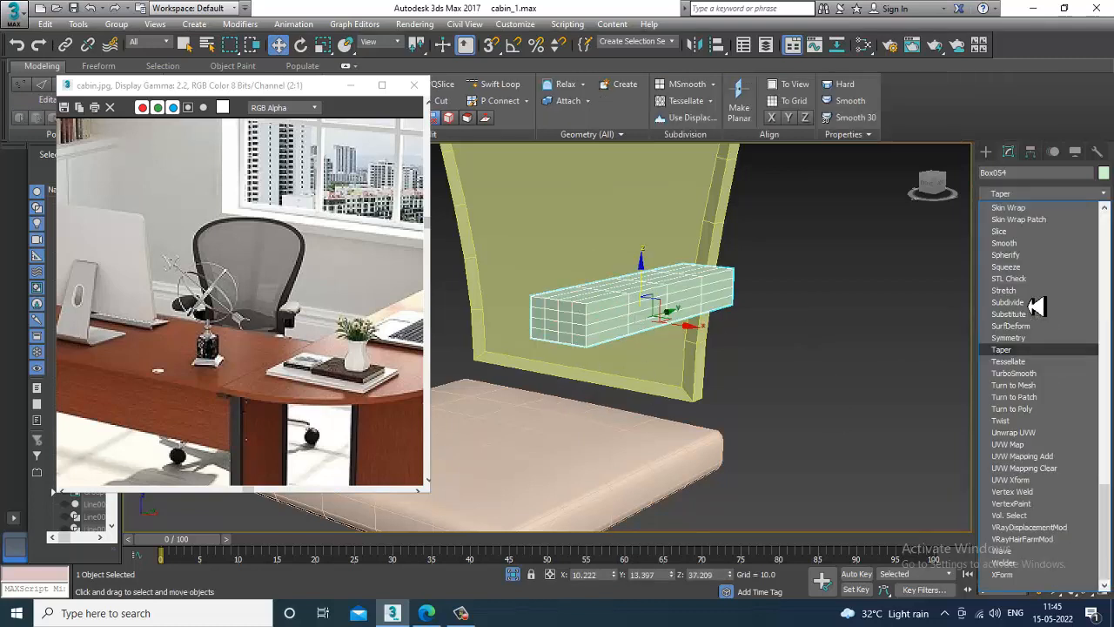
click(1036, 374)
alt+middle_drag(853, 377, 720, 296)
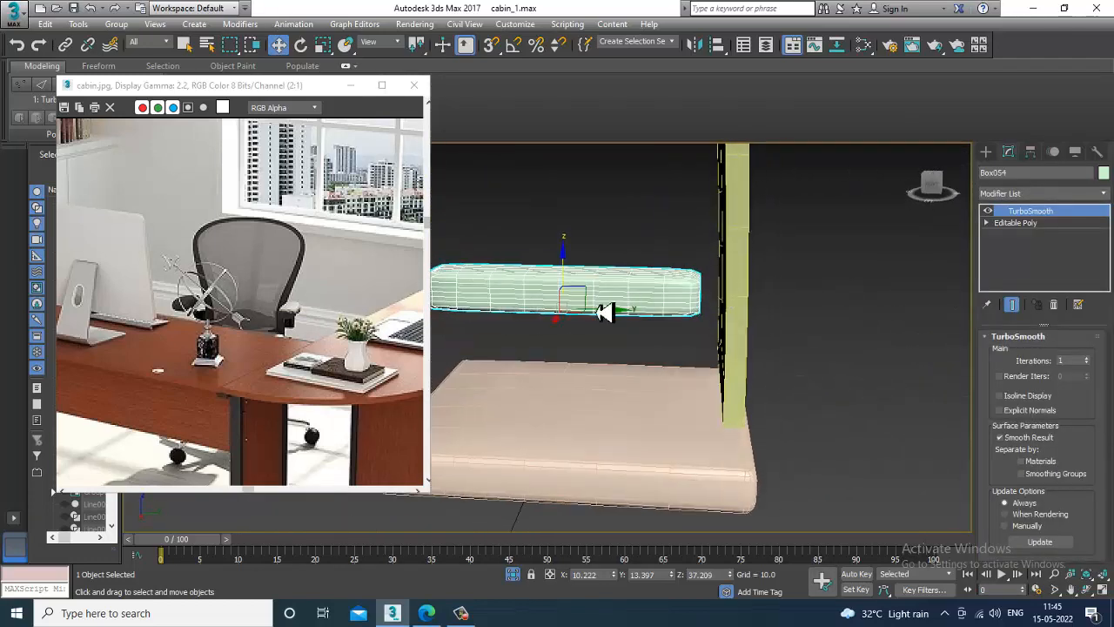
- Move the smoothed armrest back along the Y axis until its rear end reaches the backrest
drag(612, 324, 617, 325)
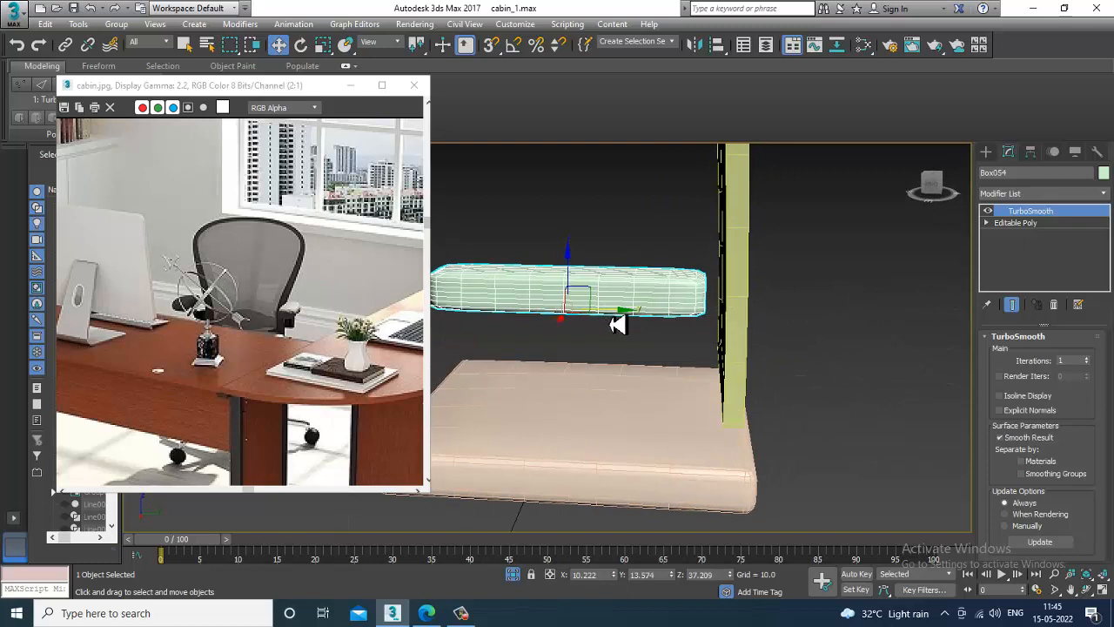
alt+middle_drag(616, 324, 657, 327)
drag(633, 318, 675, 315)
alt+middle_drag(676, 315, 677, 356)
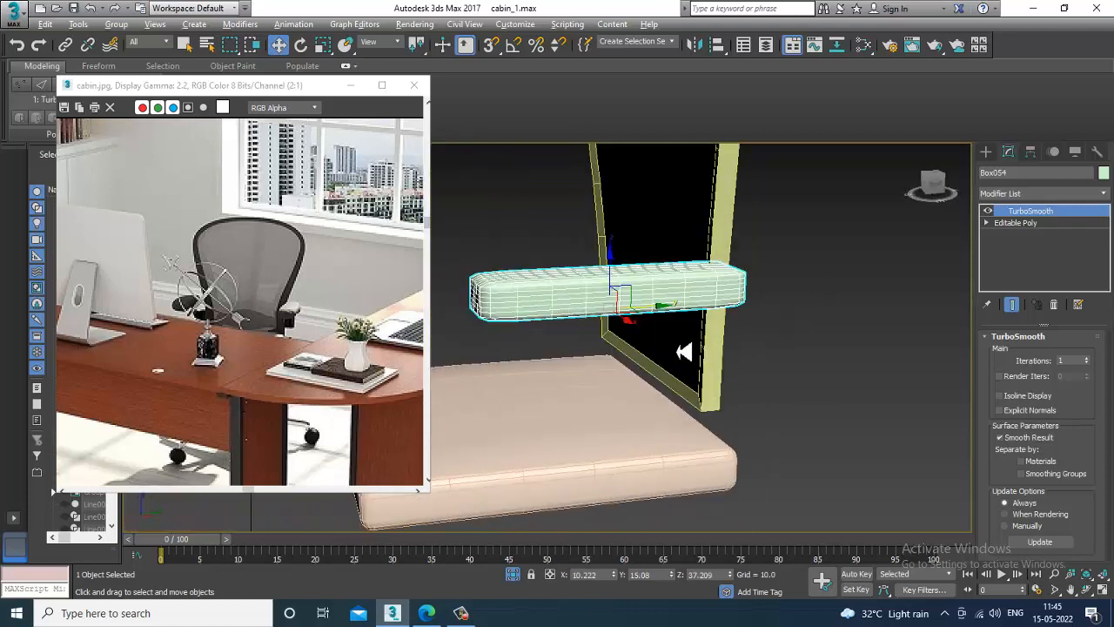
- Draw an L-shaped bracket line in the Front view, down from the armrest's underside and about 1.07 units inwards towards the backrest frame
click(985, 151)
key(alt+w)
right_click(506, 422)
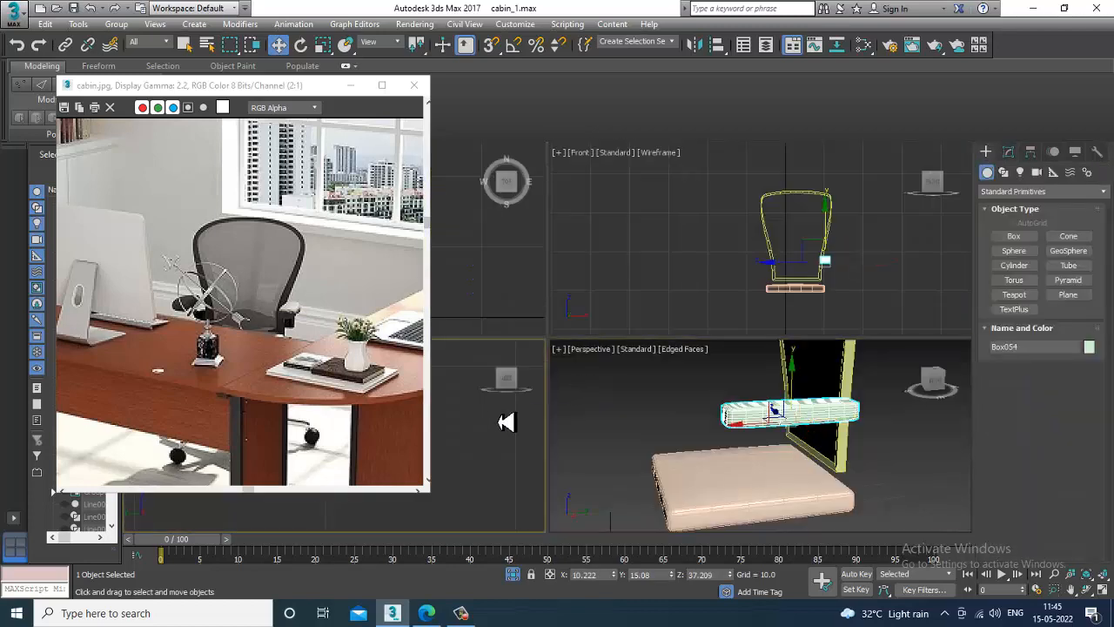
right_click(864, 310)
key(alt+w)
scroll(876, 275, up, 2)
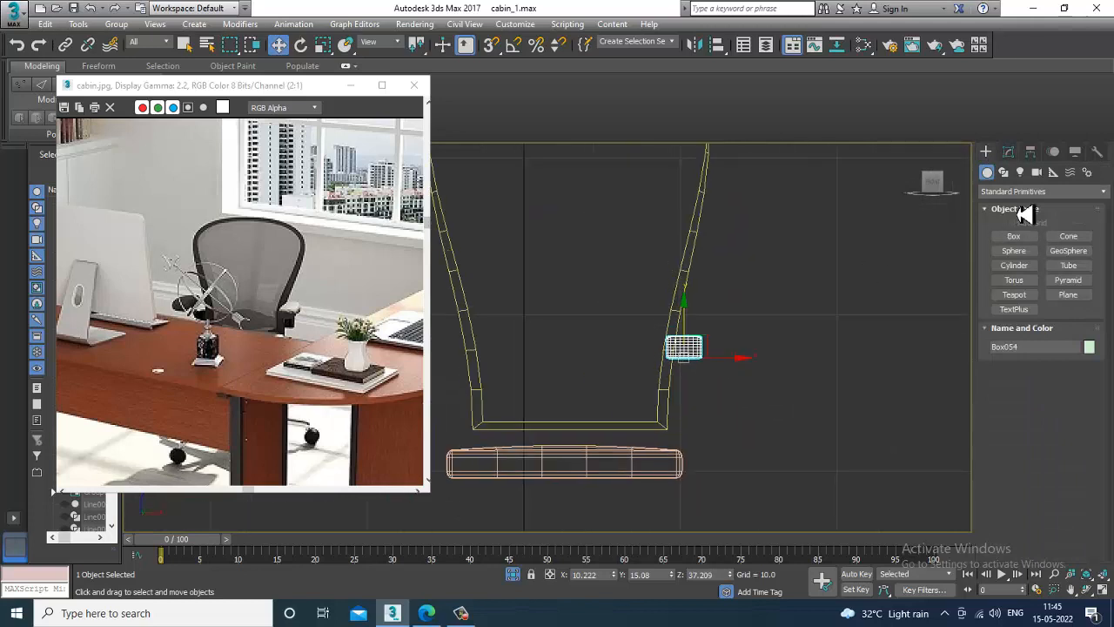
click(1004, 172)
click(1014, 247)
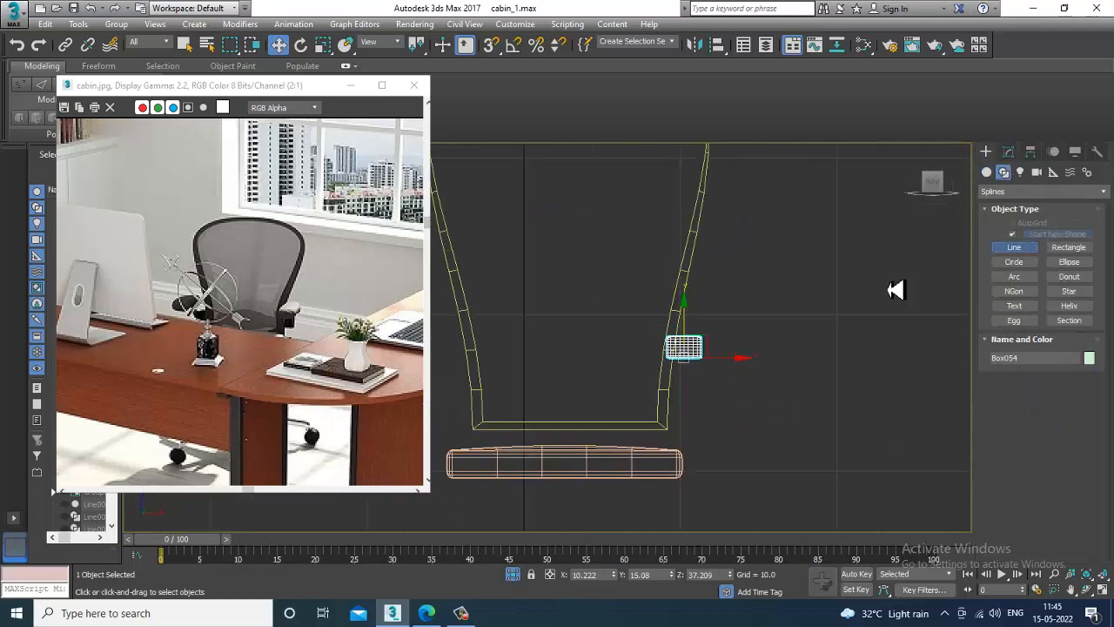
click(684, 355)
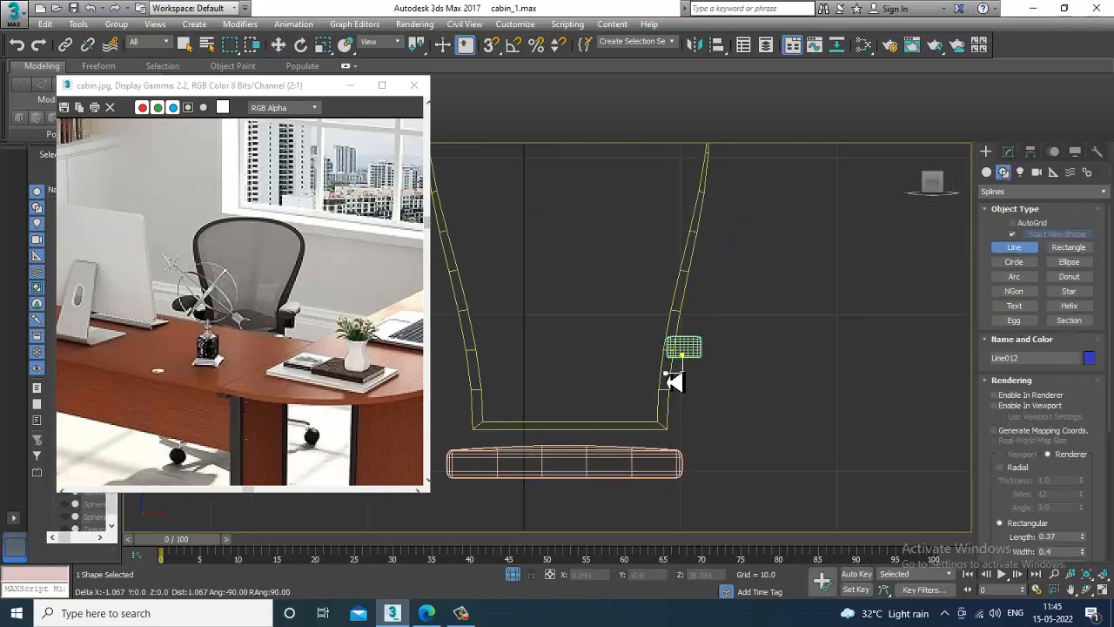
right_click(672, 378)
- Move the bracket line along the Y axis in the Perspective view to the armrest's rear end
key(alt+w)
right_click(786, 453)
key(z)
key(alt+w)
scroll(788, 454, down, 8)
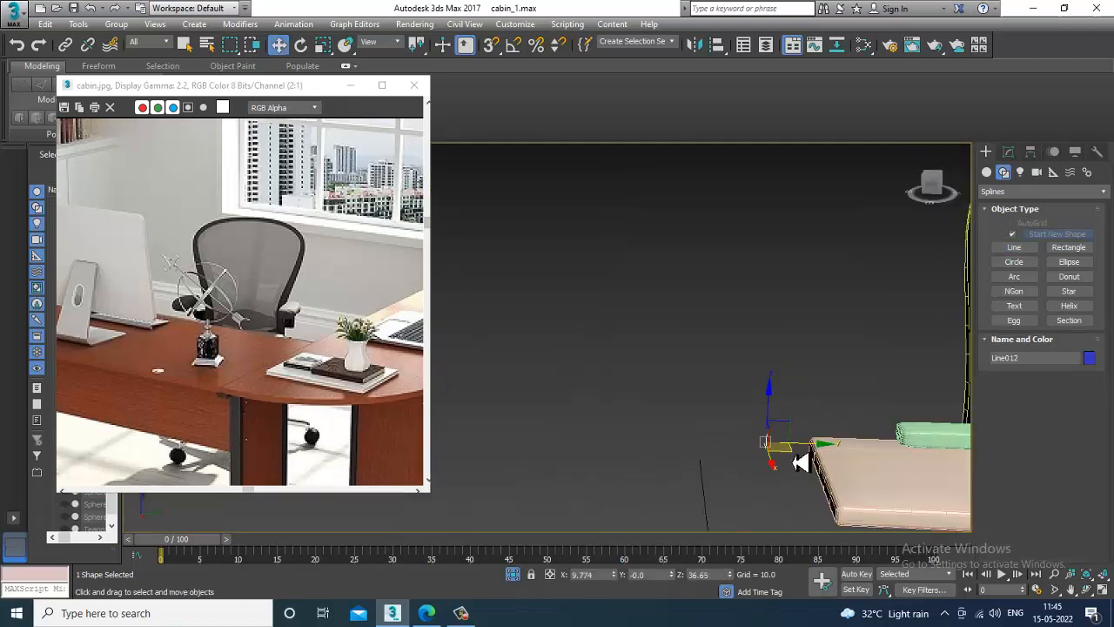
scroll(822, 471, up, 4)
drag(663, 427, 798, 430)
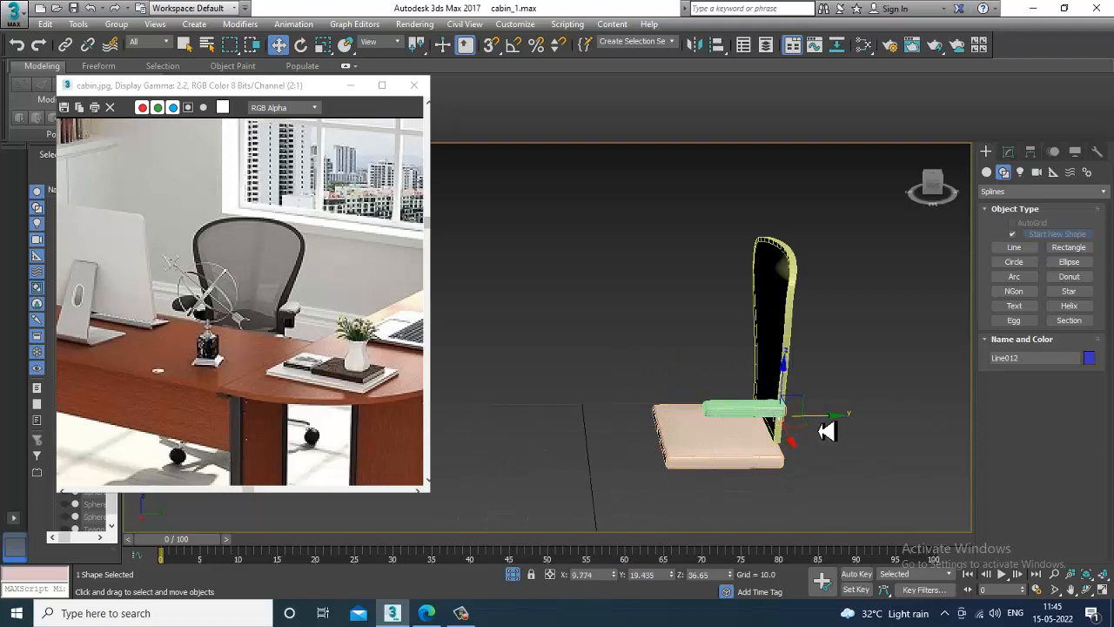
- Rotate the chair backrest so that its top leans backwards
click(784, 322)
key(e)
drag(735, 333, 838, 352)
key(w)
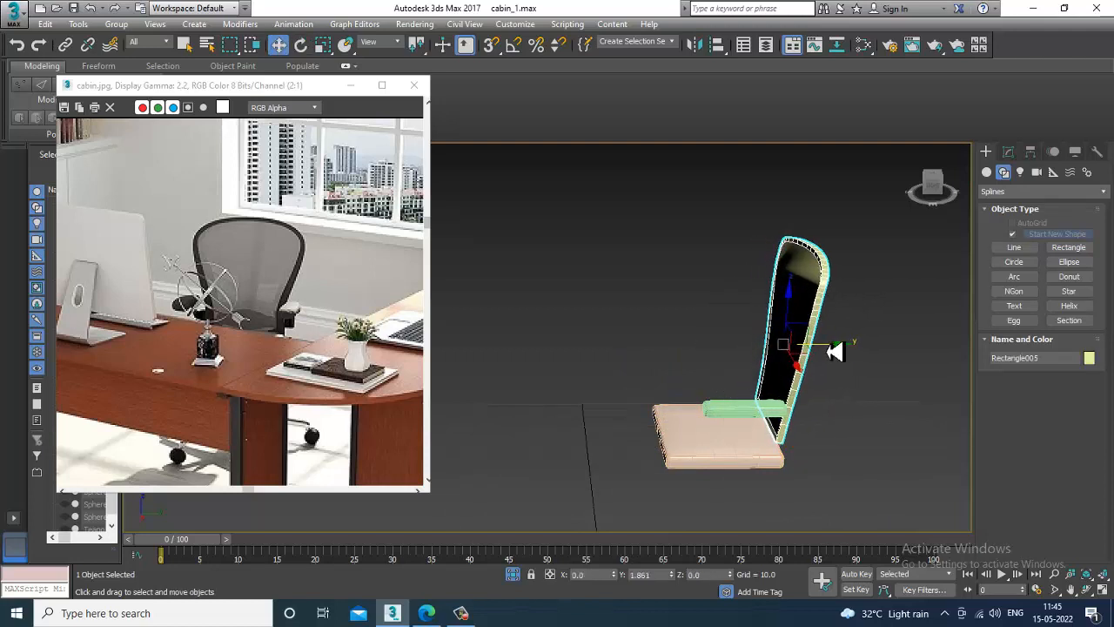
- Shift the bracket line back along Y against the tilted backrest frame and make it render as a solid in the viewport
alt+middle_drag(837, 351, 674, 319)
alt+middle_drag(674, 318, 744, 362)
scroll(742, 362, up, 4)
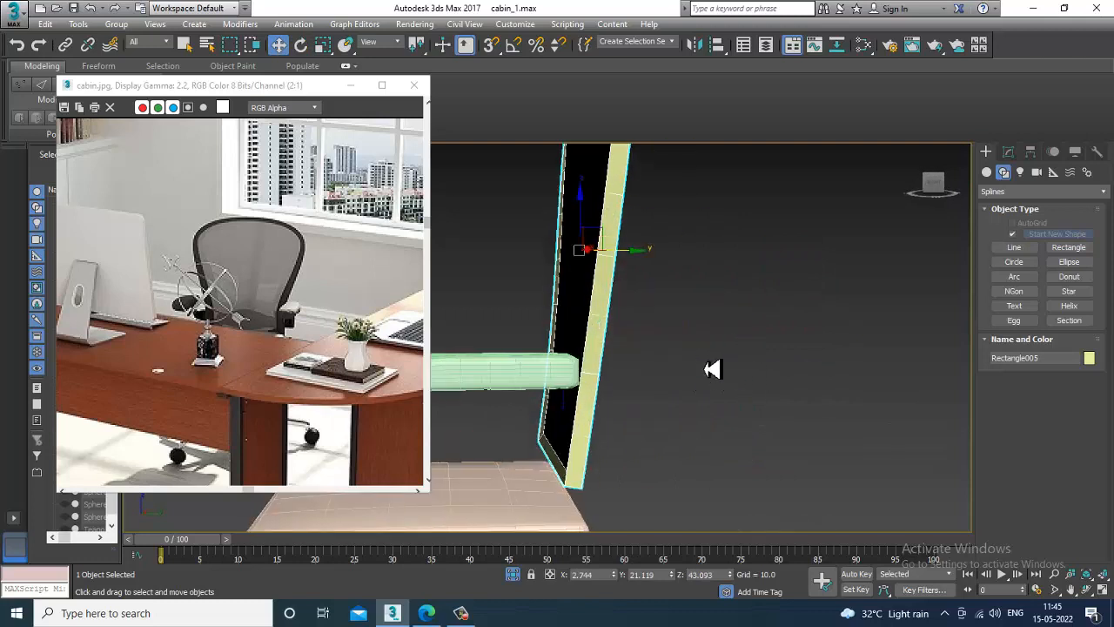
click(558, 379)
click(581, 416)
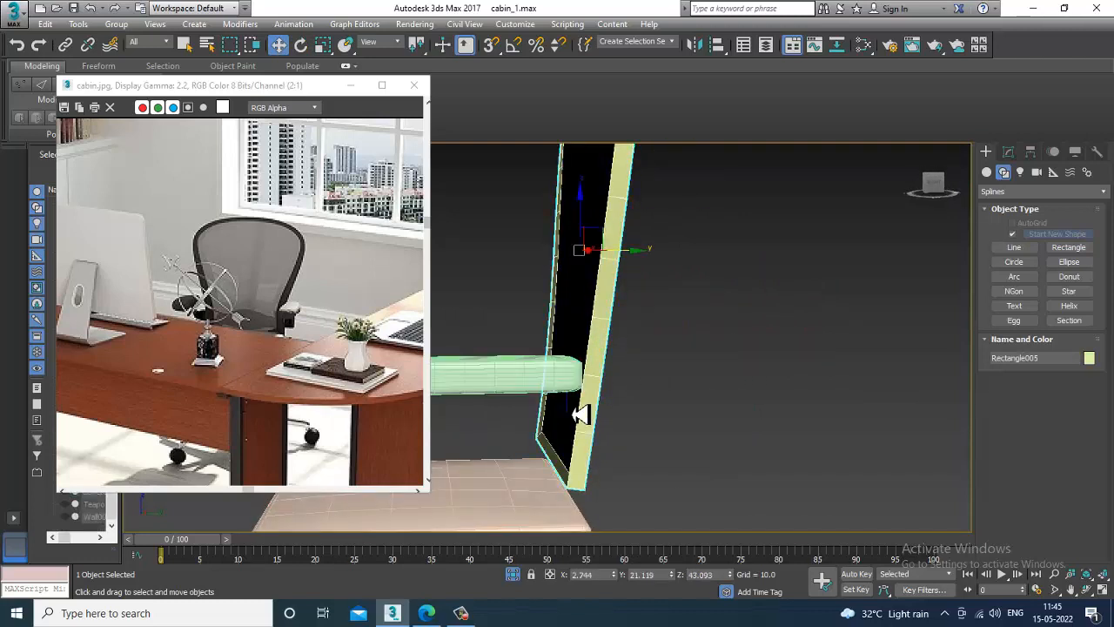
click(573, 416)
alt+middle_drag(570, 415, 671, 381)
click(1008, 153)
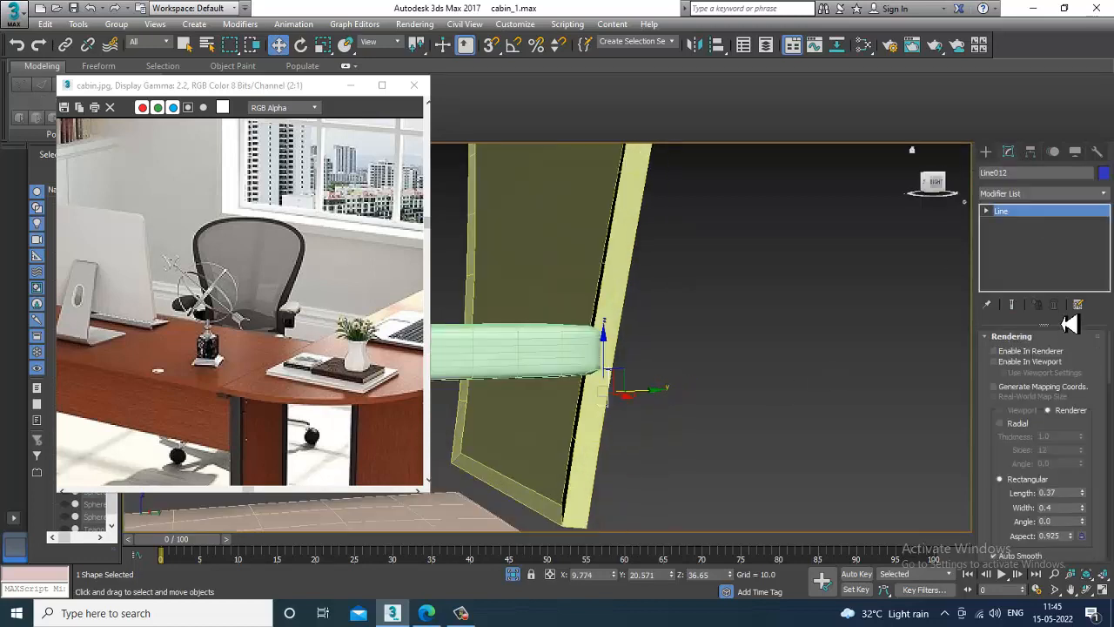
alt+middle_drag(655, 386, 686, 403)
- Move the armrest further back along the Y axis to meet the tilted backrest
click(604, 374)
drag(484, 396, 537, 398)
alt+middle_drag(557, 407, 760, 348)
- Try to mirror the armrest and its bracket as a copy about the Y axis and move it about -14.5 units along X
ctrl+click(686, 366)
scroll(684, 345, down, 4)
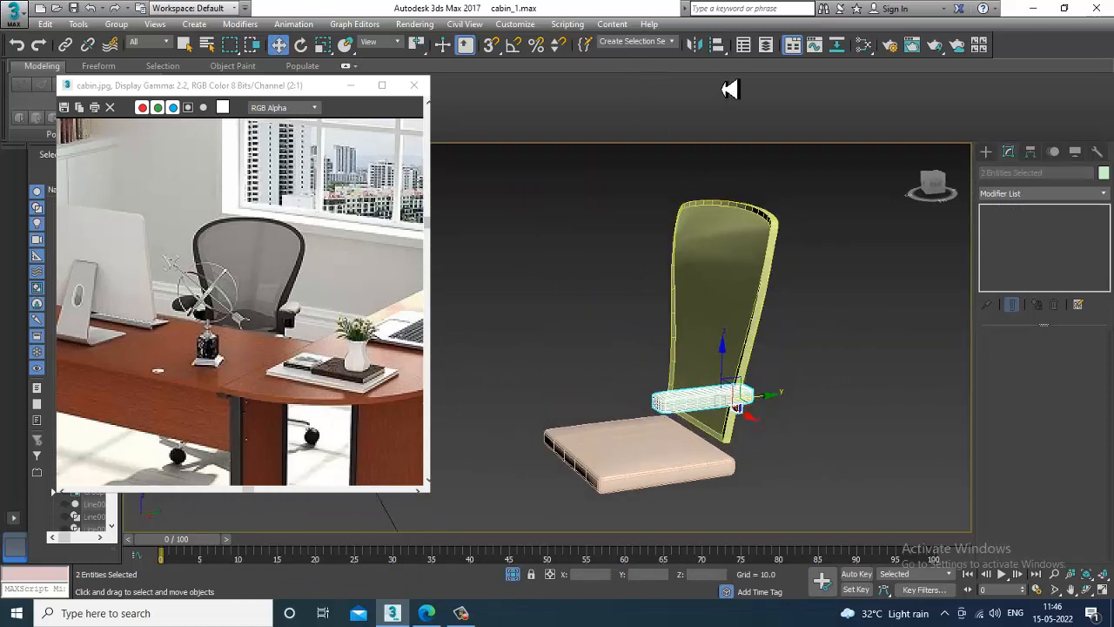
click(696, 46)
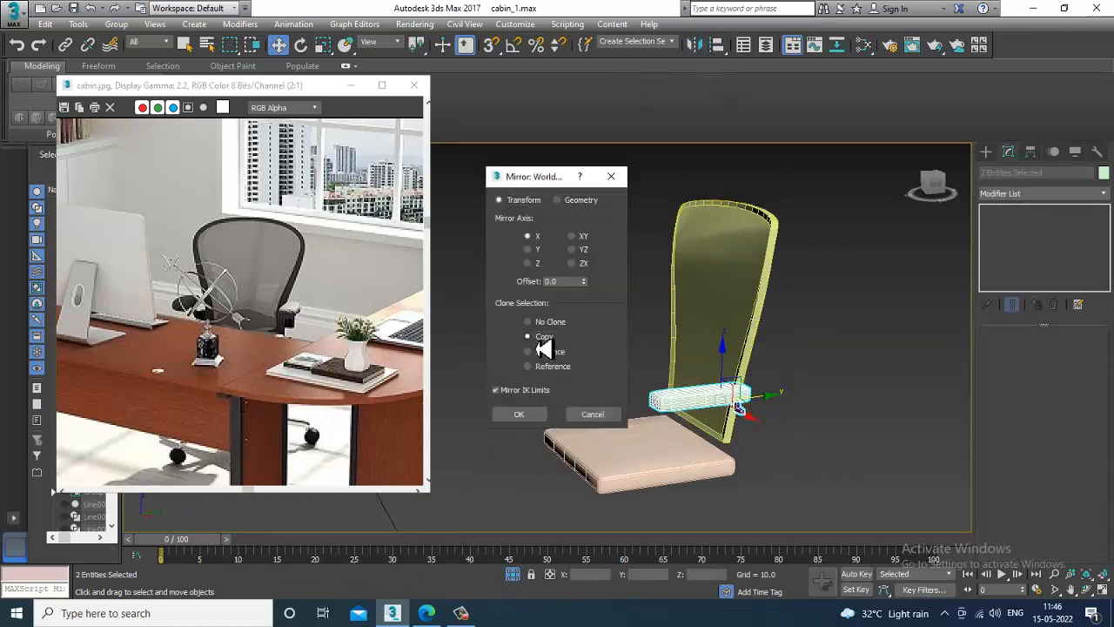
click(520, 415)
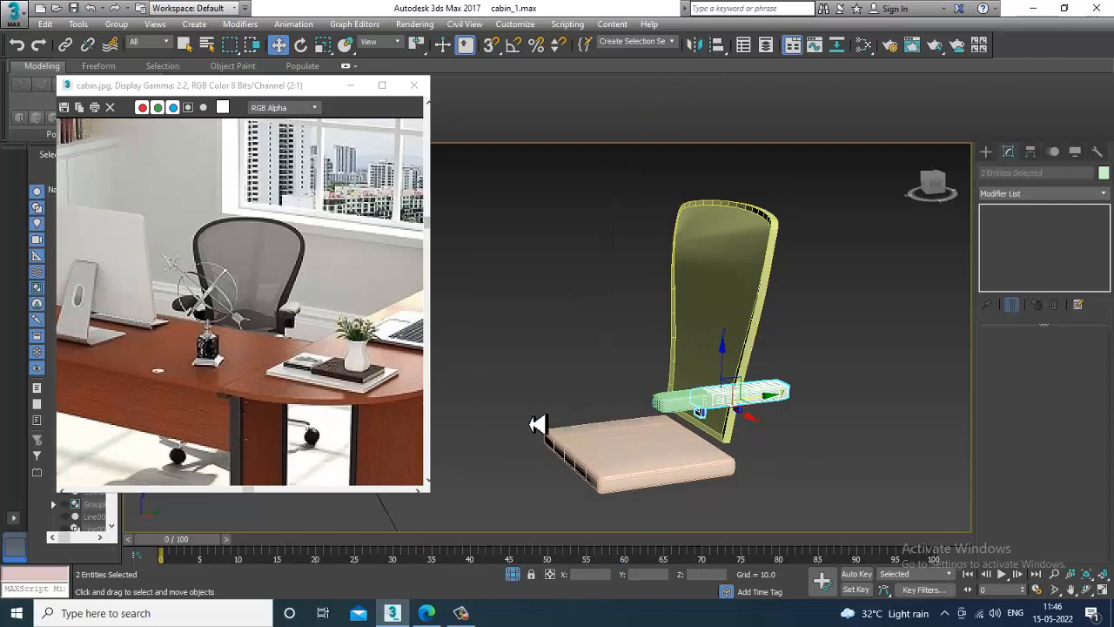
alt+middle_drag(535, 423, 777, 420)
drag(778, 420, 633, 421)
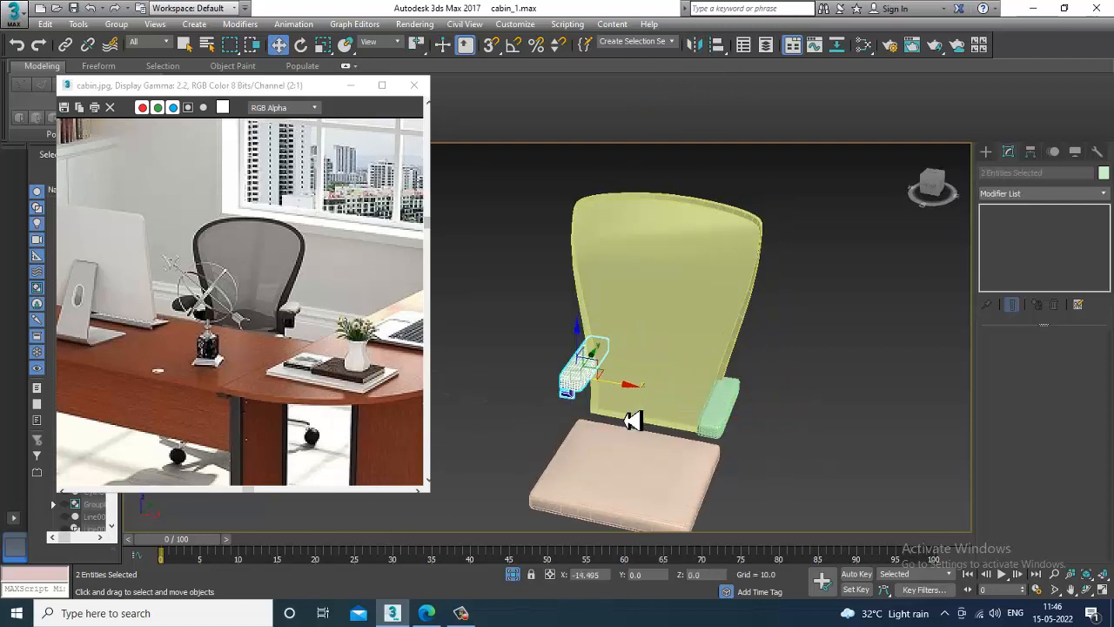
mouse_move(858, 372)
alt+middle_down()
mouse_move(839, 329)
mouse_move(861, 363)
alt+middle_up()
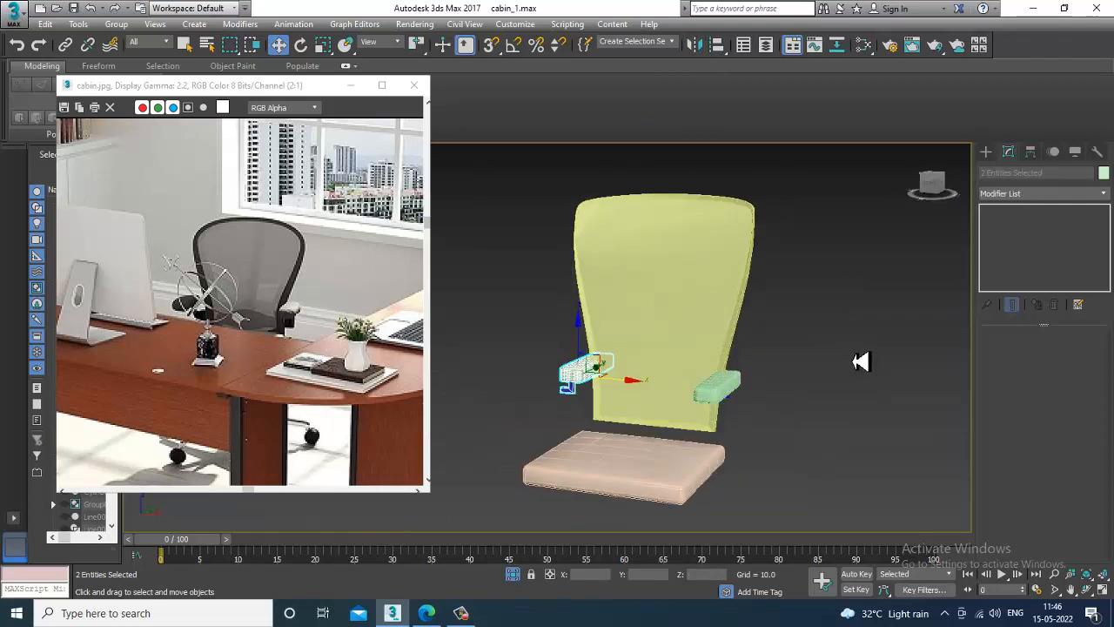
- Mirror the armrest and its bracket as a copy about the X axis
click(734, 394)
scroll(732, 396, up, 2)
alt+middle_drag(757, 426, 747, 410)
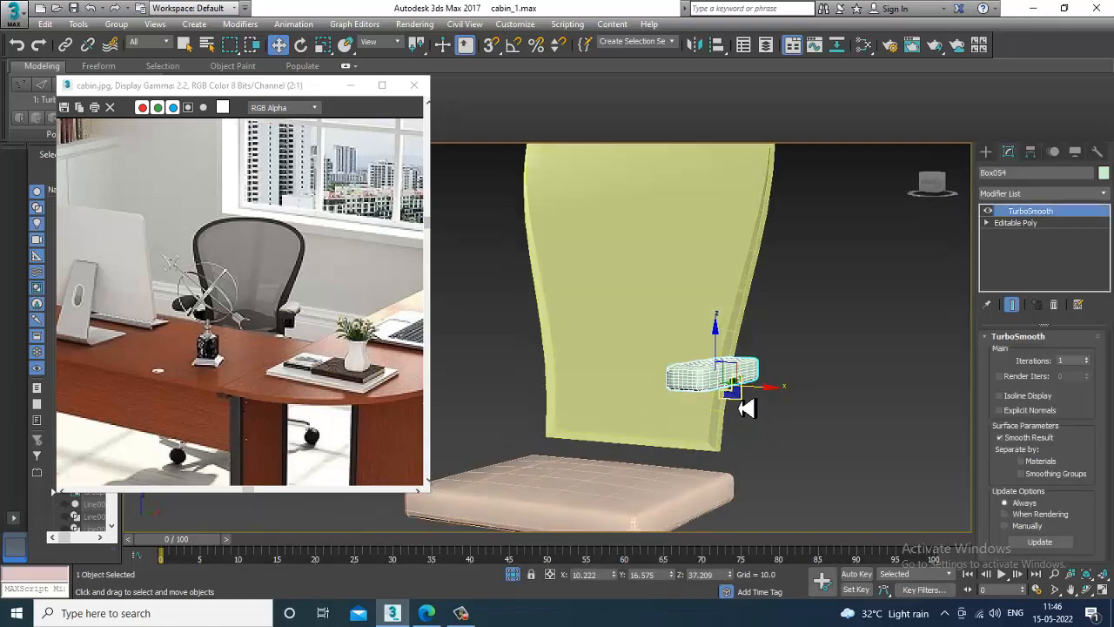
ctrl+click(737, 397)
click(700, 46)
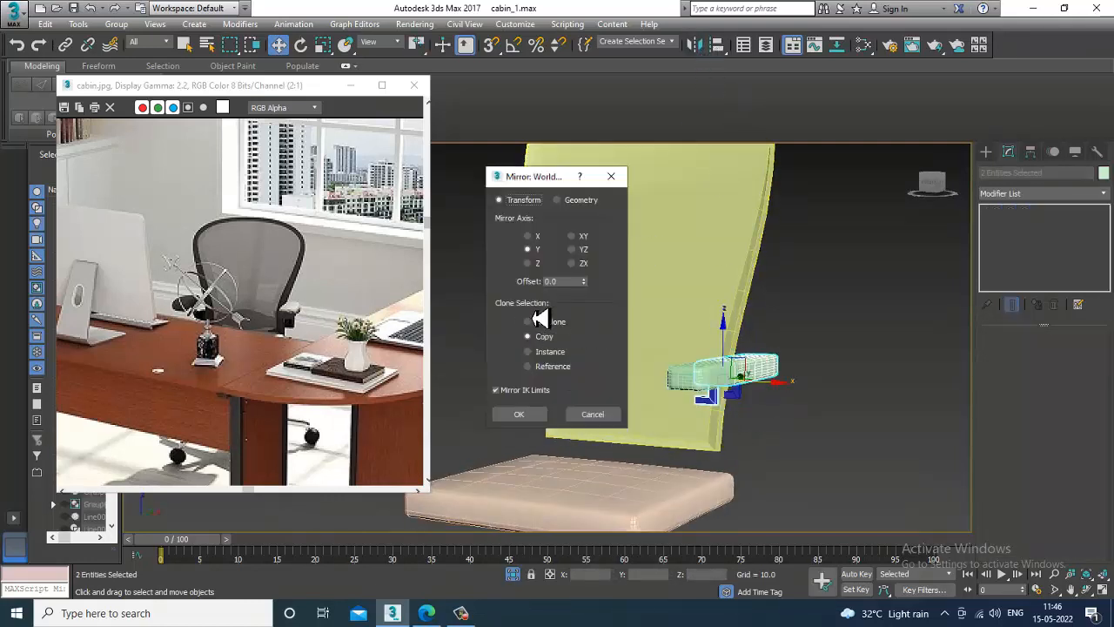
click(533, 236)
click(526, 416)
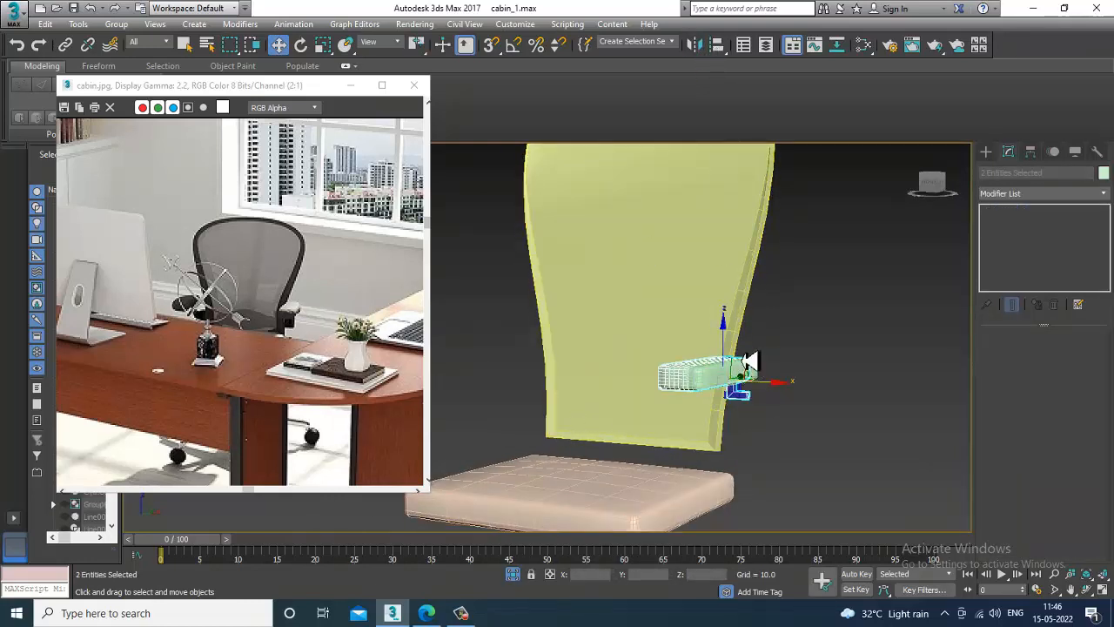
- Move the mirrored armrest and bracket along X to the opposite side of the chair, then select the backrest
alt+middle_drag(749, 375, 783, 395)
drag(781, 391, 542, 383)
alt+middle_drag(619, 408, 768, 335)
scroll(607, 385, down, 4)
scroll(724, 361, up, 4)
click(714, 296)
alt+middle_drag(714, 297, 686, 249)
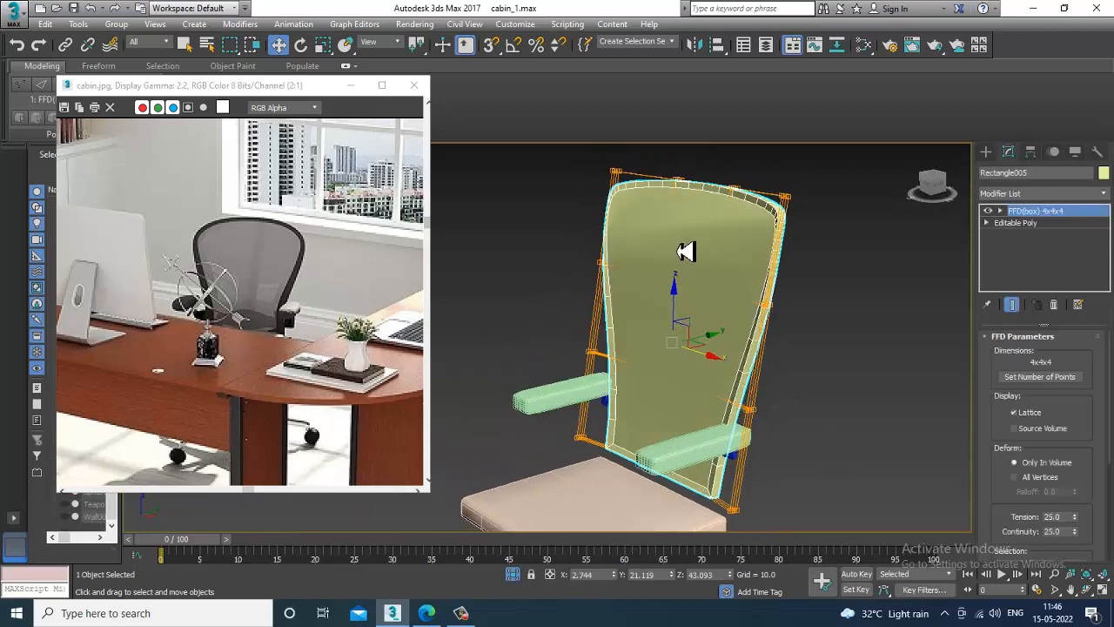
right_click(672, 232)
mouse_move(766, 391)
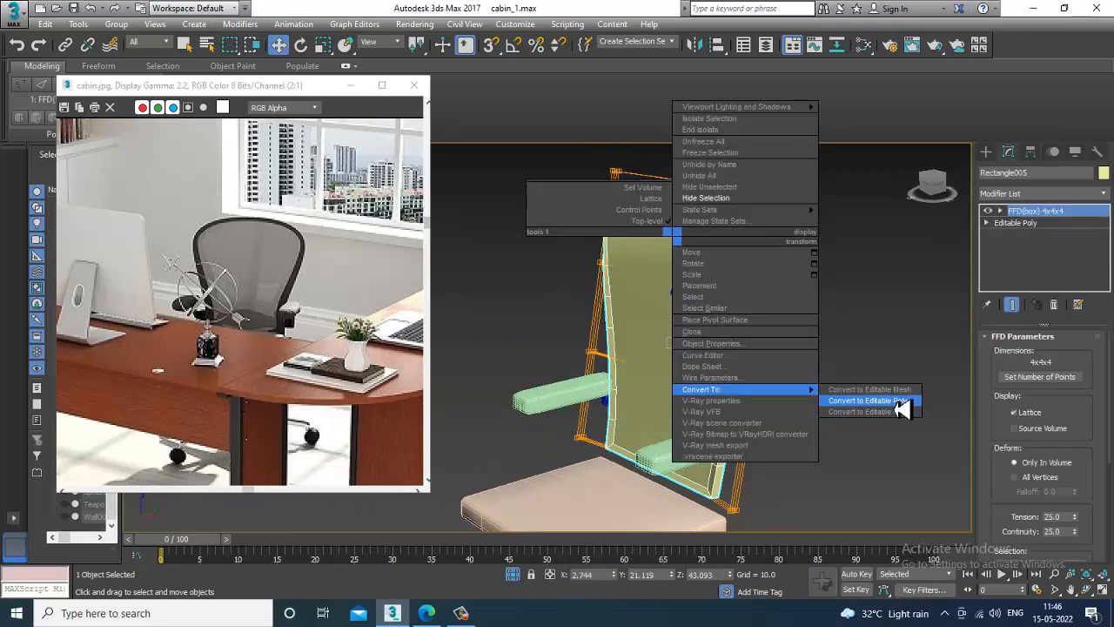
click(943, 322)
alt+middle_drag(804, 314, 792, 418)
- End the isolation of the chair parts to show the whole office scene
right_click(882, 284)
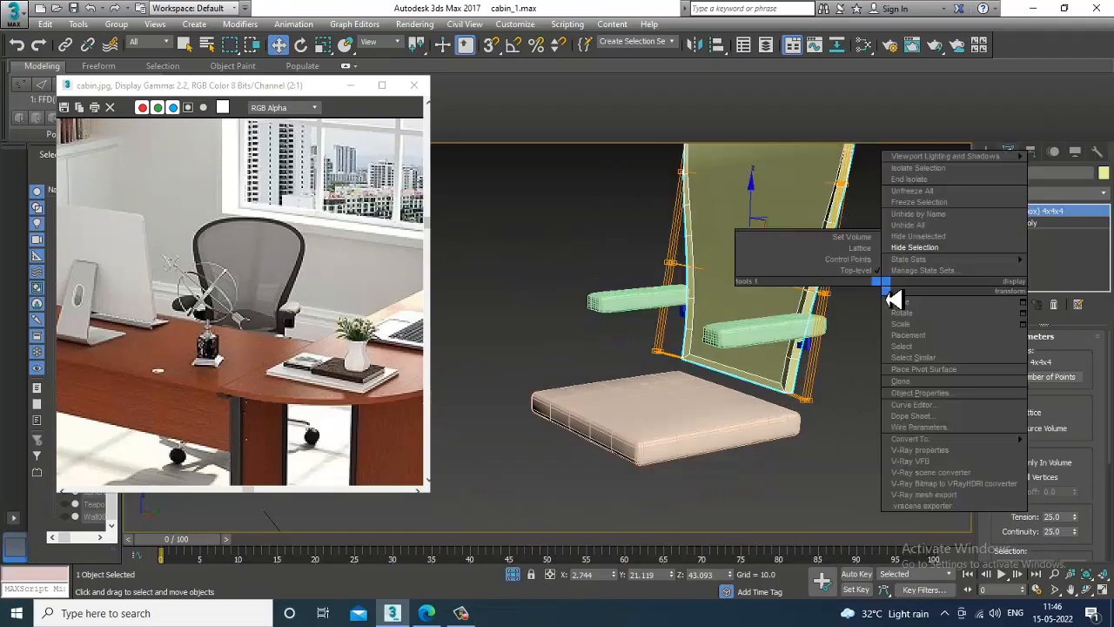
click(913, 180)
scroll(806, 275, up, 3)
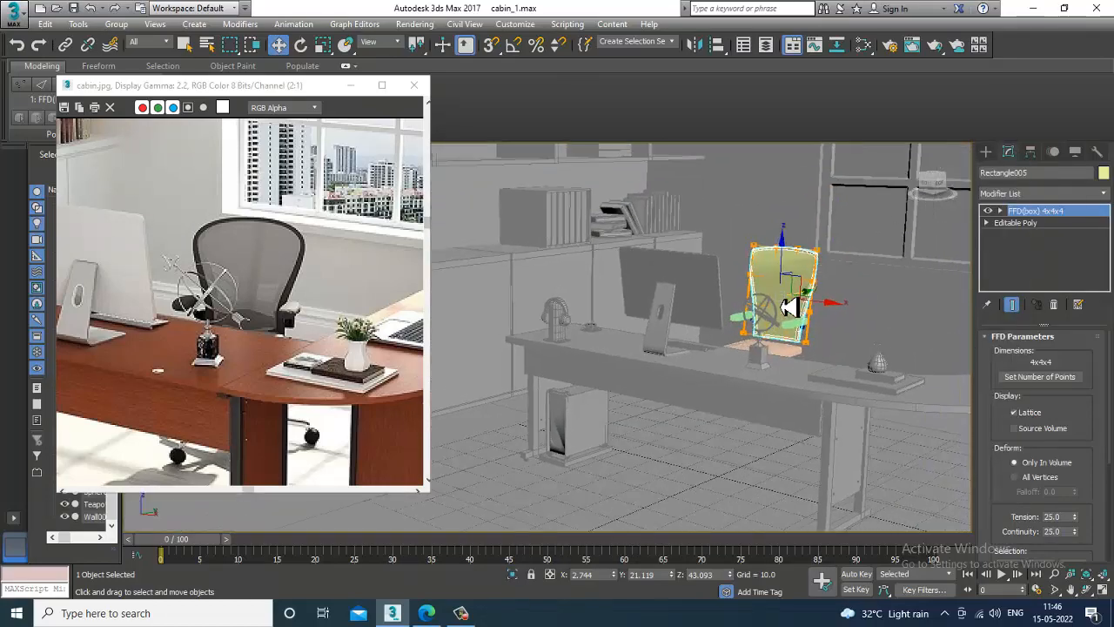
- Add the seat, both armrests and their brackets to the selected backrest and scale the whole chair uniformly to about 130 percent
ctrl+click(793, 355)
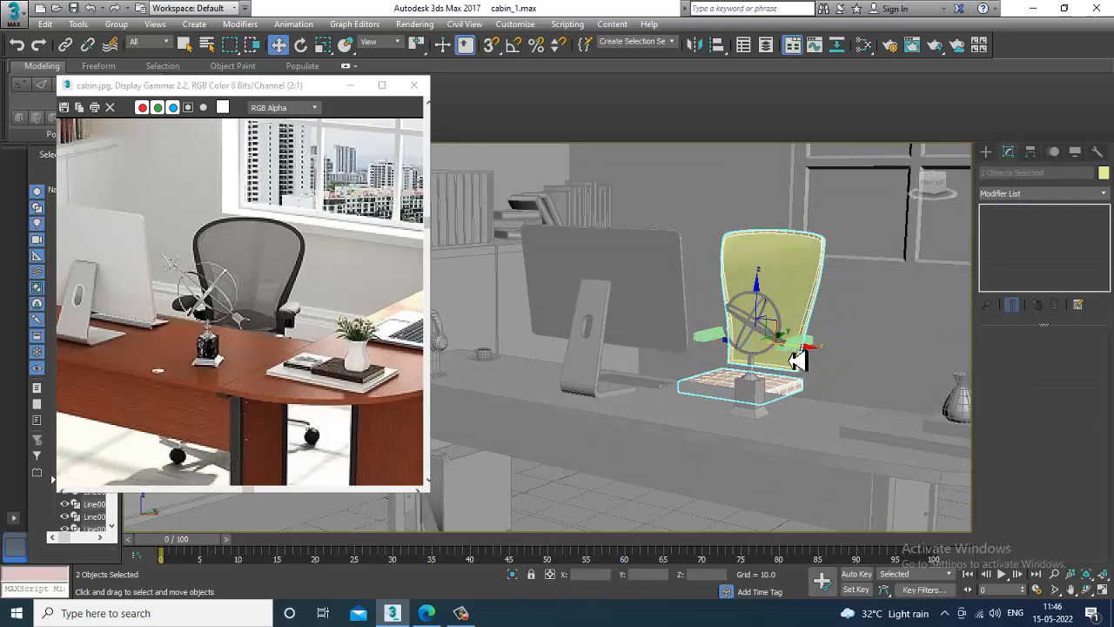
ctrl+click(812, 359)
scroll(814, 357, up, 5)
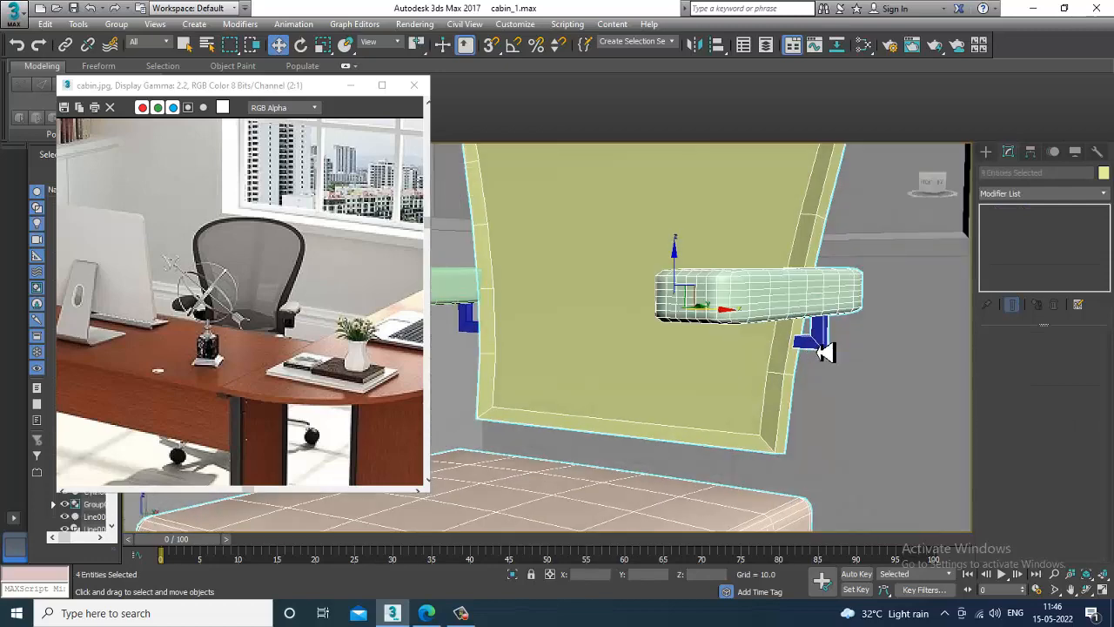
ctrl+click(475, 294)
scroll(609, 363, down, 6)
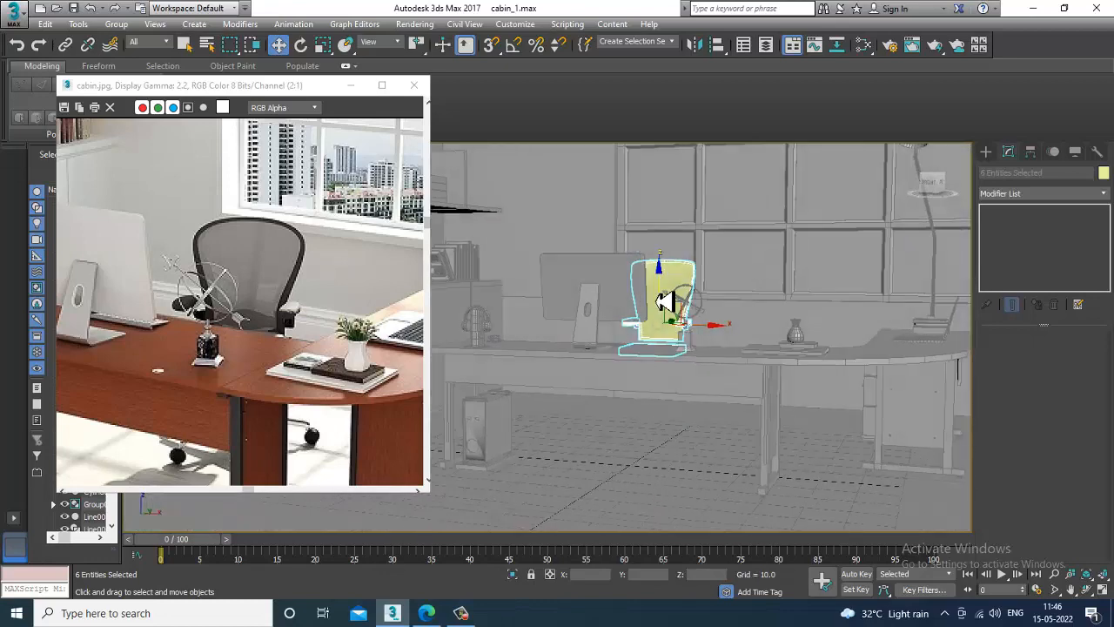
alt+middle_drag(751, 376, 723, 391)
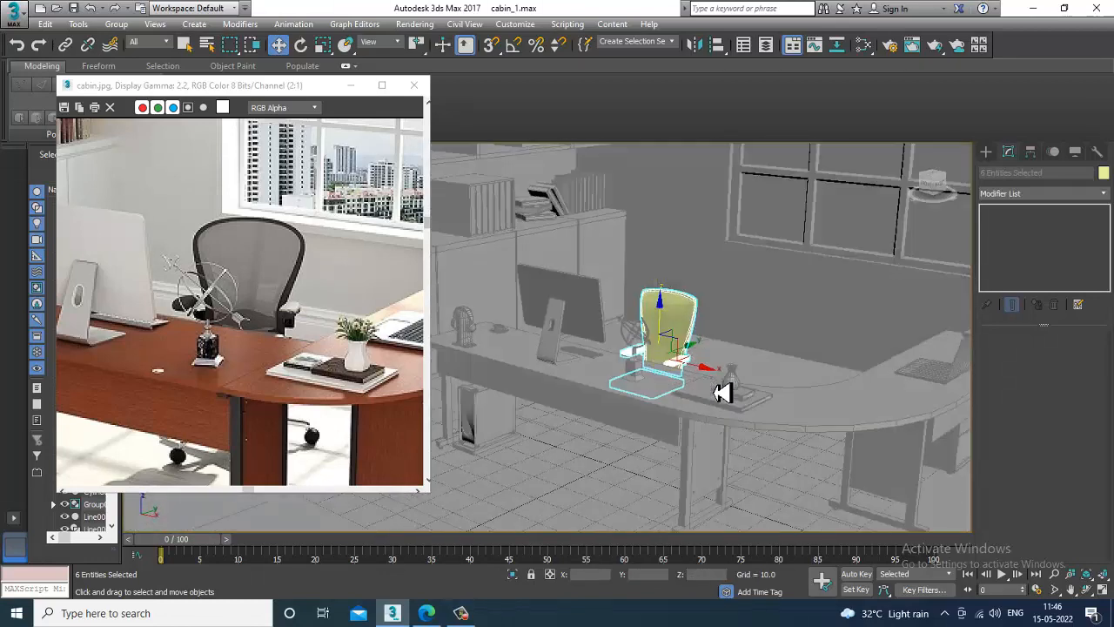
key(r)
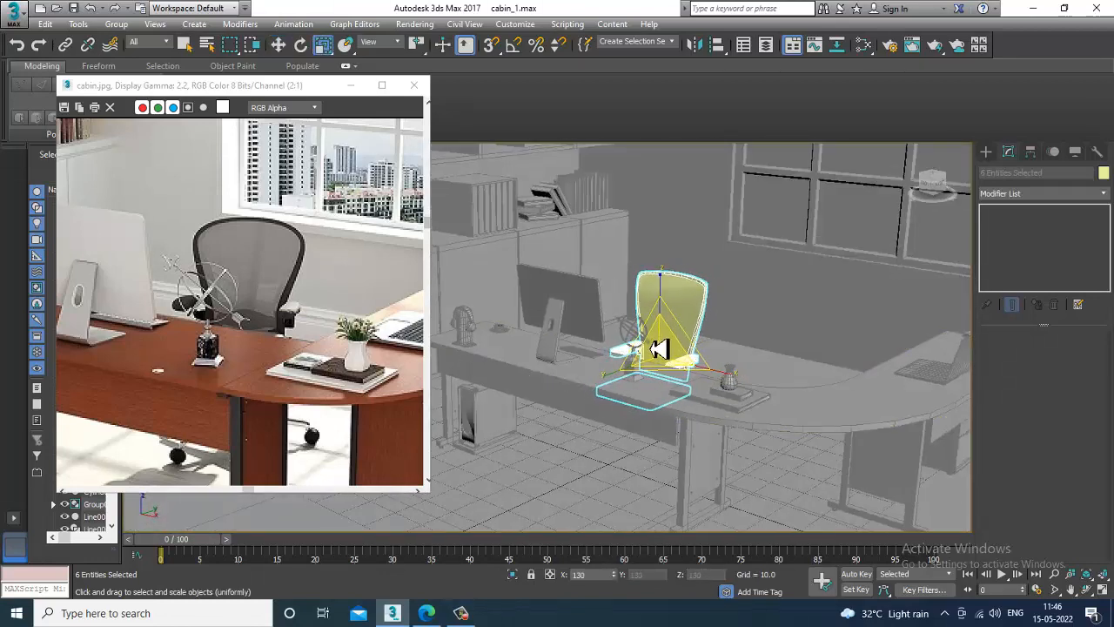
mouse_move(731, 384)
alt+middle_down()
mouse_move(746, 365)
mouse_move(752, 379)
alt+middle_up()
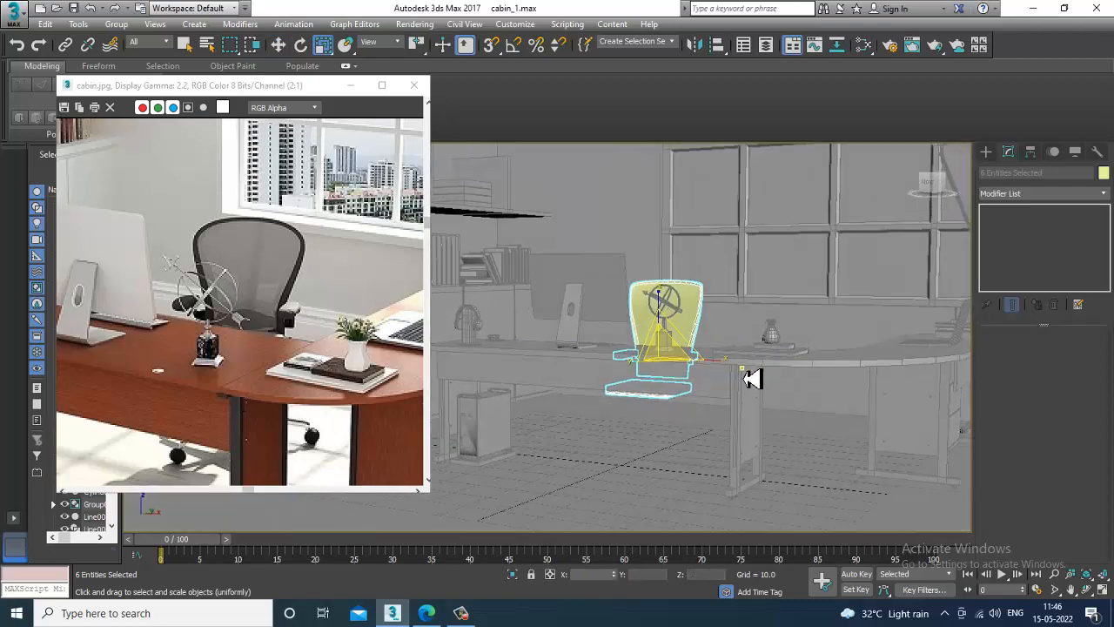
key(alt+w)
middle_drag(776, 263, 759, 278)
key(alt+w)
scroll(759, 345, down, 2)
key(alt+w)
middle_drag(865, 493, 852, 481)
key(alt+w)
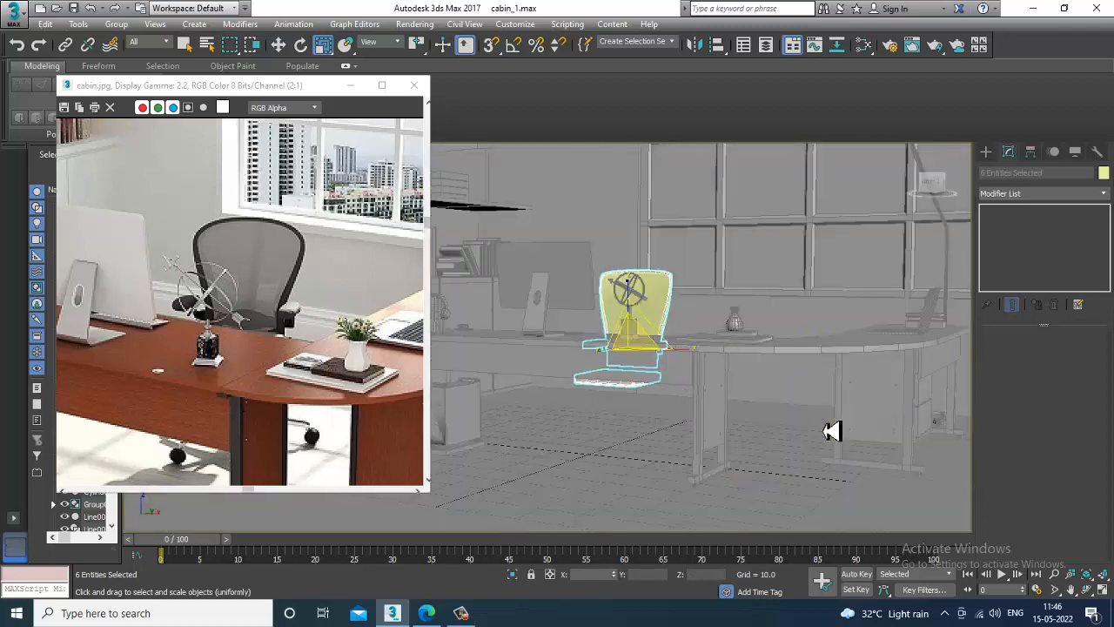
- Examine the scaled chair's position behind the desk from several angles and select its backrest
alt+middle_drag(833, 430, 800, 409)
scroll(818, 432, down, 5)
click(798, 187)
scroll(670, 432, up, 5)
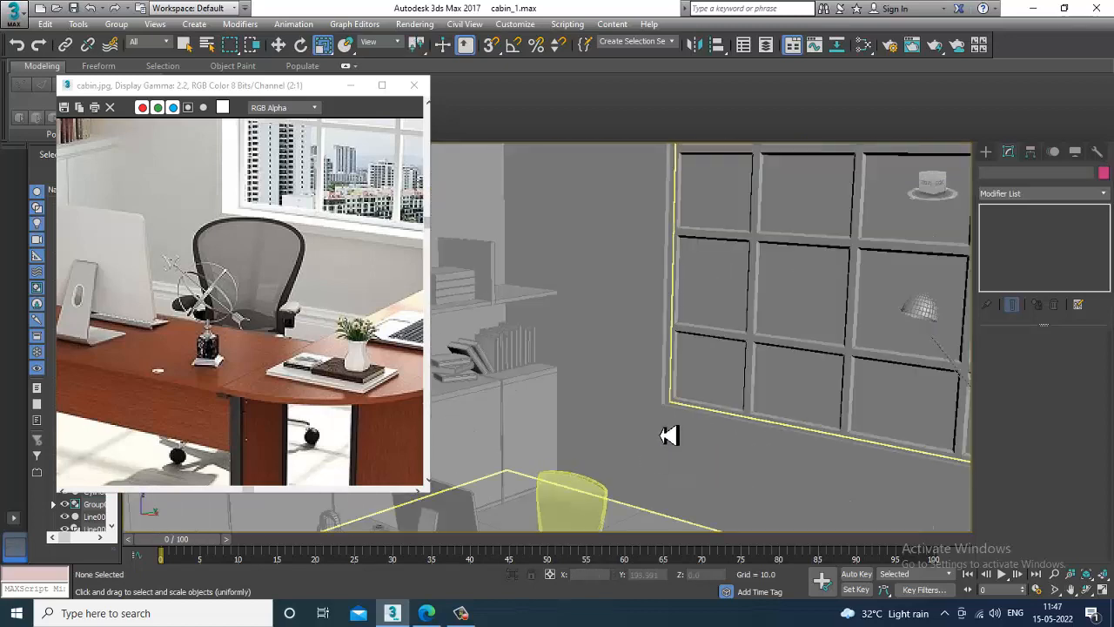
middle_drag(670, 433, 695, 407)
scroll(696, 408, up, 3)
middle_drag(708, 477, 870, 389)
click(708, 353)
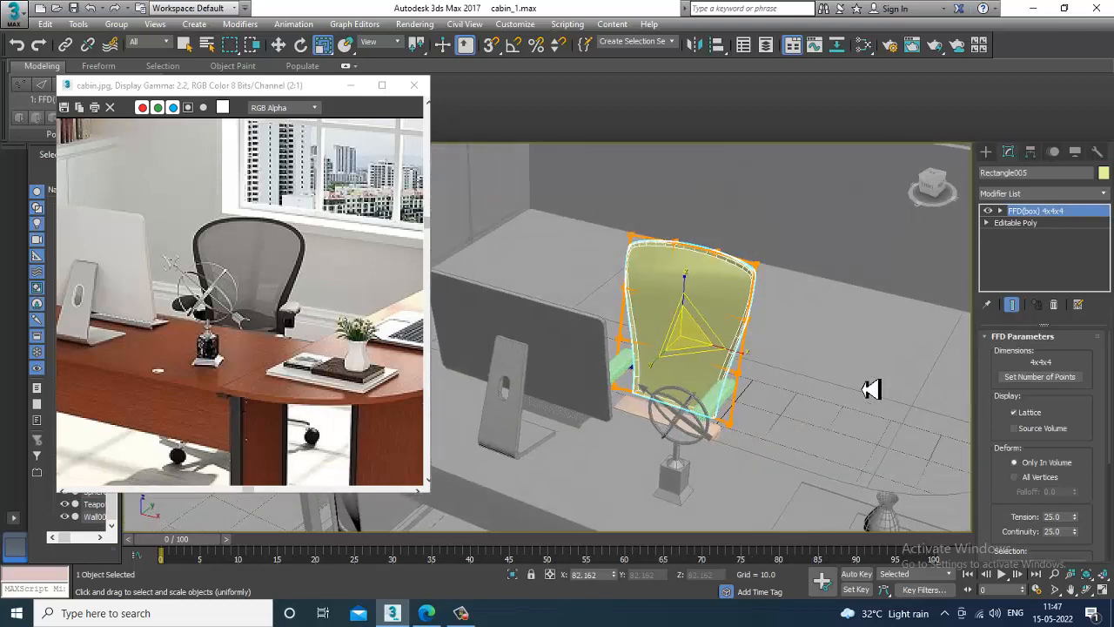
- Create a cylinder under the centre of the chair seat with a radius of about 0.83 and a height of about 7.5
key(w)
click(987, 152)
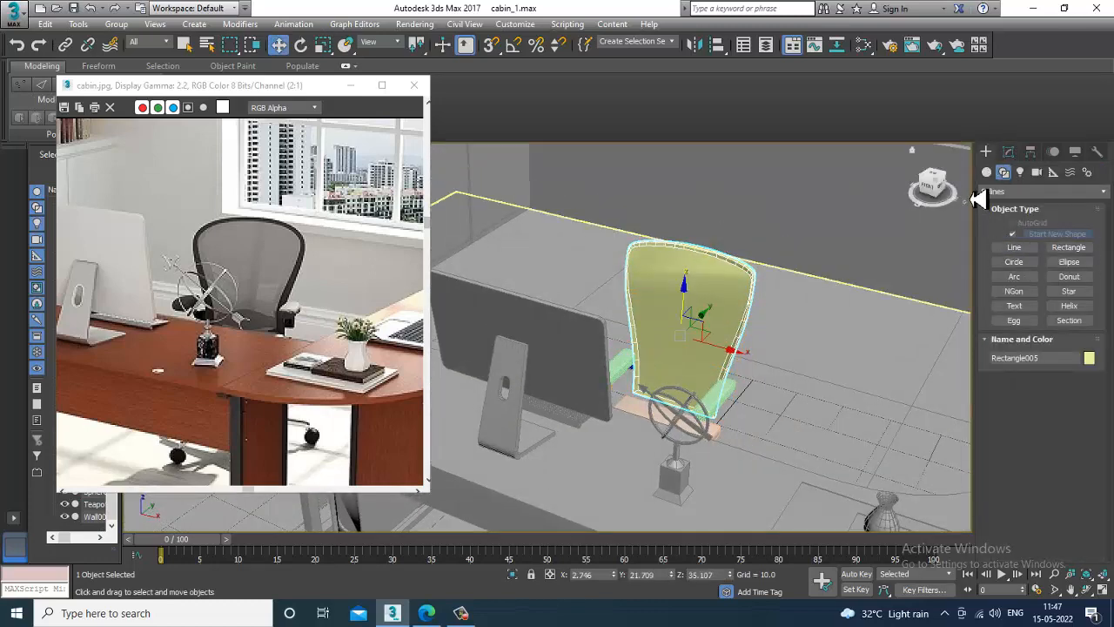
click(987, 172)
click(1021, 268)
key(alt+w)
middle_click(502, 283)
key(alt+w)
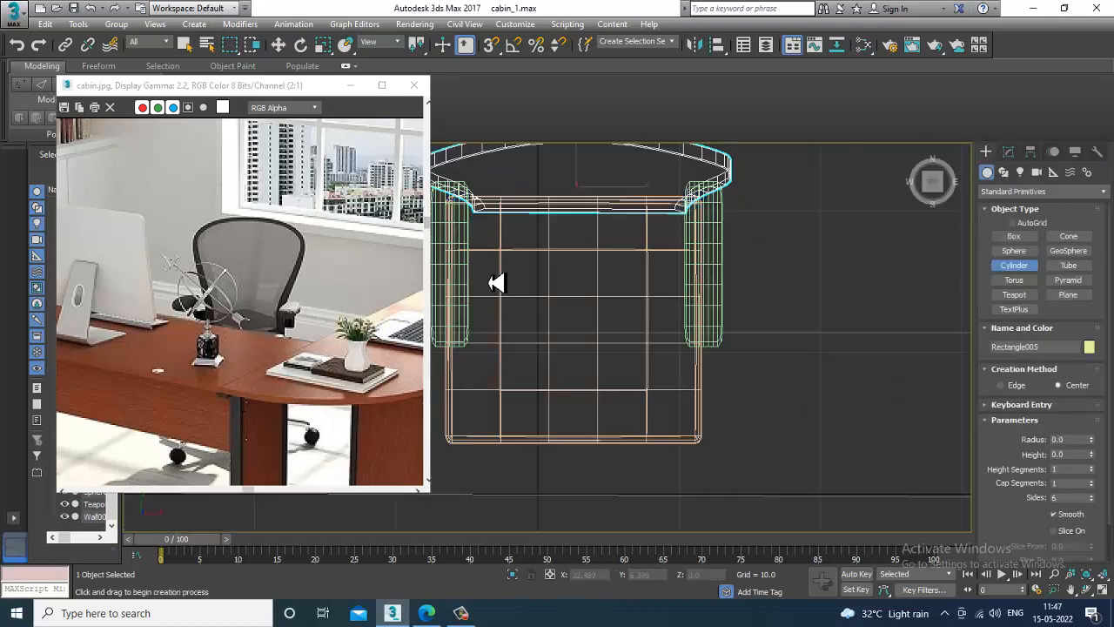
middle_drag(575, 178, 650, 328)
scroll(650, 327, up, 5)
scroll(666, 329, down, 6)
alt+middle_drag(712, 347, 705, 380)
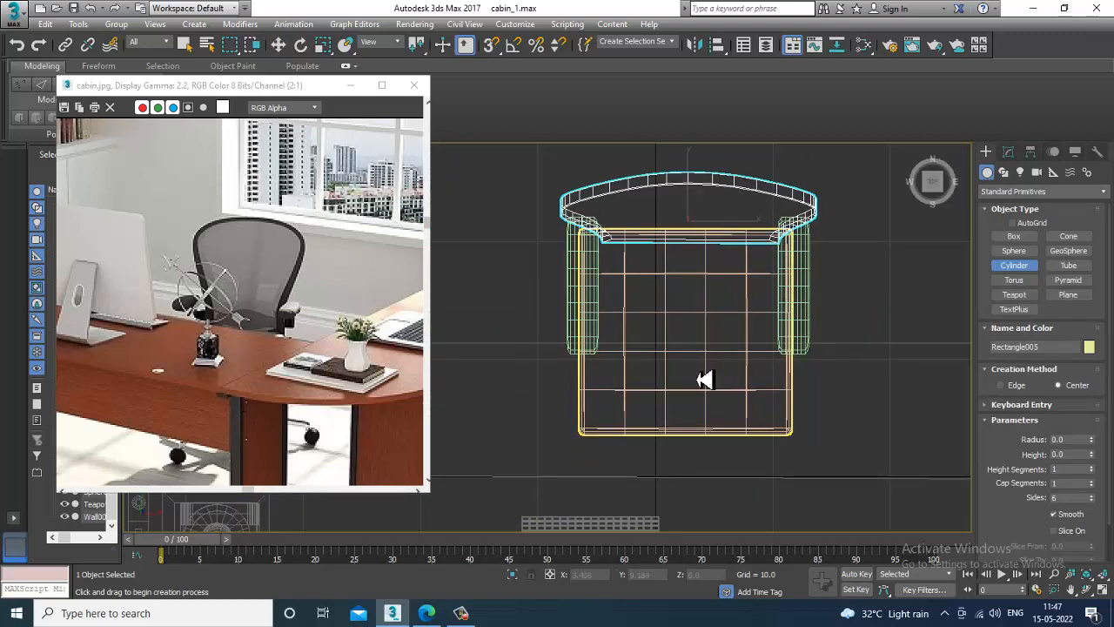
drag(689, 331, 691, 332)
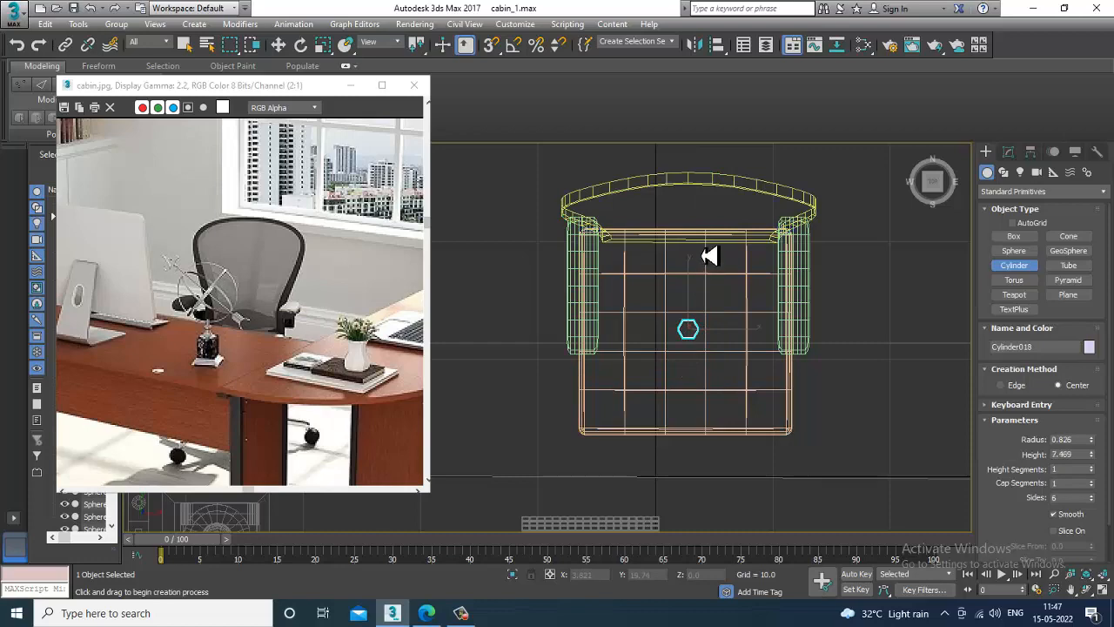
- Set the chair column cylinder's sides to 14 and raise its height to about 19.4 to meet the seat's underside
key(w)
key(alt+w)
middle_drag(850, 416, 713, 424)
key(alt+w)
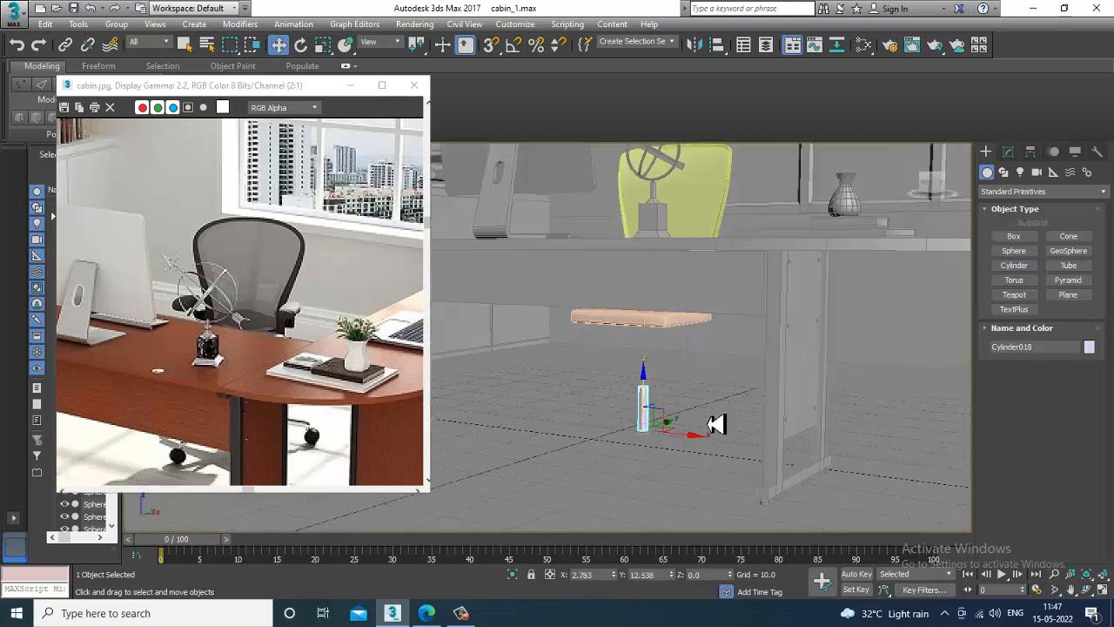
click(1010, 153)
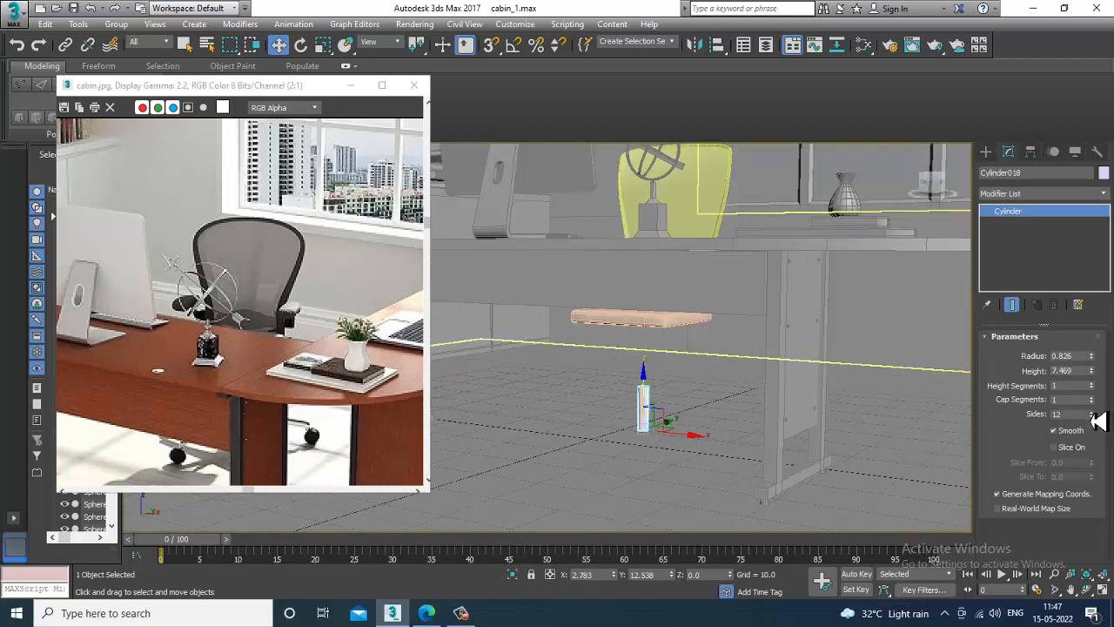
alt+middle_drag(602, 417, 643, 400)
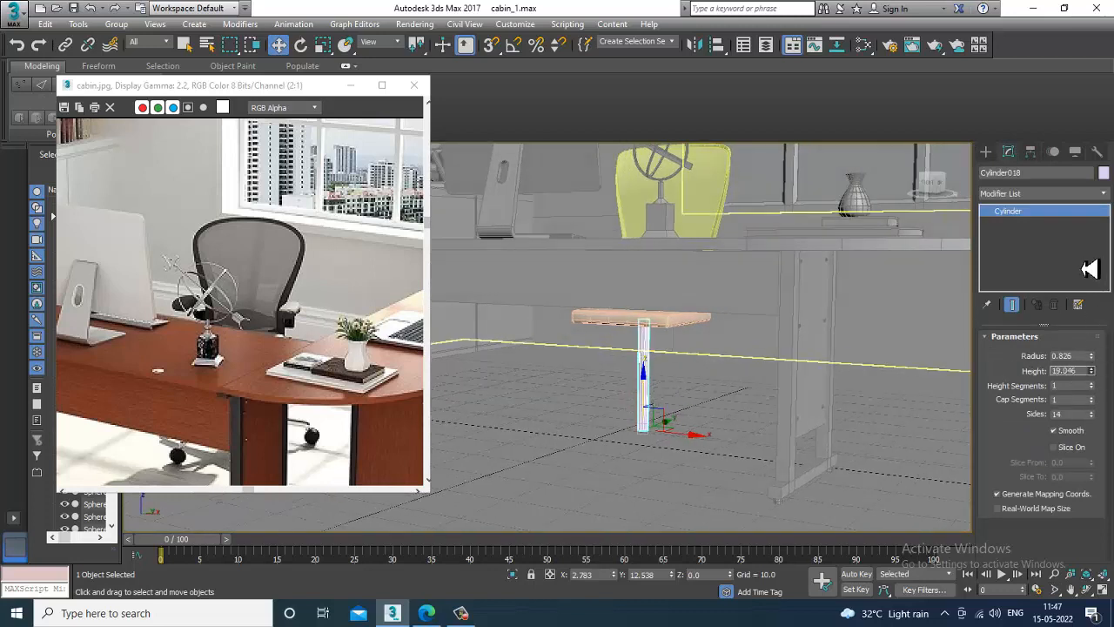
alt+middle_drag(946, 314, 734, 348)
- Draw an open line in the front view for a chair leg, running outward from the column's base and bending down to the floor
key(alt+w)
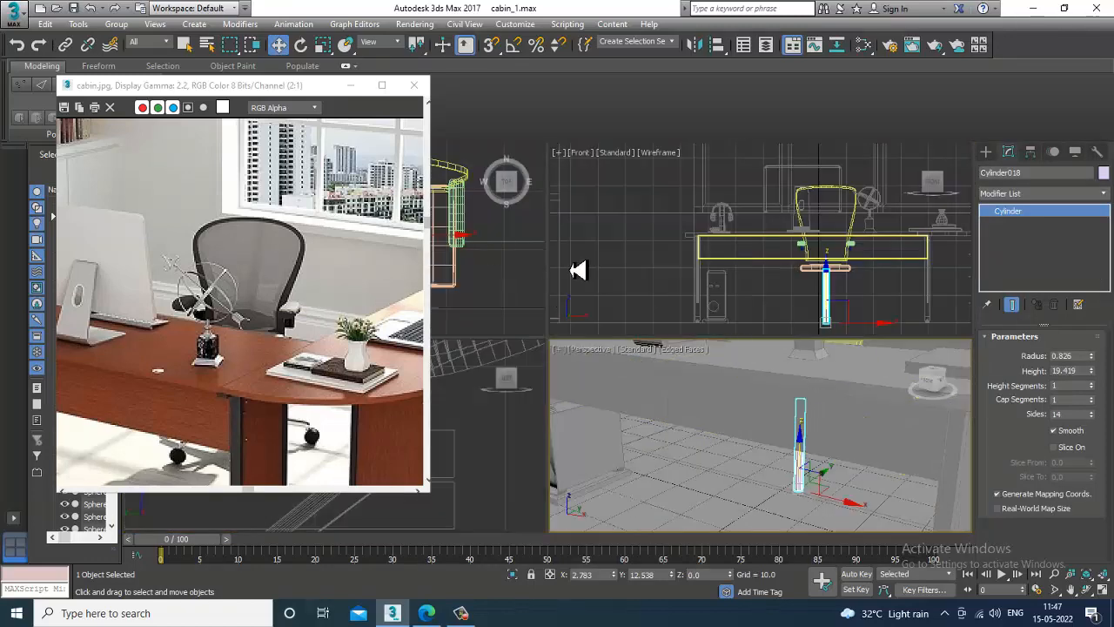
key(alt+w)
scroll(694, 302, up, 2)
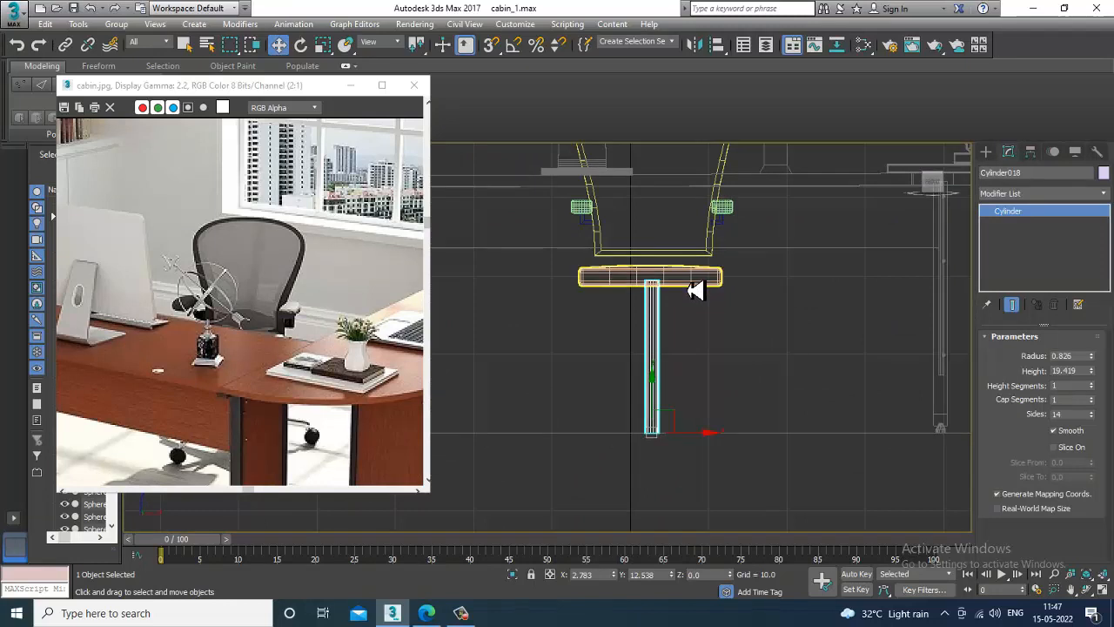
middle_drag(791, 368, 785, 357)
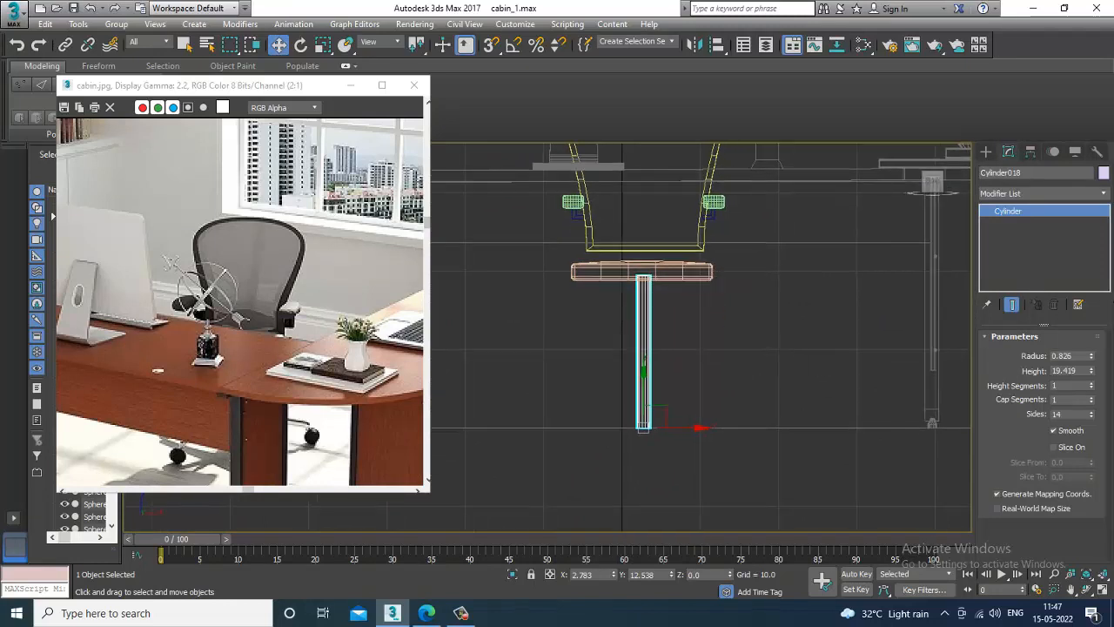
click(986, 152)
click(1003, 172)
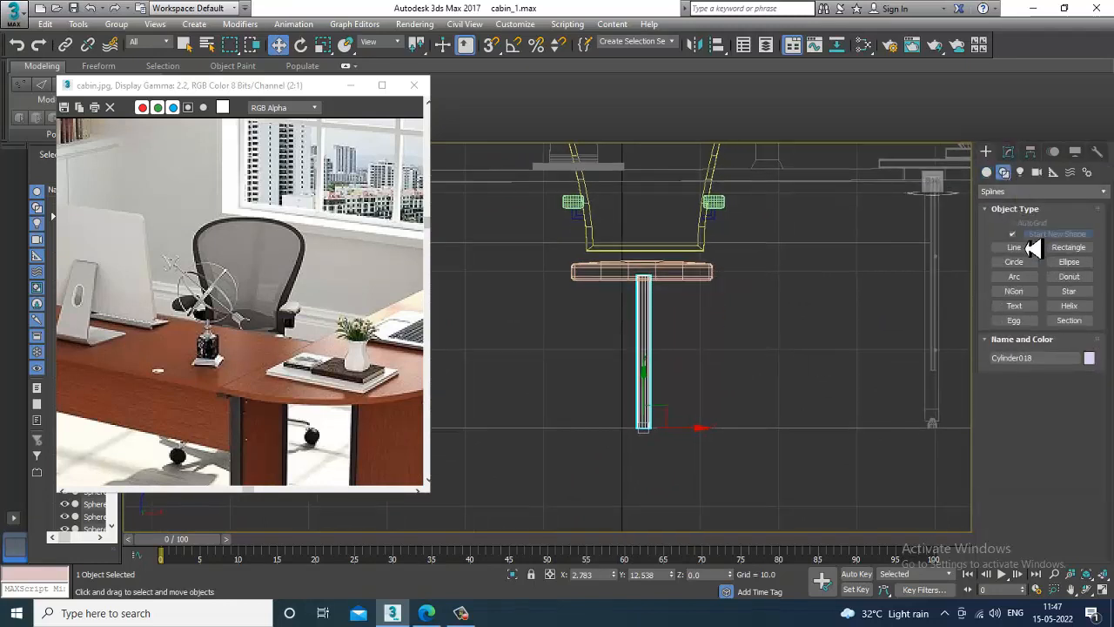
click(1025, 248)
click(645, 408)
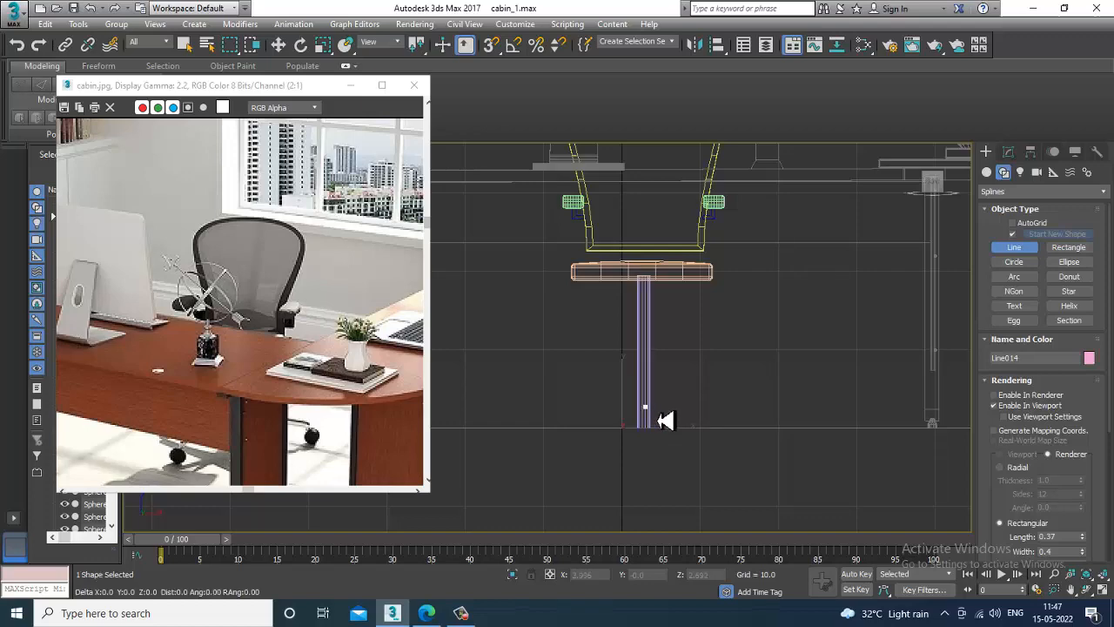
right_click(747, 427)
right_click(751, 427)
- Set the leg line's rectangular rendering profile to a length of 1.43 and a width of 0.68
key(alt+w)
middle_click(808, 430)
key(z)
key(alt+w)
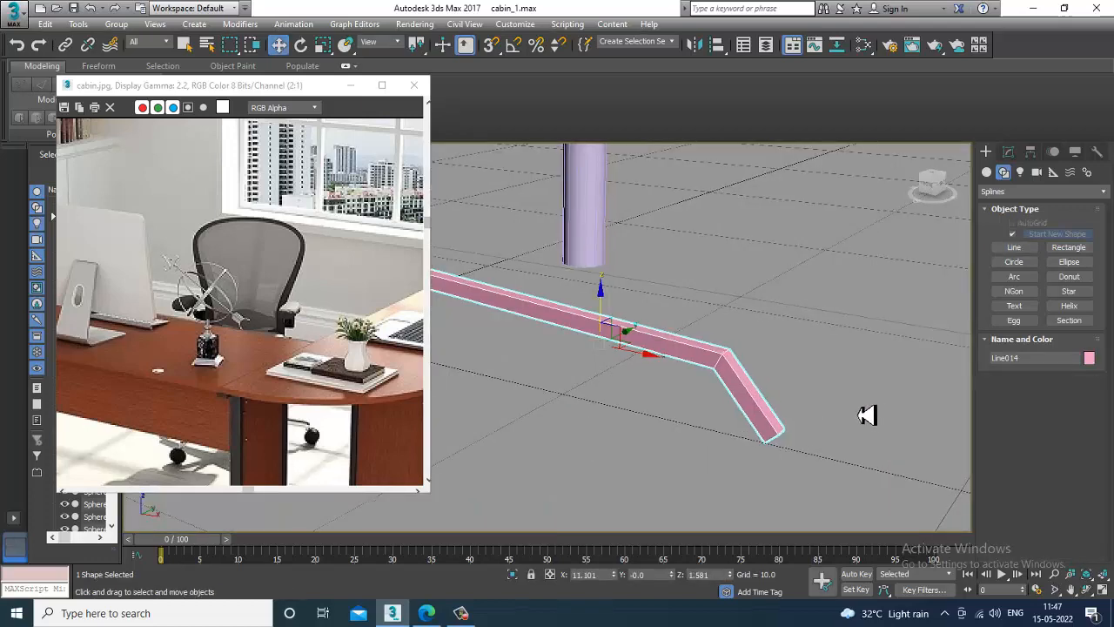
click(1009, 152)
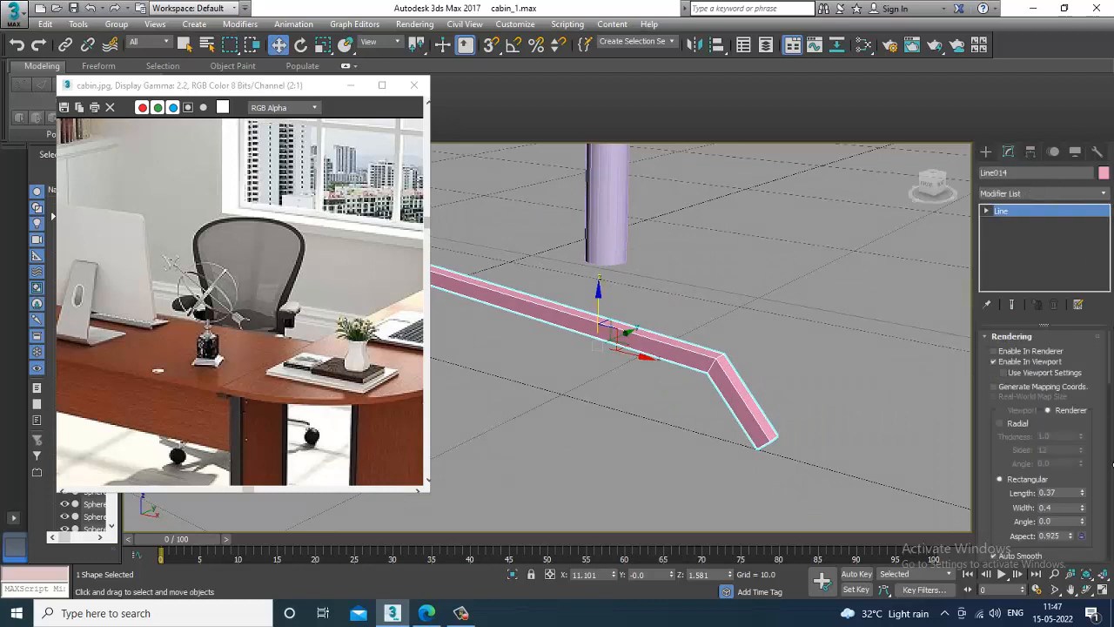
drag(1093, 503, 1089, 426)
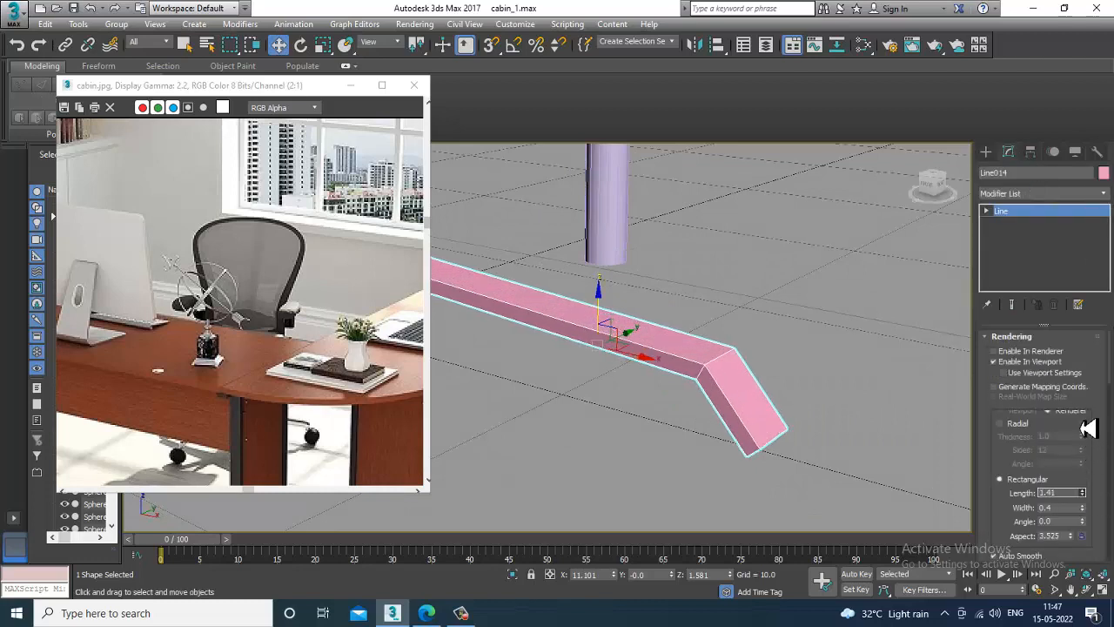
drag(1094, 521, 1090, 500)
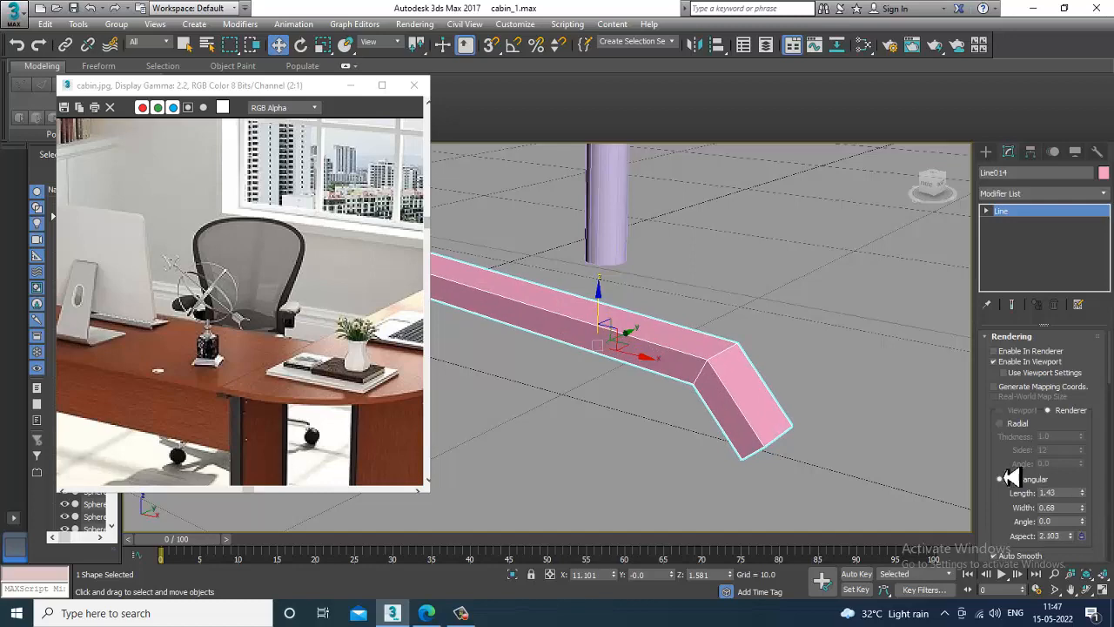
- Convert the chair leg line to an Editable Poly
alt+middle_drag(724, 376, 745, 362)
right_click(745, 362)
mouse_move(835, 518)
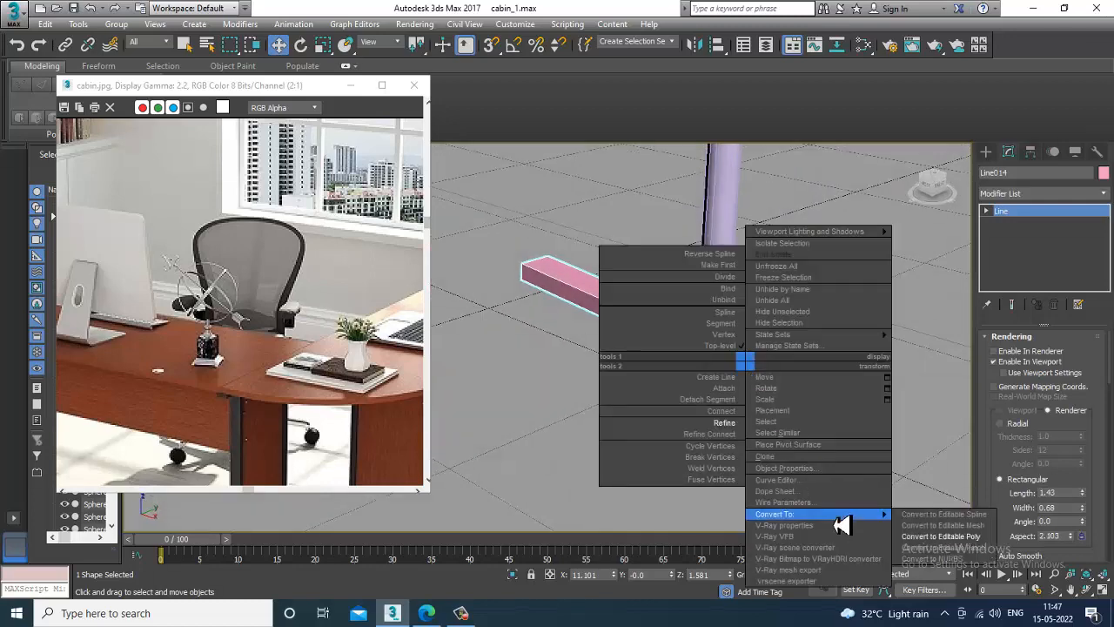
click(979, 535)
alt+middle_drag(792, 435, 783, 396)
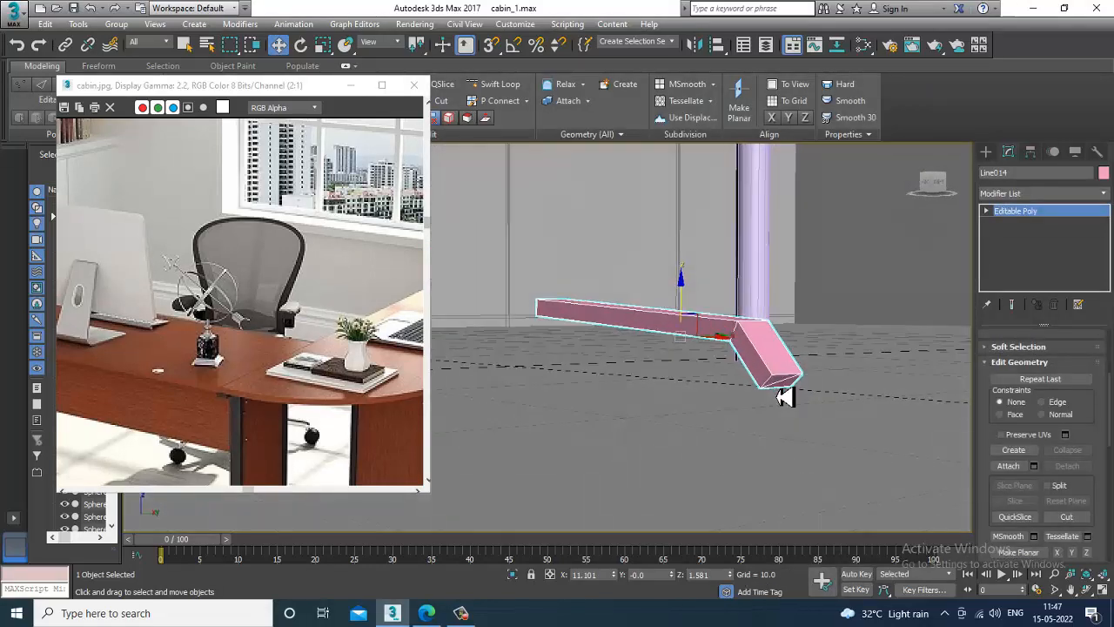
key(2)
click(786, 391)
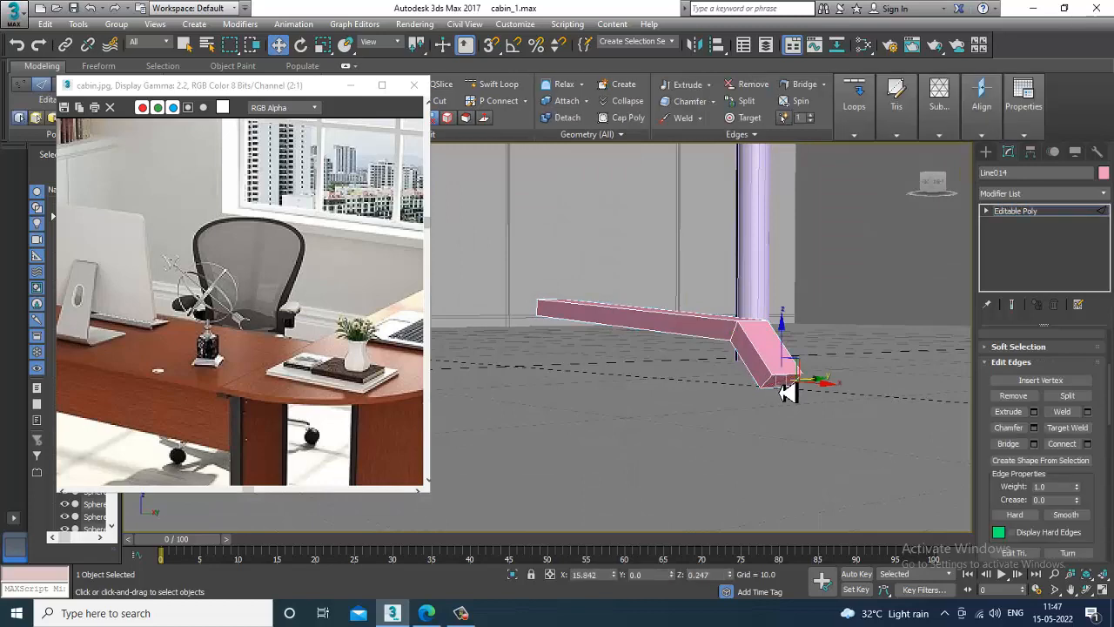
alt+middle_drag(786, 390, 784, 418)
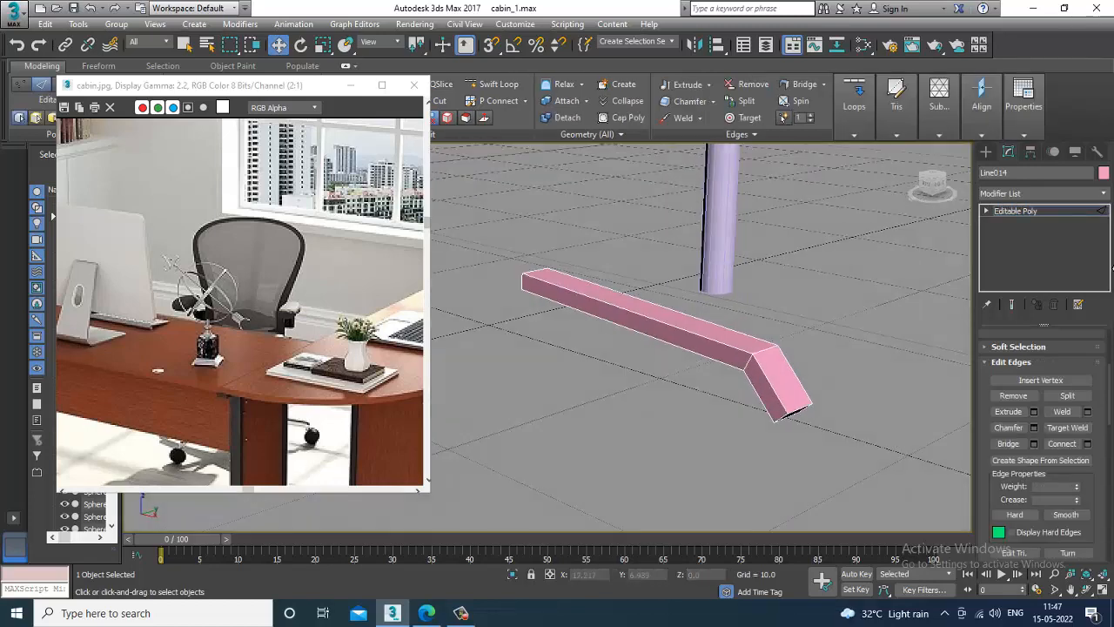
key(2)
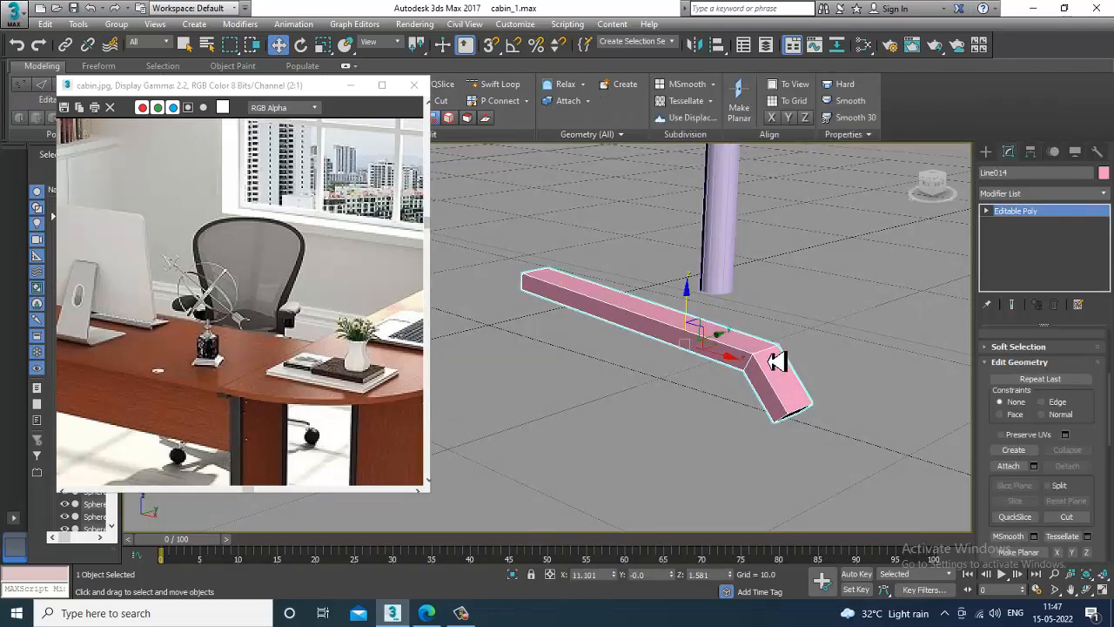
key(2)
key(2)
click(772, 359)
click(721, 343)
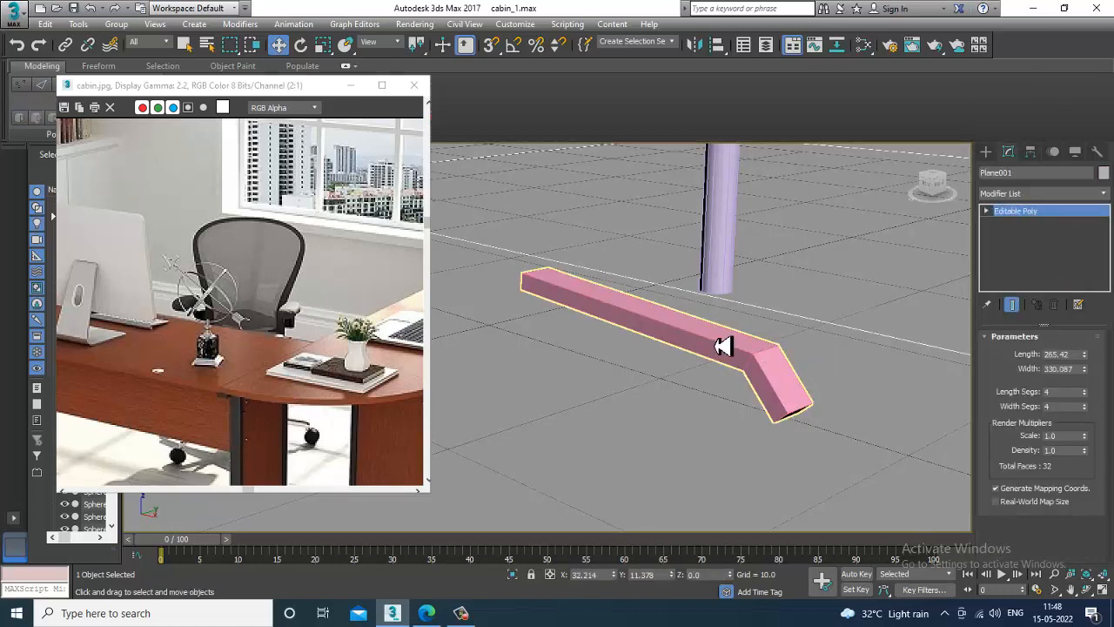
- Connect the ring of edges across the leg's width with 2 segments running along its length
key(2)
click(773, 360)
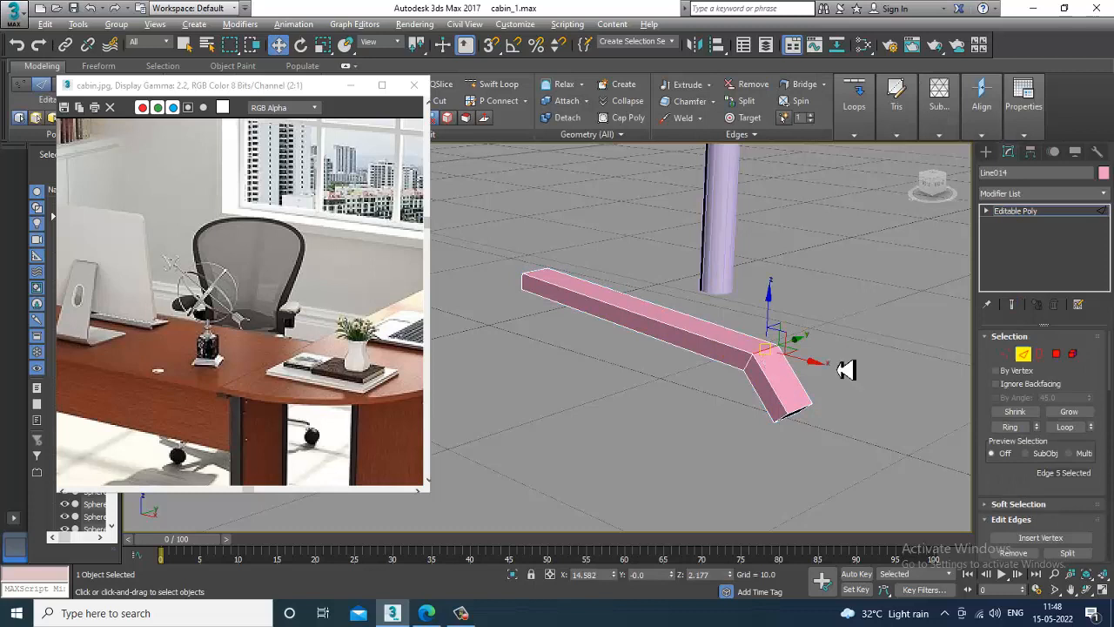
click(1024, 340)
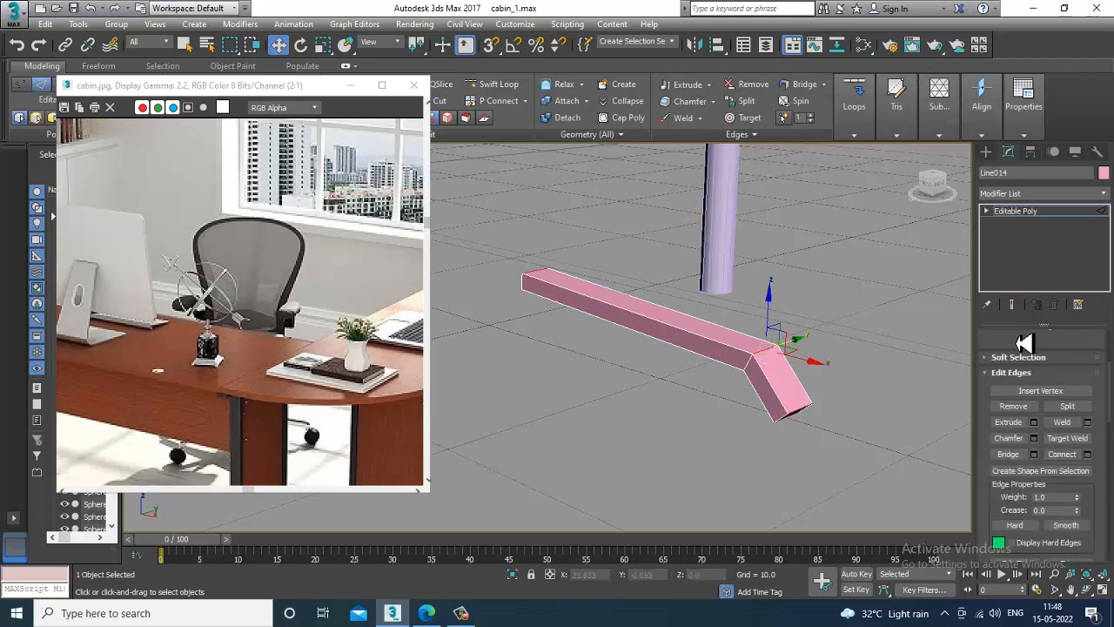
click(1088, 455)
click(557, 344)
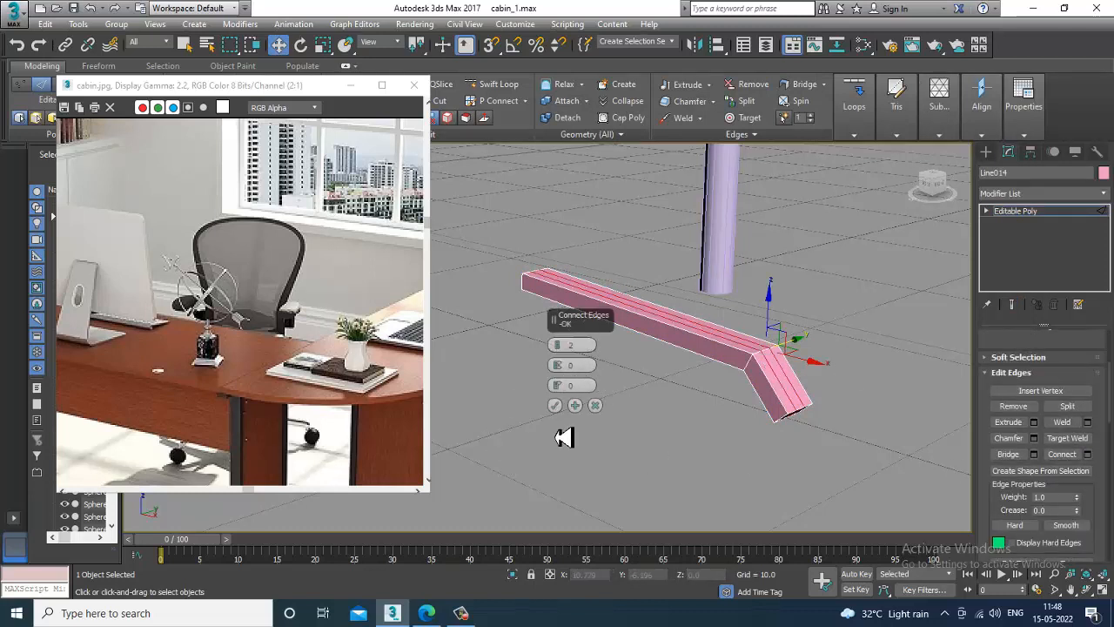
click(554, 408)
- Connect the ring of edges across the leg's thickness with 2 segments along its sides
mouse_move(785, 391)
alt+middle_down()
mouse_move(765, 367)
mouse_move(788, 376)
mouse_move(778, 391)
alt+middle_up()
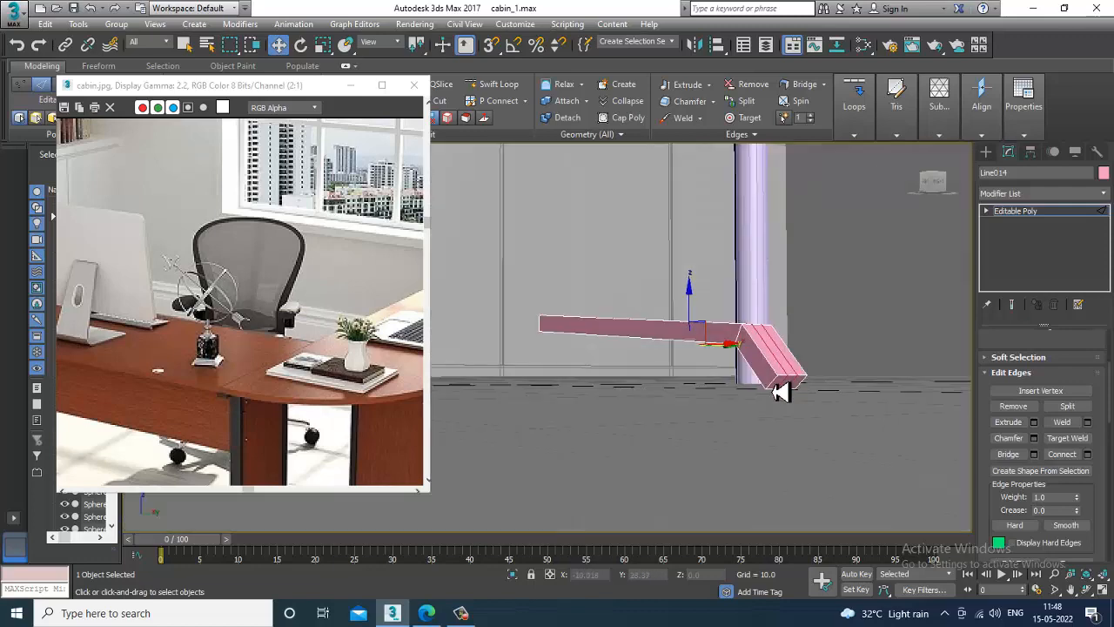
click(781, 392)
click(1089, 455)
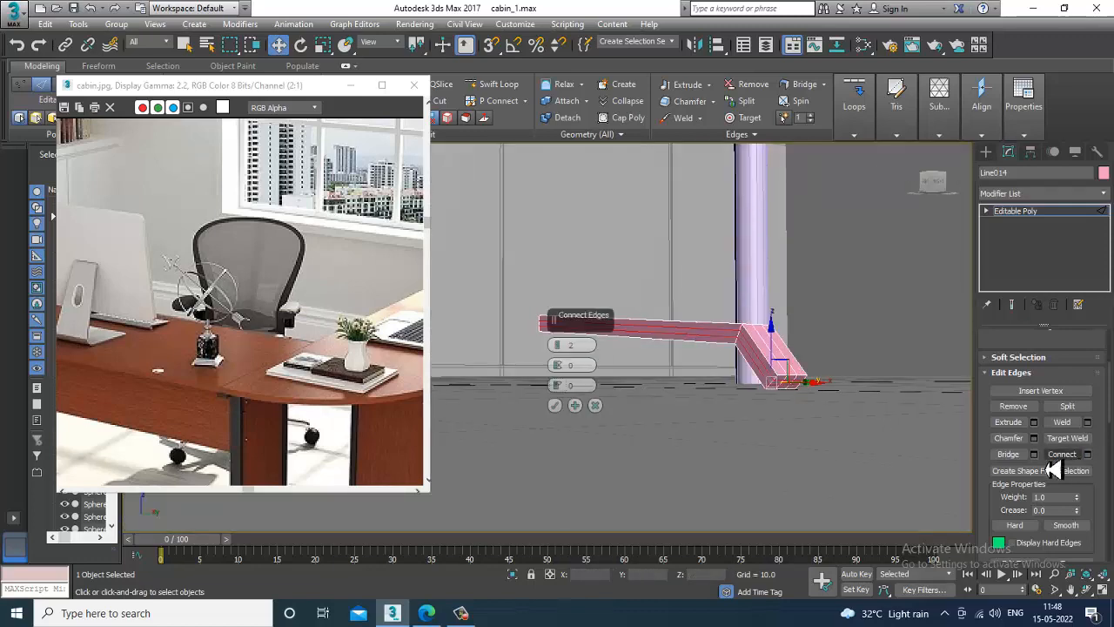
alt+middle_drag(756, 371, 759, 399)
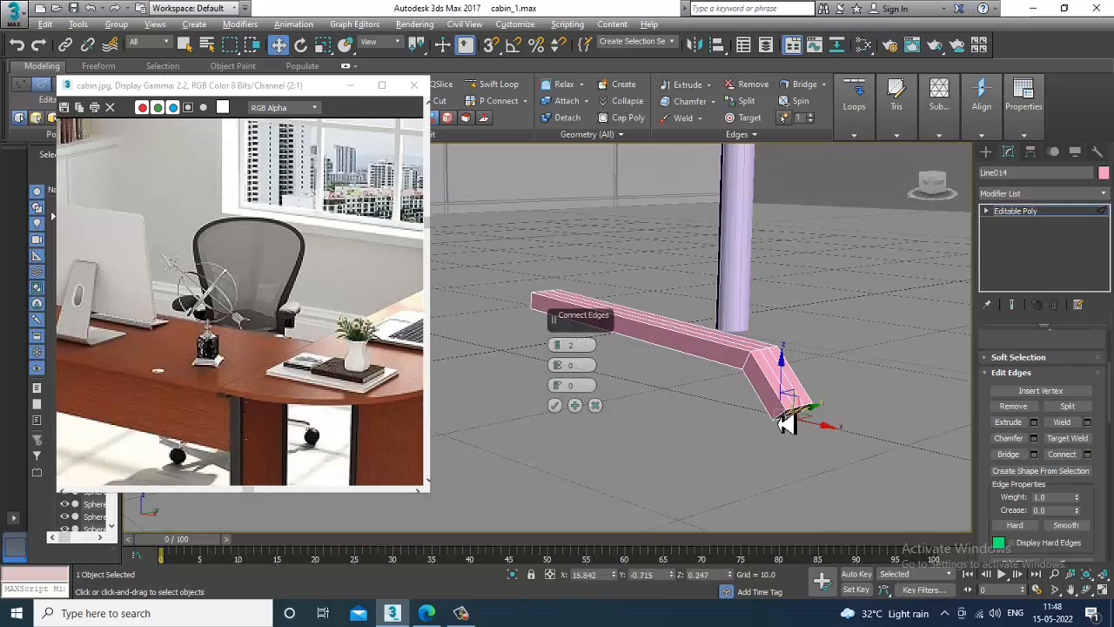
key(alt+r)
click(575, 406)
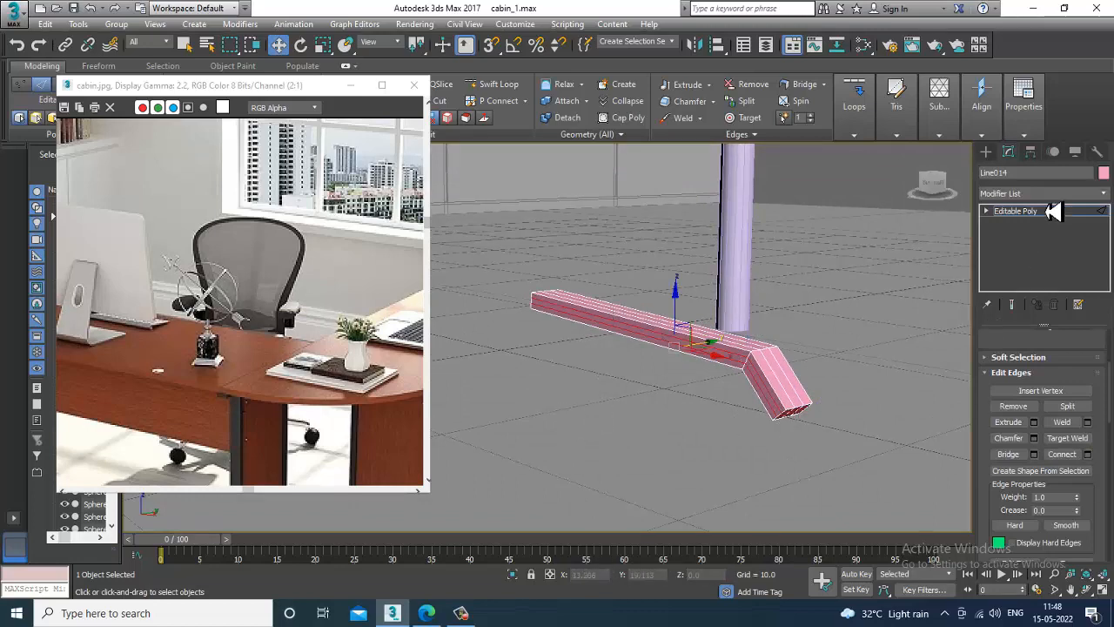
- Leave edge editing and apply a TurboSmooth modifier to the chair leg
click(1016, 212)
click(1045, 193)
key(t)
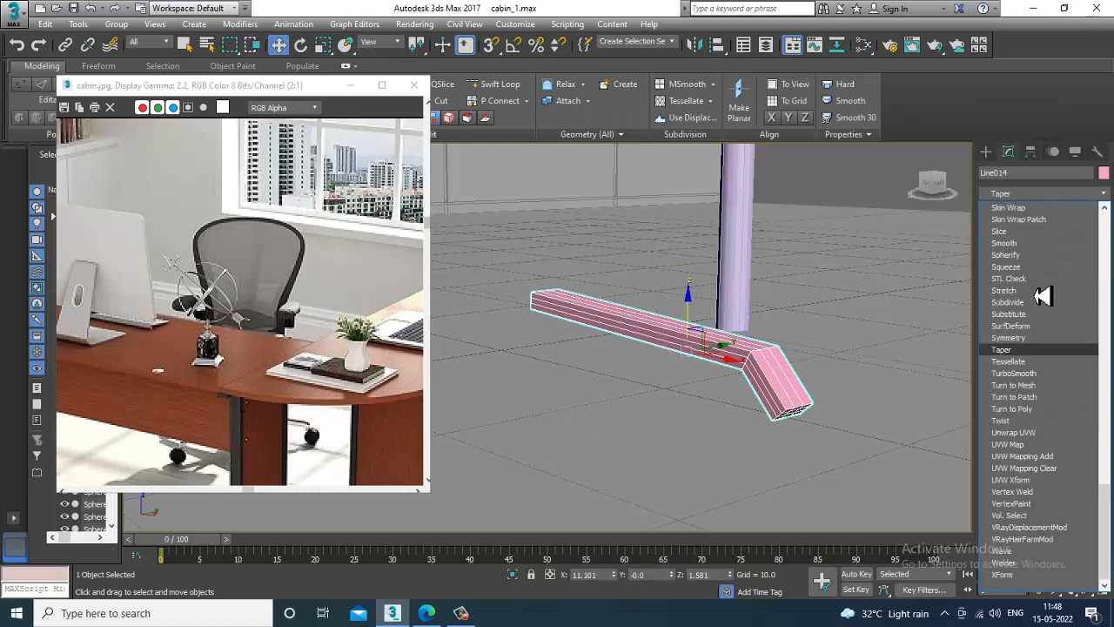
click(1040, 374)
- Move the chair leg along Y in the top view to about 12.47, in line with the column under the seat
alt+middle_drag(784, 410, 741, 413)
key(alt+w)
right_click(497, 294)
key(z)
key(alt+w)
middle_drag(590, 305, 719, 375)
scroll(701, 273, down, 5)
drag(719, 351, 733, 277)
- Move only the leg's pivot along X to the centre of the chair column
click(1030, 152)
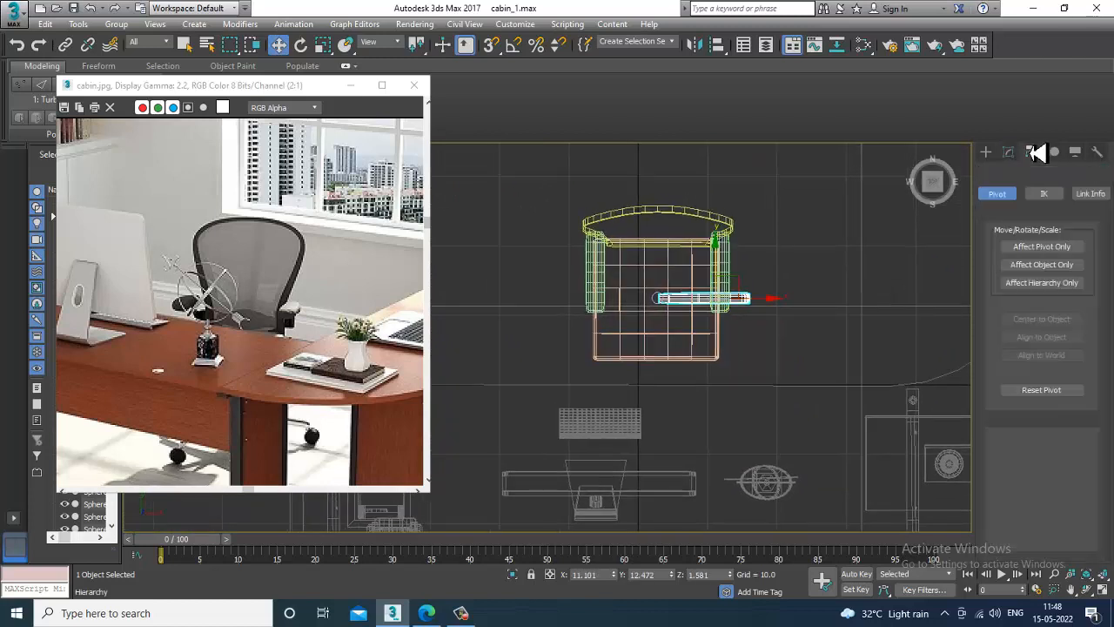
click(1042, 246)
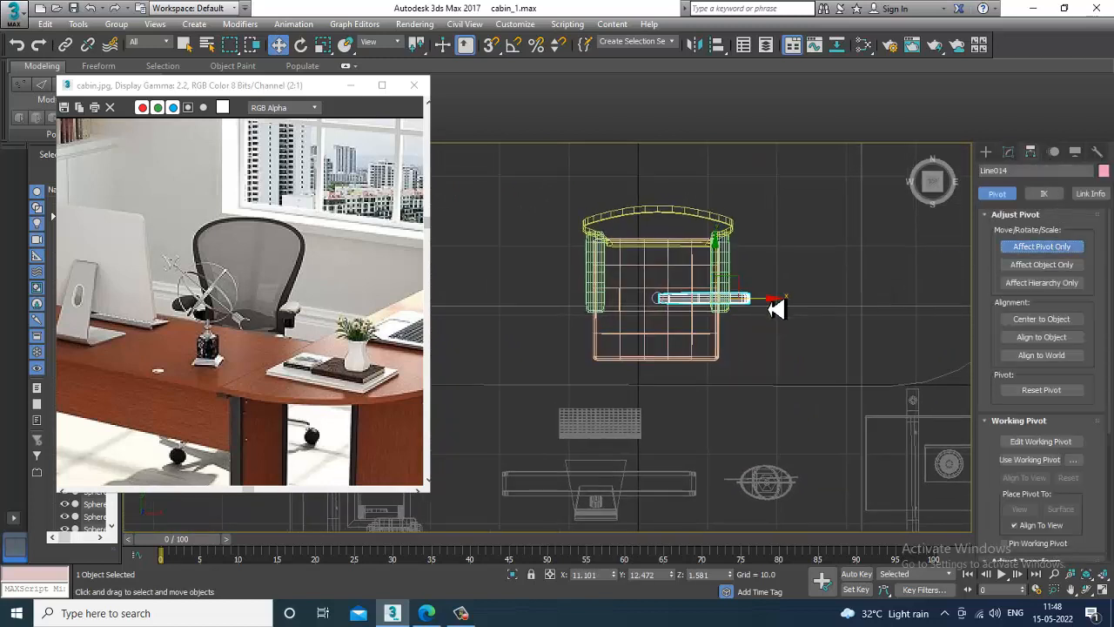
drag(775, 309, 712, 316)
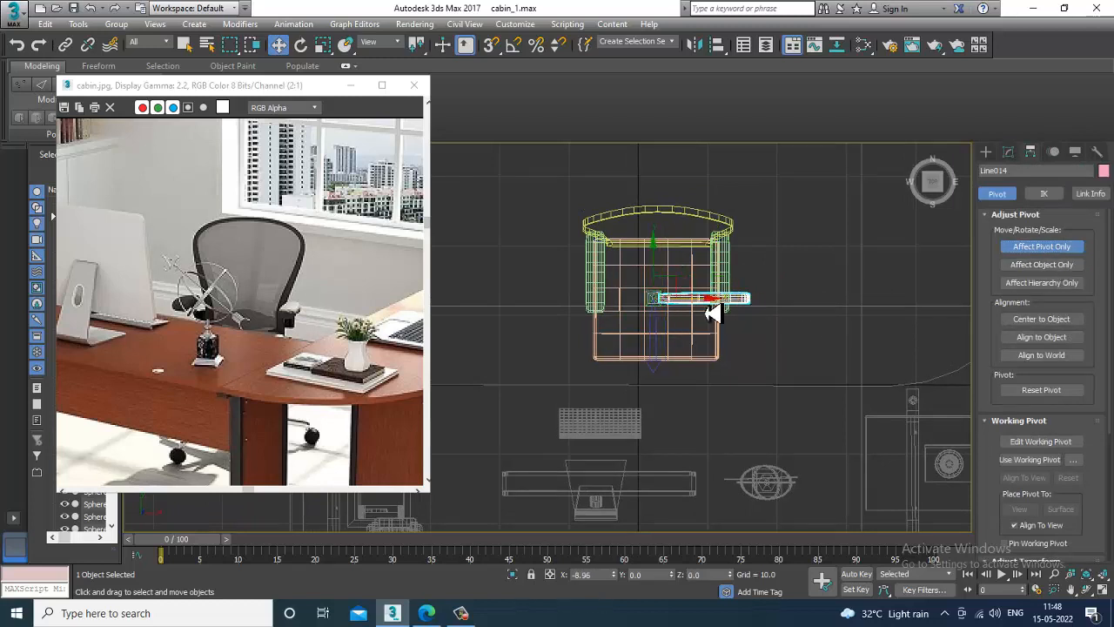
- Finish pivot editing and rotate copies of the chair leg around the central column to form the star base
click(1042, 247)
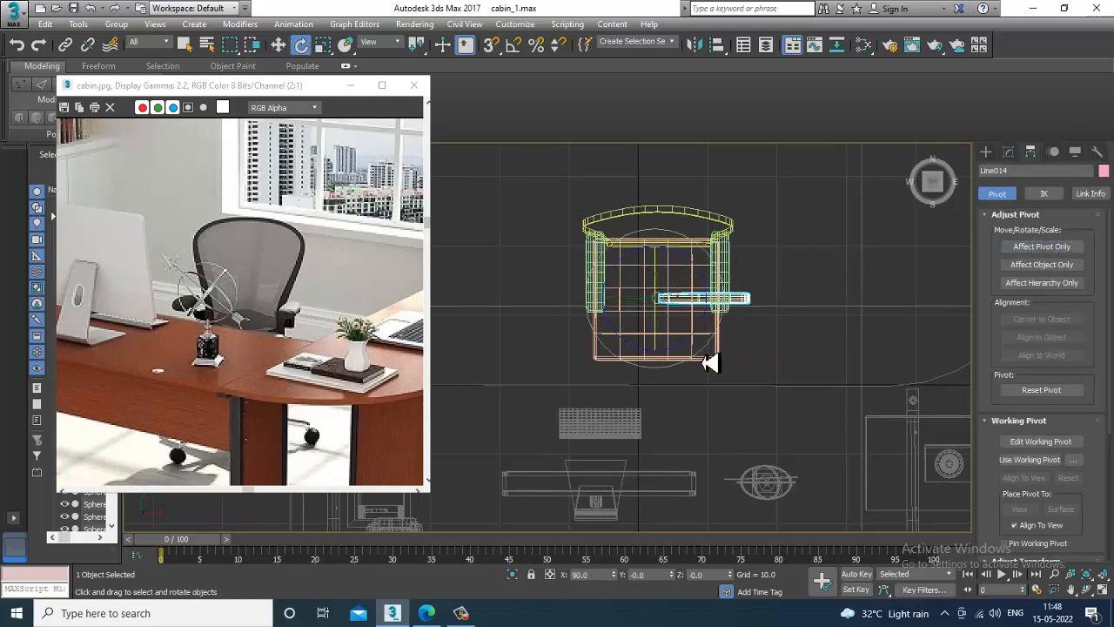
key(e)
mouse_move(704, 361)
mouse_down()
mouse_move(739, 317)
mouse_move(764, 235)
mouse_up()
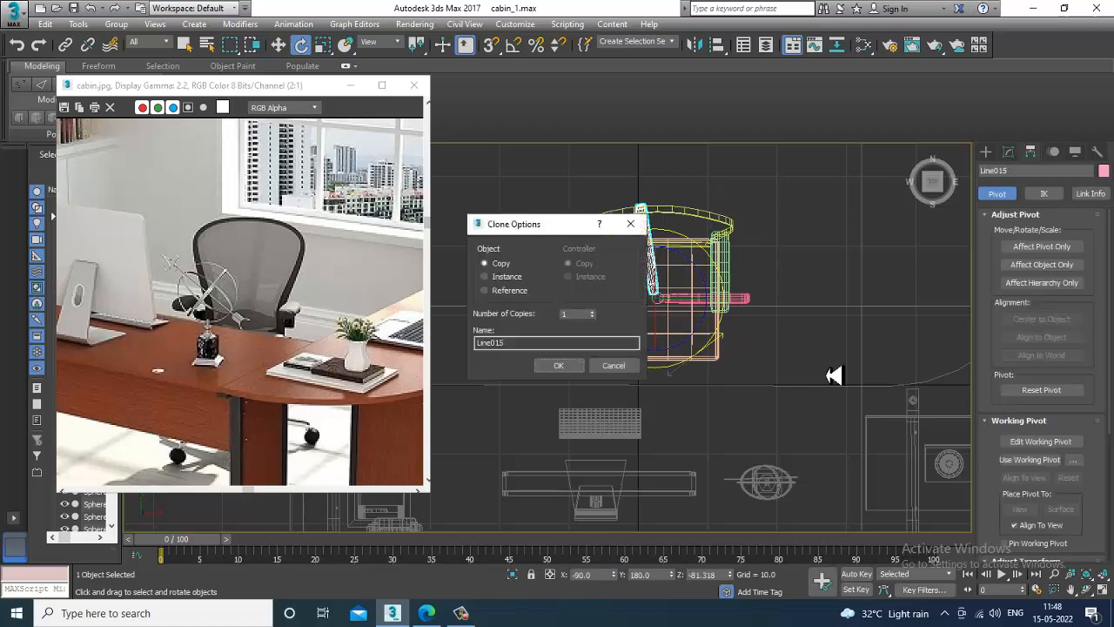
click(559, 369)
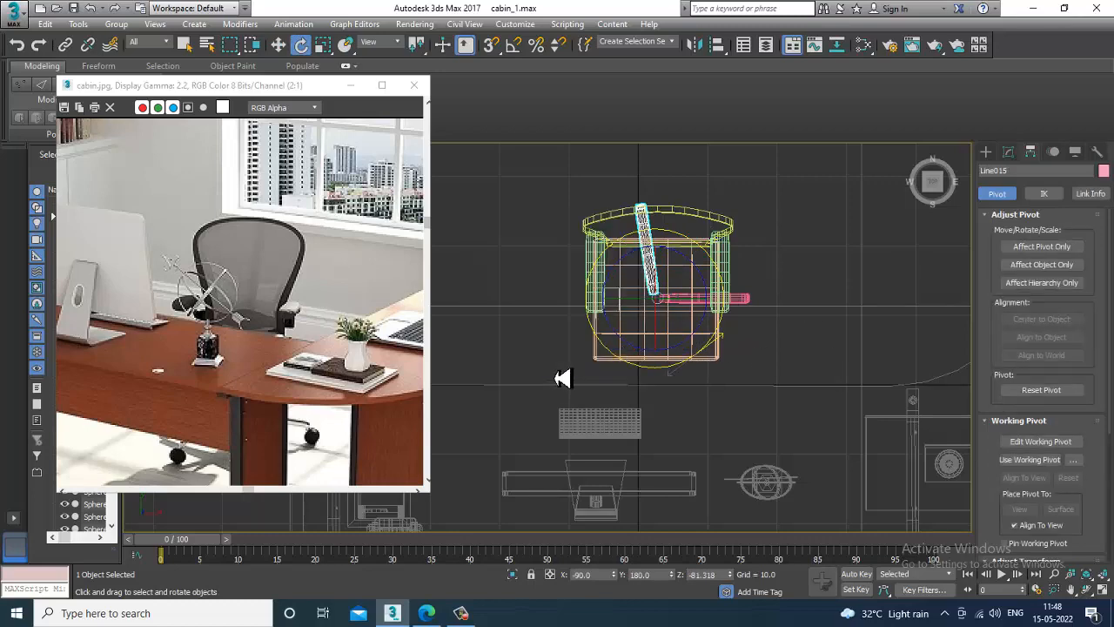
- Examine the arrangement of the copied legs around the column in the perspective view, below the desk and seat
key(alt+w)
right_click(784, 448)
key(alt+w)
alt+middle_drag(797, 385, 848, 391)
scroll(787, 410, down, 4)
scroll(824, 366, down, 3)
scroll(801, 353, up, 4)
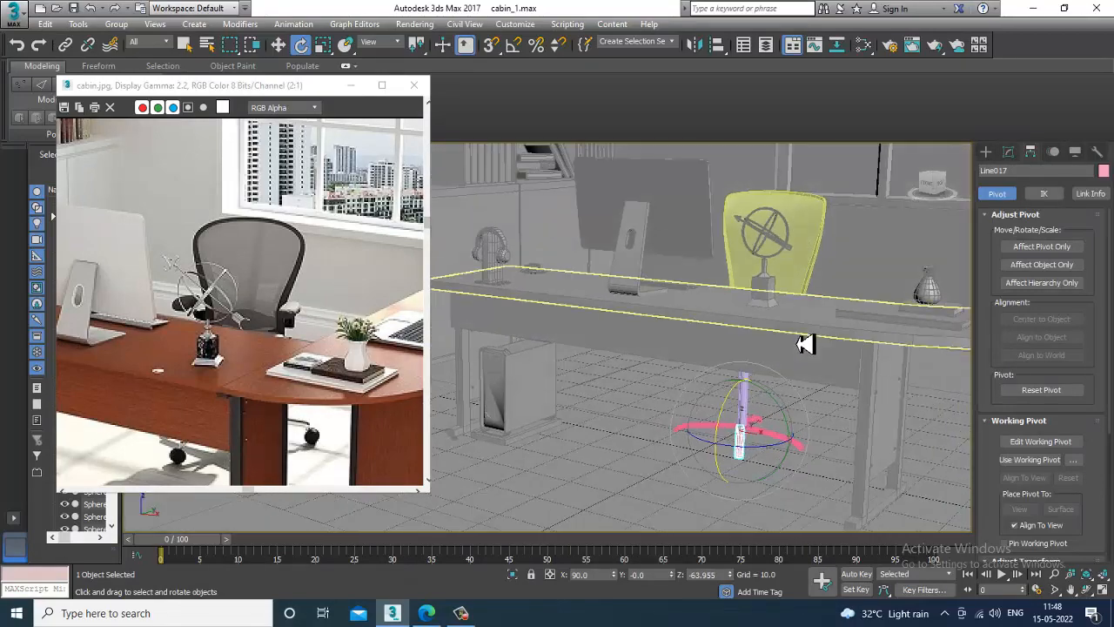
alt+middle_drag(804, 344, 845, 339)
scroll(819, 357, up, 4)
scroll(806, 399, up, 3)
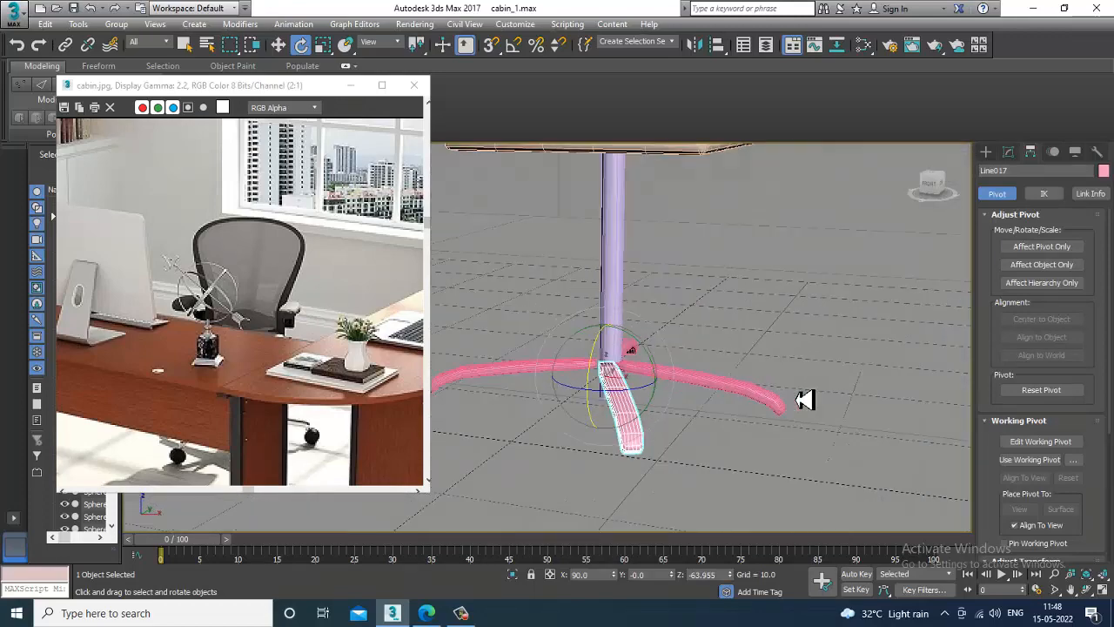
key(w)
click(466, 613)
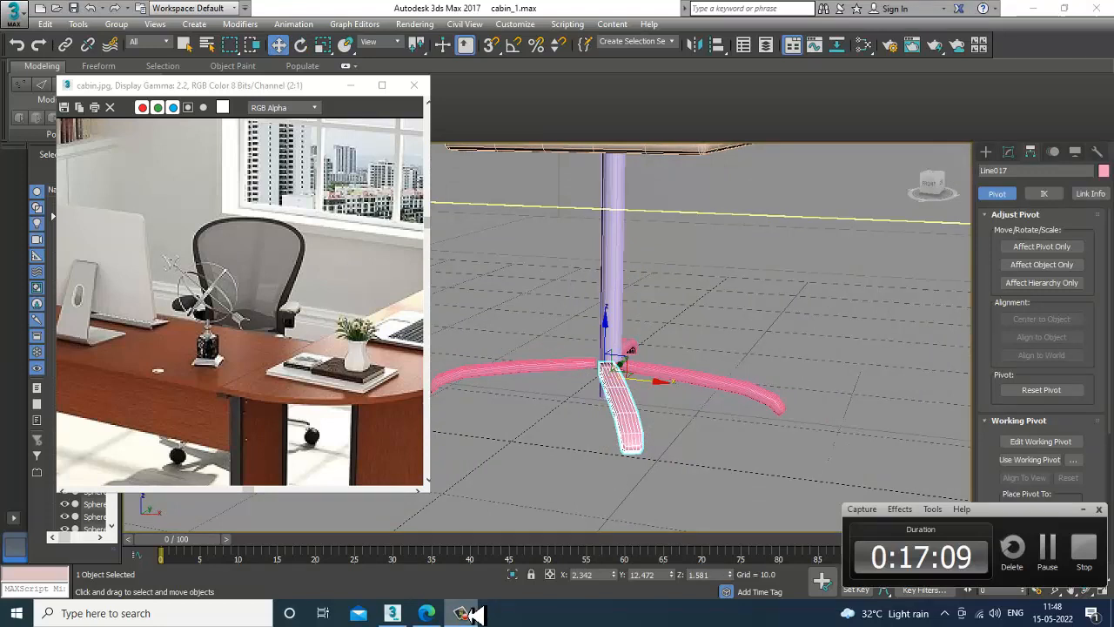
click(471, 611)
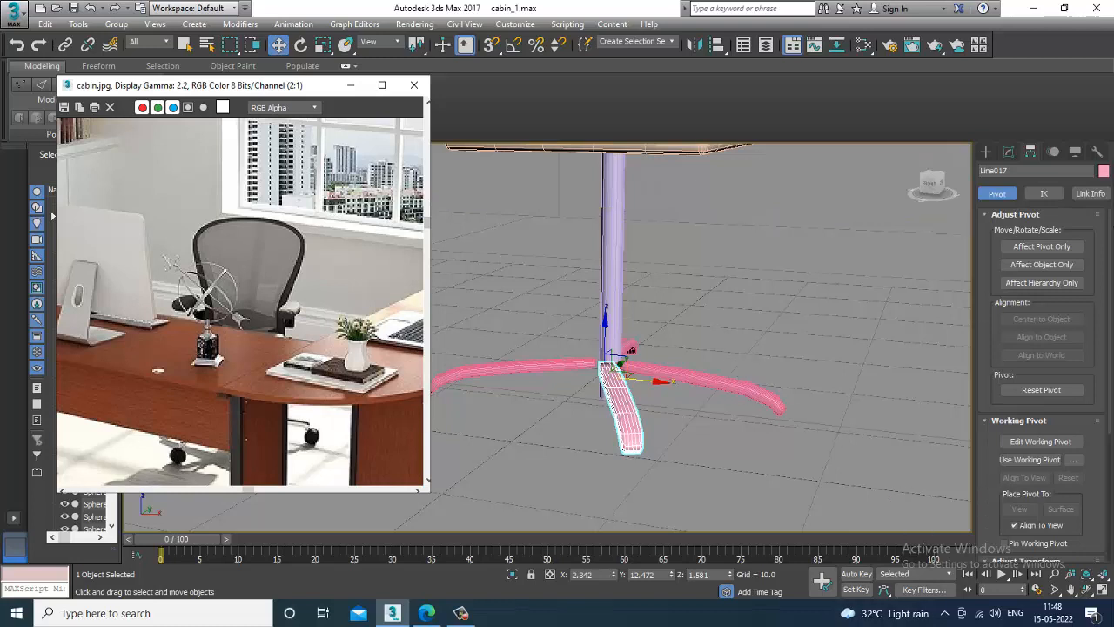
- Create a sphere with a radius of about 1.08 on the floor just below the tip of one chair leg
click(989, 155)
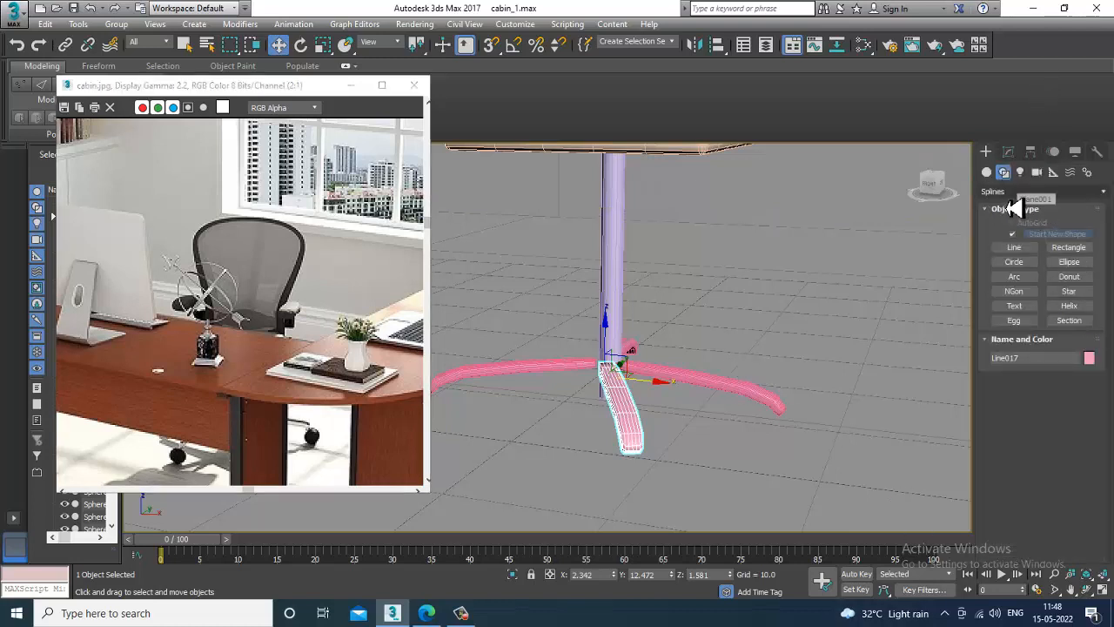
click(986, 172)
click(1031, 254)
scroll(853, 456, up, 5)
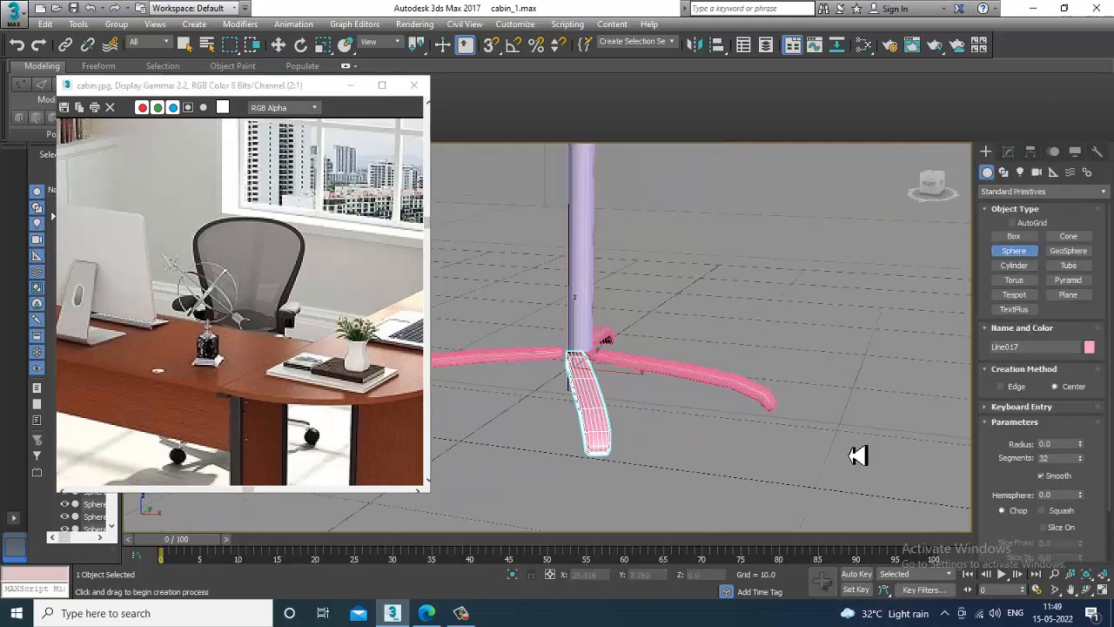
drag(740, 421, 757, 440)
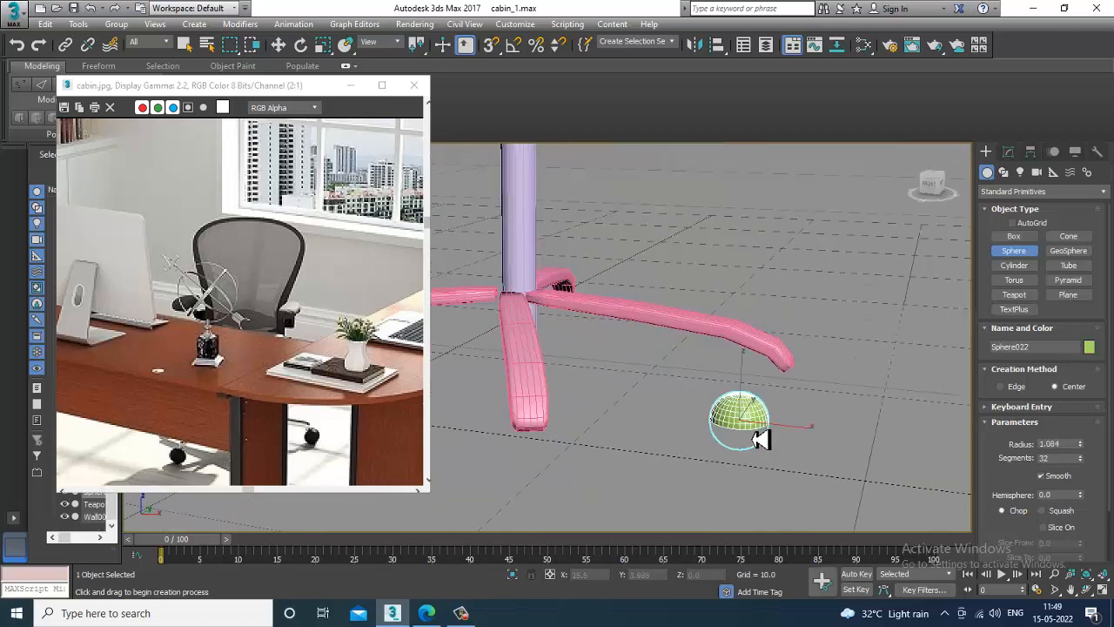
key(w)
scroll(759, 437, up, 3)
middle_drag(762, 433, 640, 239)
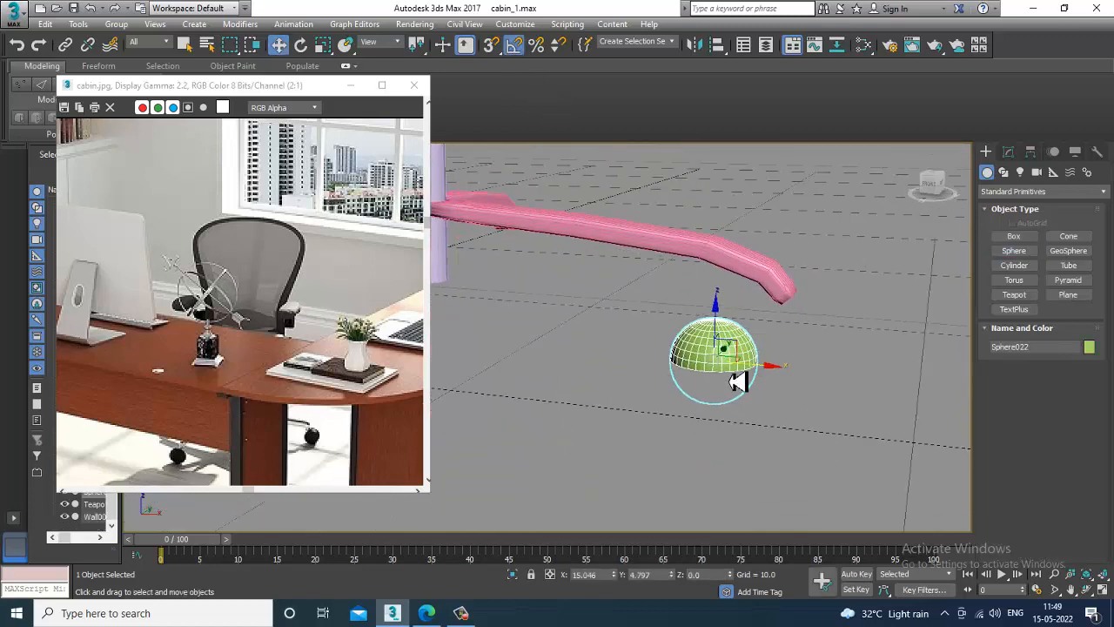
- Rotate the sphere 90 degrees about X with angle snap on
key(e)
drag(721, 349, 714, 351)
alt+middle_drag(733, 364, 722, 388)
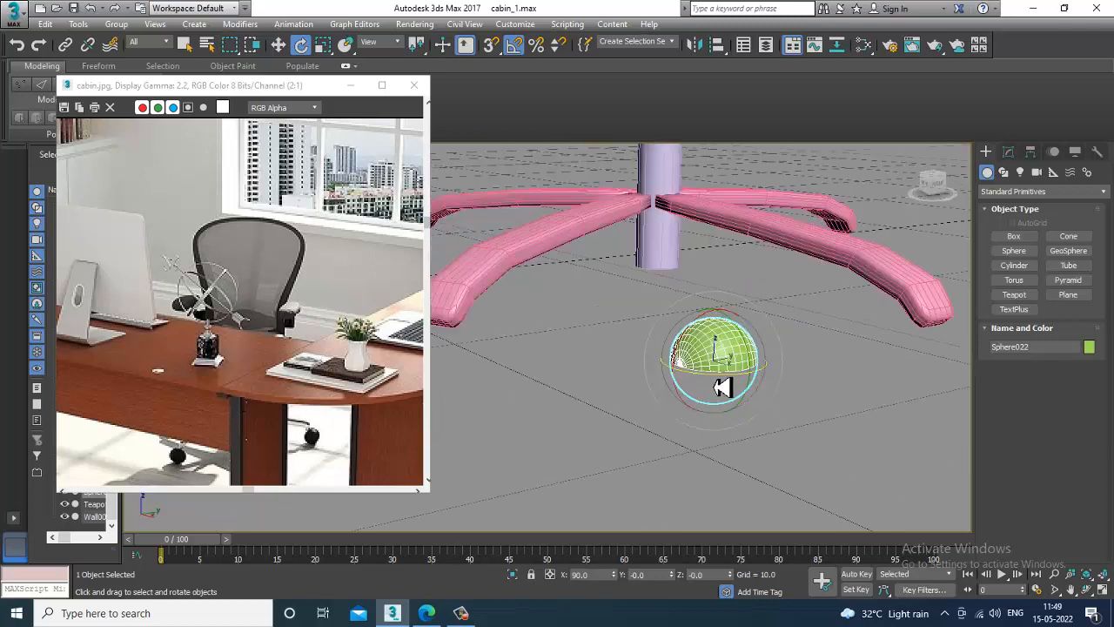
- Isolate the sphere and convert it to an Editable Poly
scroll(722, 388, up, 5)
key(w)
right_click(608, 228)
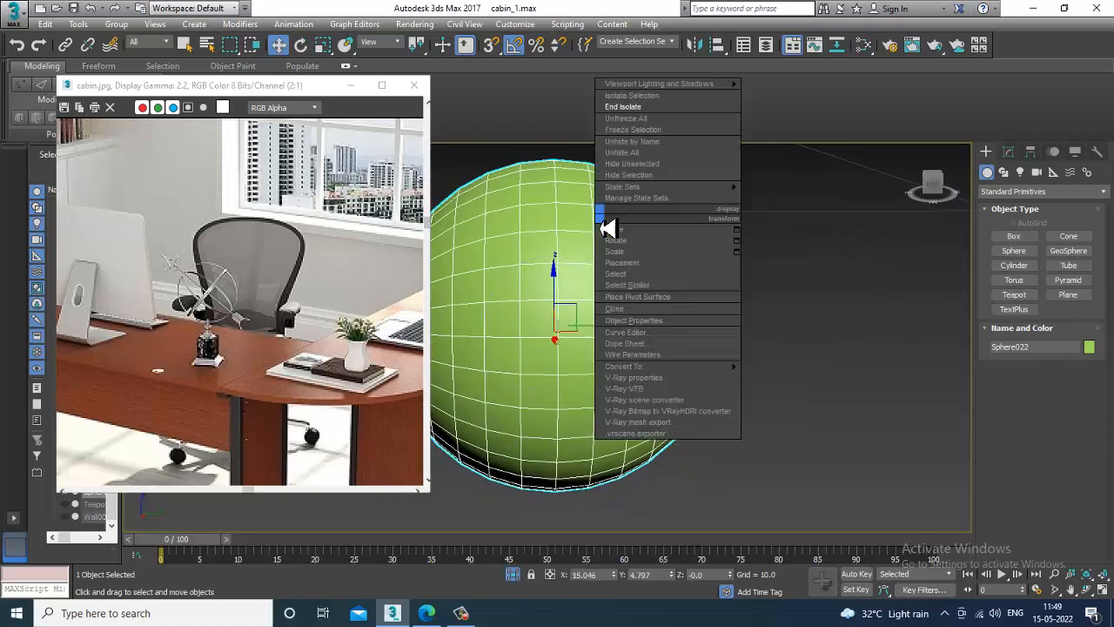
mouse_move(687, 366)
click(840, 377)
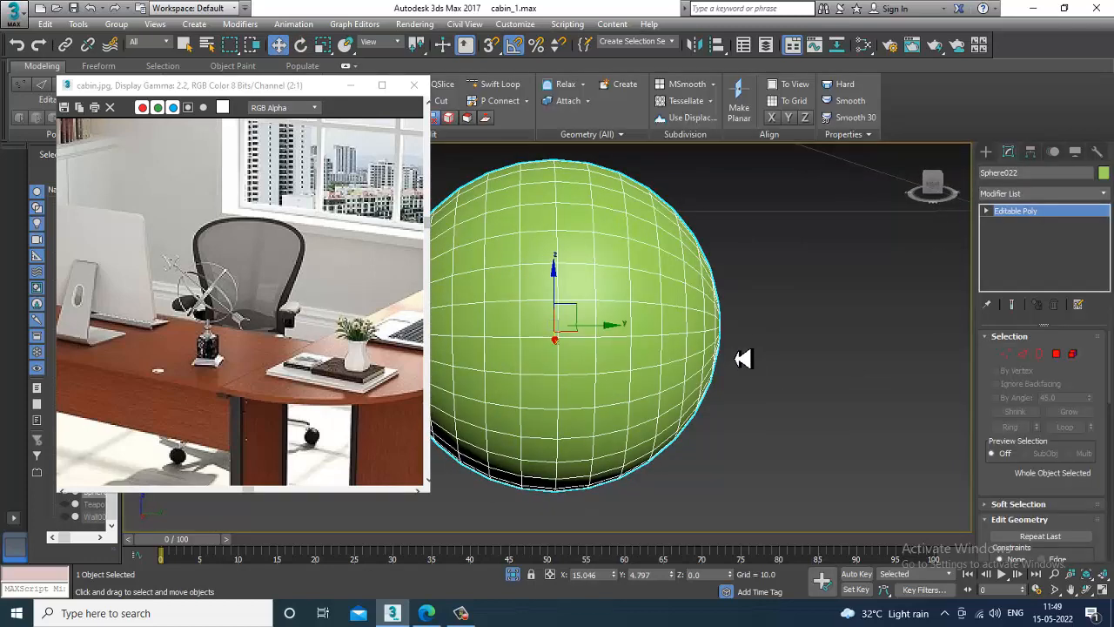
- Select the polygons of one half of the sphere and delete them, leaving an open hemisphere
scroll(743, 357, down, 3)
click(1056, 355)
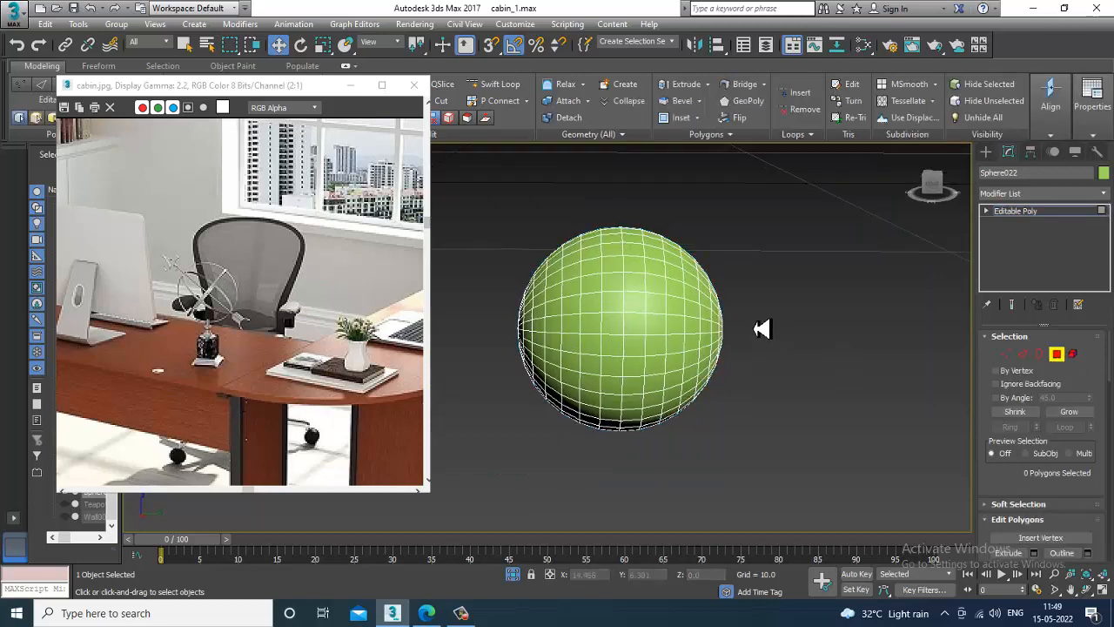
drag(788, 538, 754, 477)
alt+middle_drag(642, 304, 737, 308)
key(Delete)
alt+middle_drag(661, 326, 913, 346)
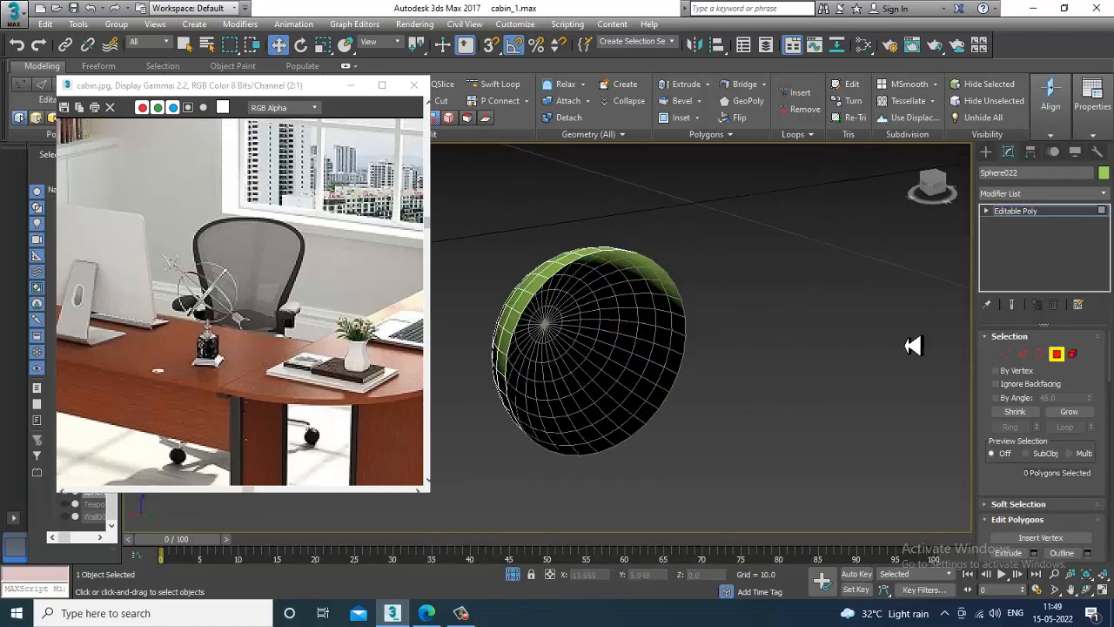
- Cap the open circular border of the hemisphere and leave border editing
click(1040, 355)
alt+middle_drag(547, 331, 625, 346)
click(661, 325)
right_click(661, 326)
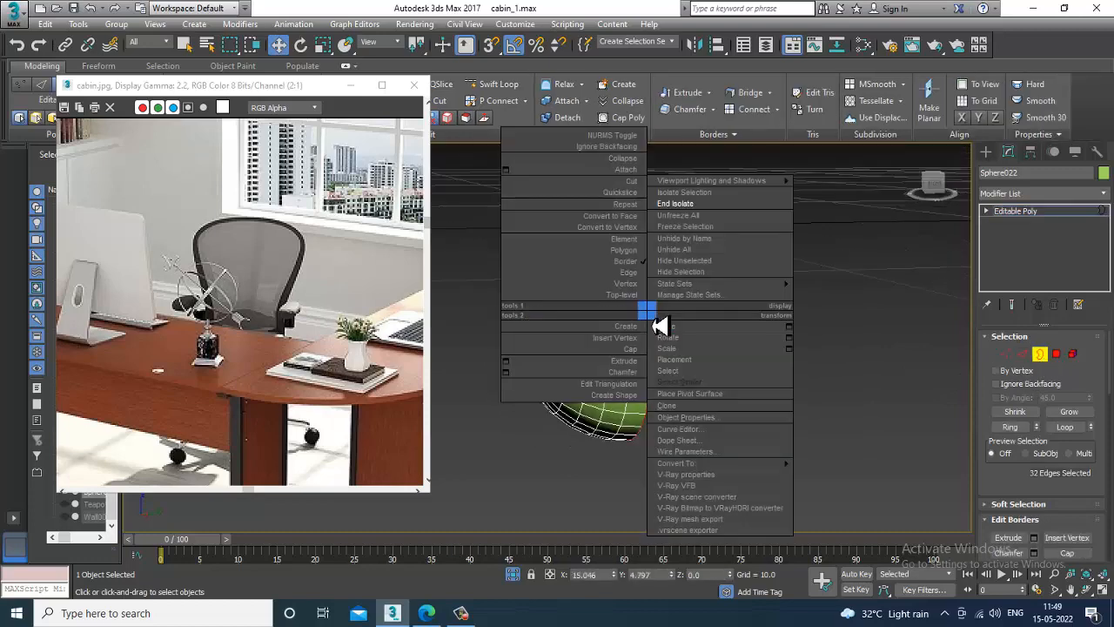
click(623, 372)
click(1064, 215)
- Scale the hemisphere down along Y to make it a flatter dome
key(r)
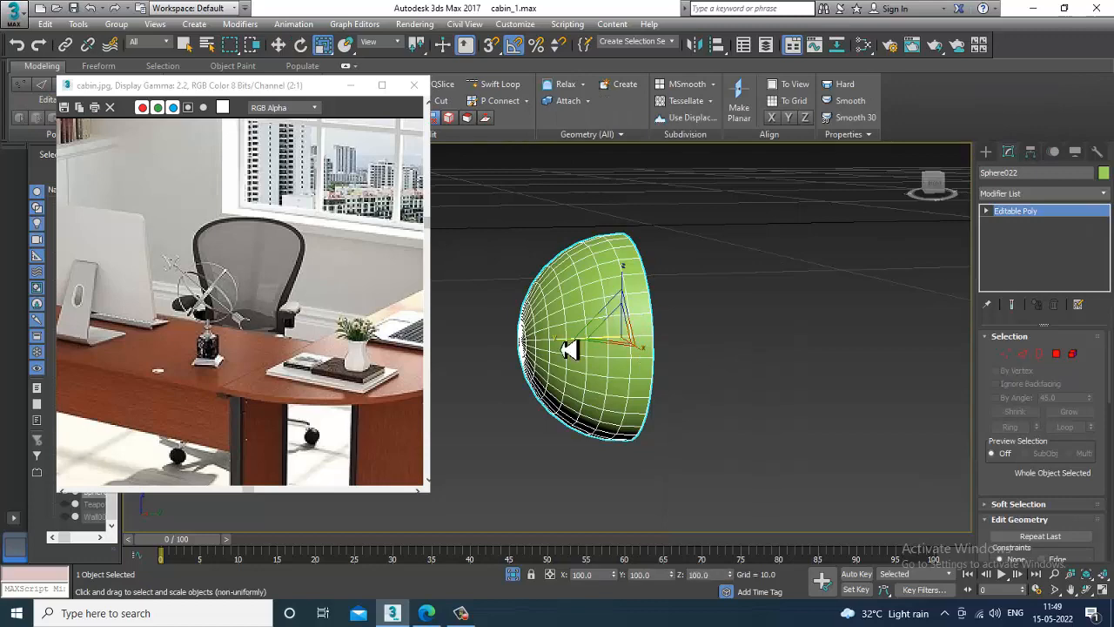
drag(564, 351, 587, 353)
key(w)
mouse_move(646, 345)
alt+middle_down()
mouse_move(667, 322)
mouse_move(648, 351)
alt+middle_up()
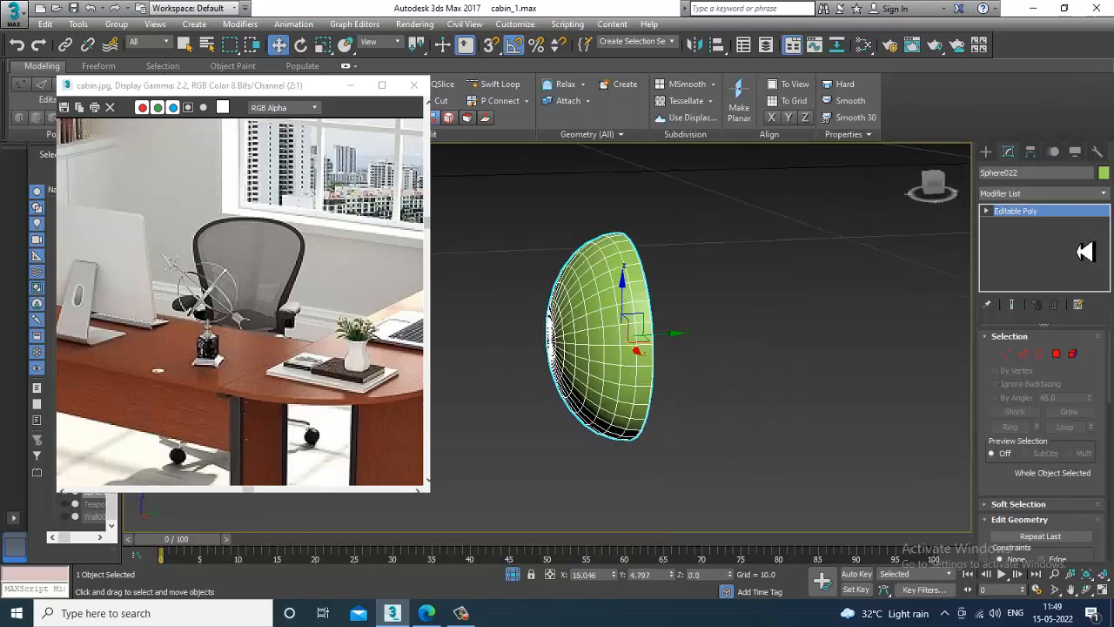
- Mirror the dome along Y as a copy and move the copy along Y to about 5.4, leaving a gap between the halves
alt+middle_drag(634, 288, 697, 264)
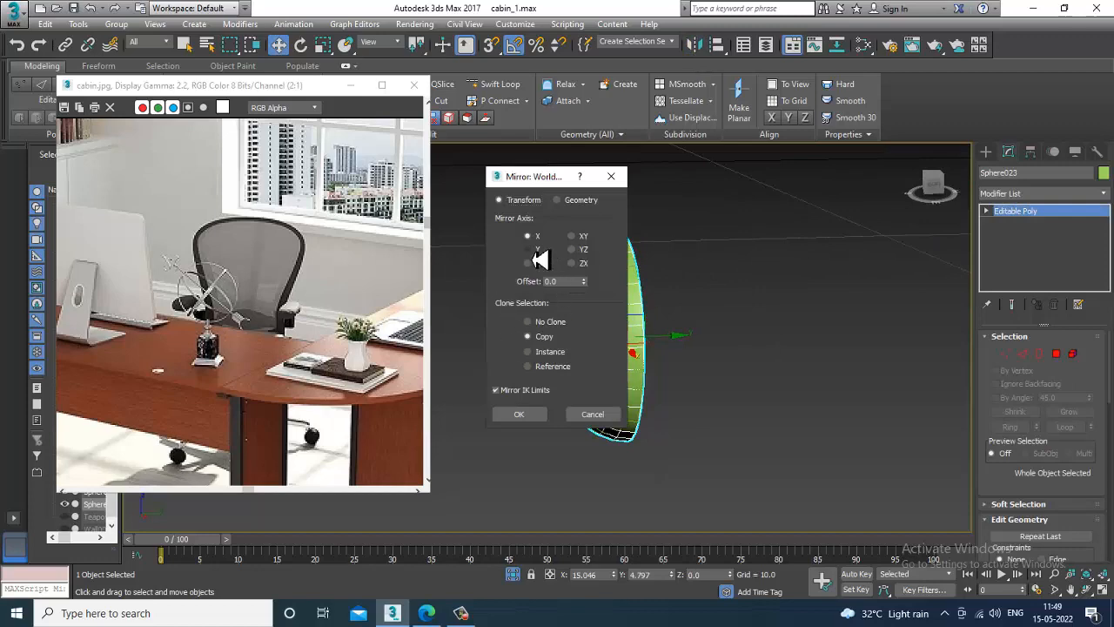
click(533, 259)
click(519, 414)
drag(675, 349, 733, 347)
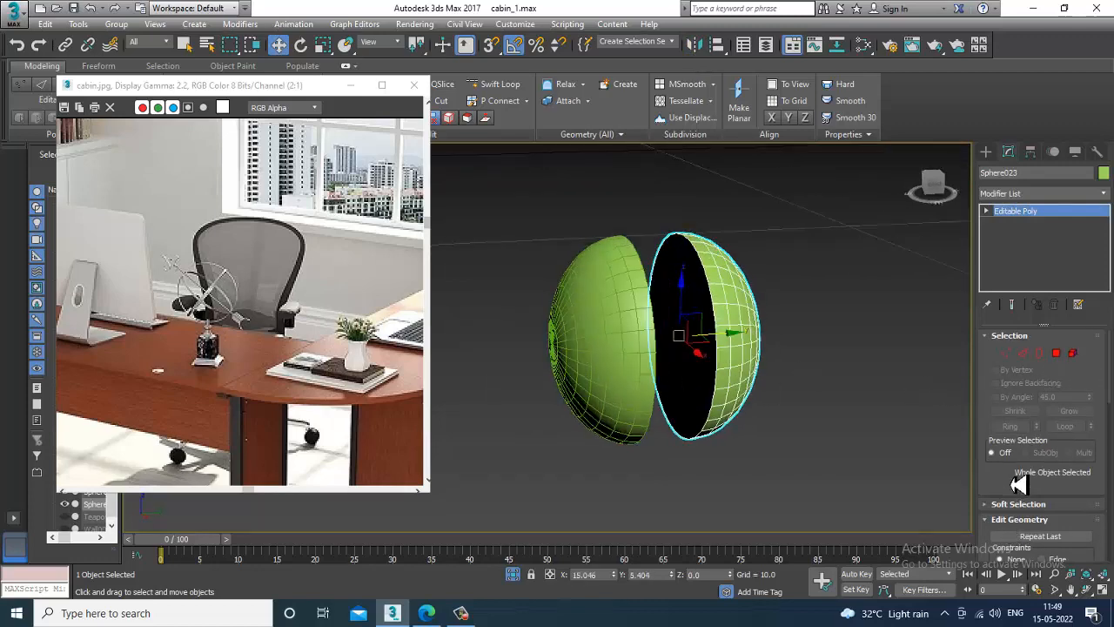
- Attach the original dome to the mirrored copy and isolate the combined wheel object
drag(1018, 485, 1025, 276)
click(1010, 413)
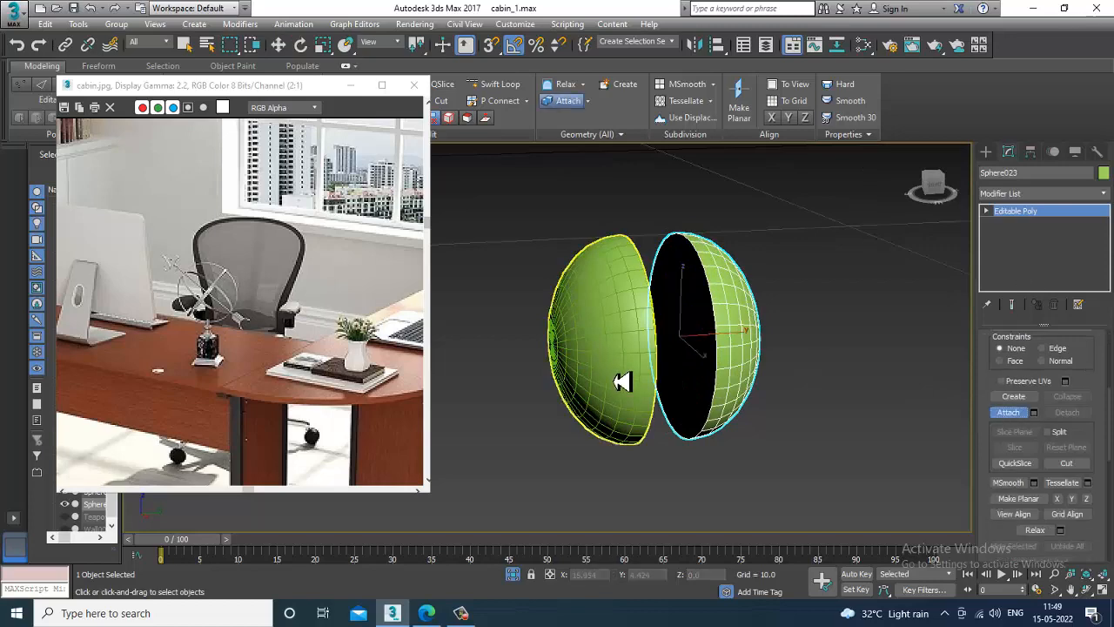
scroll(747, 390, down, 5)
key(w)
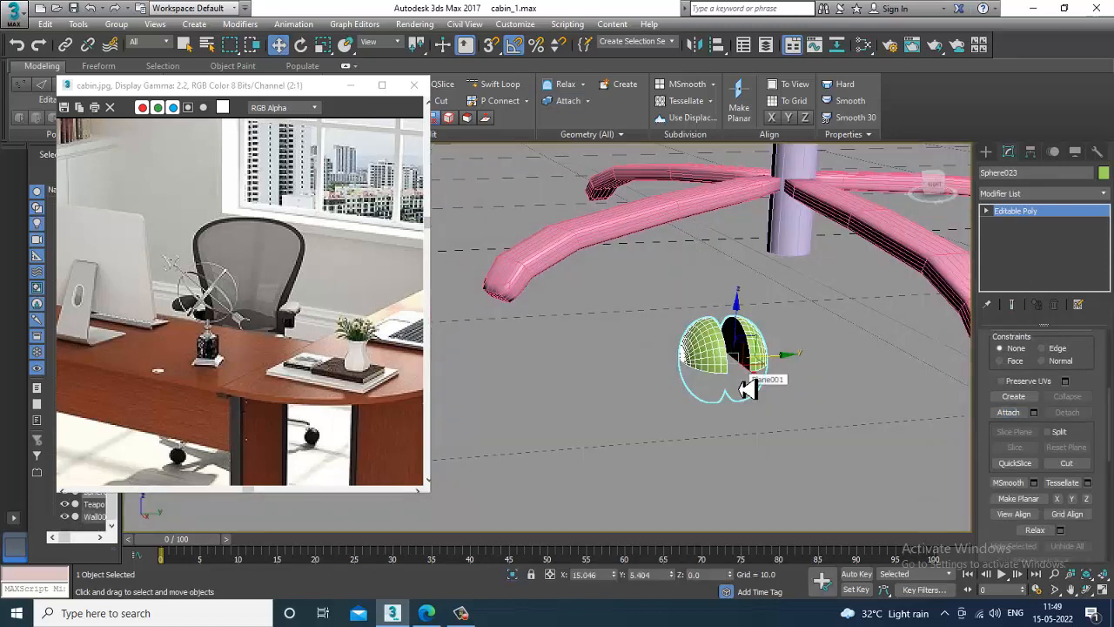
key(z)
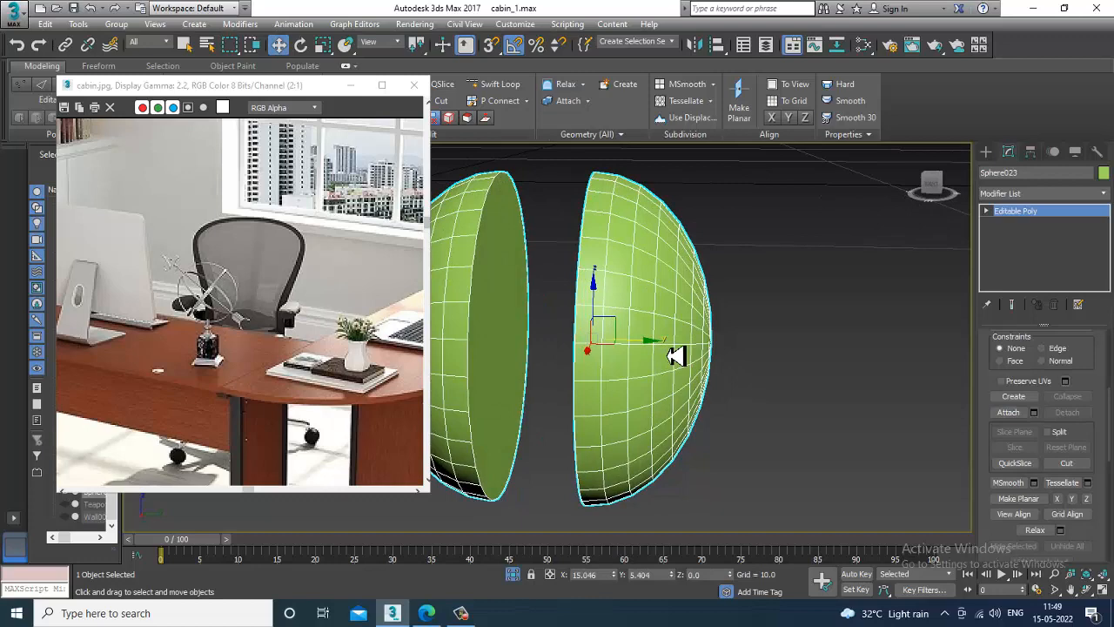
- Select the two flat inner faces of the wheel halves and inset them to smaller concentric discs
key(4)
alt+middle_drag(497, 319, 589, 331)
click(659, 331)
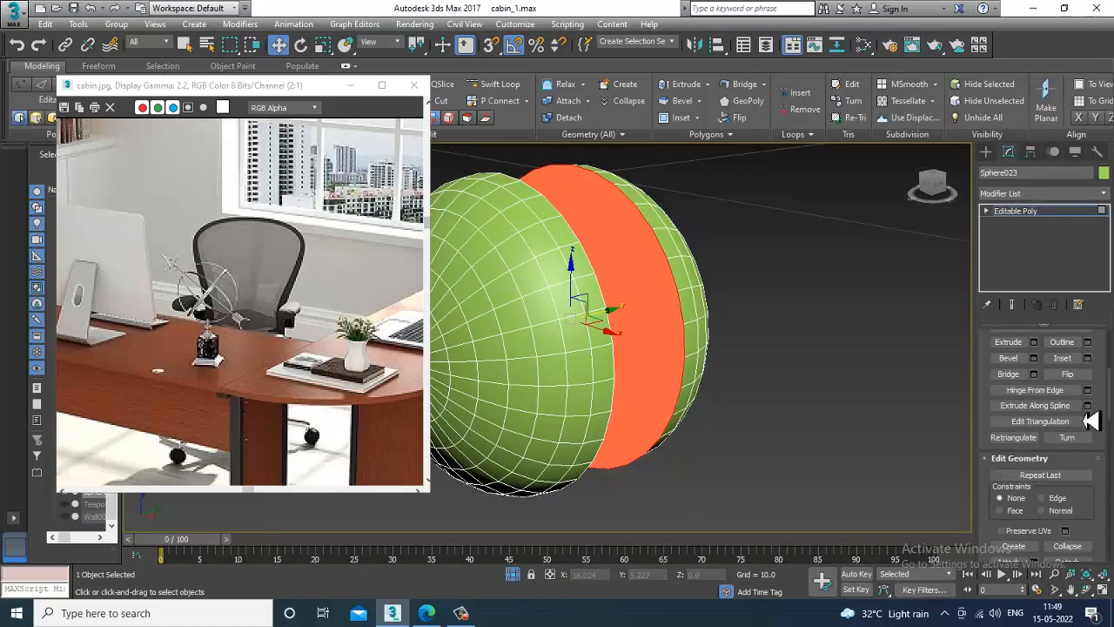
click(1088, 358)
alt+middle_drag(601, 323, 636, 391)
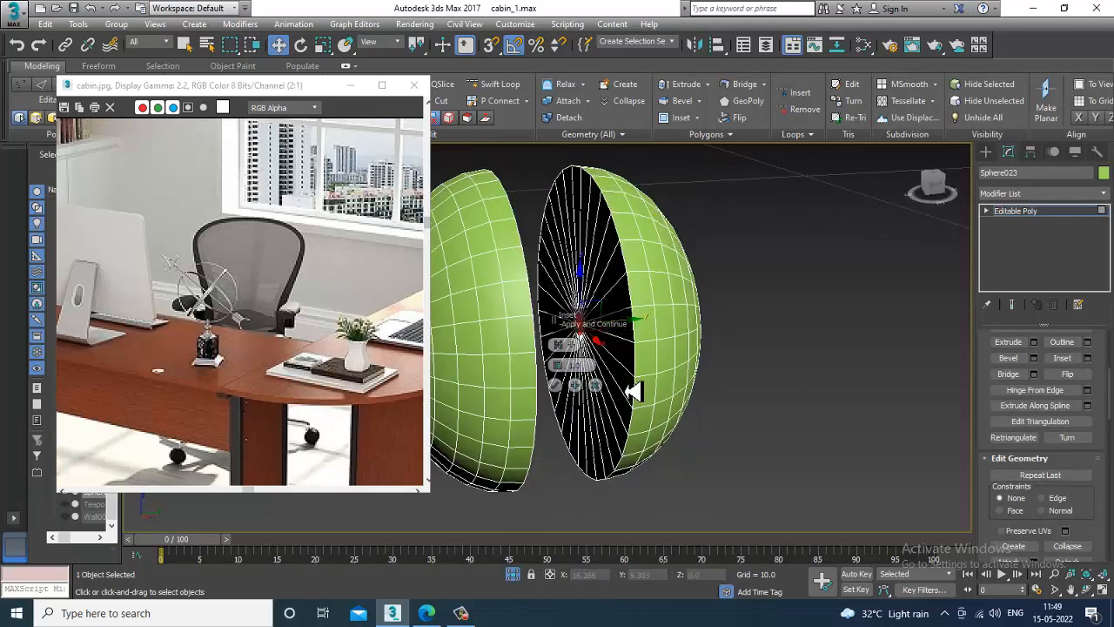
drag(557, 370, 570, 381)
click(558, 387)
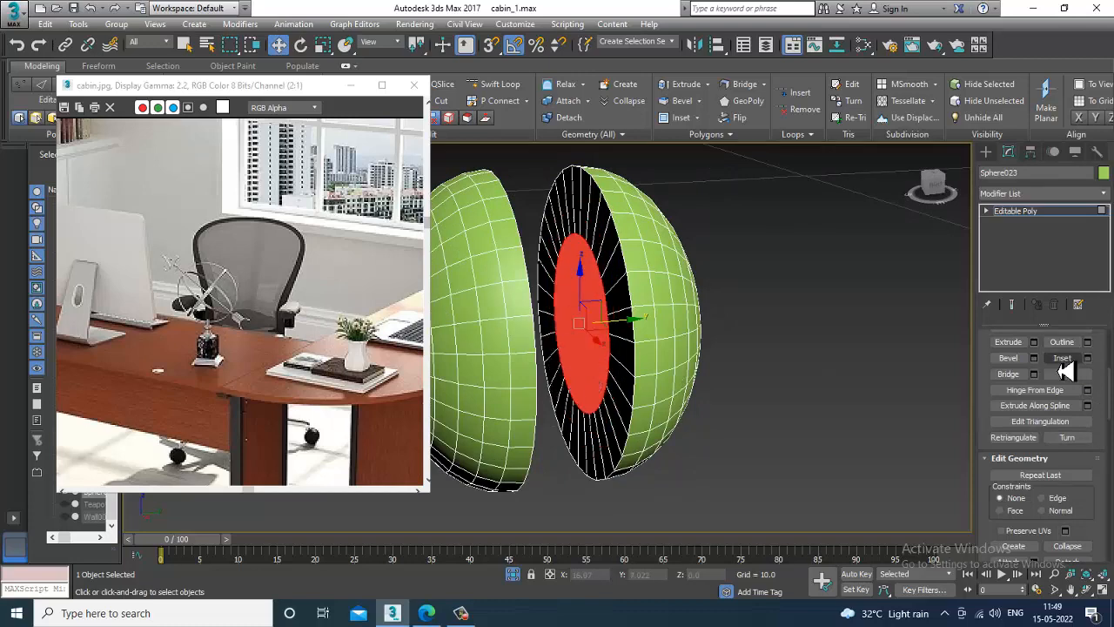
- Bridge the two inset faces to join the wheel halves with an axle, and leave polygon editing
click(1008, 373)
alt+middle_drag(746, 365, 787, 383)
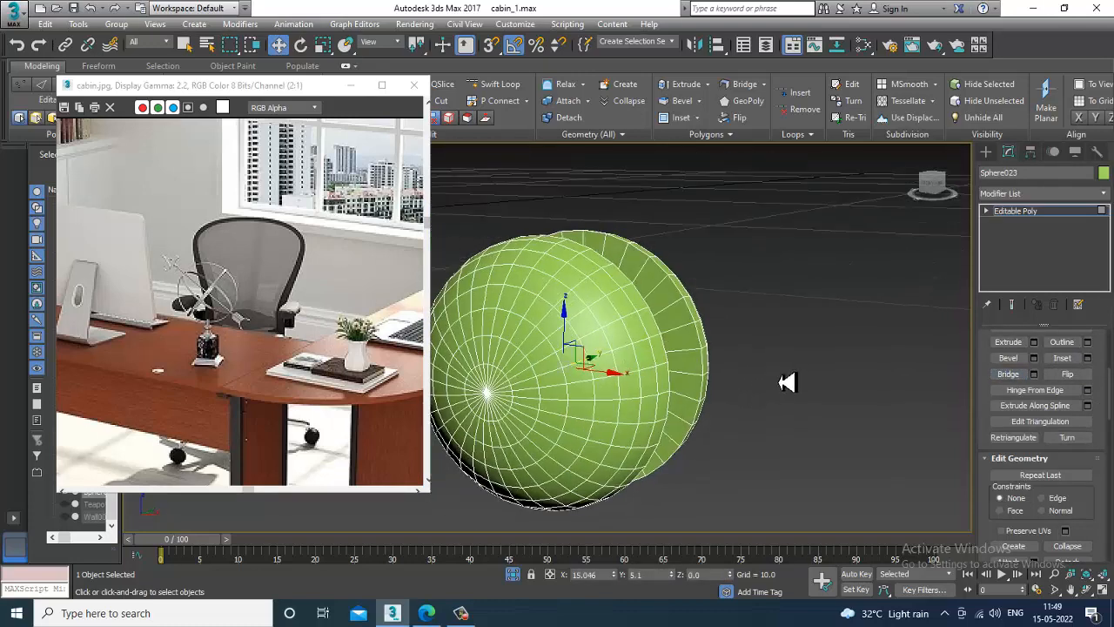
click(1050, 215)
- Draw a half-circle arc with a radius of about 1.165 over the upper half of the wheel in the front view
key(alt+w)
right_click(703, 315)
key(alt+w)
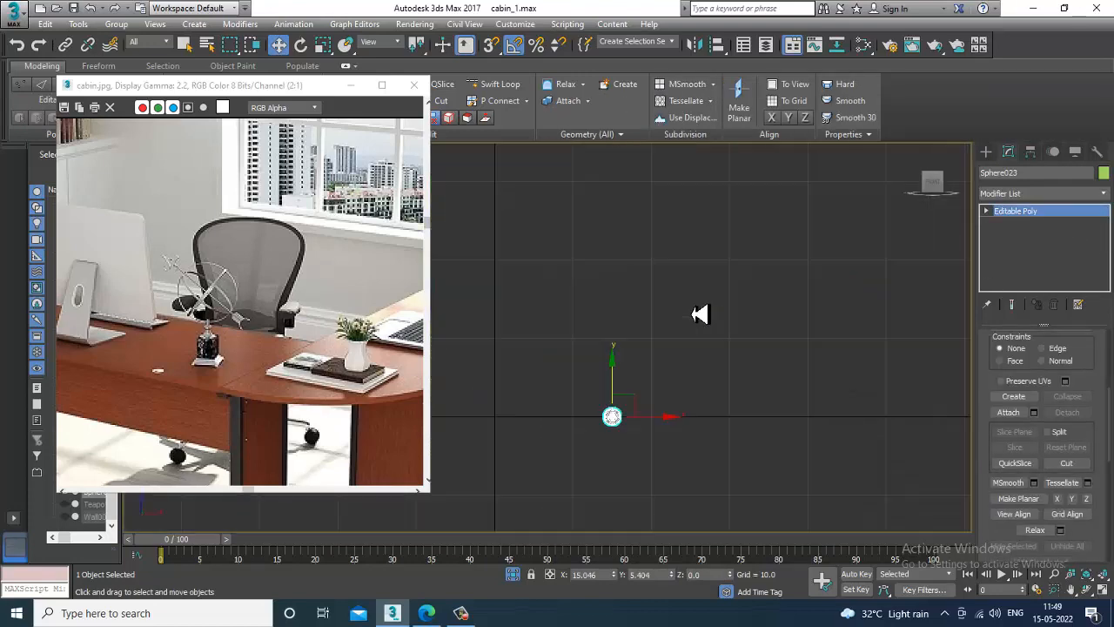
key(z)
middle_drag(608, 301, 685, 283)
middle_drag(776, 298, 796, 318)
click(988, 153)
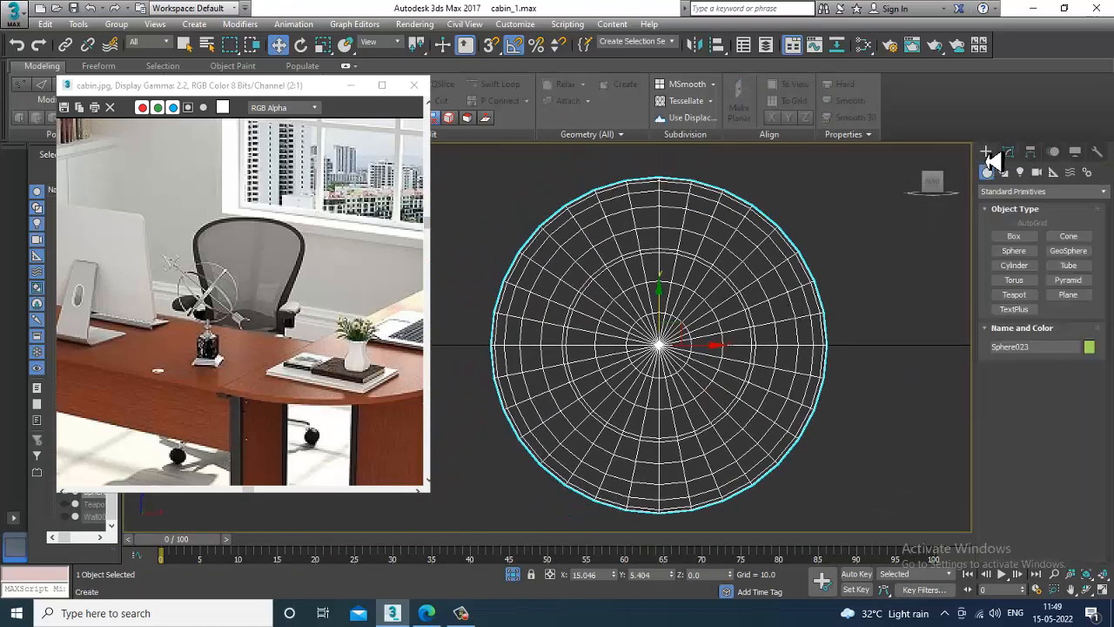
click(1005, 172)
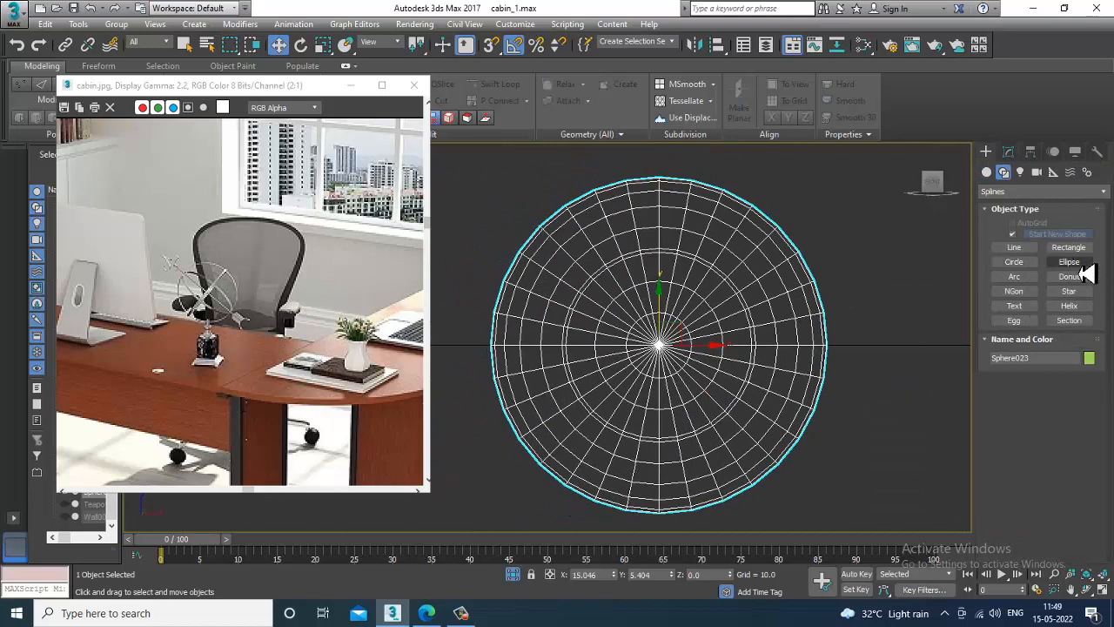
click(1020, 279)
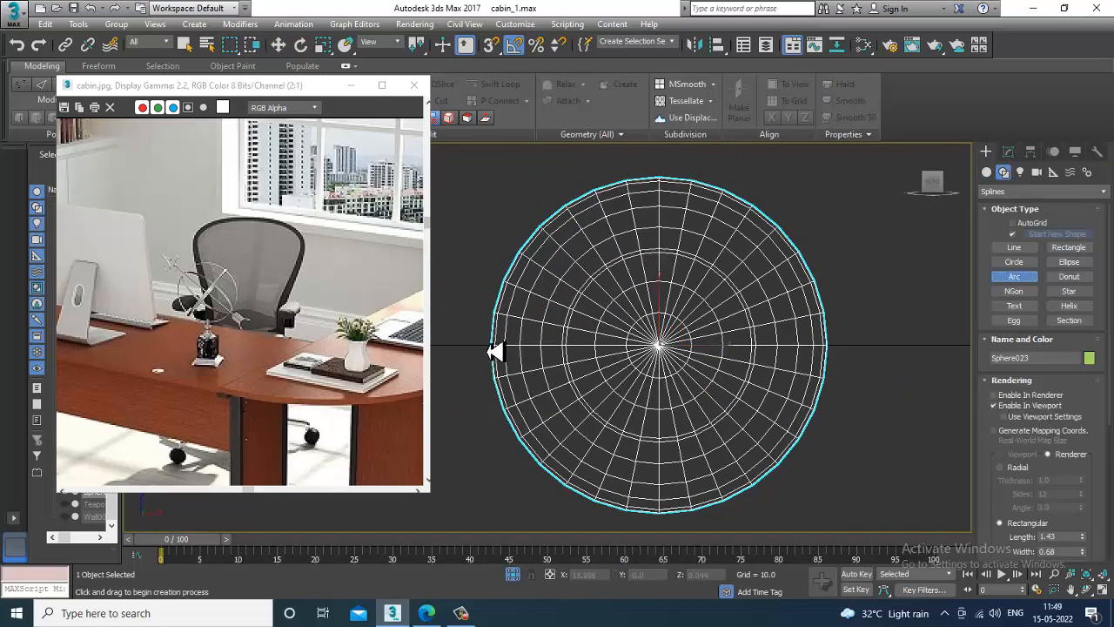
drag(493, 350, 846, 345)
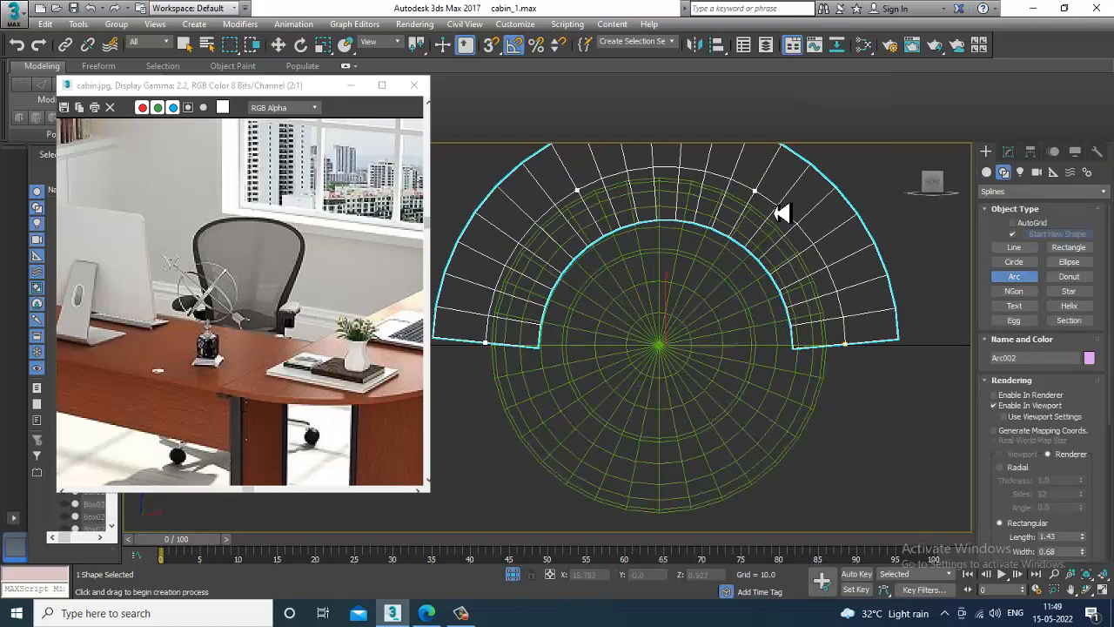
key(w)
- Set the arc's rectangular rendering width to 0.12 to make a thin wheel cover
click(1015, 153)
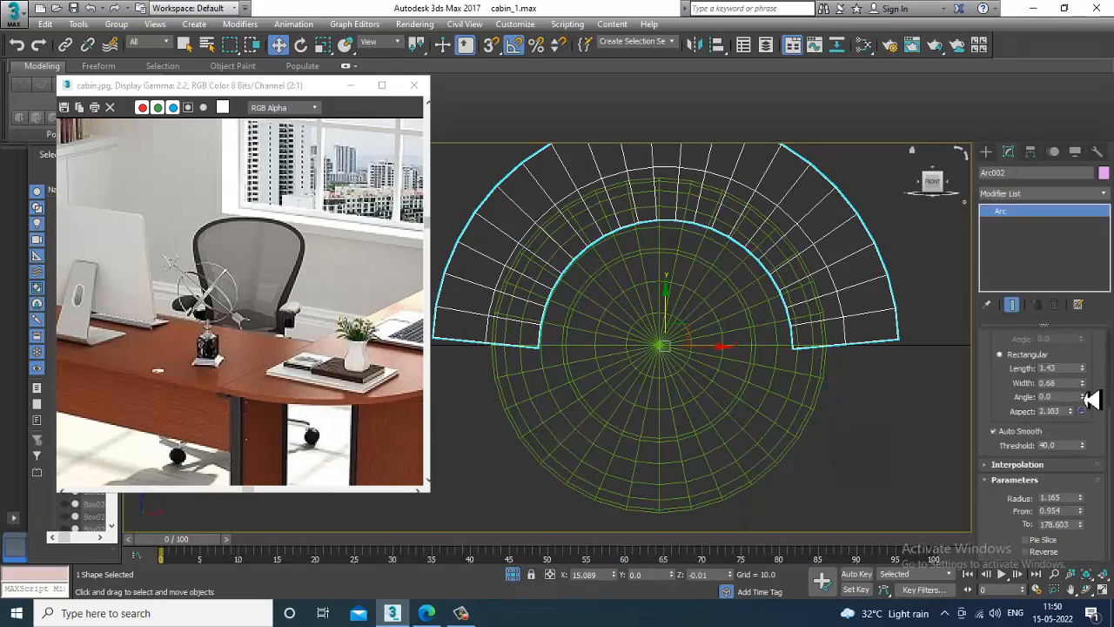
drag(1091, 399, 1102, 434)
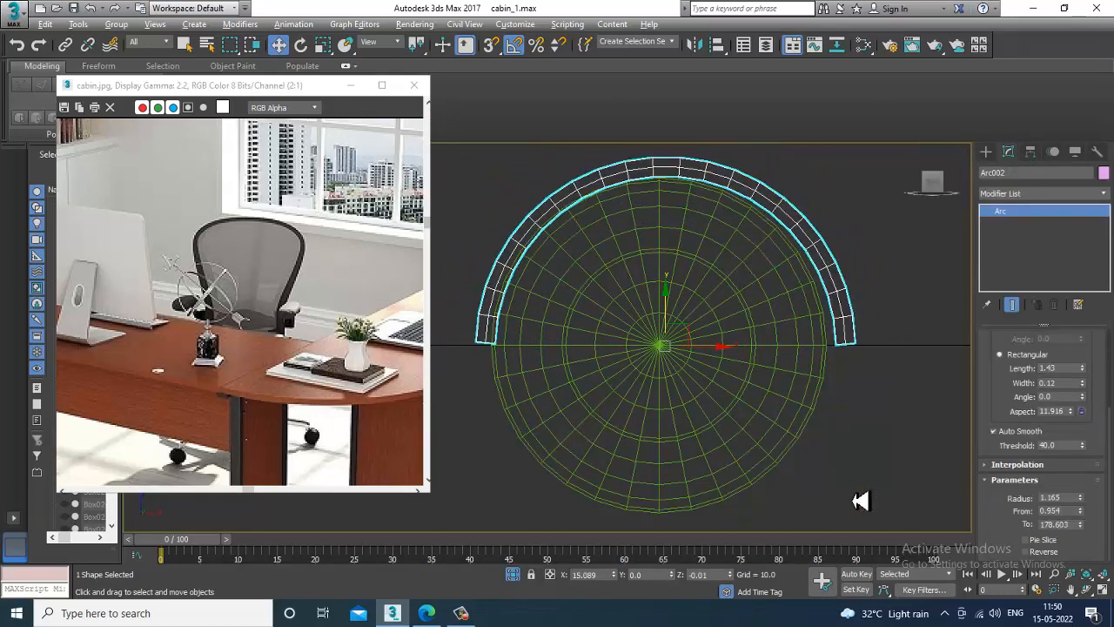
- Move the arc-shaped cover about 5.06 units along Y in the perspective view so it sits over the caster wheel
key(p)
scroll(853, 491, down, 5)
scroll(707, 483, down, 4)
mouse_move(838, 494)
middle_down()
mouse_move(710, 484)
mouse_move(694, 465)
middle_up()
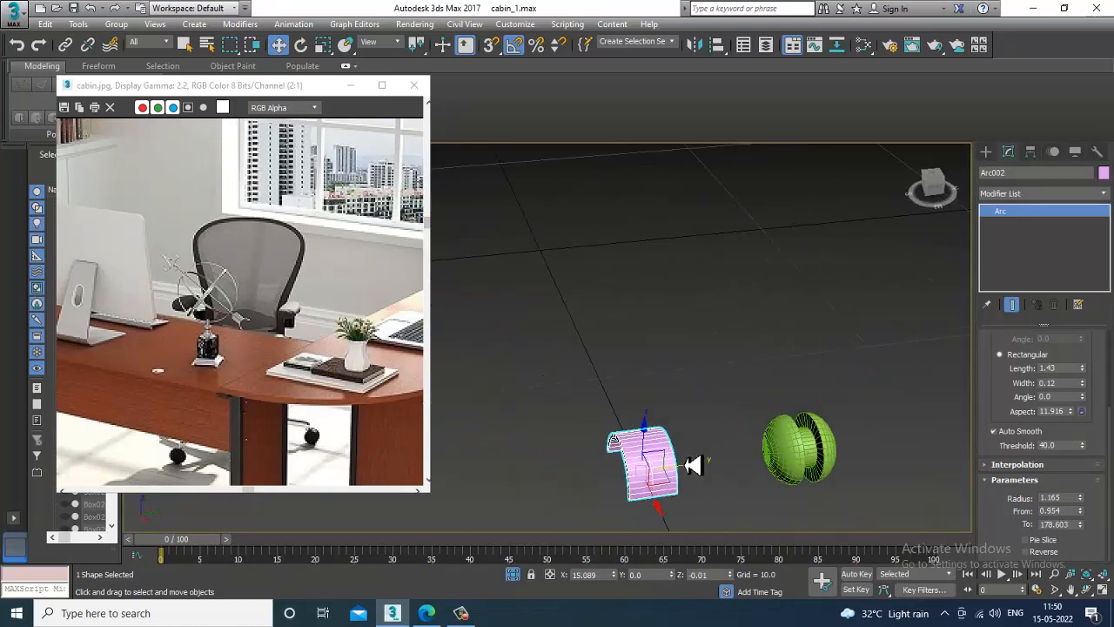
drag(690, 469, 842, 469)
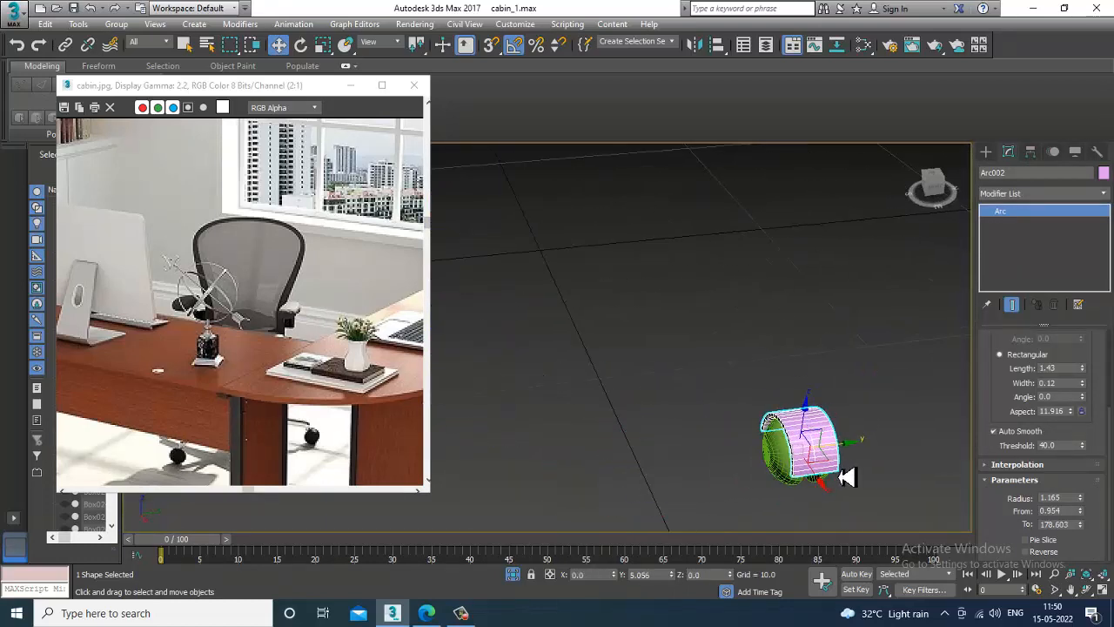
alt+middle_drag(842, 470, 754, 313)
- End the isolation, select the caster wheel with its cover, and scale both down uniformly to about 62%
right_click(754, 306)
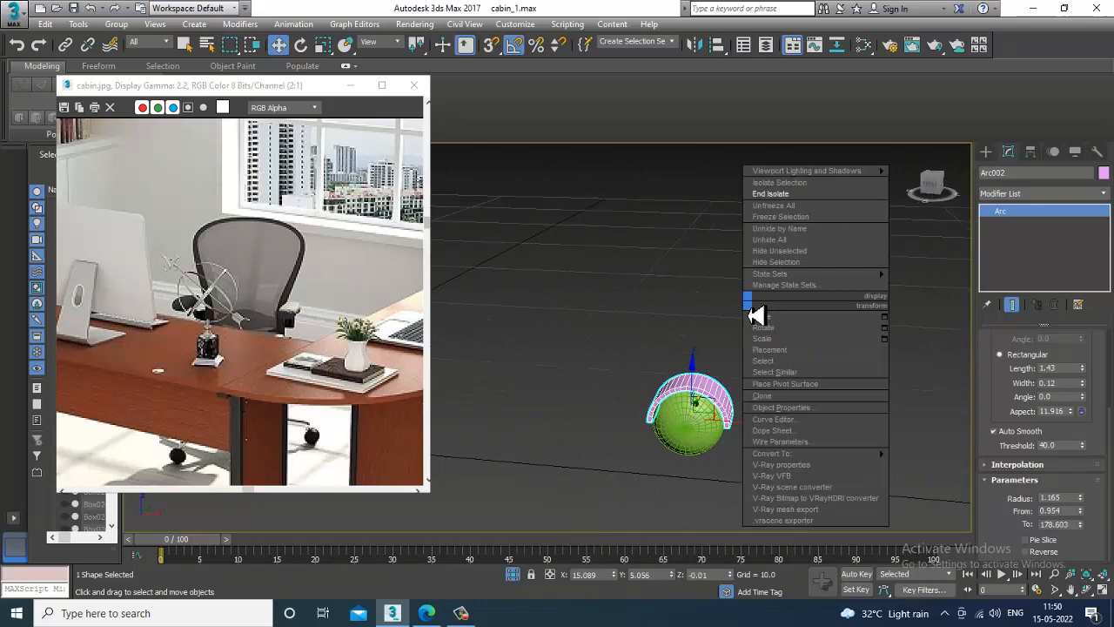
click(792, 183)
alt+middle_drag(669, 393, 709, 376)
ctrl+click(719, 366)
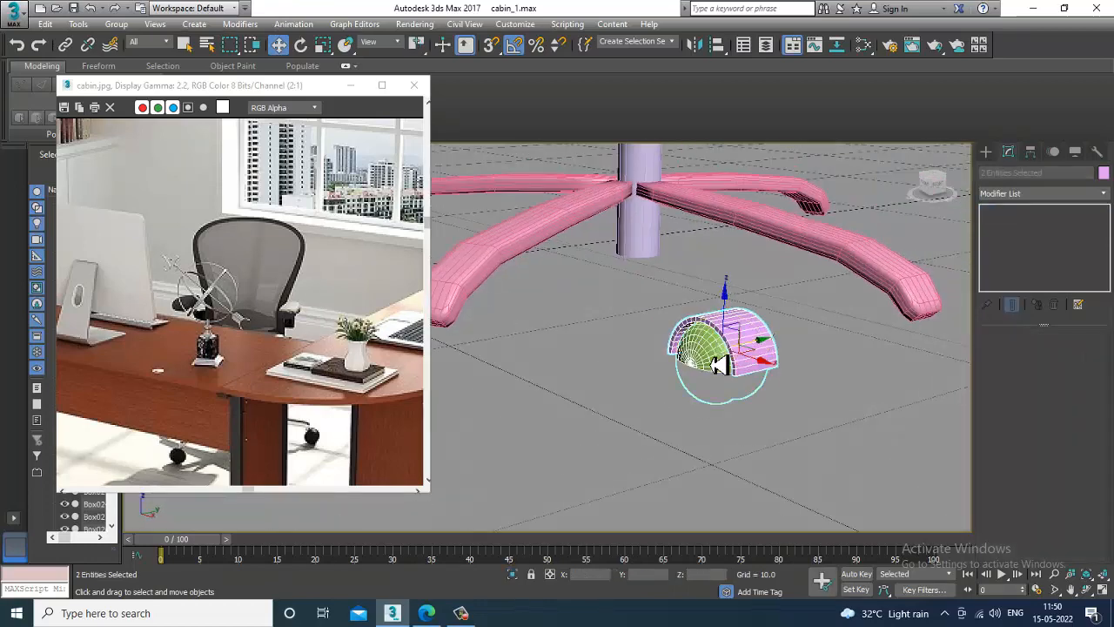
key(r)
drag(736, 366, 771, 410)
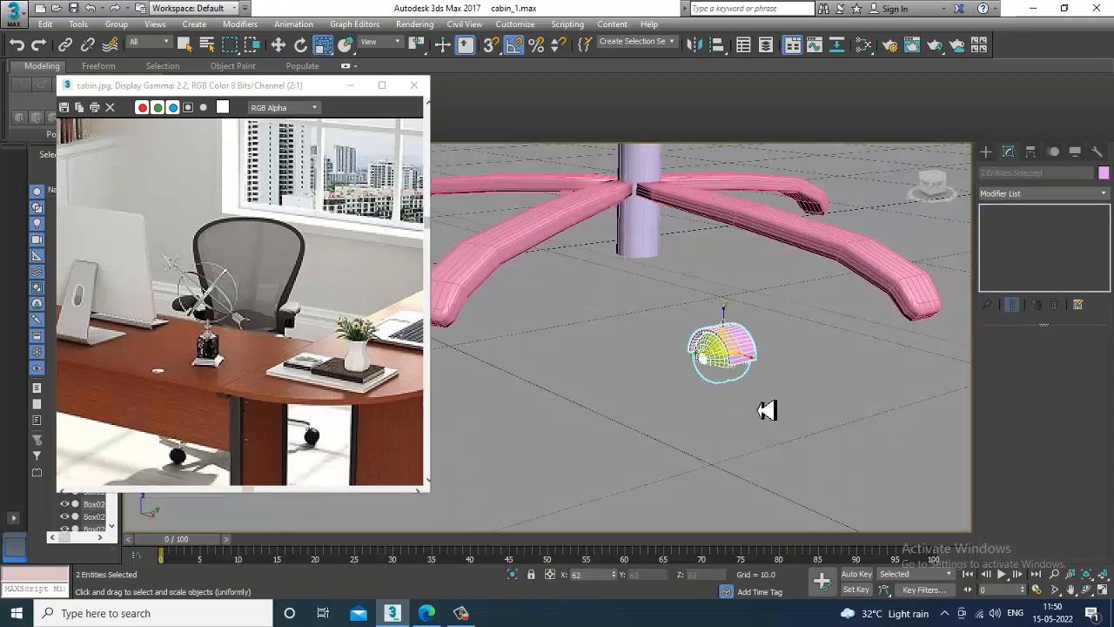
key(w)
click(846, 399)
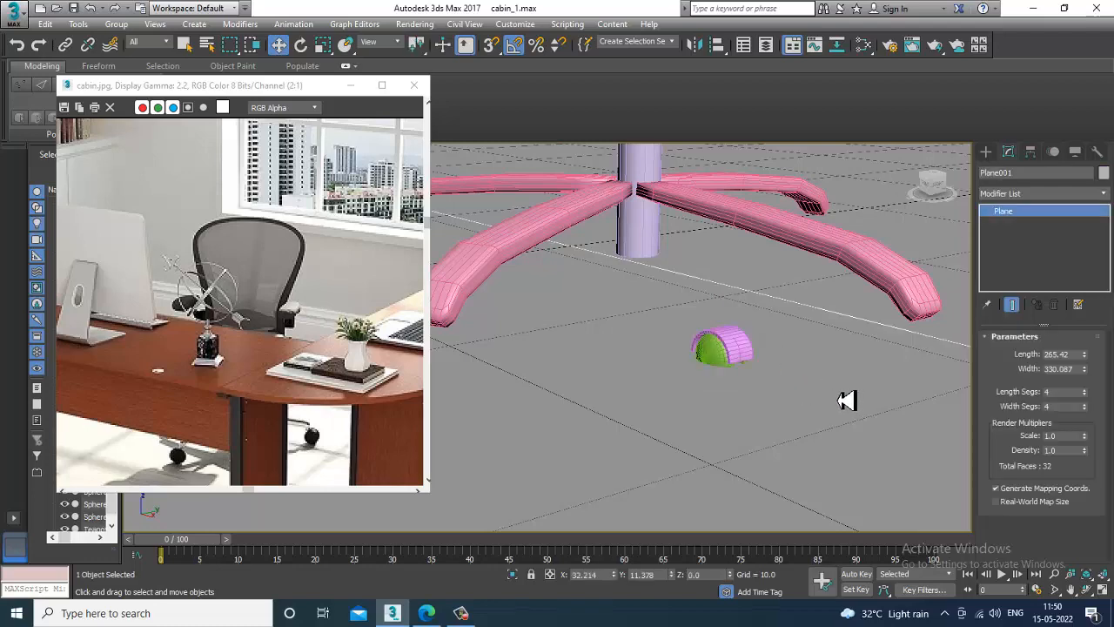
- Select the wheel and its cover together and move them to the end of one star-base leg
click(730, 361)
ctrl+click(721, 367)
alt+middle_drag(724, 371, 862, 292)
ctrl+click(515, 180)
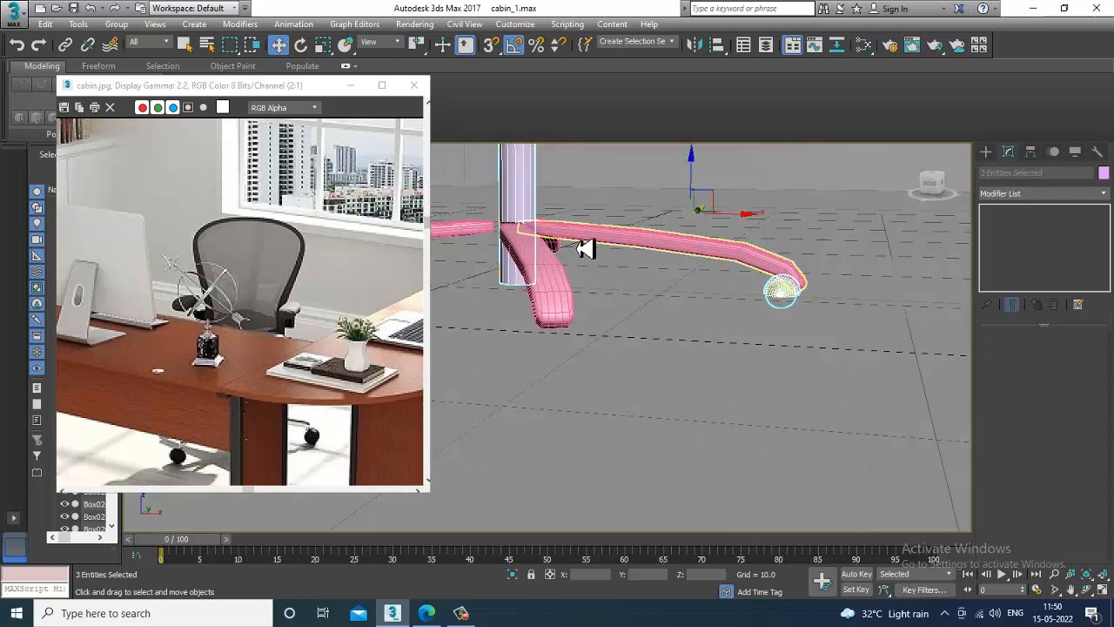
ctrl+click(581, 243)
ctrl+click(557, 283)
ctrl+click(489, 231)
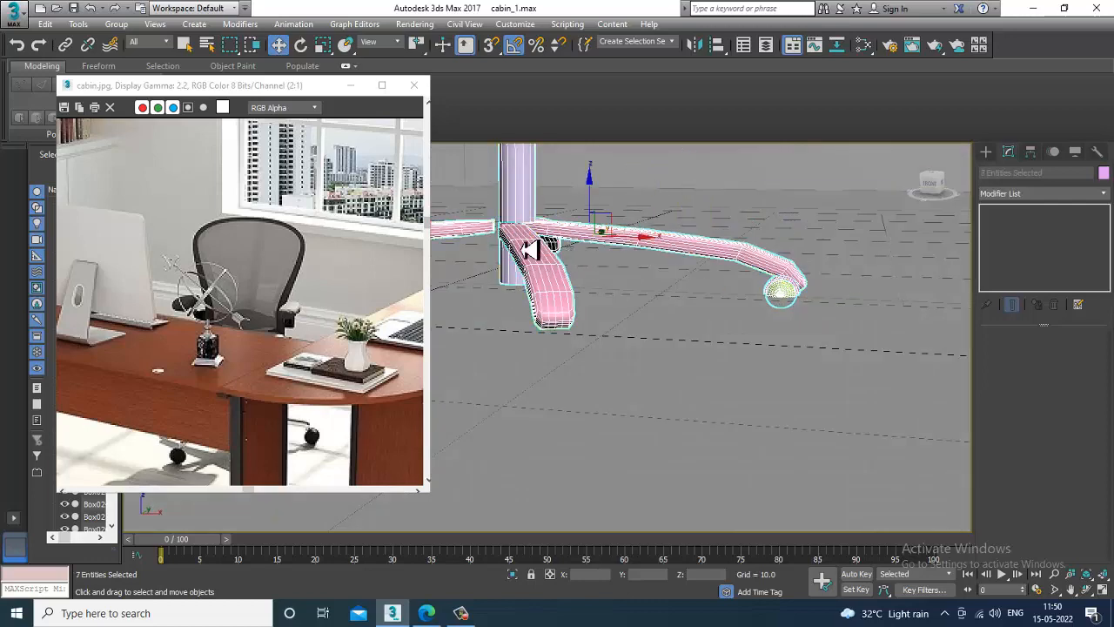
scroll(533, 246, down, 4)
middle_drag(553, 217, 597, 391)
ctrl+click(596, 307)
alt+middle_drag(627, 348, 701, 410)
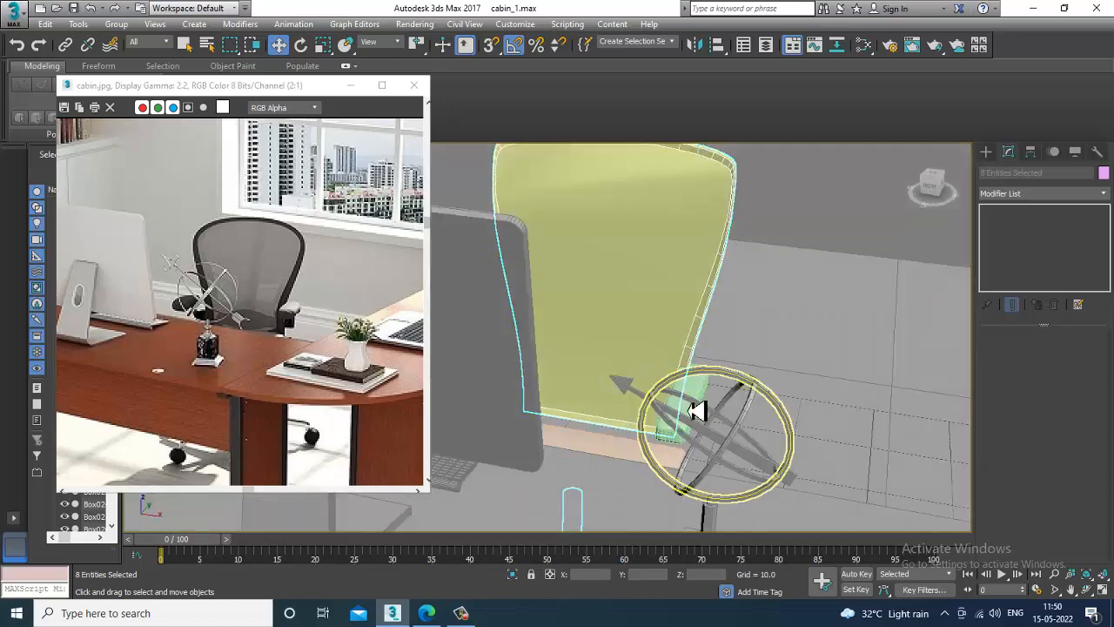
ctrl+click(698, 414)
ctrl+click(624, 450)
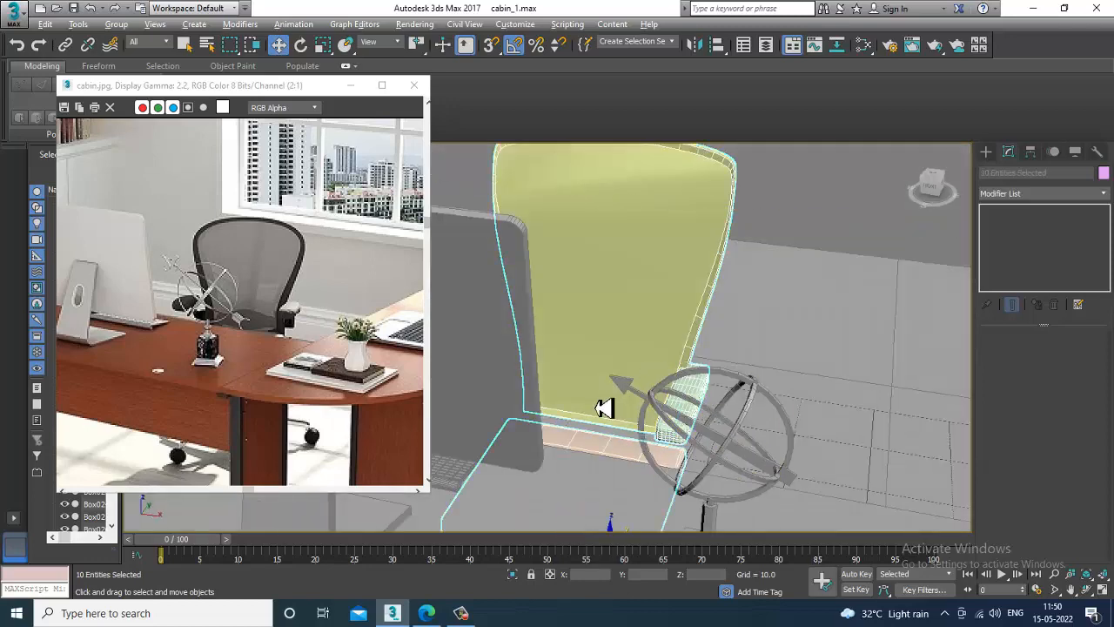
alt+middle_drag(605, 407, 581, 378)
ctrl+click(568, 350)
alt+middle_drag(675, 391, 629, 338)
scroll(627, 337, up, 3)
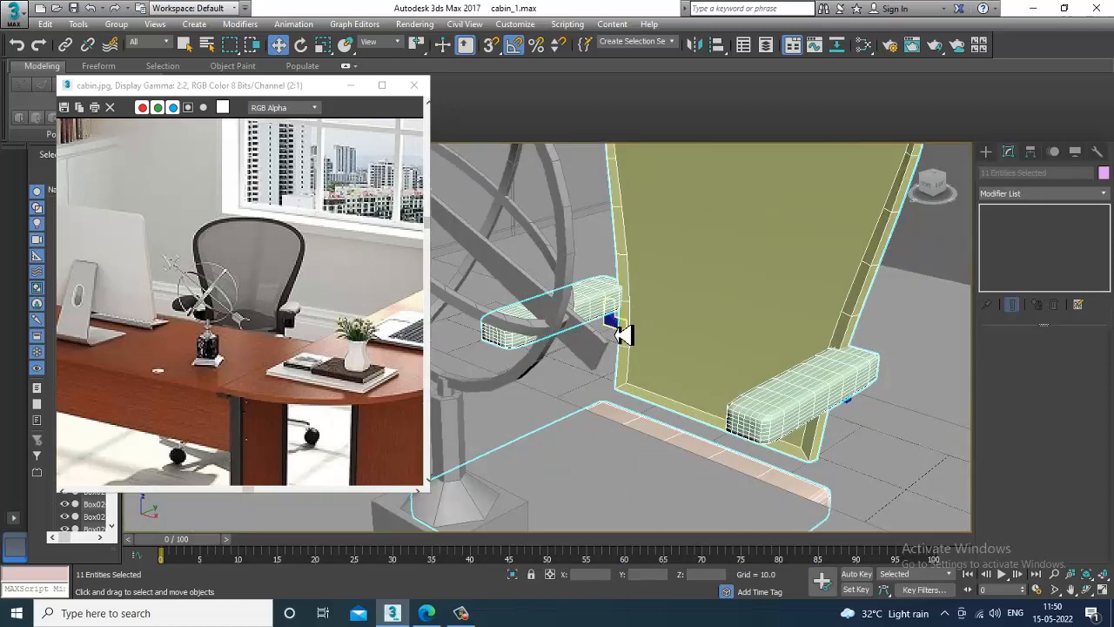
ctrl+click(618, 332)
alt+middle_drag(820, 421, 845, 353)
scroll(811, 370, down, 4)
- Reselect the caster wheel and its cover, centre them across the leg's width, and lower them beneath the leg's end
click(844, 352)
scroll(859, 356, up, 3)
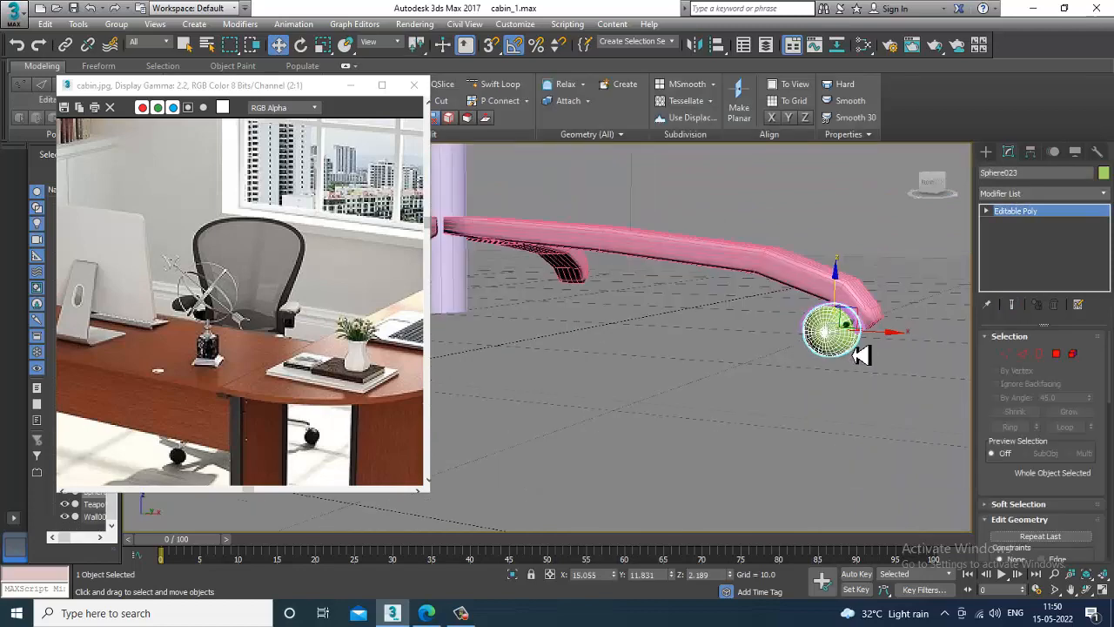
ctrl+click(818, 323)
click(823, 326)
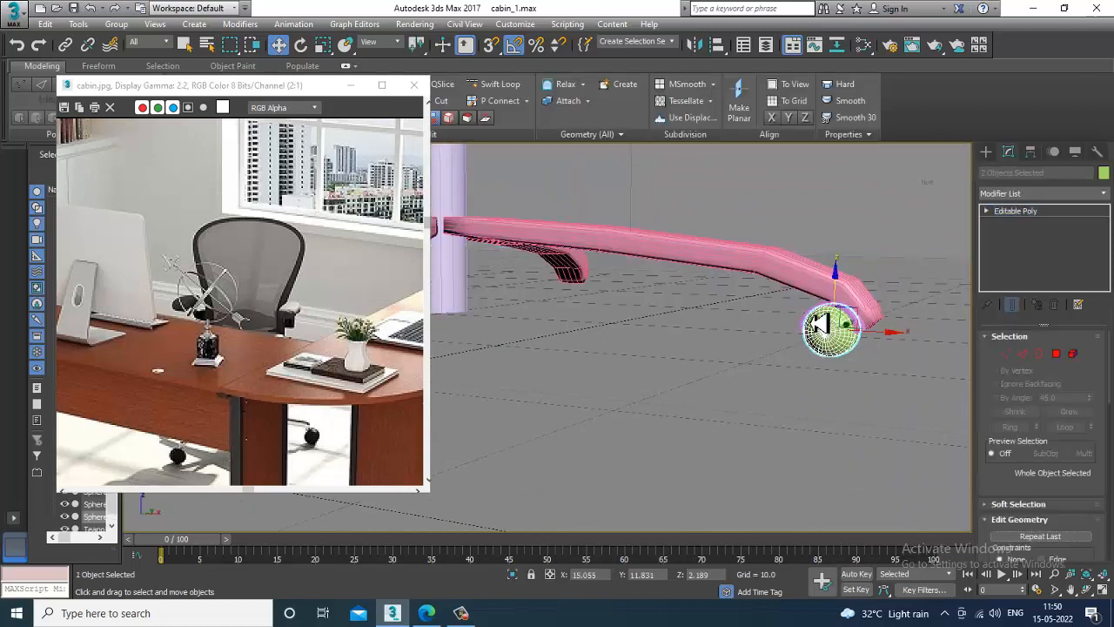
ctrl+click(818, 324)
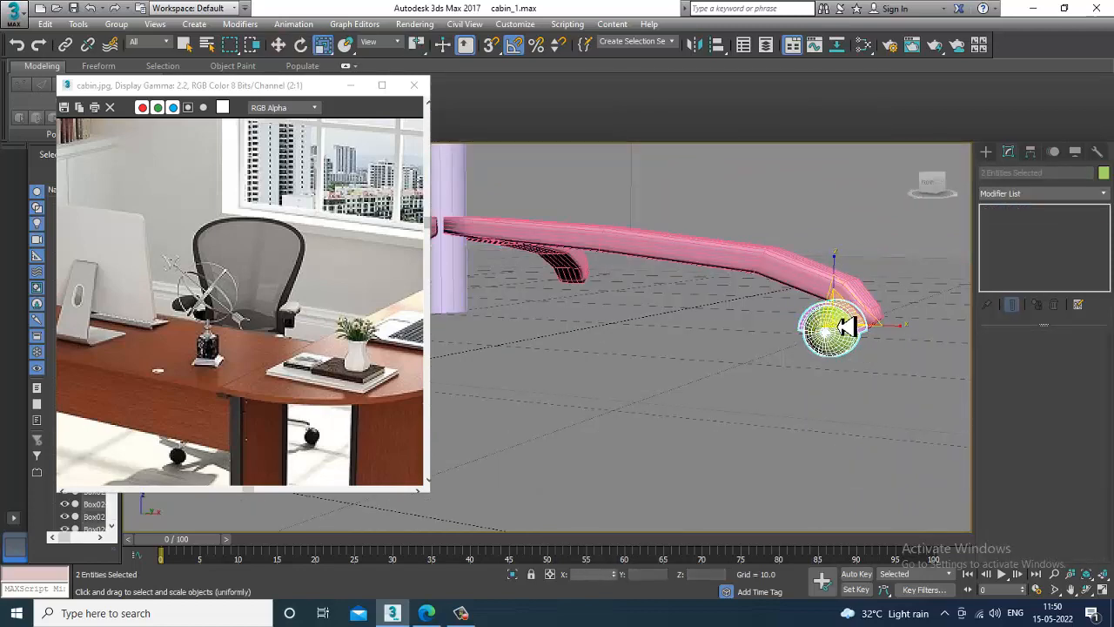
alt+middle_drag(877, 341, 819, 320)
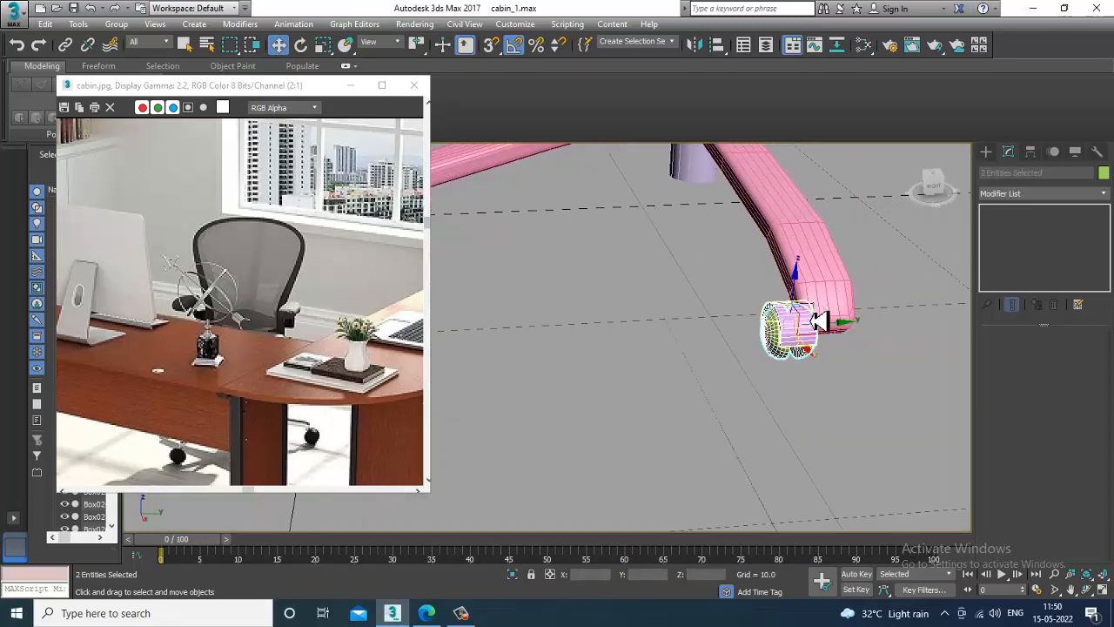
drag(843, 338, 877, 331)
alt+middle_drag(827, 335, 833, 311)
drag(841, 323, 881, 374)
alt+middle_drag(881, 373, 739, 290)
click(686, 305)
ctrl+click(614, 323)
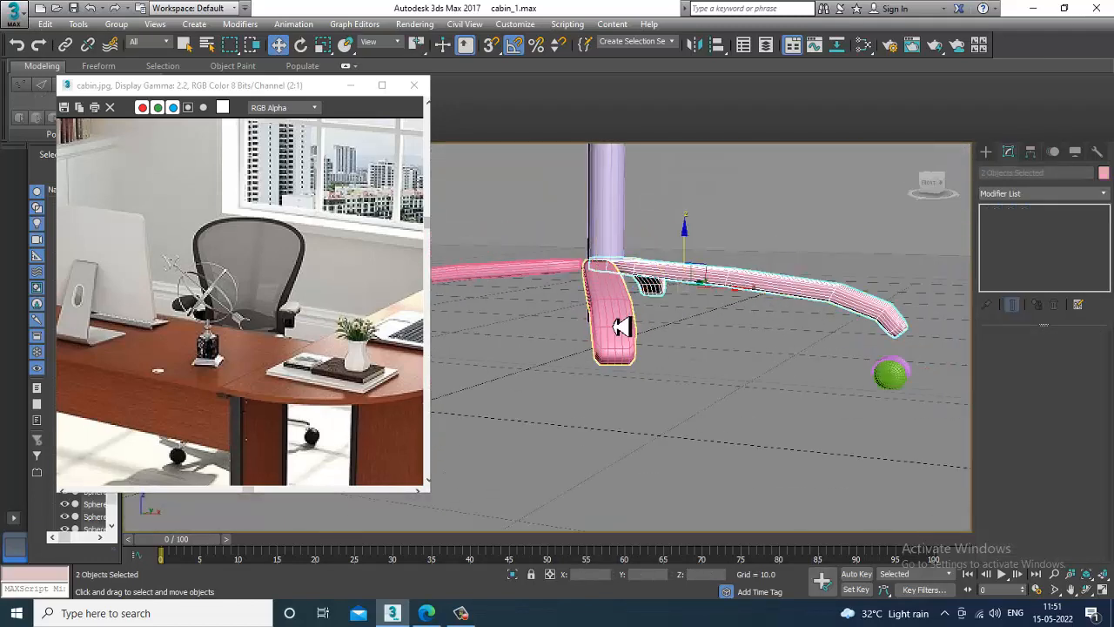
alt+middle_drag(615, 323, 561, 277)
- Convert the central column to Editable Poly and raise its bottom vertices to shorten the part below the legs
click(612, 309)
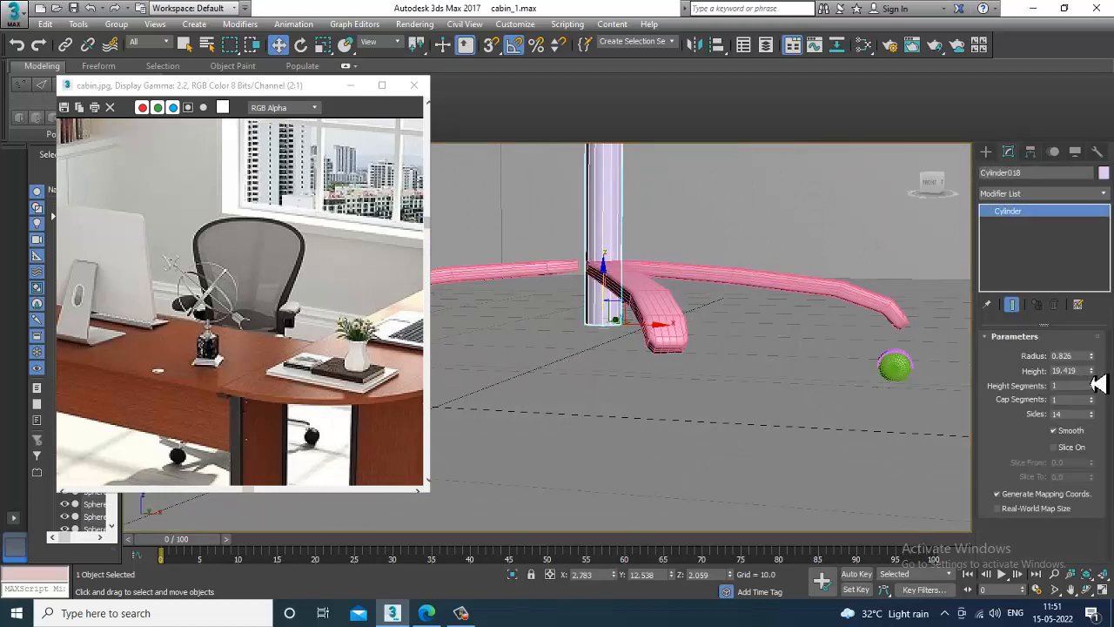
right_click(646, 202)
click(604, 205)
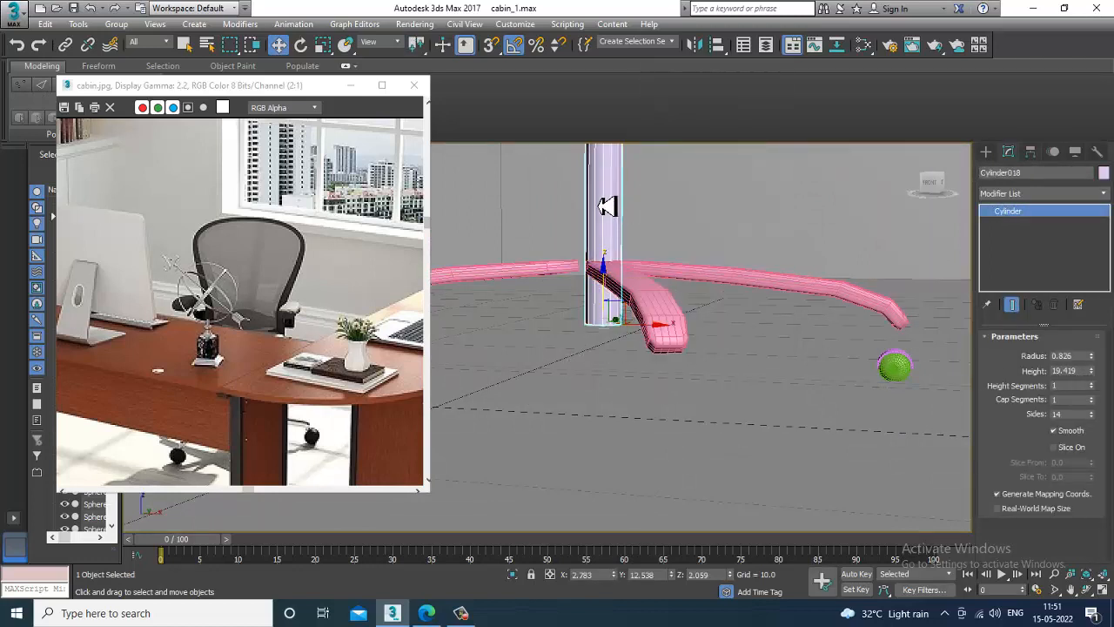
right_click(614, 233)
mouse_move(703, 368)
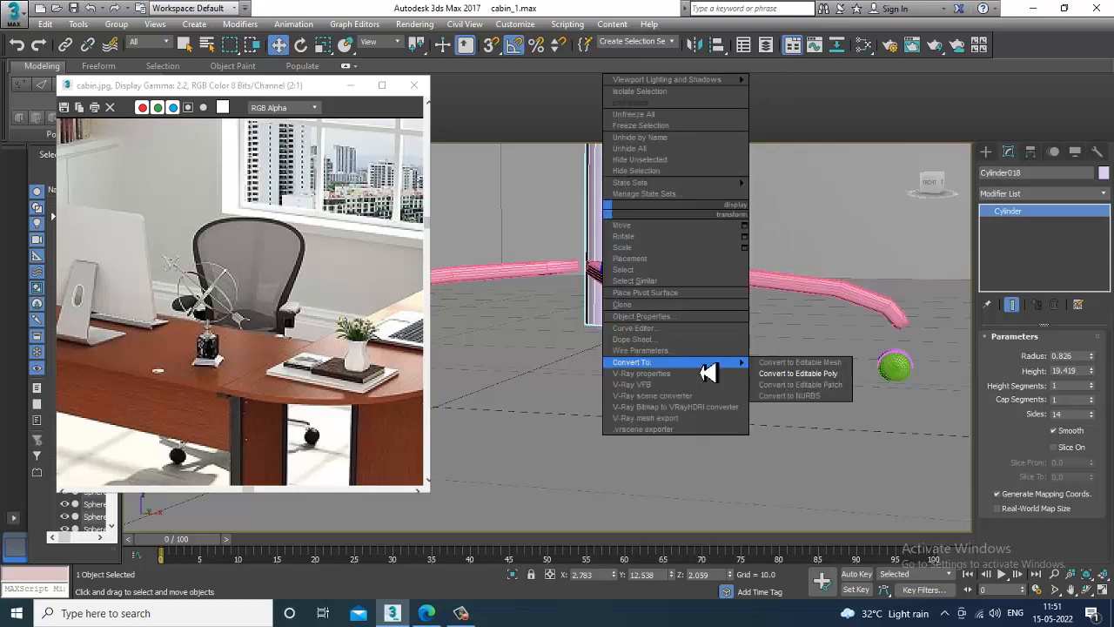
click(813, 380)
key(1)
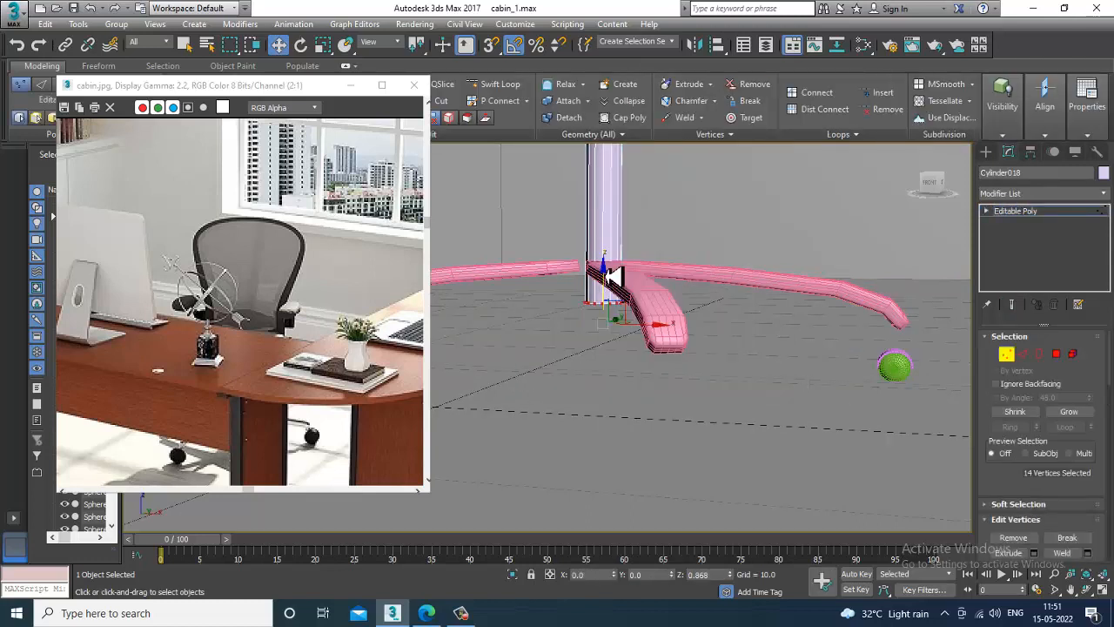
click(1034, 214)
- Select the column, legs, backrest, seat, armrests and armrest brackets, leaving out the caster, and group them
ctrl+click(649, 297)
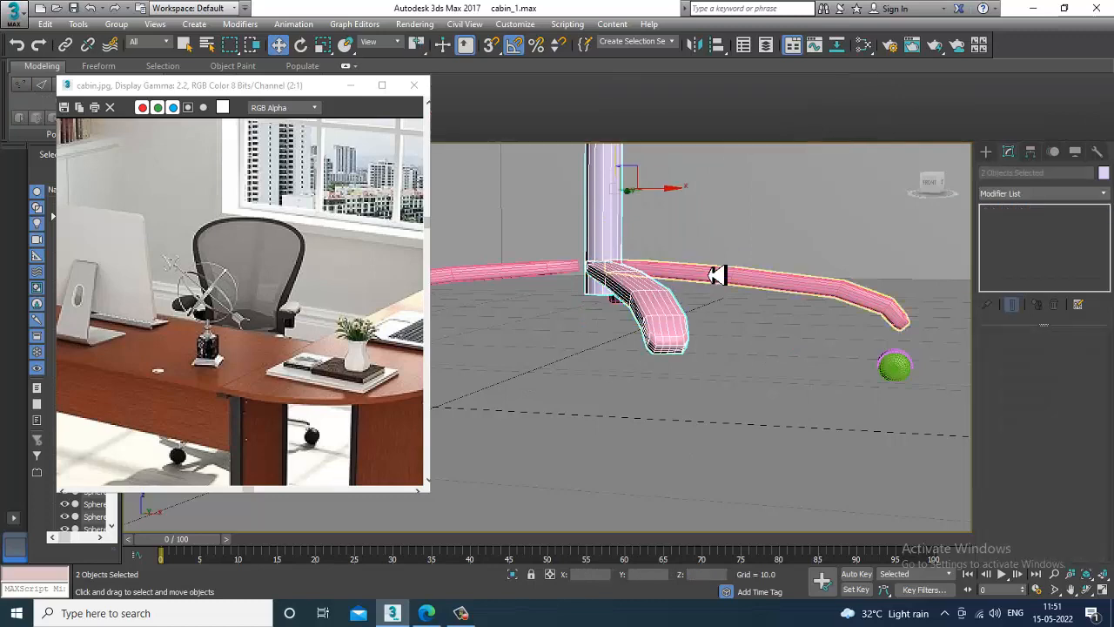
ctrl+click(702, 285)
ctrl+click(697, 290)
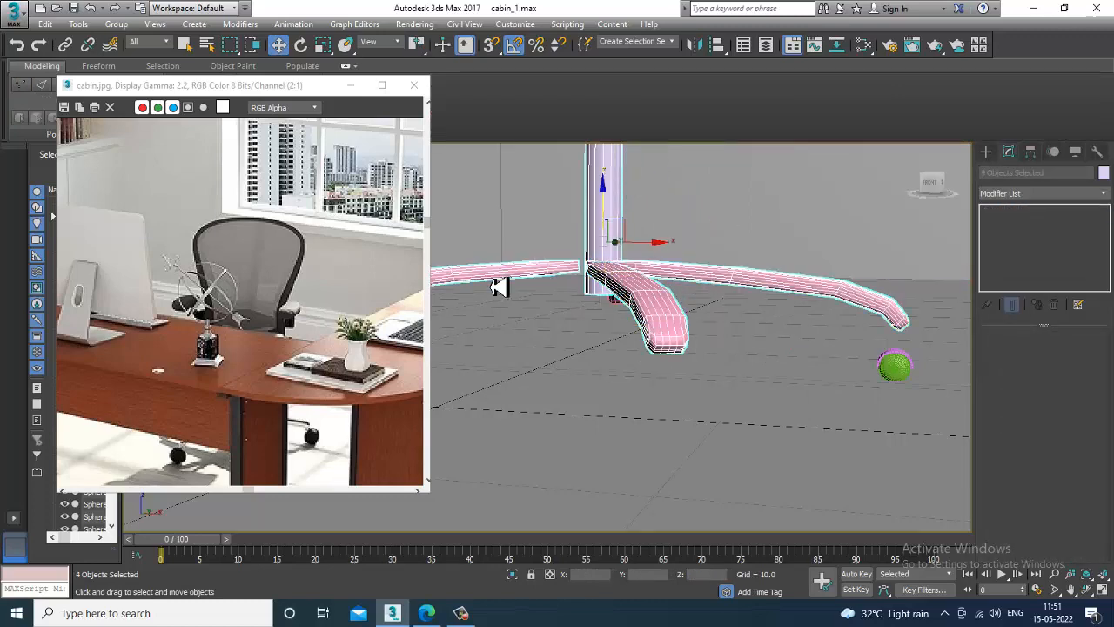
ctrl+click(624, 300)
scroll(624, 299, down, 8)
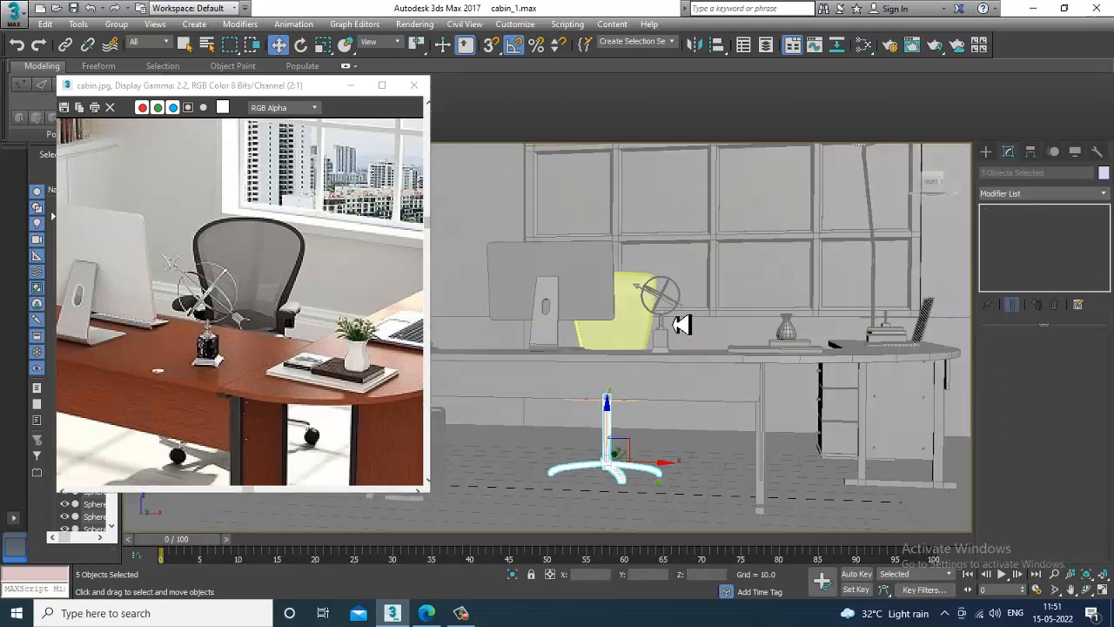
ctrl+click(638, 295)
alt+middle_drag(638, 298, 664, 393)
scroll(663, 394, up, 4)
ctrl+click(637, 416)
ctrl+click(660, 375)
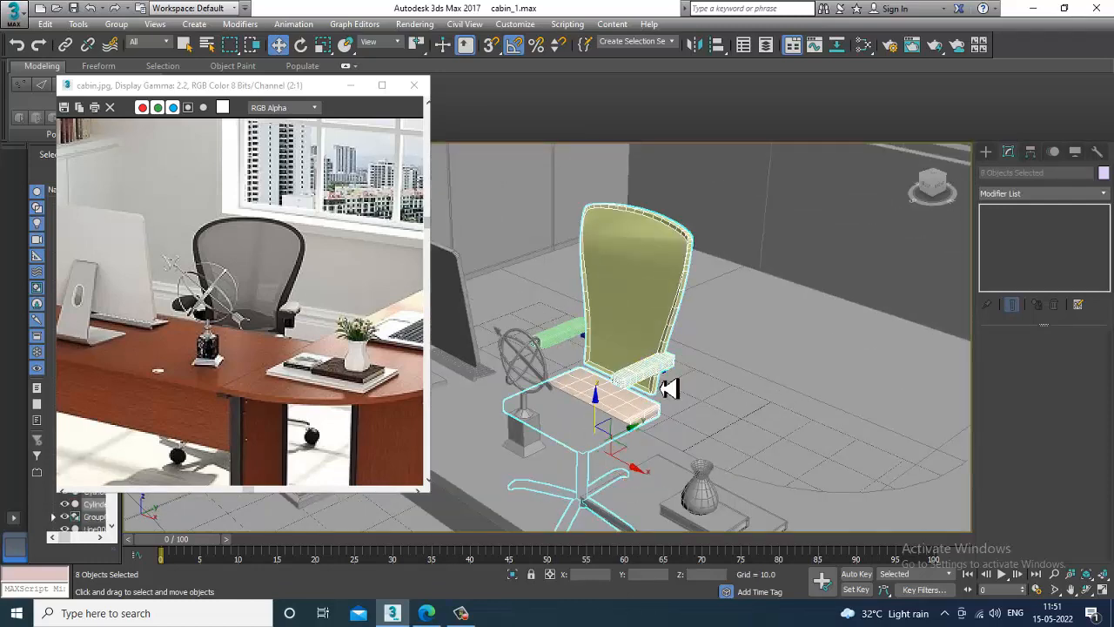
ctrl+click(576, 341)
scroll(580, 348, up, 6)
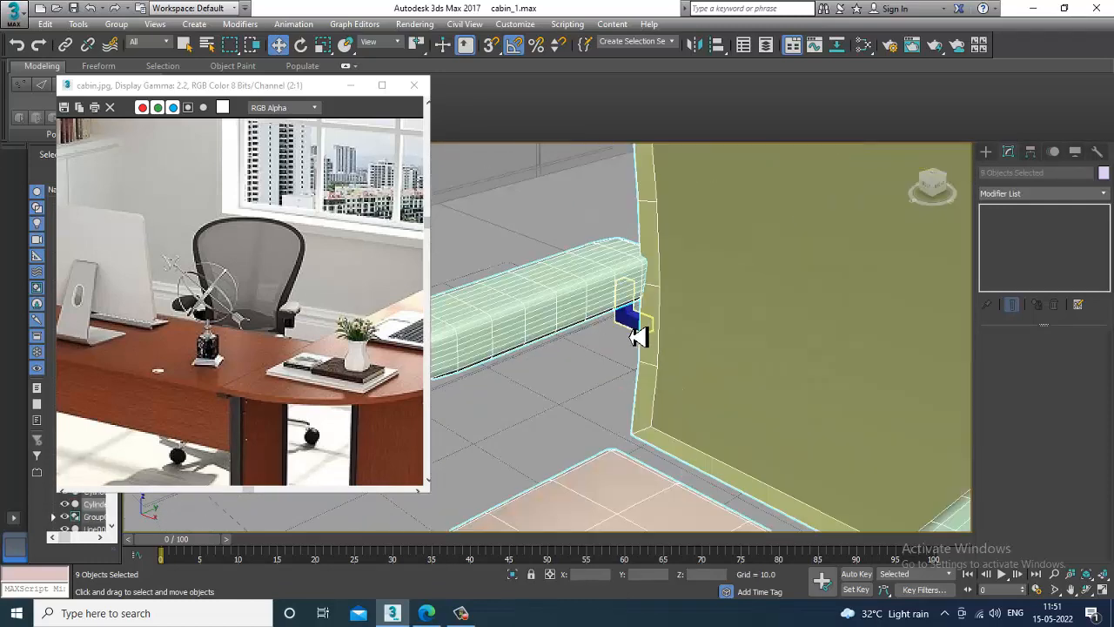
scroll(683, 374, down, 3)
alt+middle_drag(717, 351, 756, 349)
ctrl+click(834, 373)
scroll(818, 358, down, 6)
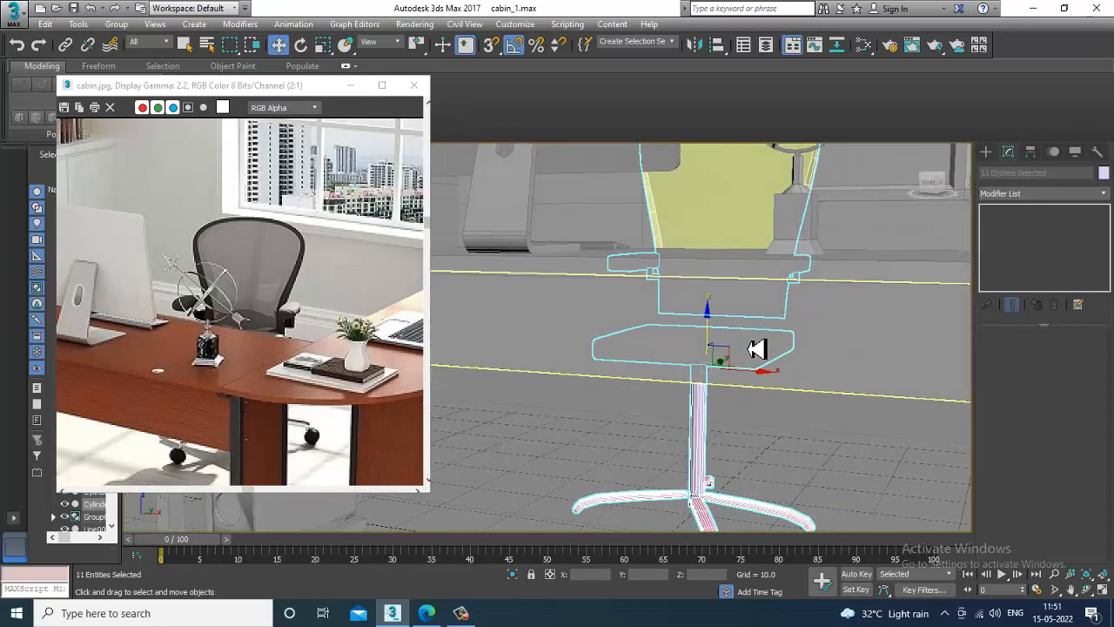
click(118, 24)
click(131, 42)
click(568, 331)
- Lower the grouped chair by about 1.3 units so the leg's end meets the caster wheel
alt+middle_drag(574, 338, 670, 260)
drag(698, 183, 708, 193)
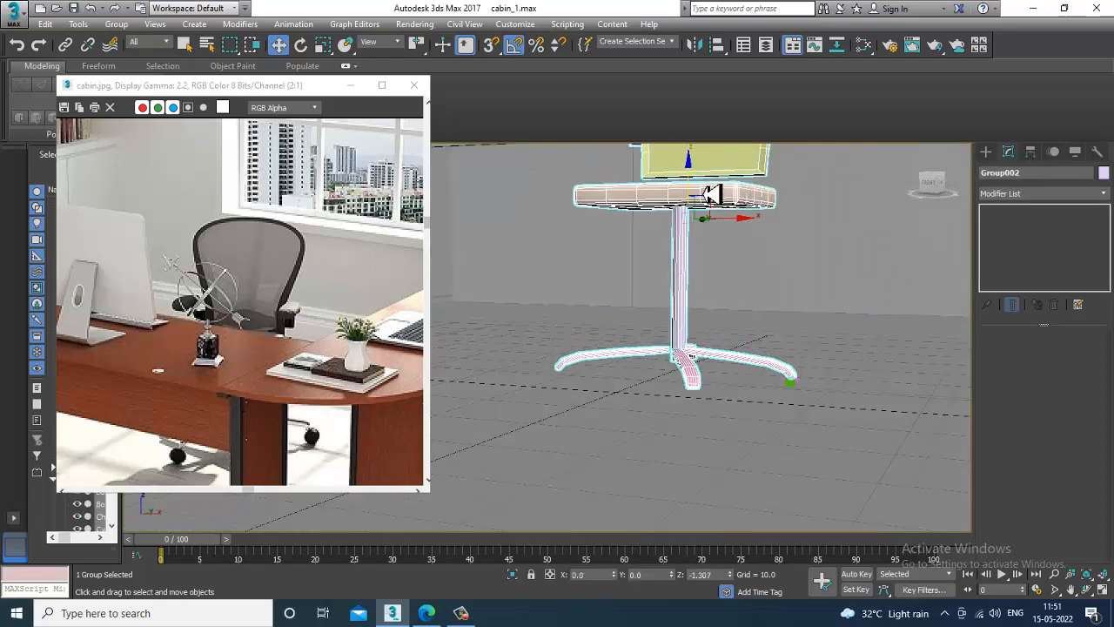
scroll(835, 403, up, 5)
scroll(821, 331, down, 3)
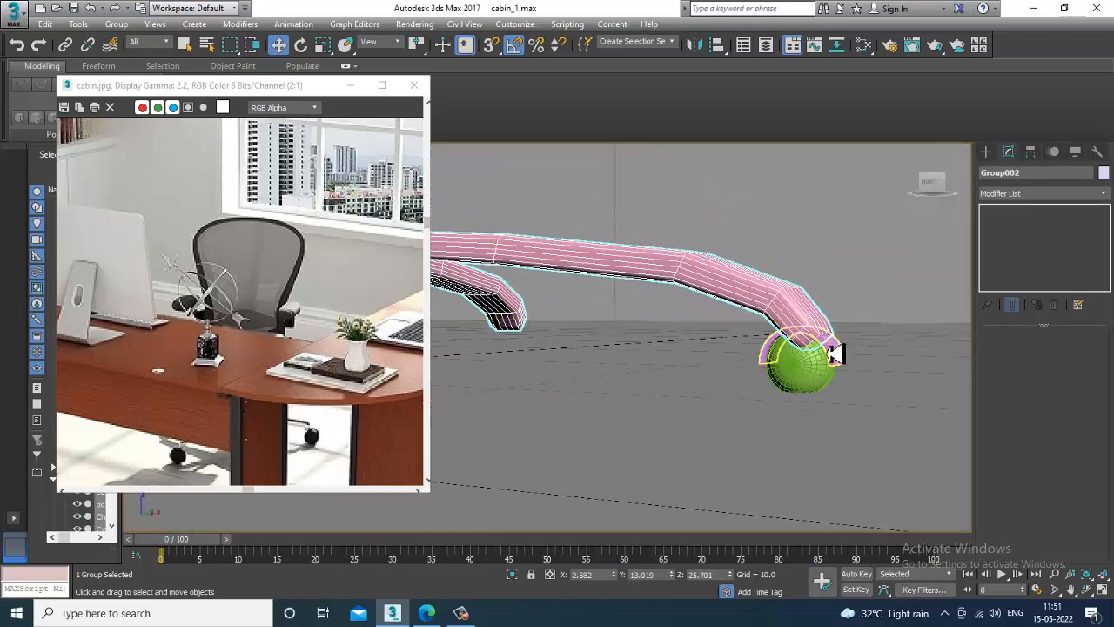
- Copy the caster wheel and its cover to the rear and left leg ends in the top view, rotating the copies to suit
click(819, 355)
scroll(819, 383, down, 3)
key(alt+w)
right_click(497, 269)
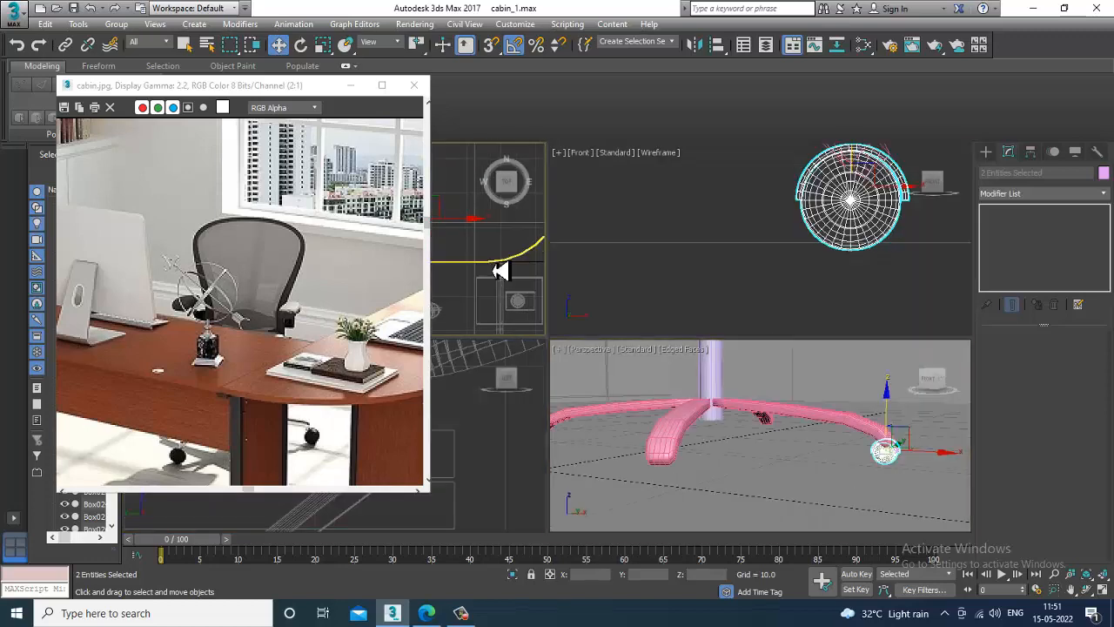
key(alt+w)
scroll(614, 313, down, 4)
scroll(635, 307, up, 4)
scroll(685, 304, up, 3)
key(r)
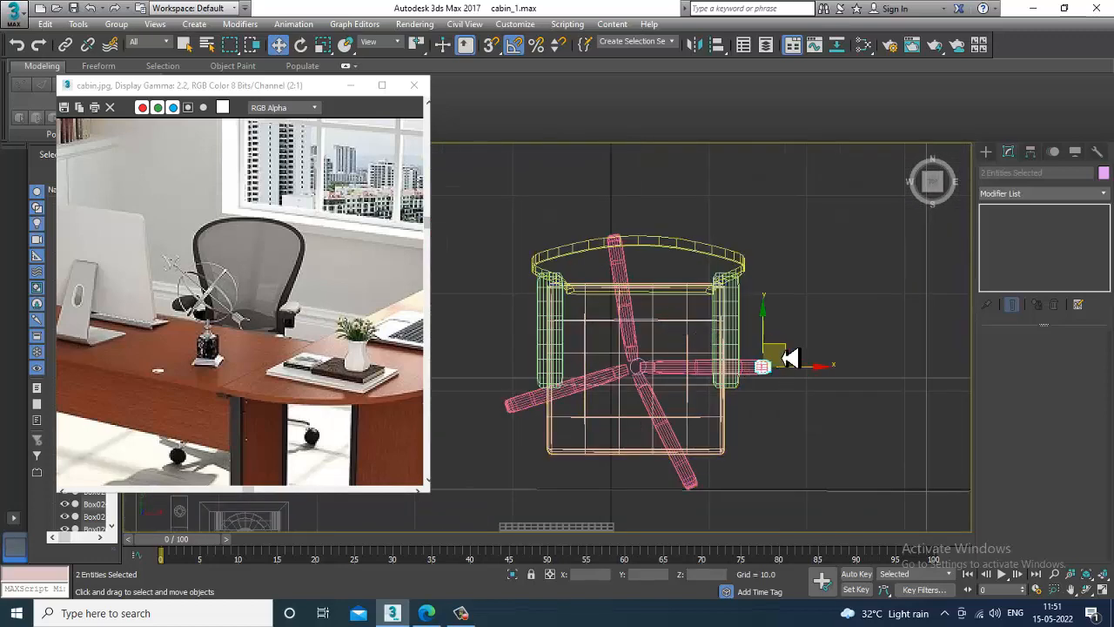
key(w)
mouse_move(792, 360)
mouse_down()
mouse_move(679, 244)
mouse_move(645, 228)
mouse_move(536, 397)
mouse_up()
click(575, 366)
key(e)
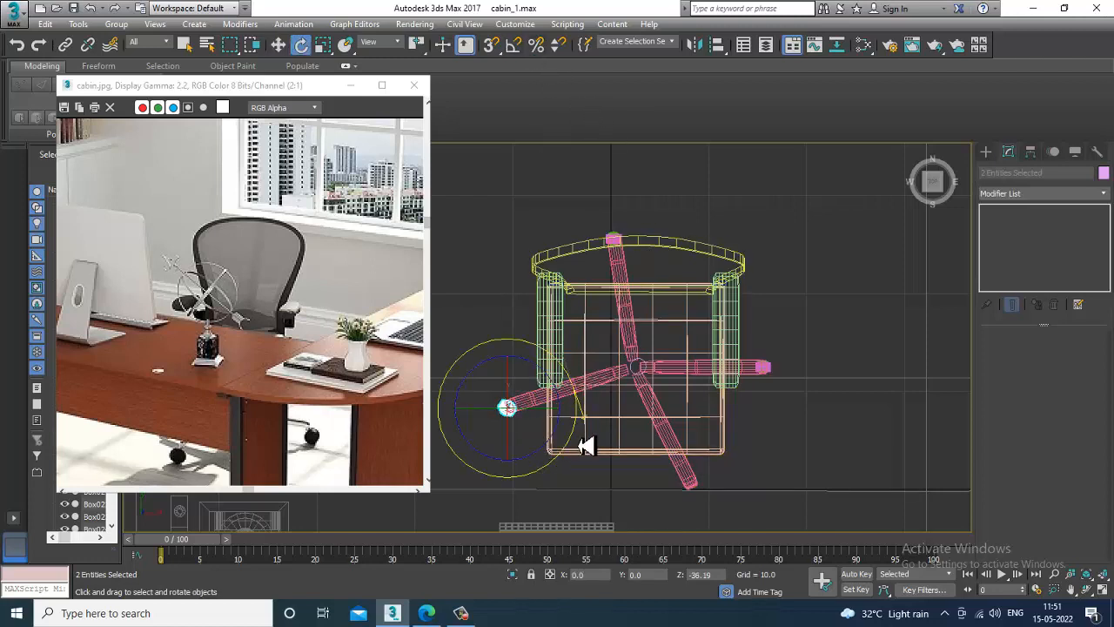
- Copy the caster wheel and its cover to the end of the remaining front leg
key(w)
click(694, 482)
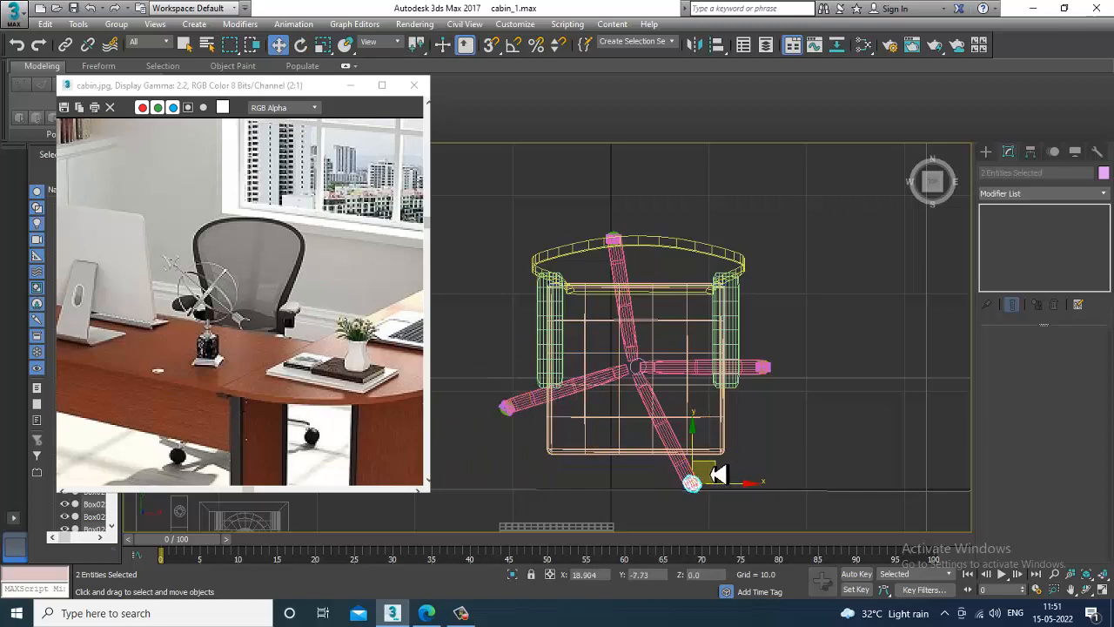
shift+drag(717, 475, 717, 474)
click(570, 372)
key(alt+w)
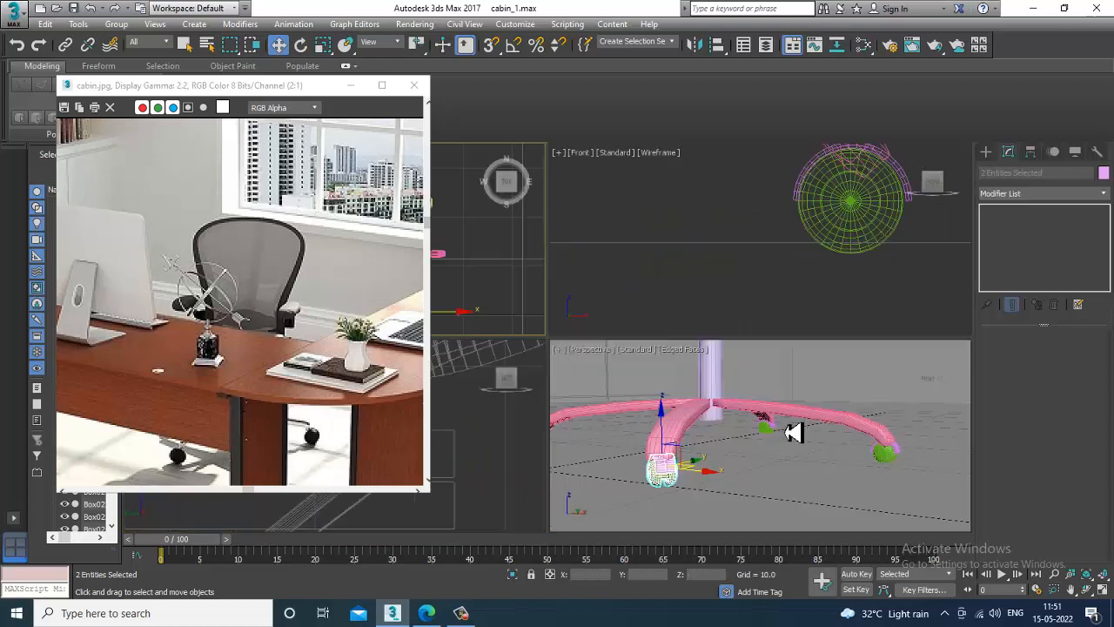
mouse_move(831, 456)
alt+middle_down()
mouse_move(793, 428)
mouse_move(778, 397)
mouse_move(704, 398)
alt+middle_up()
key(alt+w)
scroll(799, 436, down, 6)
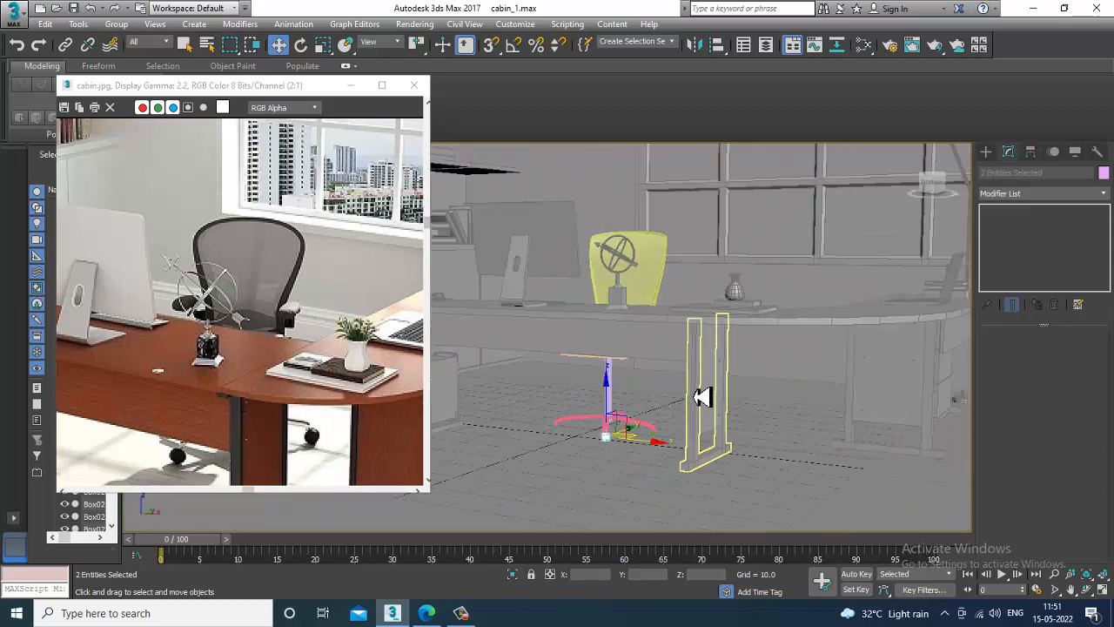
scroll(701, 397, up, 4)
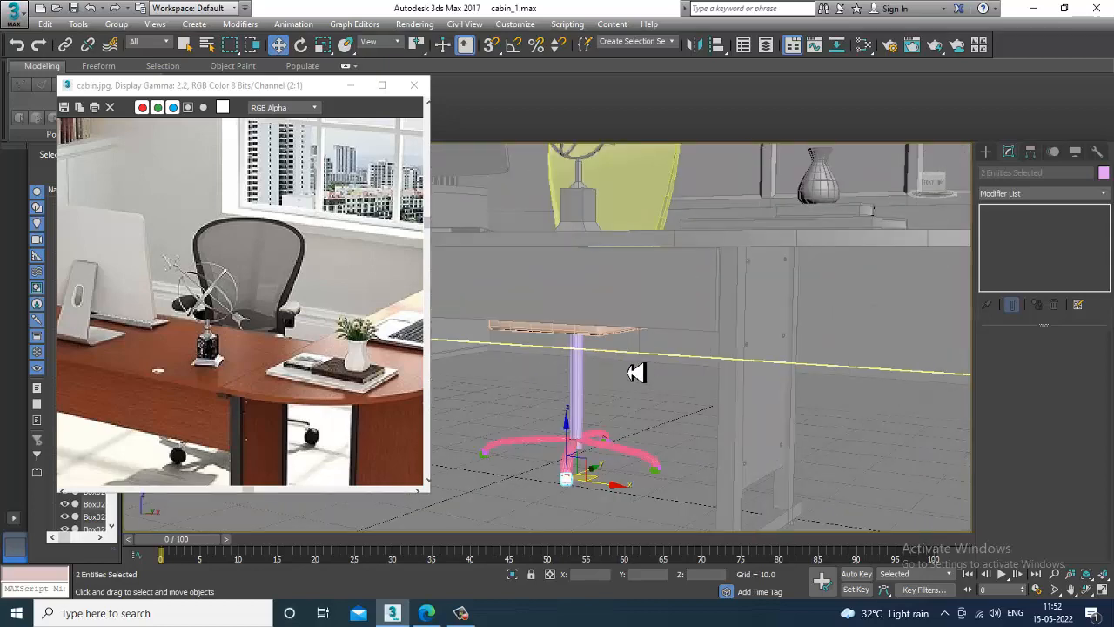
- Ungroup the grouped chair into its separate parts
scroll(637, 373, down, 4)
scroll(648, 383, up, 4)
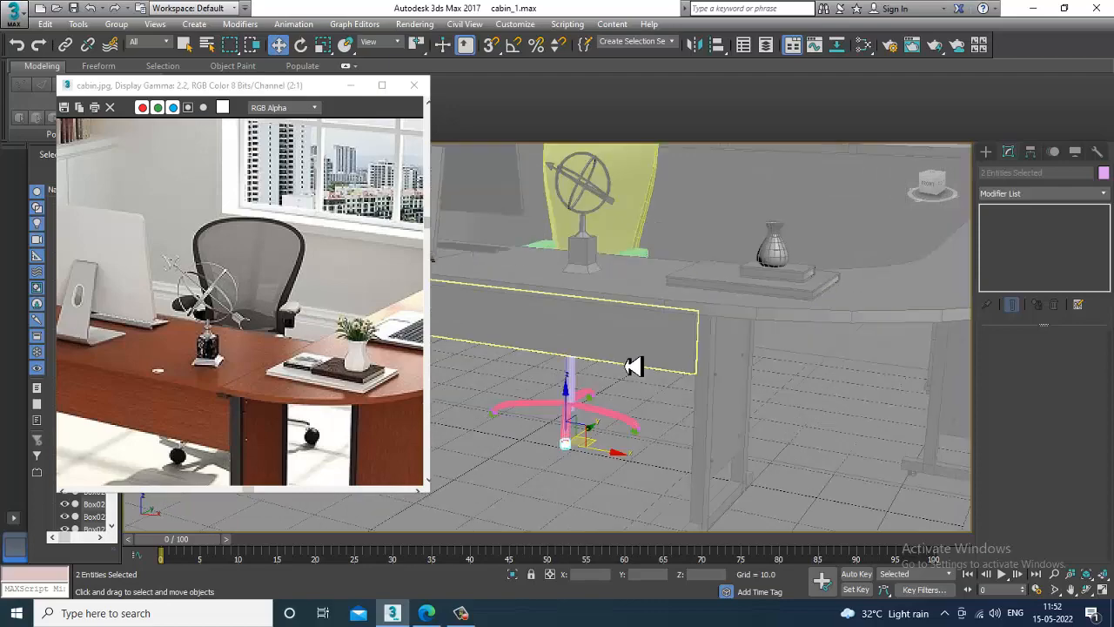
mouse_move(634, 366)
alt+middle_down()
mouse_move(632, 391)
mouse_move(644, 383)
mouse_move(637, 331)
mouse_move(644, 366)
alt+middle_up()
click(632, 350)
click(116, 23)
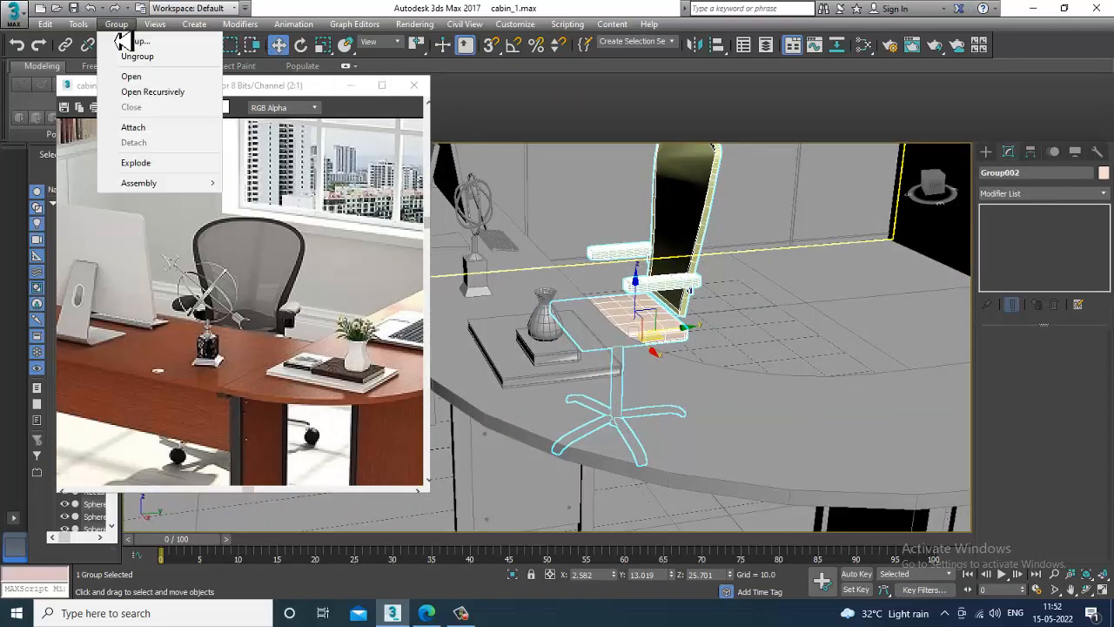
click(140, 61)
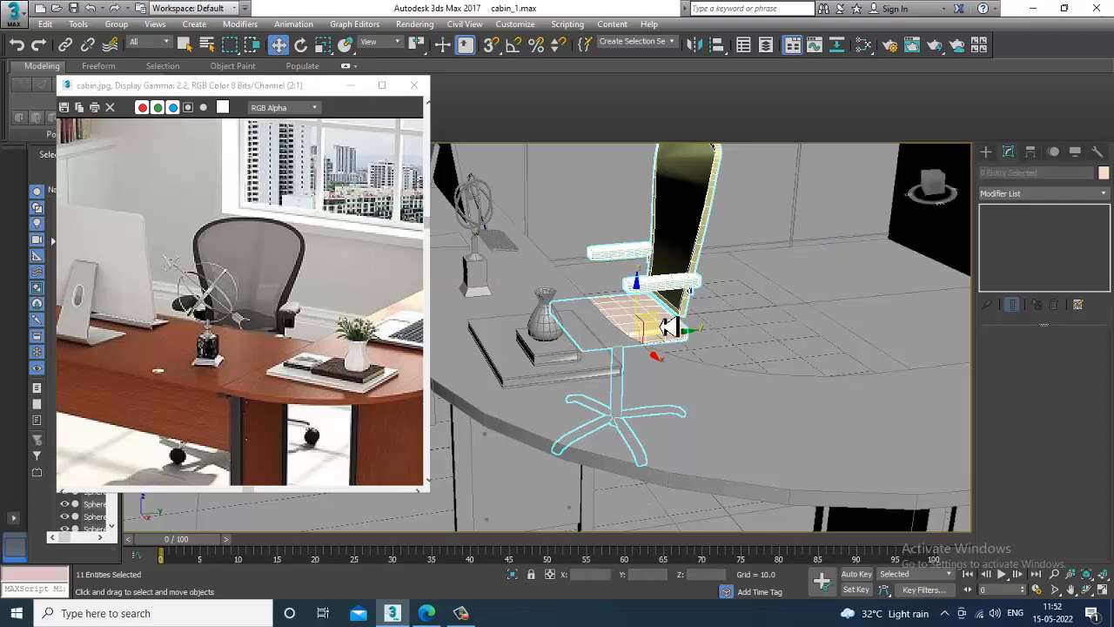
- Select the chair's backrest, seat and both armrests together
scroll(679, 318, up, 4)
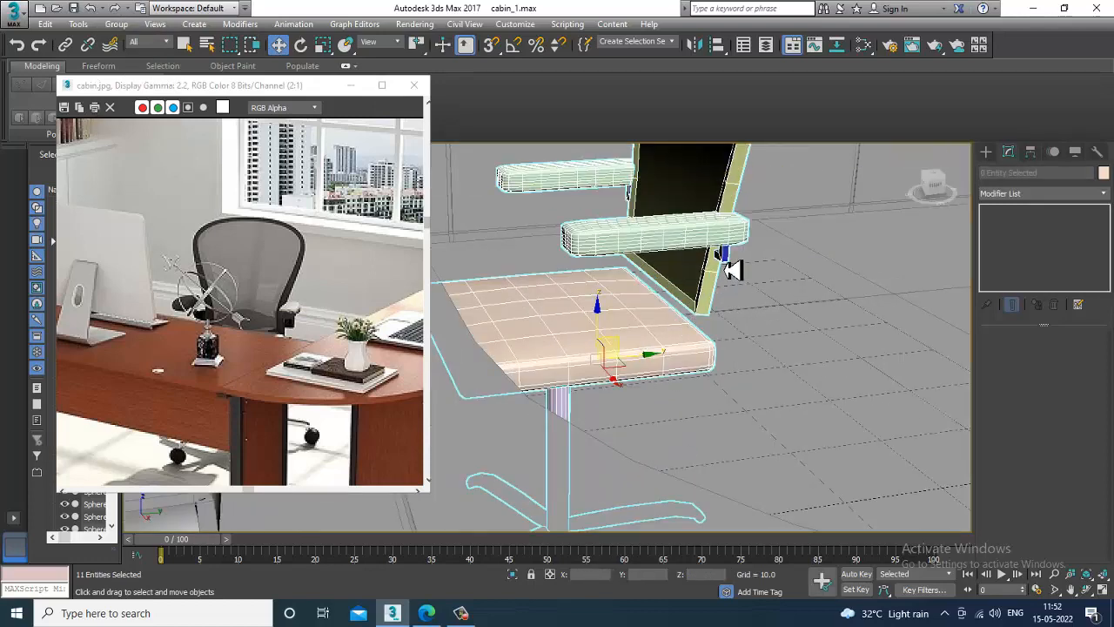
click(675, 188)
key(alt+q)
key(alt+q)
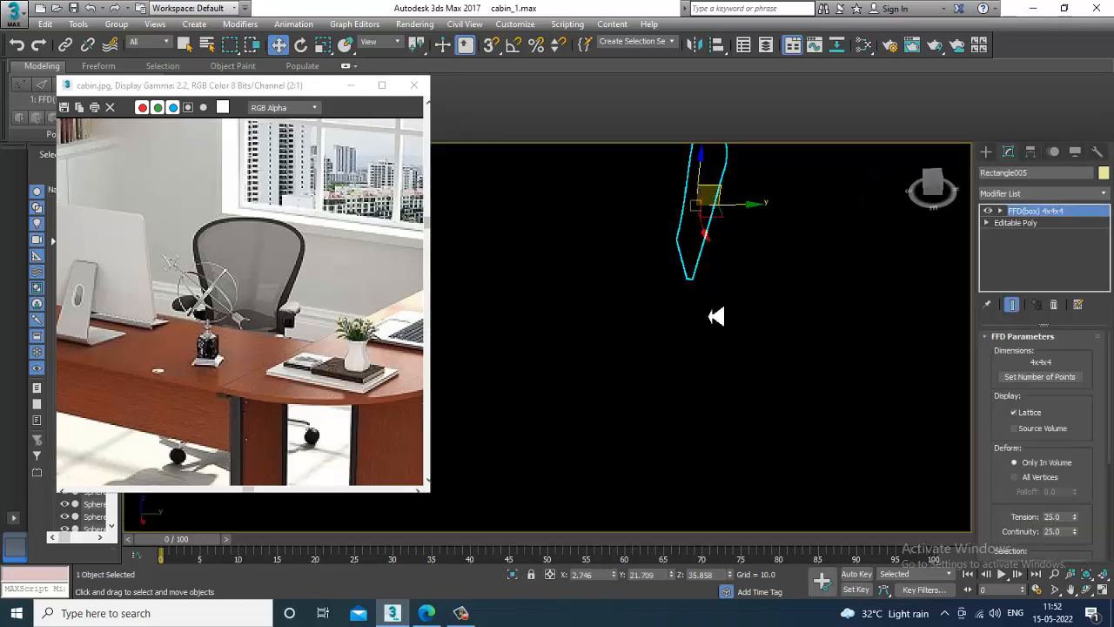
click(652, 279)
ctrl+click(731, 209)
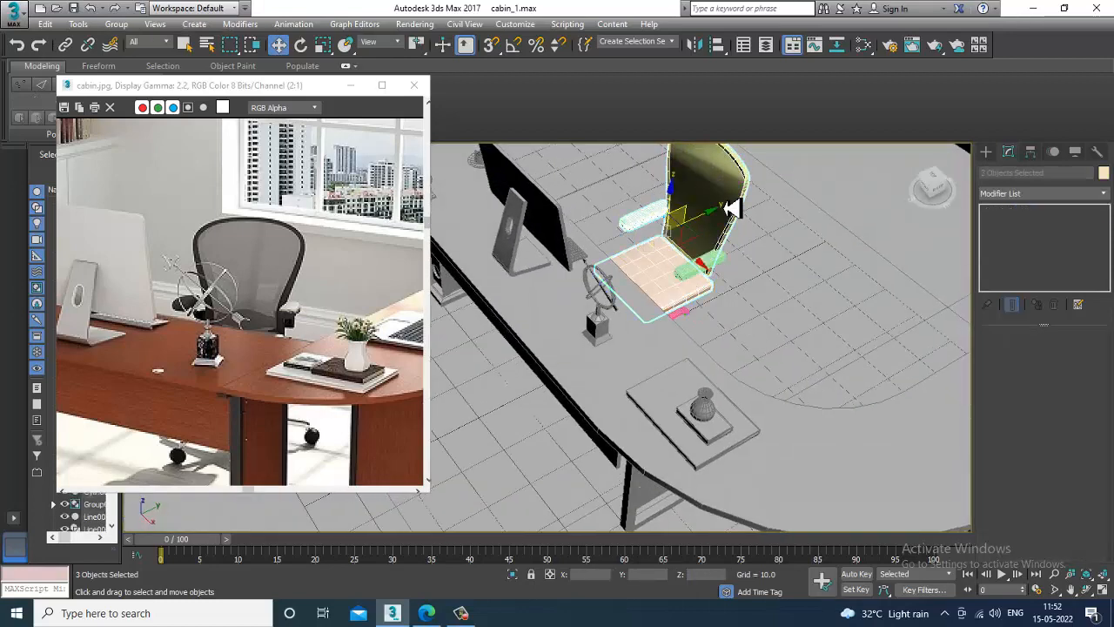
ctrl+click(716, 269)
key(alt+q)
key(alt+q)
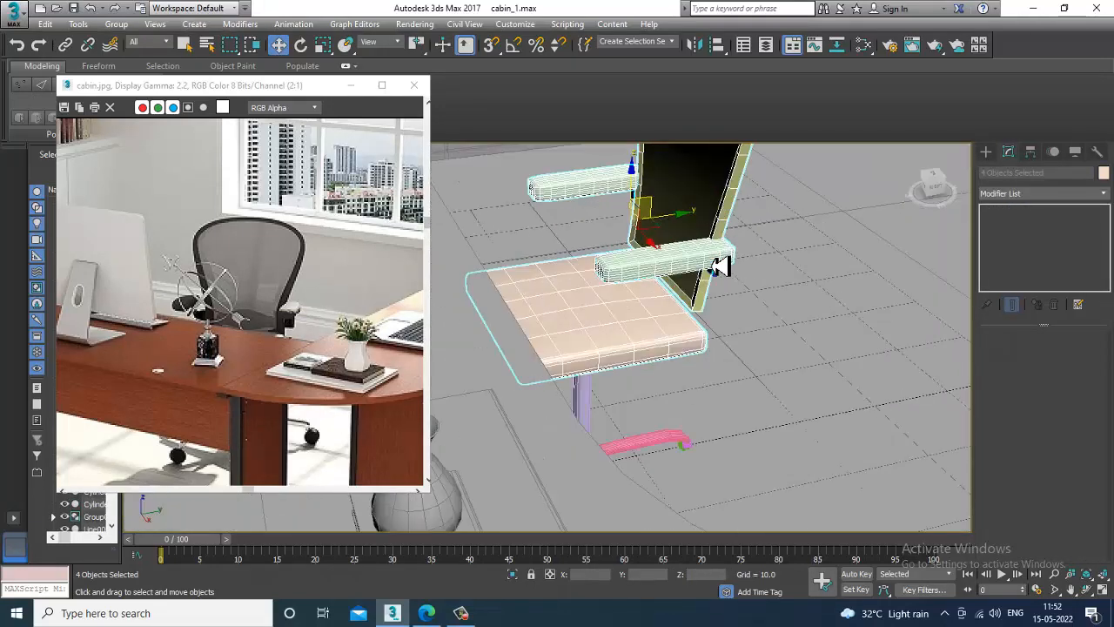
- Add the armrest brackets, the column and all four legs to the chair selection
ctrl+click(719, 279)
mouse_move(701, 266)
alt+middle_down()
mouse_move(655, 210)
mouse_move(659, 249)
mouse_move(722, 313)
mouse_move(741, 291)
mouse_move(766, 331)
mouse_move(783, 329)
mouse_move(786, 363)
mouse_move(789, 335)
mouse_move(784, 326)
mouse_move(788, 336)
mouse_move(715, 406)
alt+middle_up()
ctrl+click(617, 205)
key(F4)
key(F3)
key(F3)
scroll(752, 299, down, 5)
scroll(786, 362, down, 3)
scroll(714, 406, up, 3)
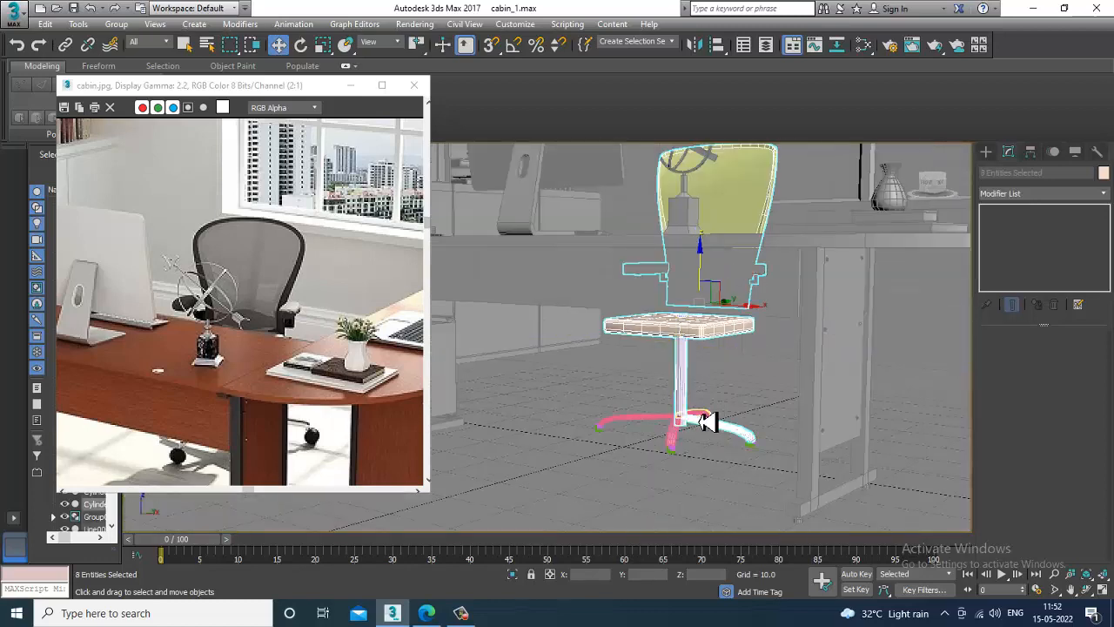
scroll(675, 448, up, 4)
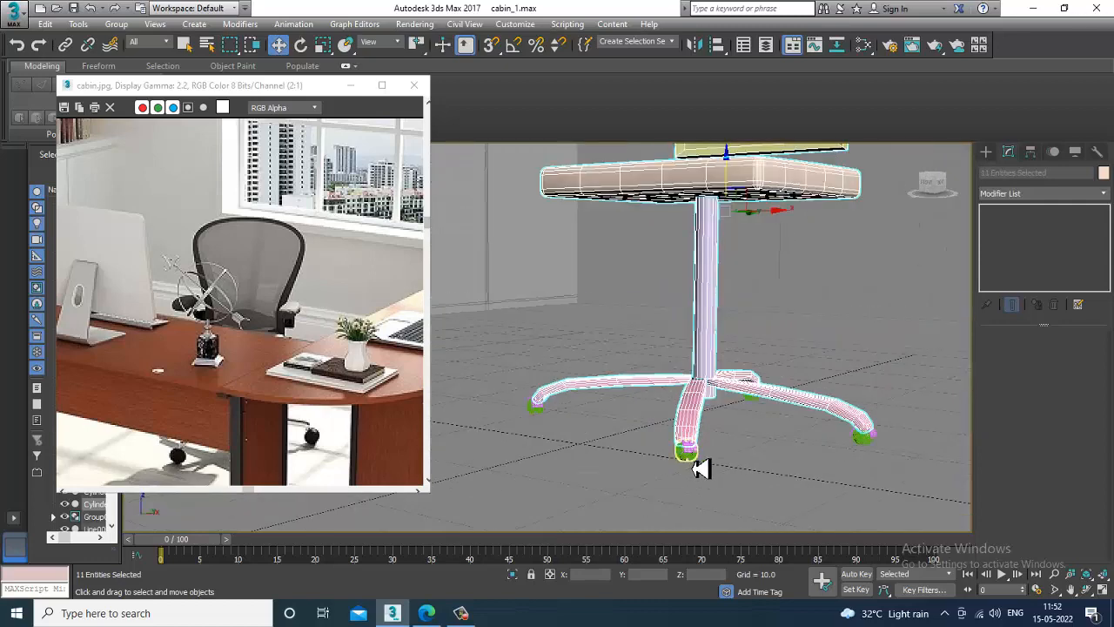
- Try to rotate the selected chair parts, without the casters, about 17° around the vertical axis
alt+middle_drag(699, 467, 754, 381)
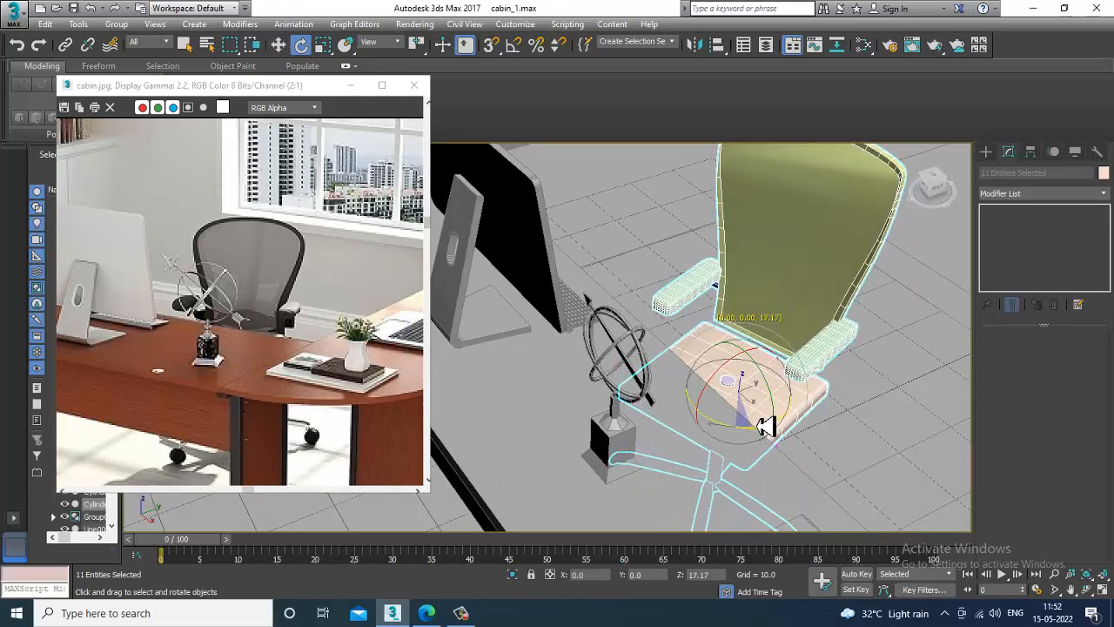
alt+middle_drag(766, 424, 771, 381)
scroll(766, 385, down, 5)
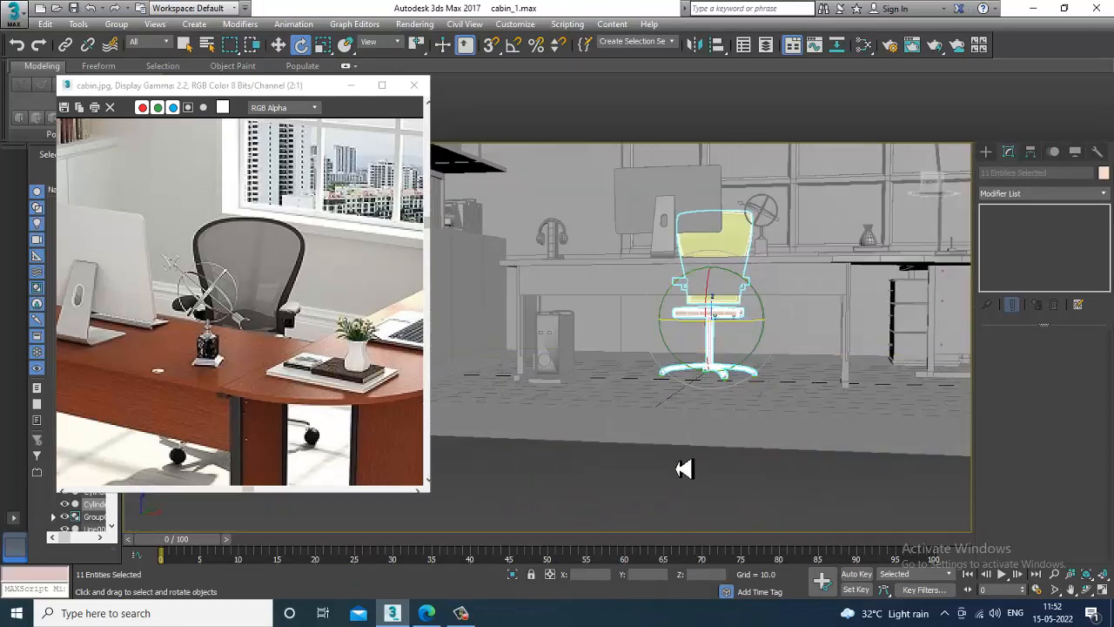
- Select the whole chair including its casters, removing the desk, floor and surrounding objects from the selection
drag(803, 165, 845, 499)
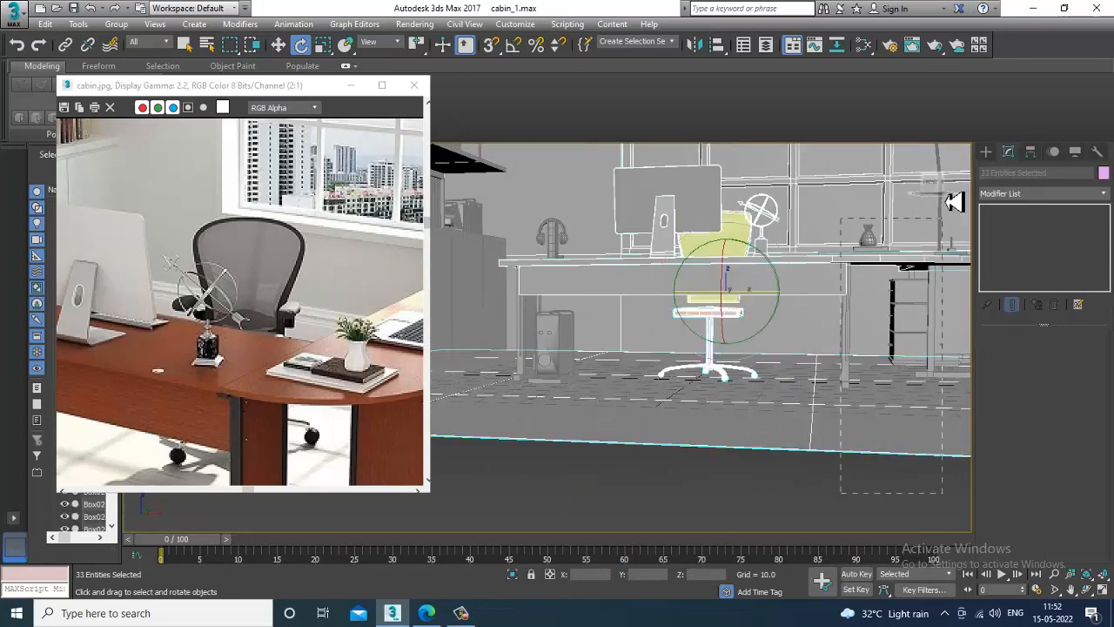
alt+drag(947, 202, 950, 195)
middle_drag(755, 185, 748, 403)
alt+click(659, 470)
alt+middle_drag(659, 471, 637, 286)
alt+click(670, 452)
scroll(667, 294, down, 5)
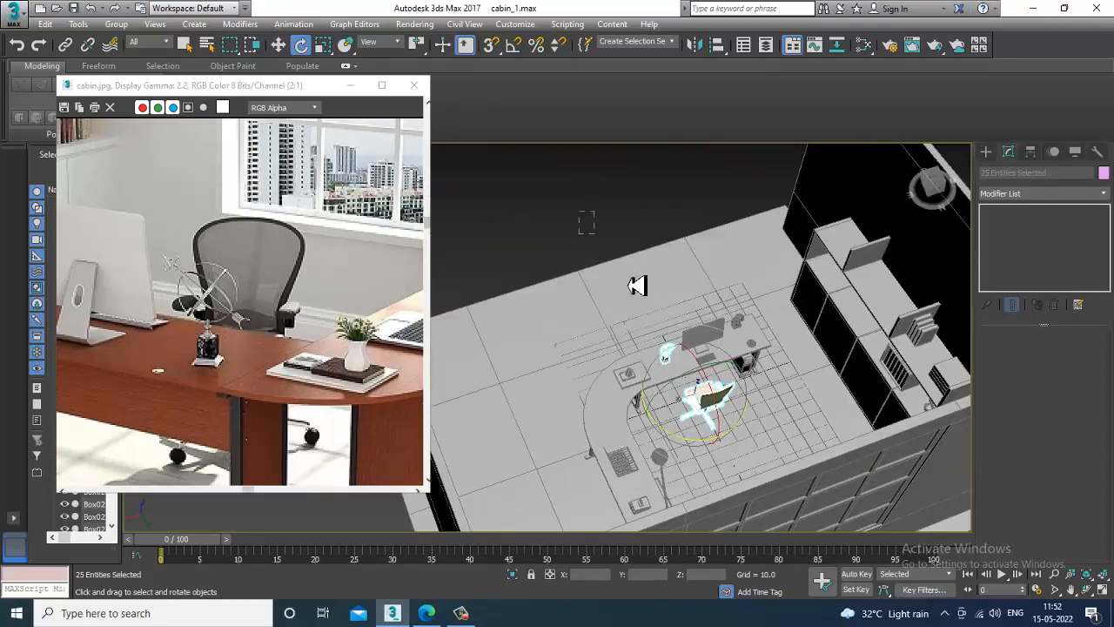
alt+middle_drag(672, 381, 786, 356)
key(w)
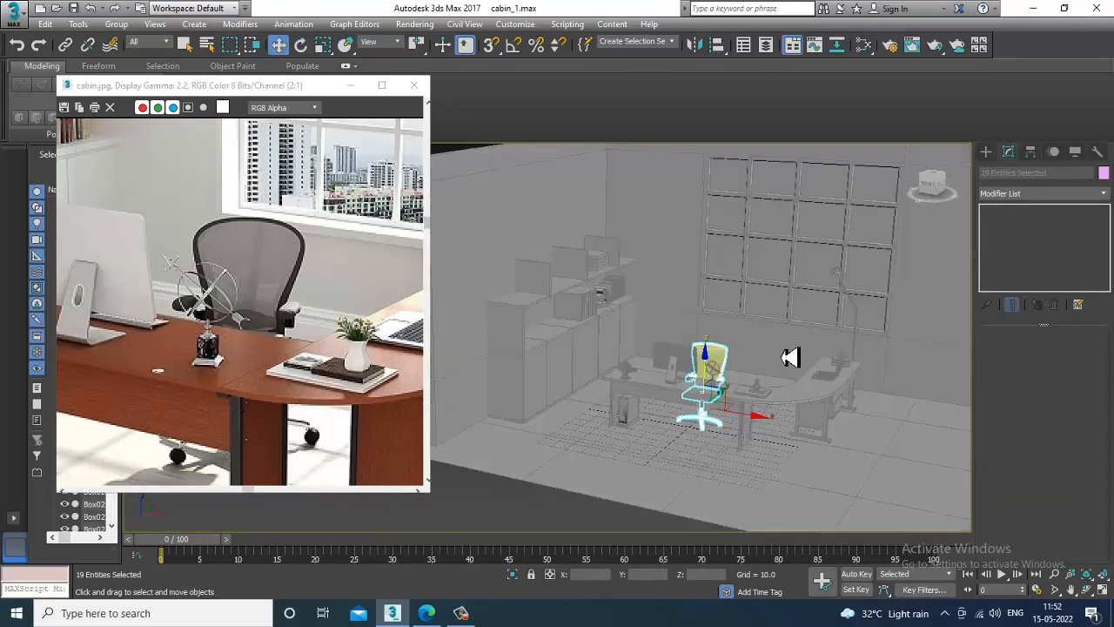
- Rotate the complete chair with its casters about 19° around the vertical axis
scroll(774, 358, up, 4)
key(r)
alt+middle_drag(759, 403, 641, 387)
key(e)
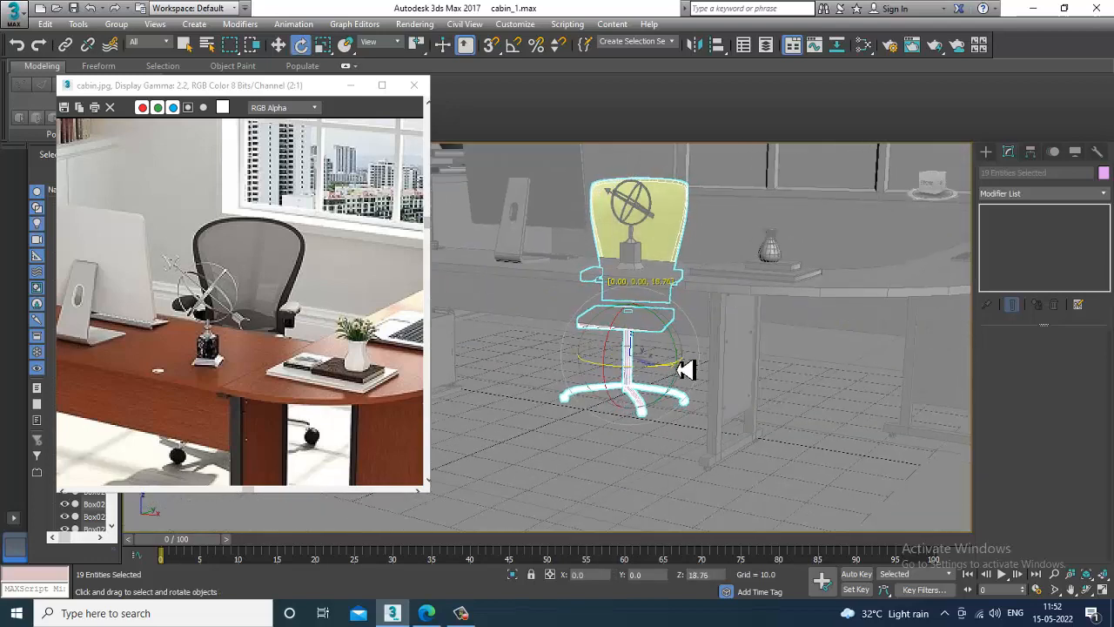
scroll(684, 367, down, 5)
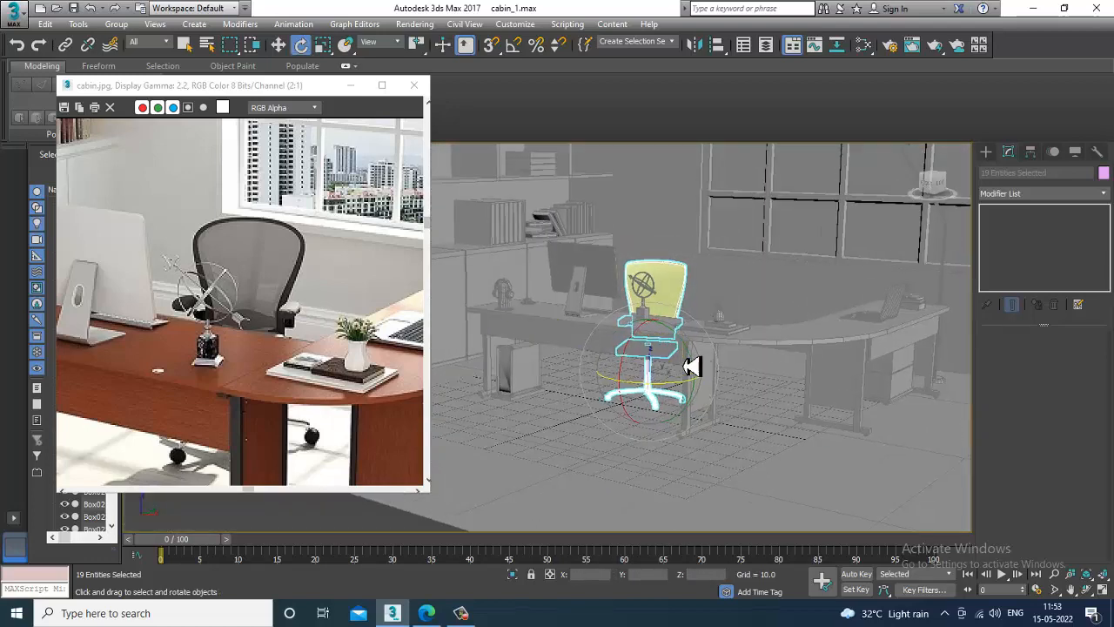
- Assign one light grey object colour to every object in the scene and clear the selection
key(ctrl+a)
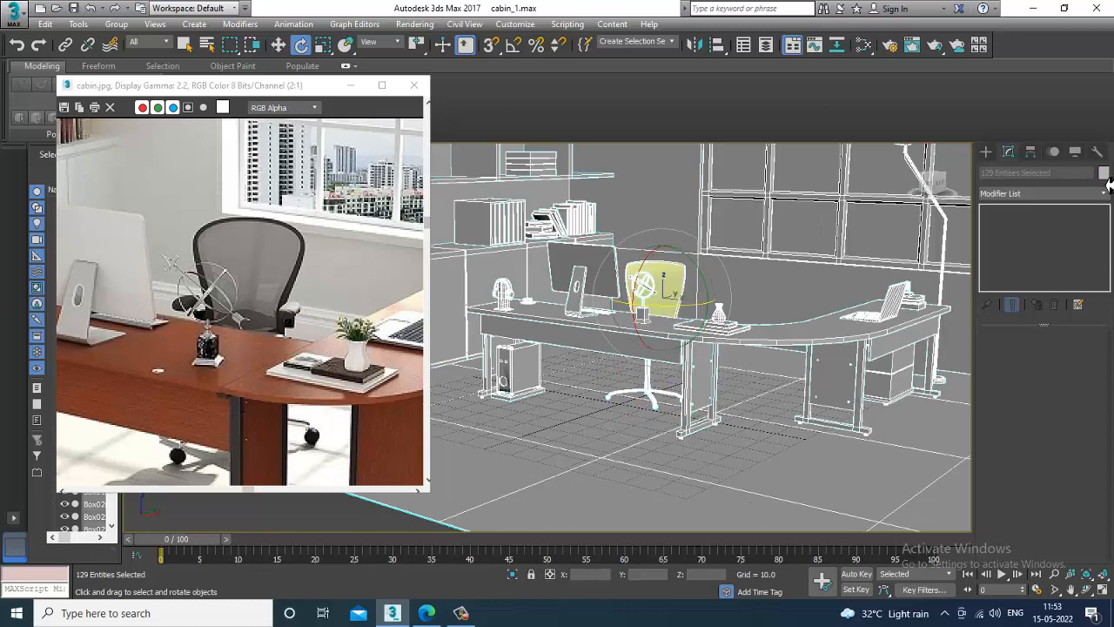
click(1104, 174)
click(628, 382)
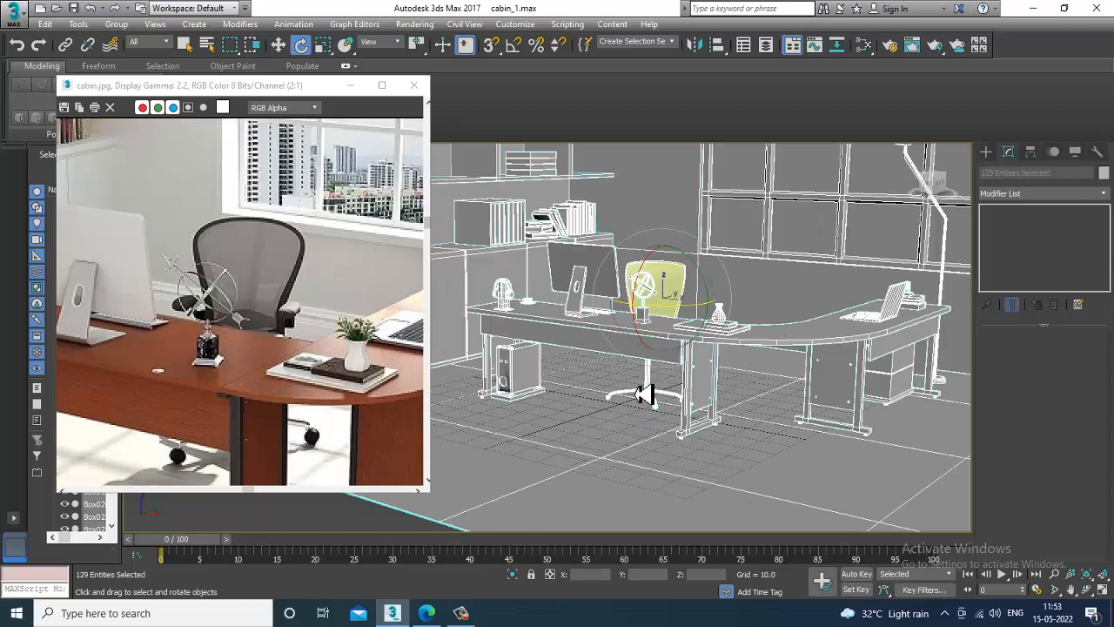
click(371, 525)
- Examine the chair's column and star base beneath the desk against the reference image
scroll(676, 386, up, 4)
middle_drag(714, 351, 724, 374)
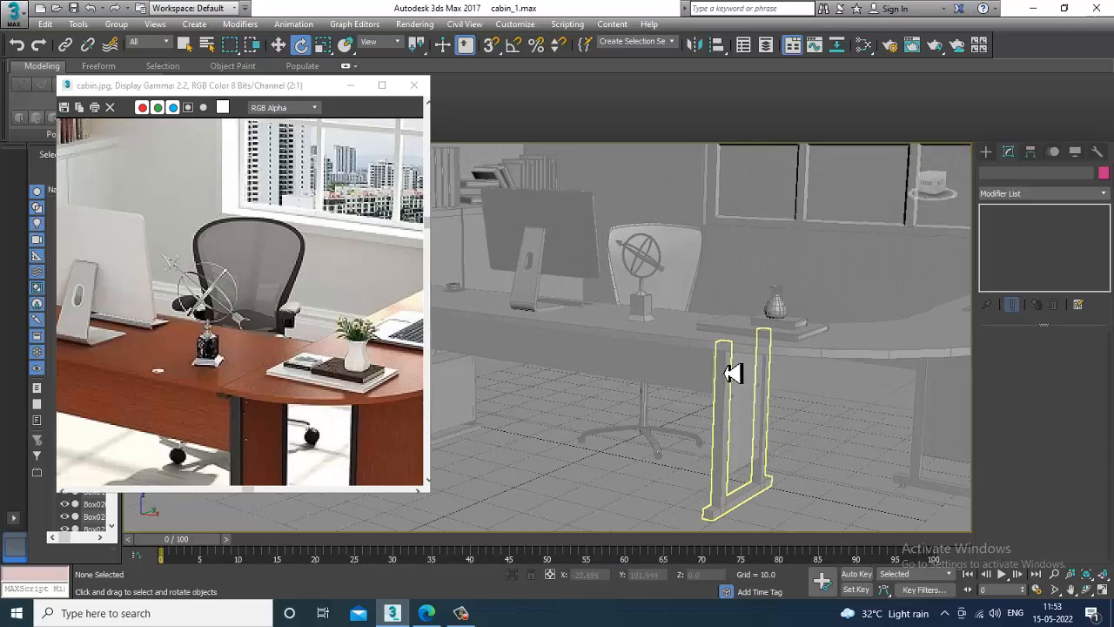
scroll(649, 431, up, 3)
scroll(645, 460, up, 2)
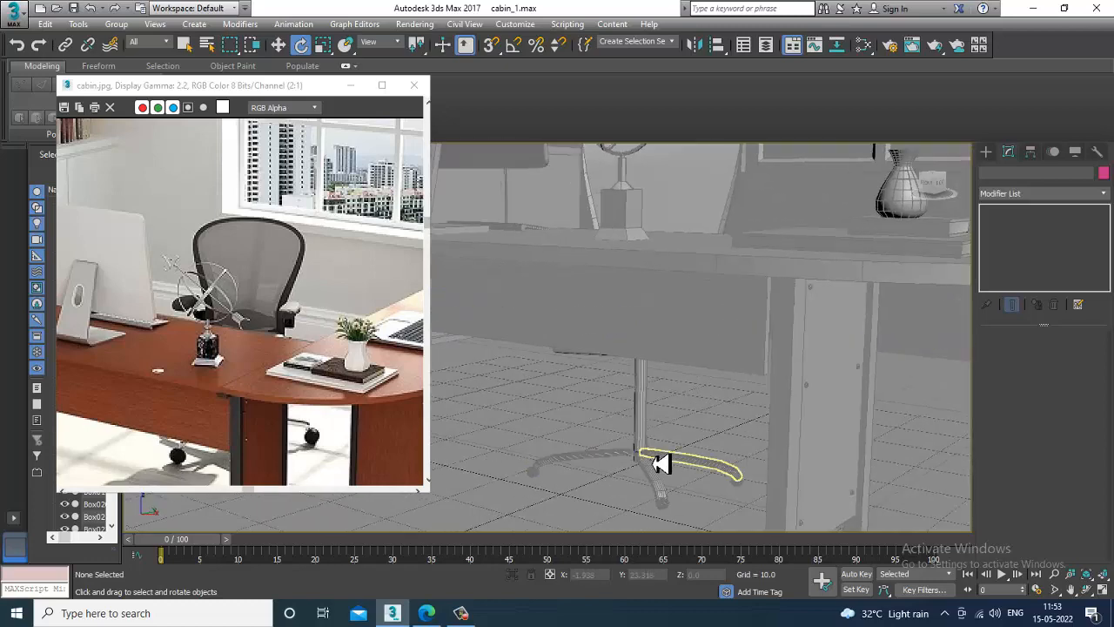
click(651, 421)
scroll(688, 404, down, 5)
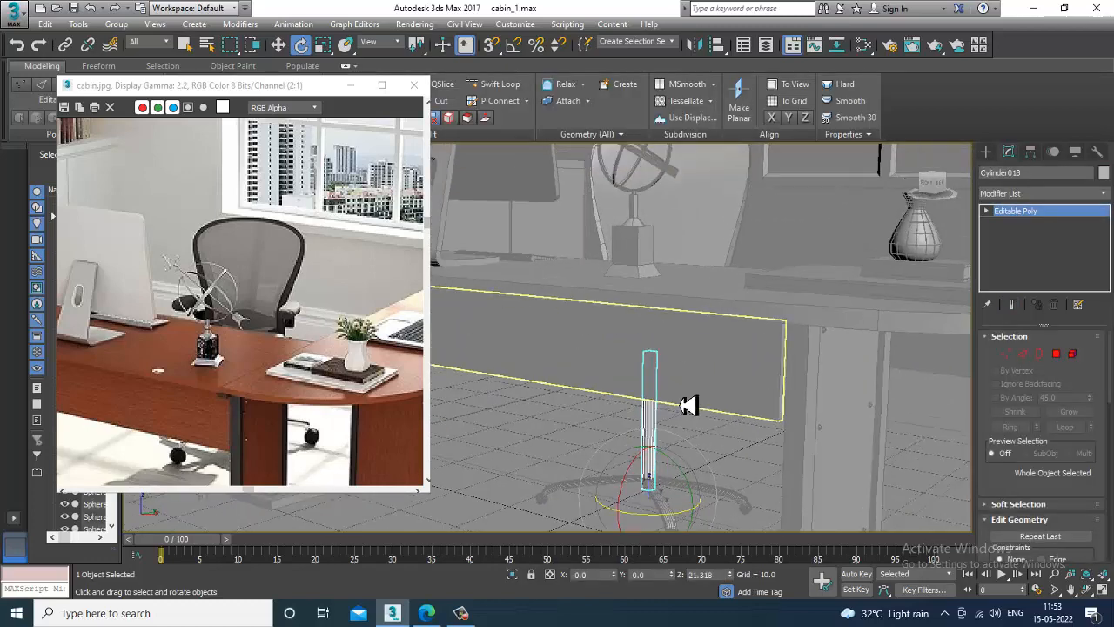
scroll(730, 409, down, 1)
scroll(735, 442, up, 2)
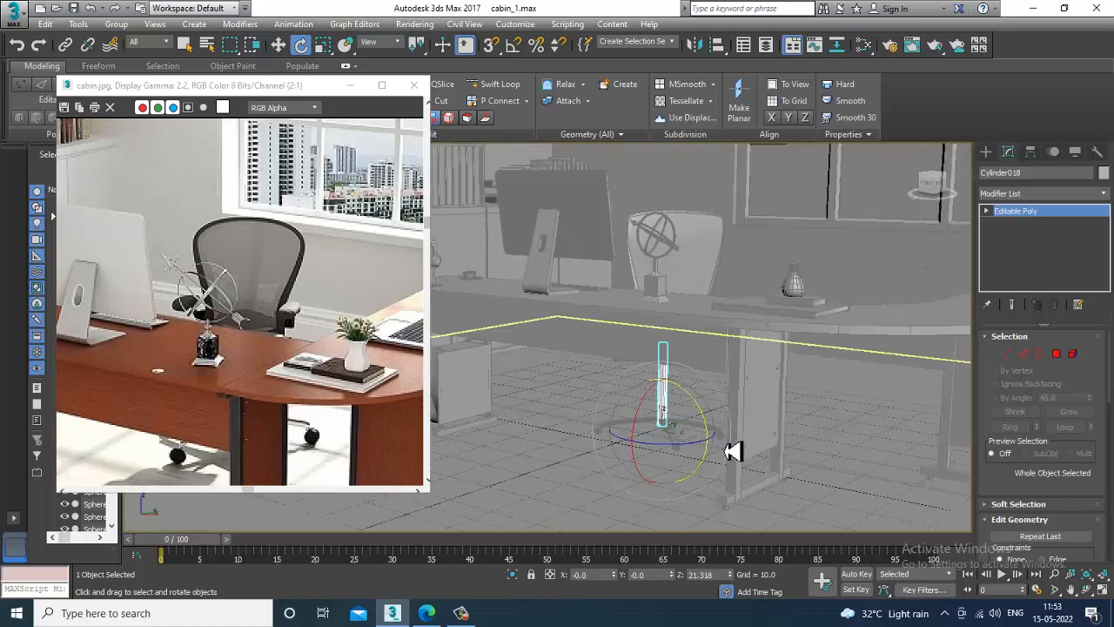
alt+middle_drag(734, 451, 746, 417)
scroll(746, 417, up, 2)
scroll(742, 417, up, 3)
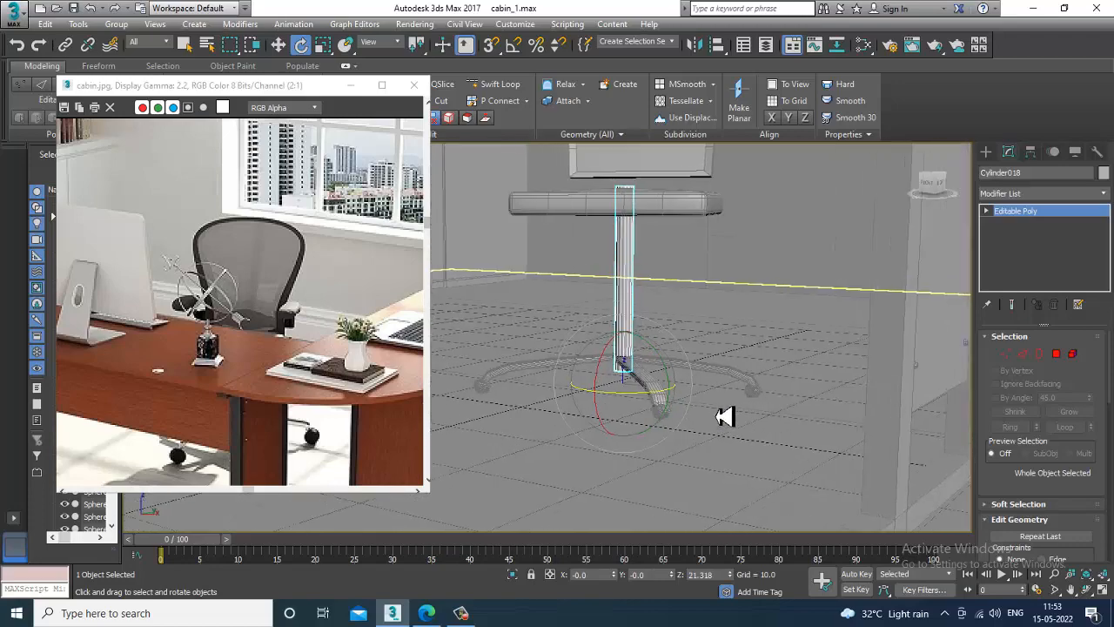
scroll(658, 398, up, 2)
- Select the star base's legs and casters and scale them up uniformly to about 116%
scroll(659, 398, down, 6)
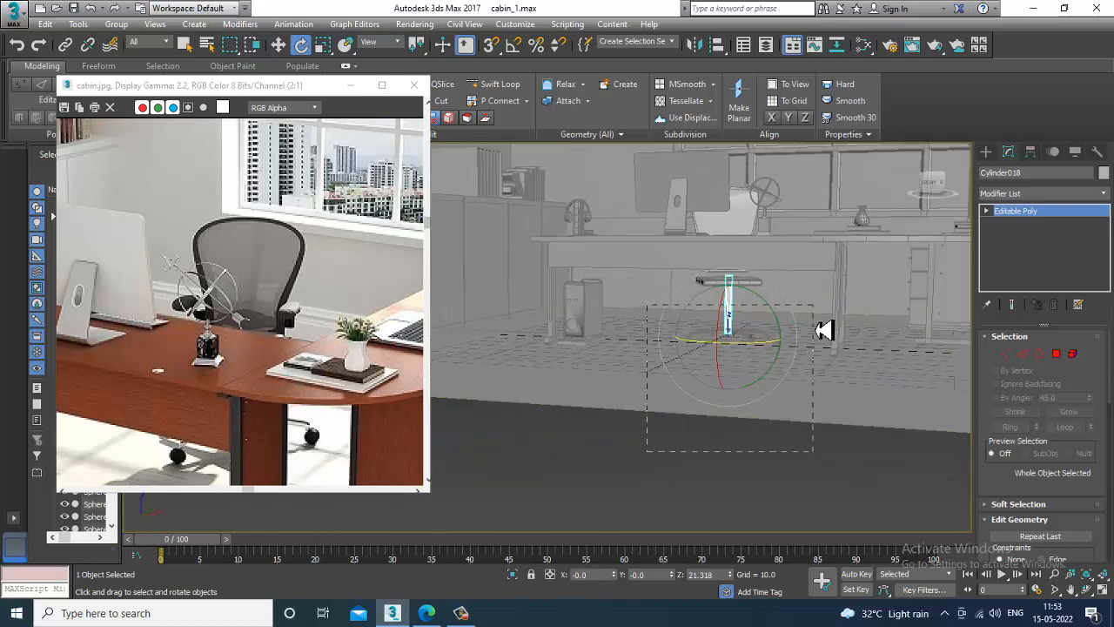
drag(816, 331, 818, 329)
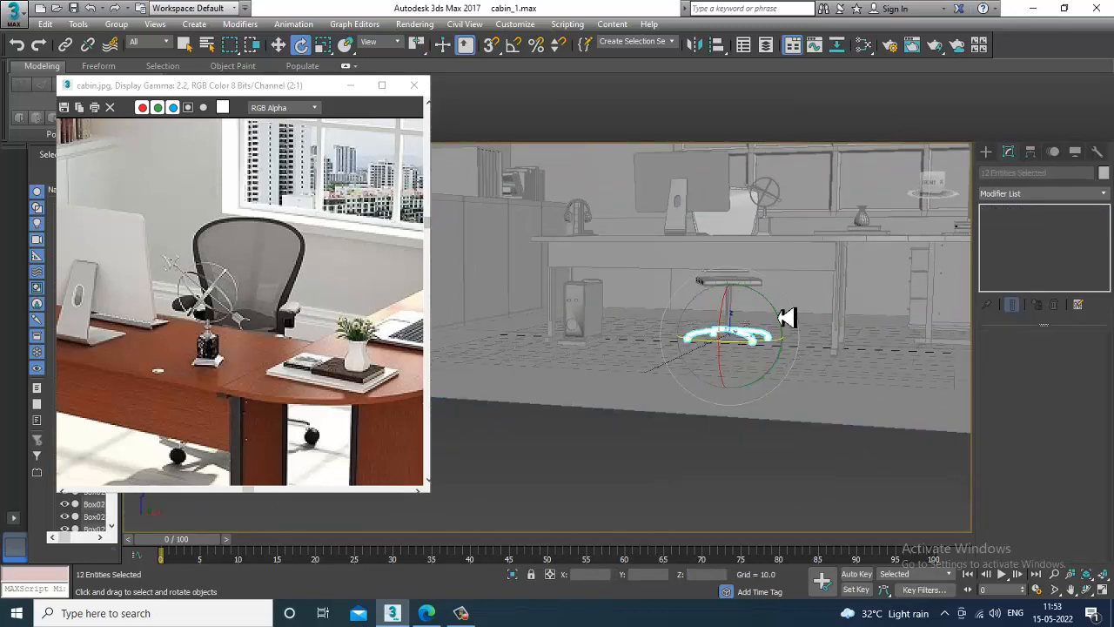
alt+middle_drag(788, 318, 775, 332)
scroll(775, 331, up, 2)
key(r)
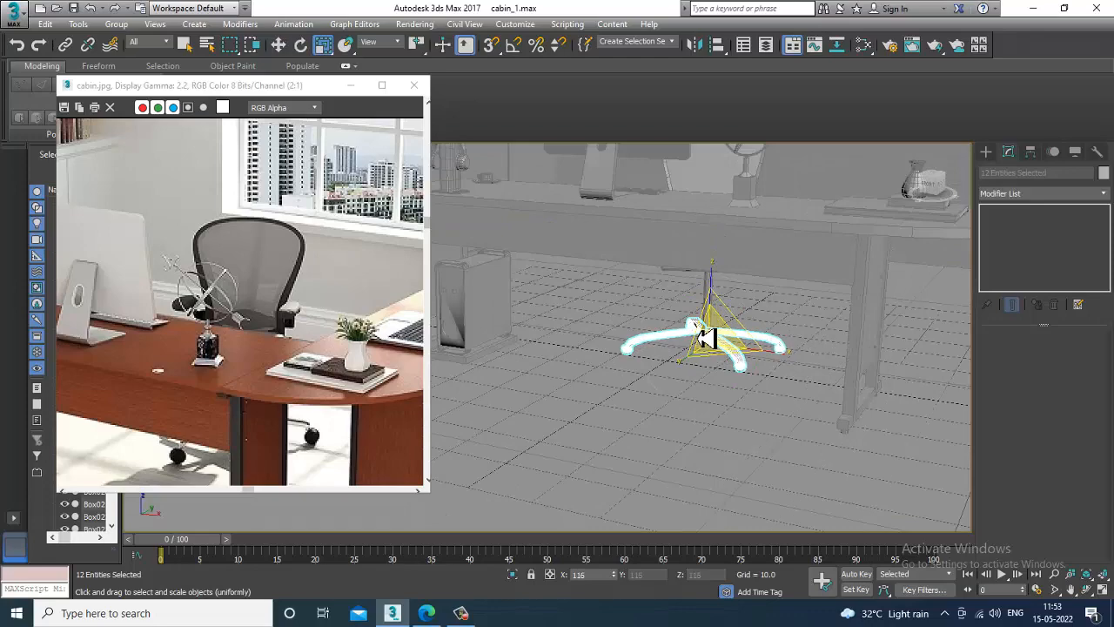
drag(707, 338, 749, 324)
scroll(749, 325, down, 3)
middle_drag(748, 325, 772, 333)
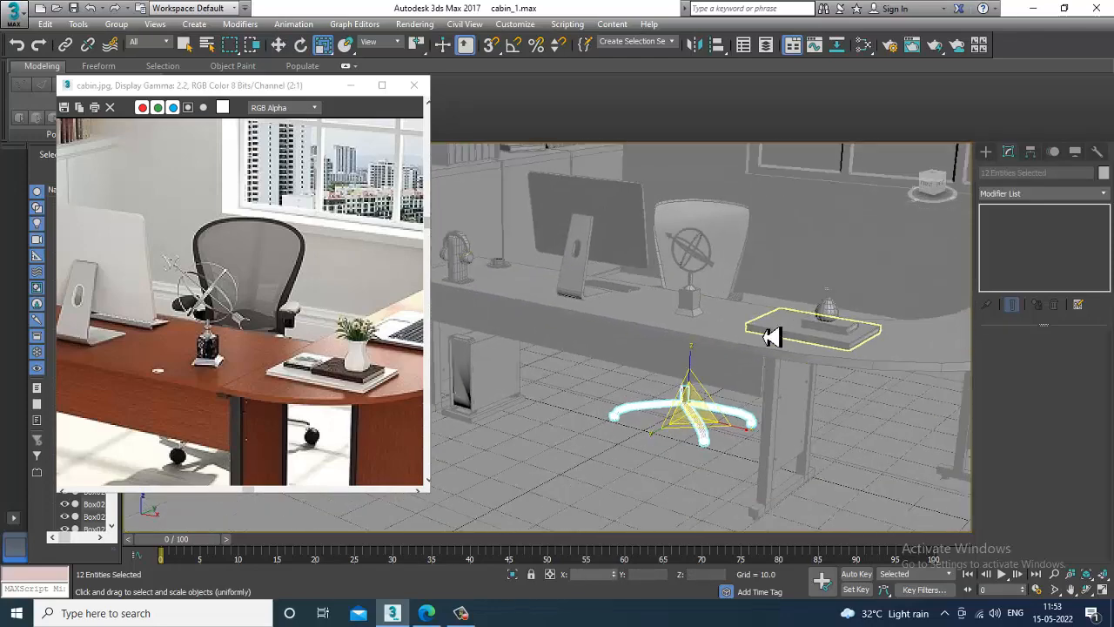
scroll(775, 347, down, 2)
drag(779, 350, 355, 506)
click(316, 527)
- Check the chair's size and position at the desk in the perspective and front views
alt+middle_drag(788, 425, 776, 399)
scroll(769, 405, up, 3)
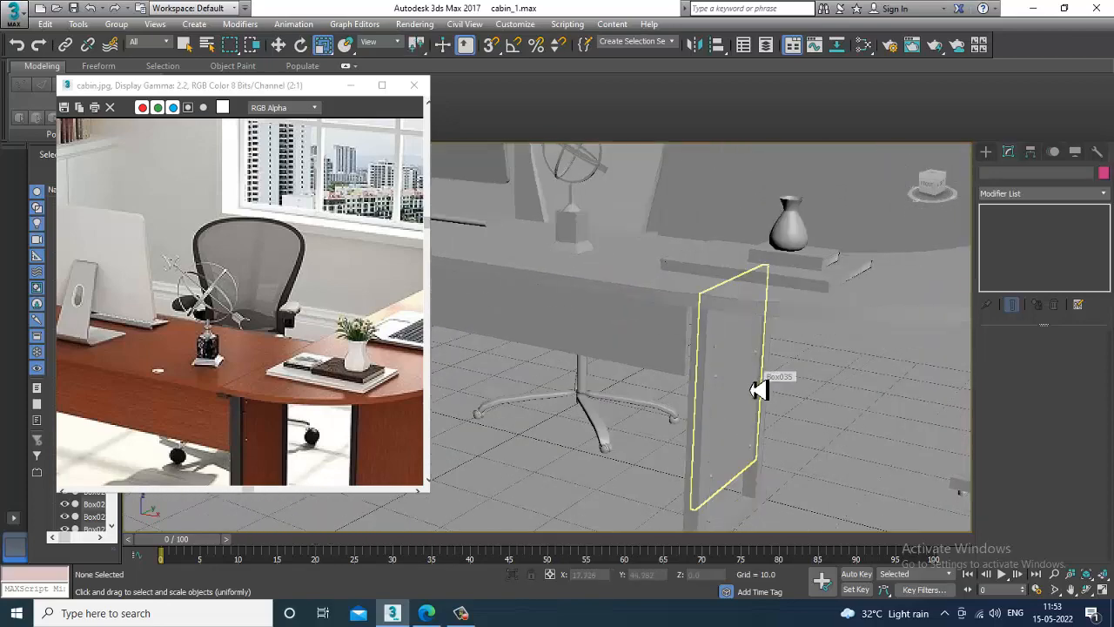
scroll(778, 385, down, 8)
alt+middle_drag(730, 417, 739, 363)
key(alt+w)
middle_drag(812, 262, 774, 267)
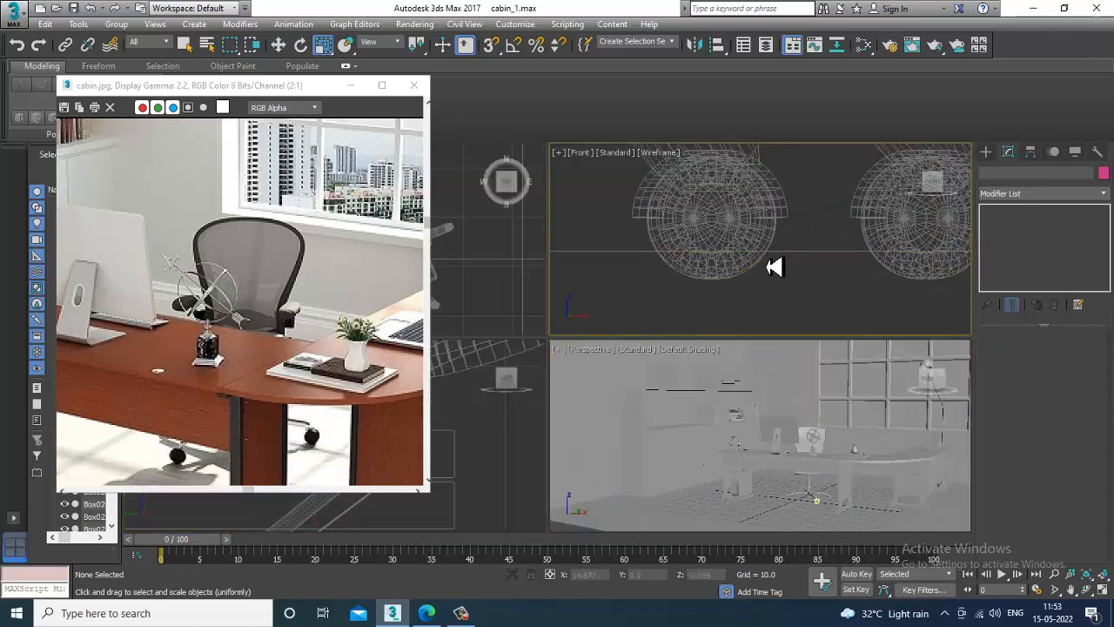
key(z)
scroll(756, 287, up, 10)
scroll(776, 264, up, 4)
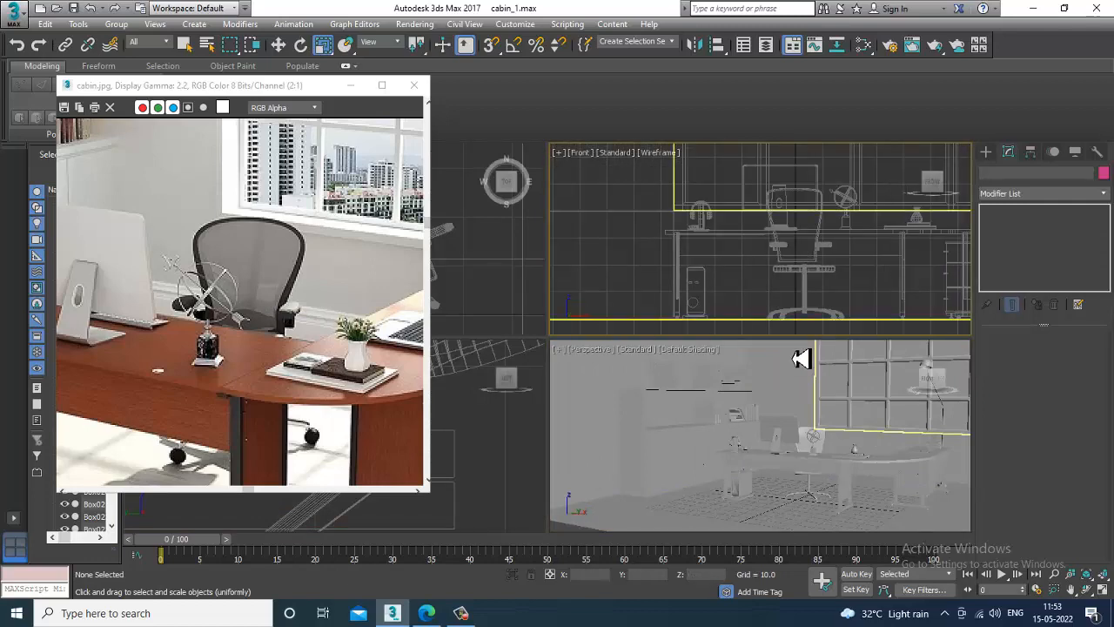
middle_click(853, 442)
key(alt+w)
alt+middle_drag(813, 406, 784, 396)
- Set the scene's renderer to V-Ray Adv 3.50.04 and select the floor plane
click(422, 25)
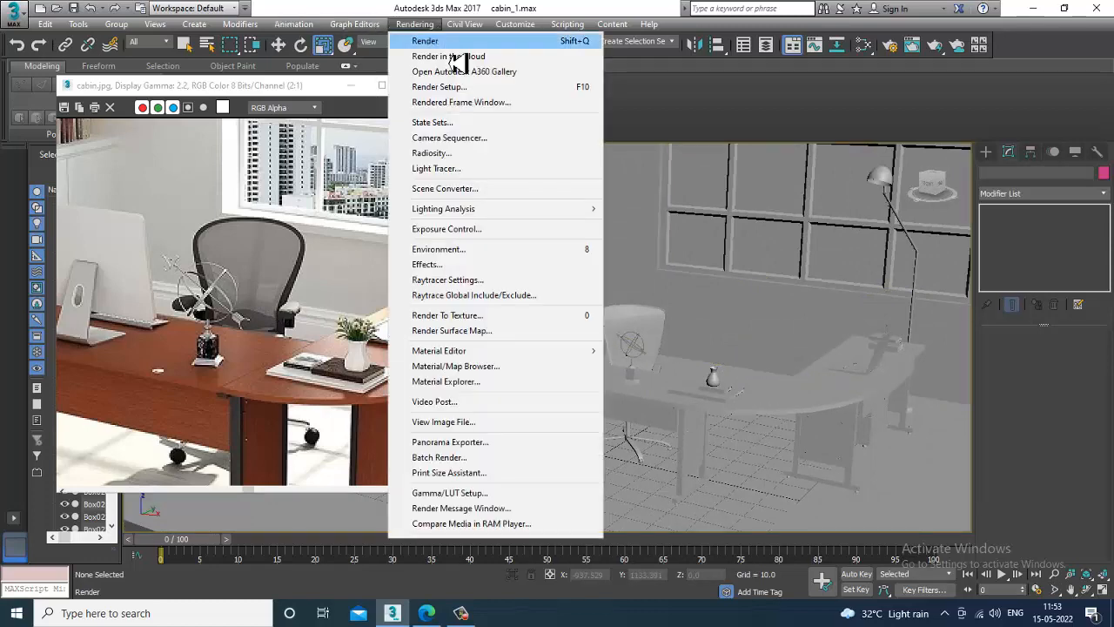
click(476, 88)
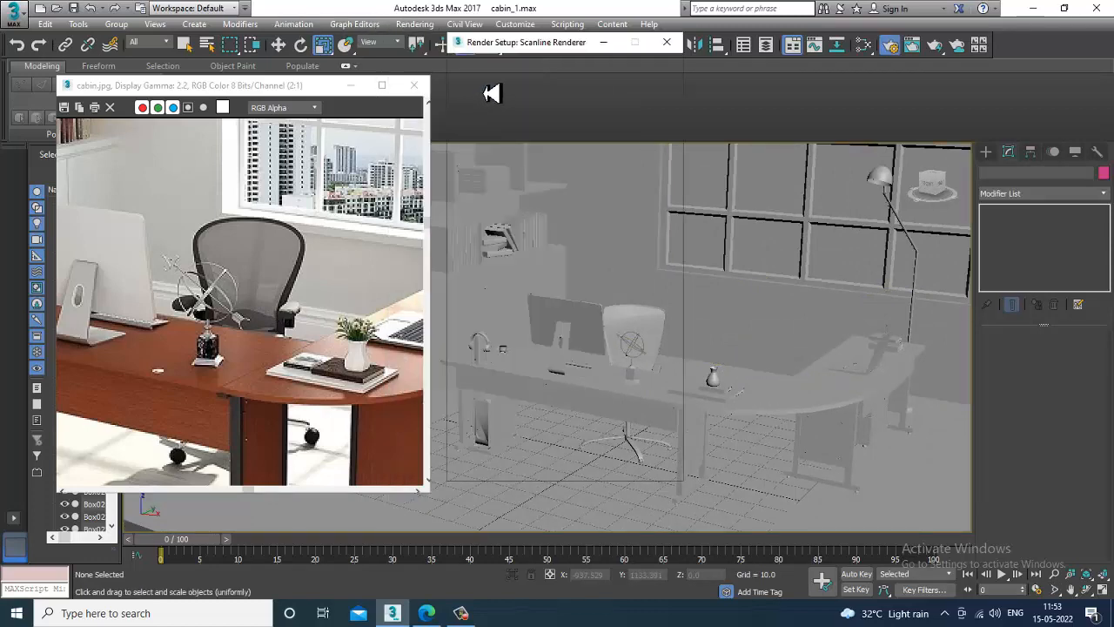
click(557, 106)
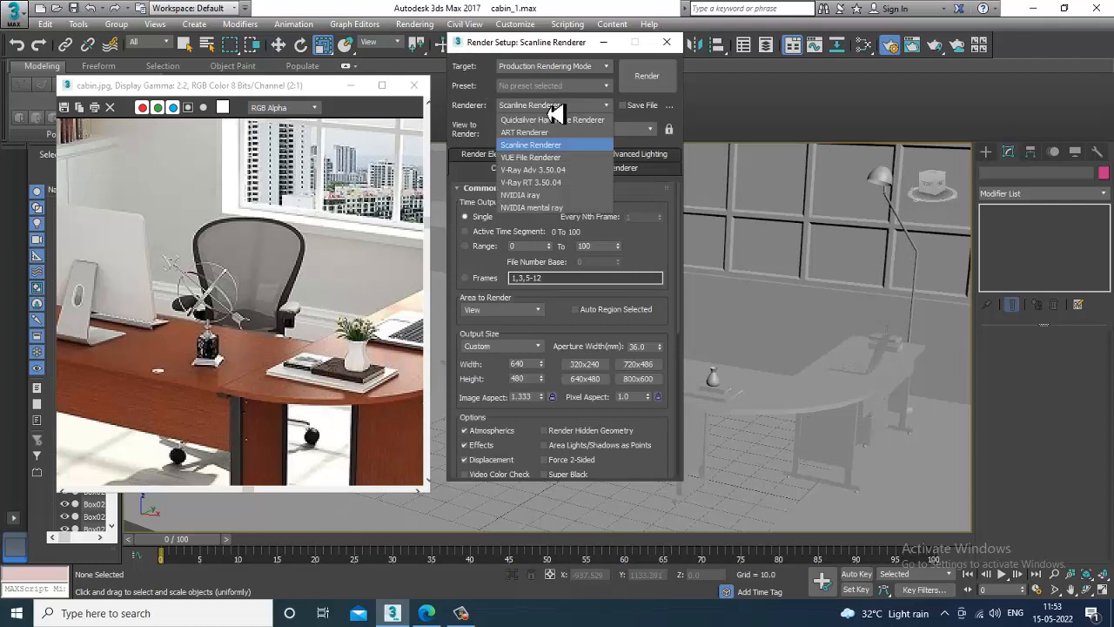
click(570, 171)
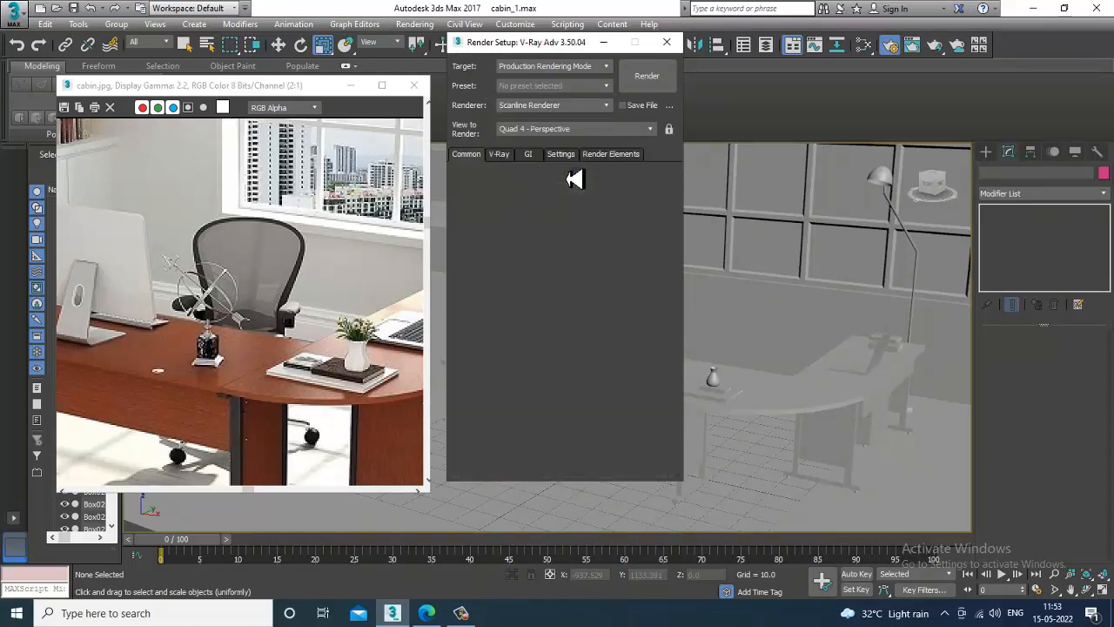
click(667, 42)
click(554, 468)
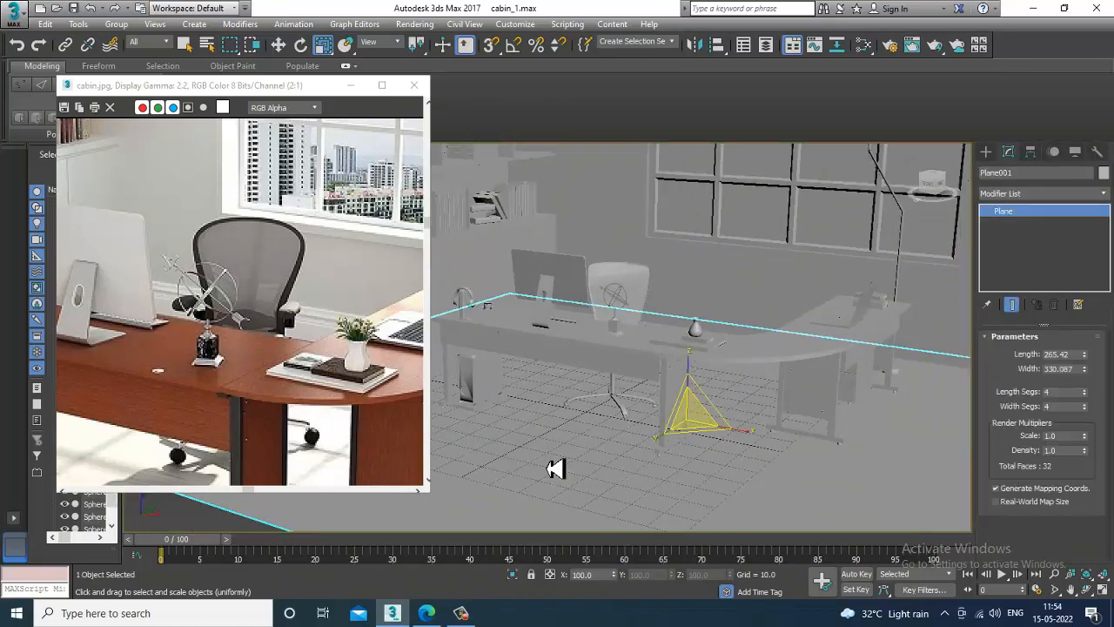
- Create a VRayMtl material for the selected floor plane in the Slate Material Editor and name it floor
key(w)
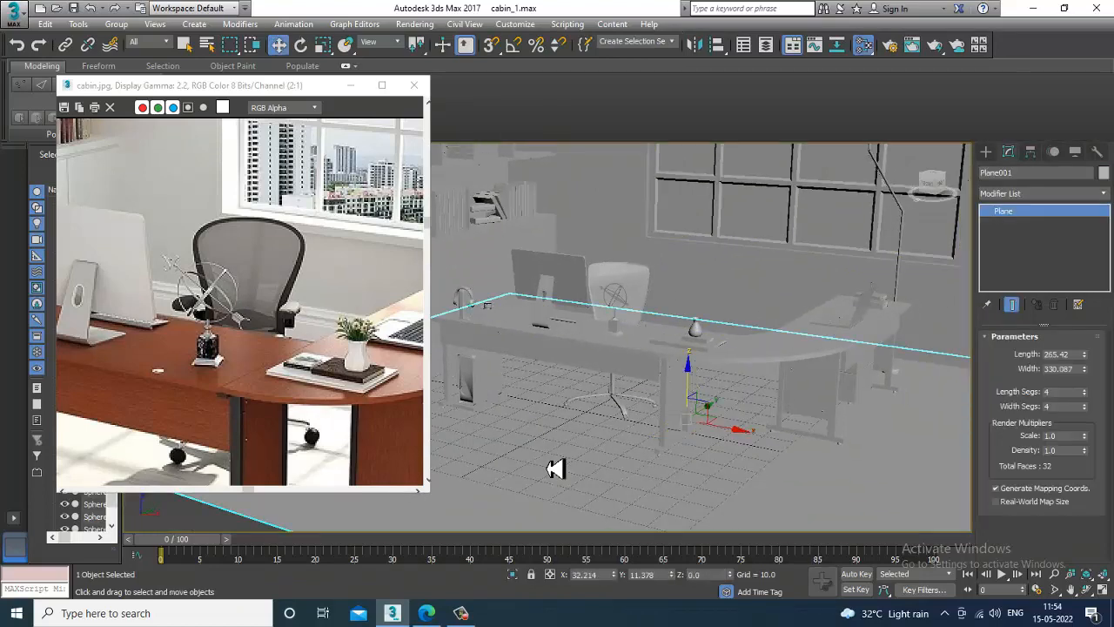
key(m)
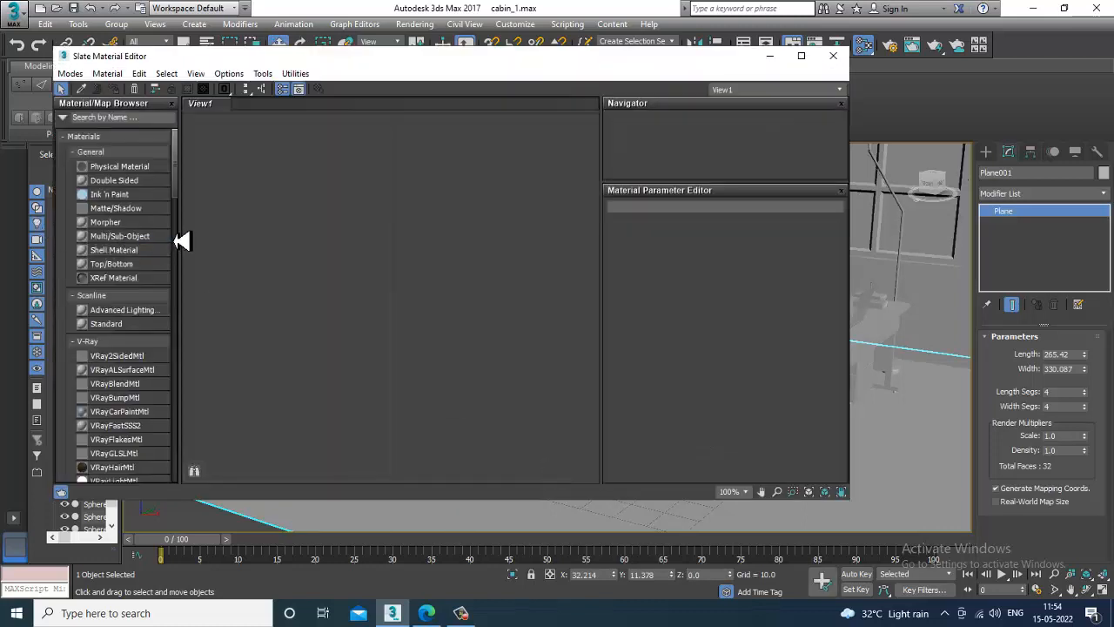
drag(177, 201, 178, 234)
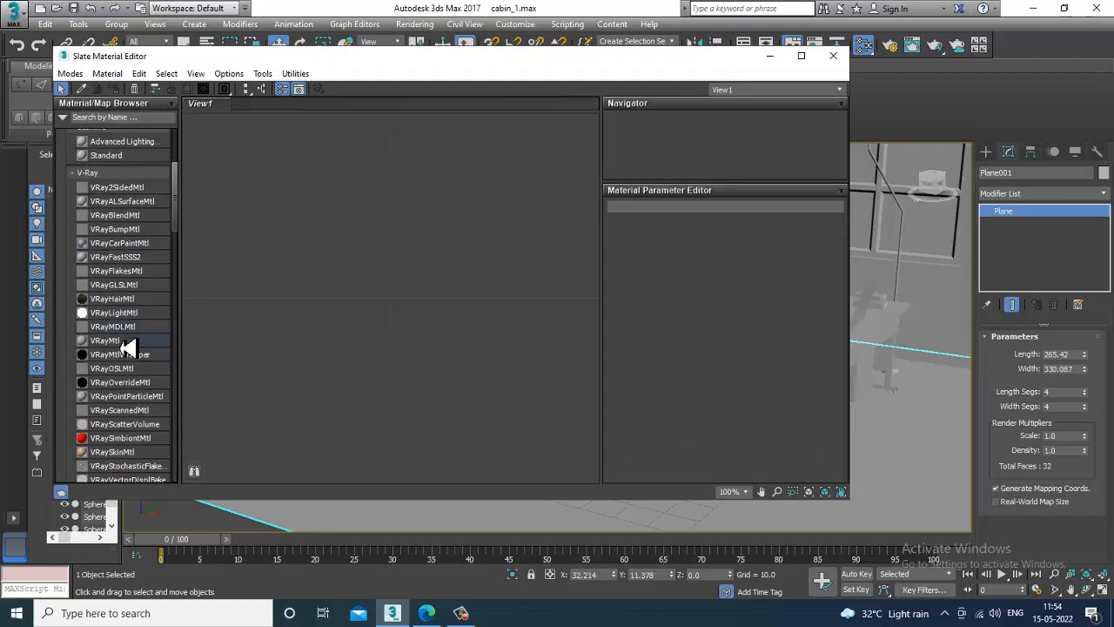
drag(351, 246, 376, 234)
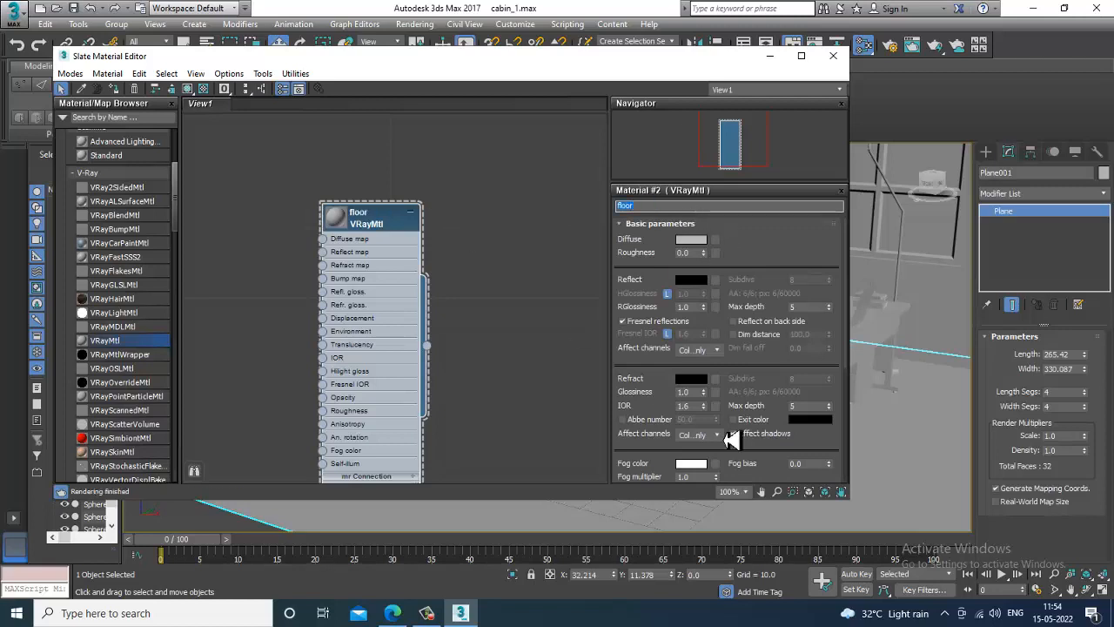
- Load the light wood image aaf6543c8e47eb5a53ba5035379d48b2.jpg from May 2022, office cabin, texture on drive D as the floor material's diffuse bitmap
click(719, 243)
double_click(456, 148)
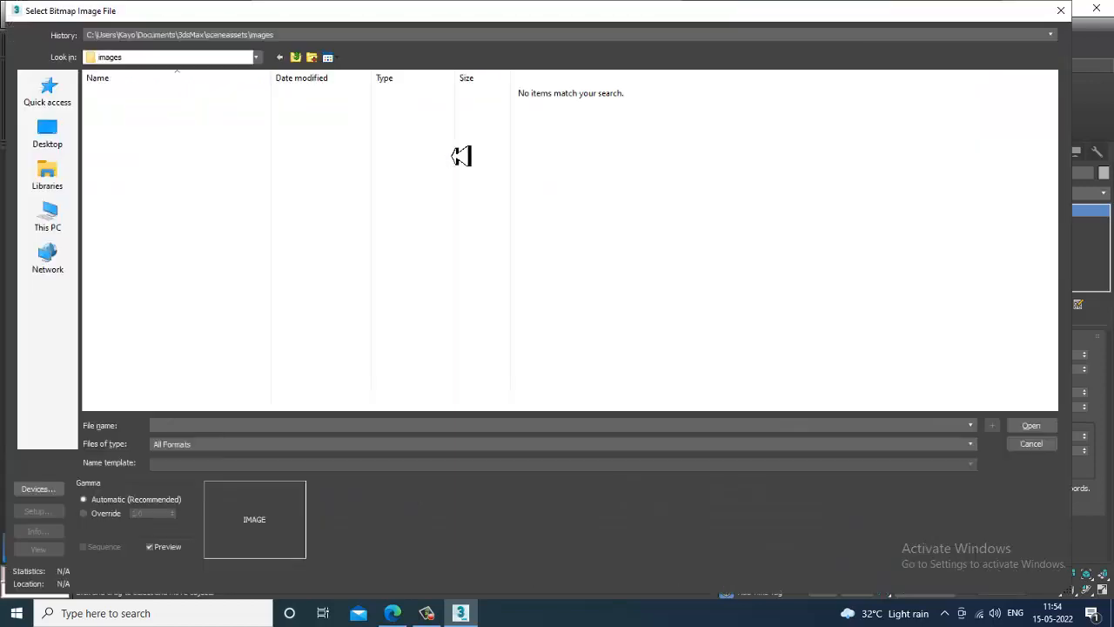
click(48, 217)
double_click(335, 202)
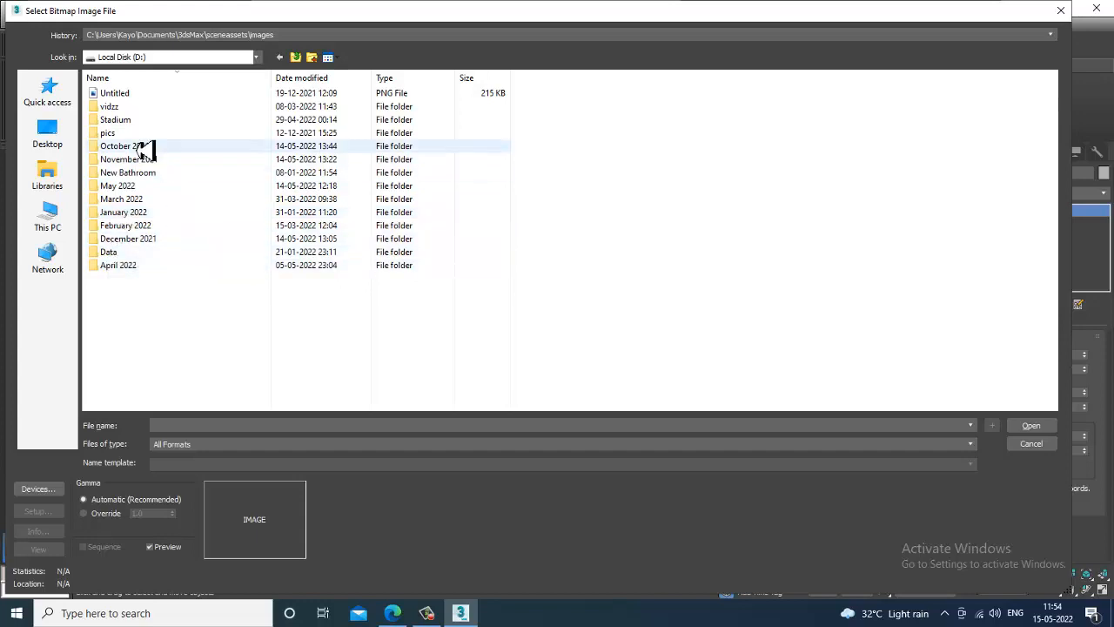
click(144, 215)
click(130, 187)
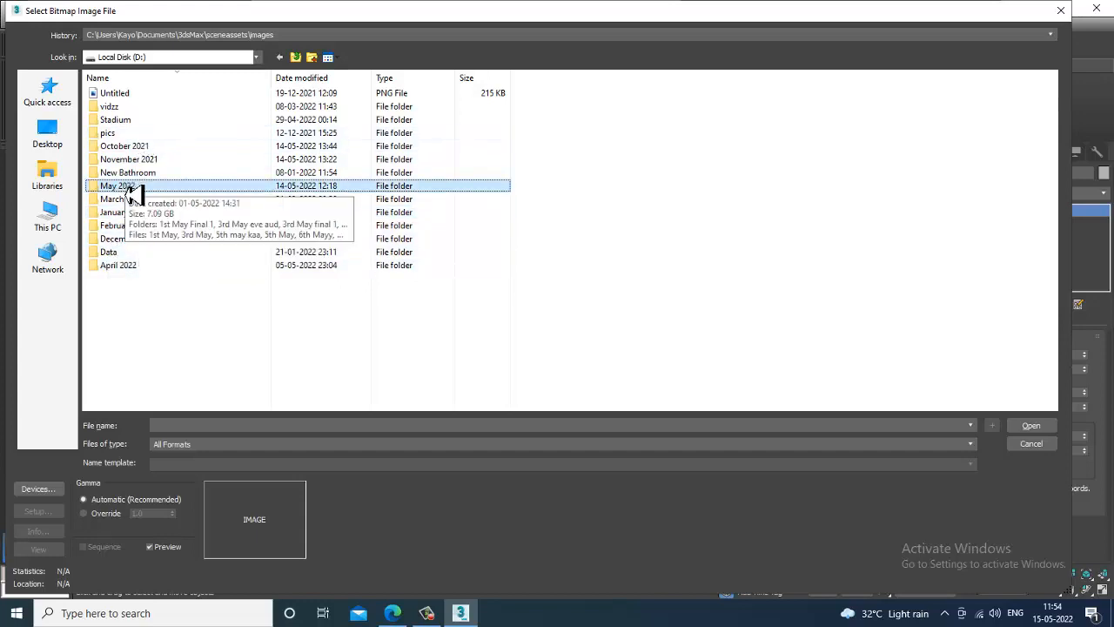
double_click(132, 187)
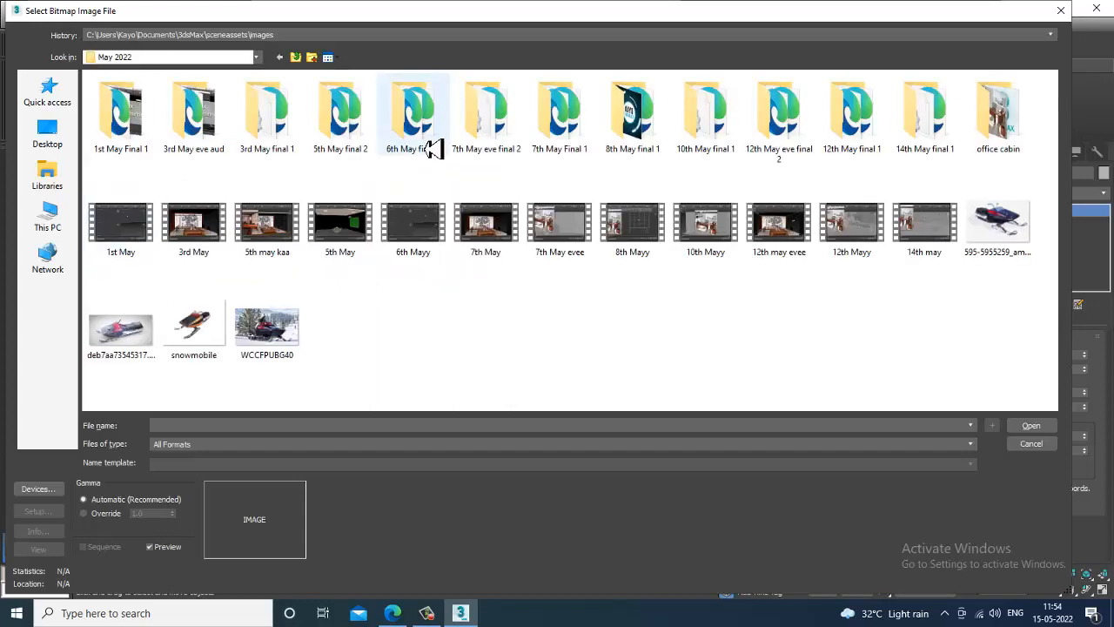
double_click(1013, 125)
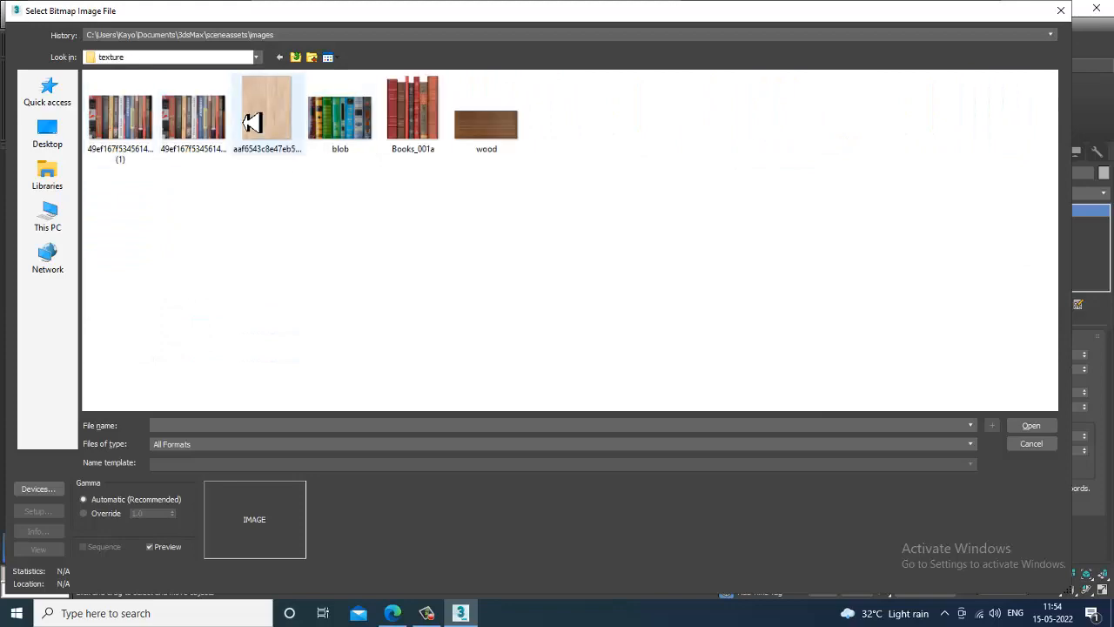
double_click(254, 121)
drag(346, 224, 365, 224)
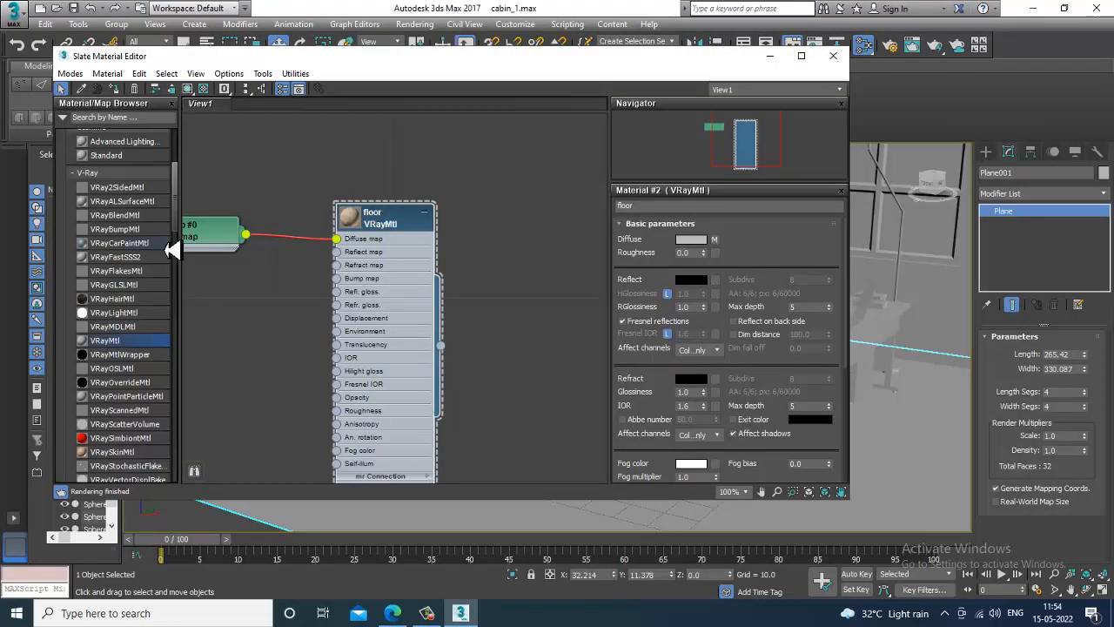
- Add a Noise map below the bitmap node and connect it to the floor material's bump map
drag(215, 239, 245, 210)
drag(176, 222, 185, 337)
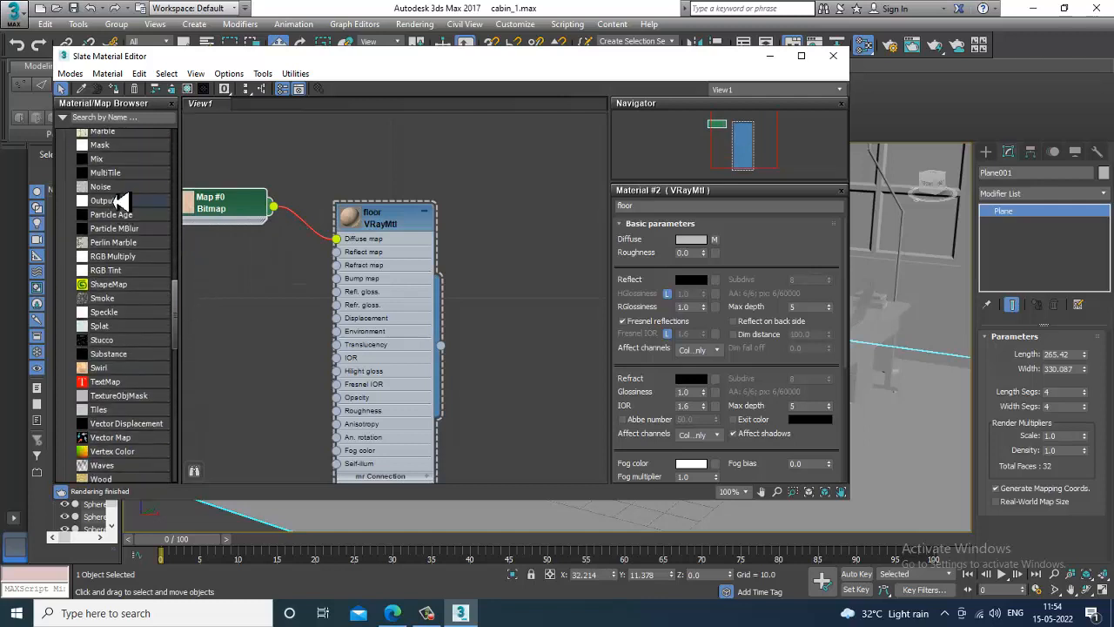
drag(208, 290, 261, 311)
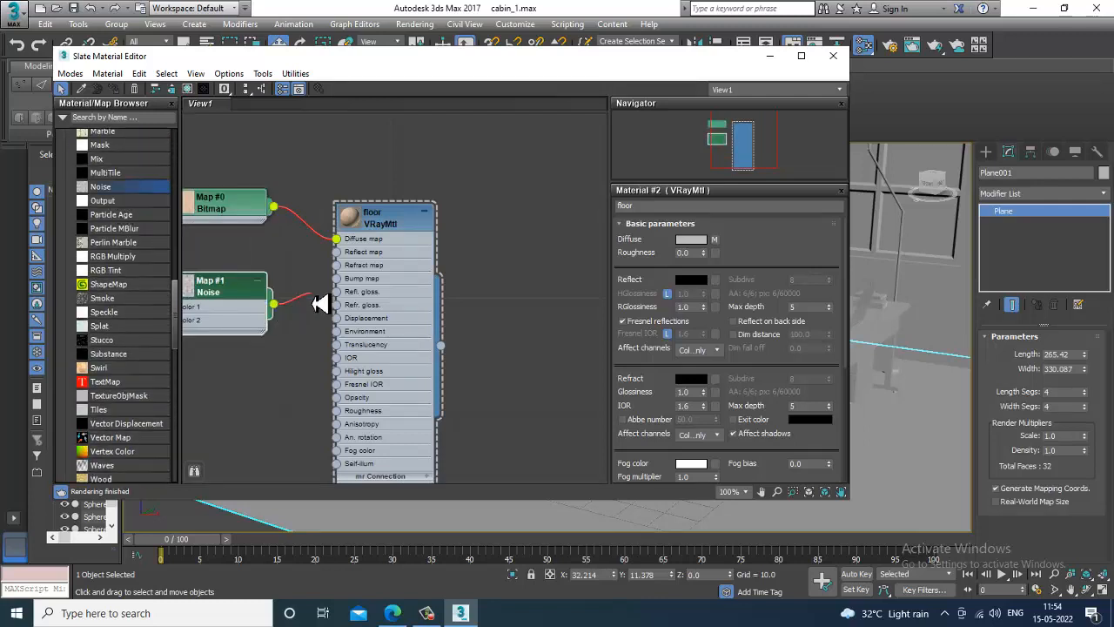
drag(338, 289, 340, 284)
- Enlarge the floor material's preview and set its reflect colour to light grey
double_click(353, 221)
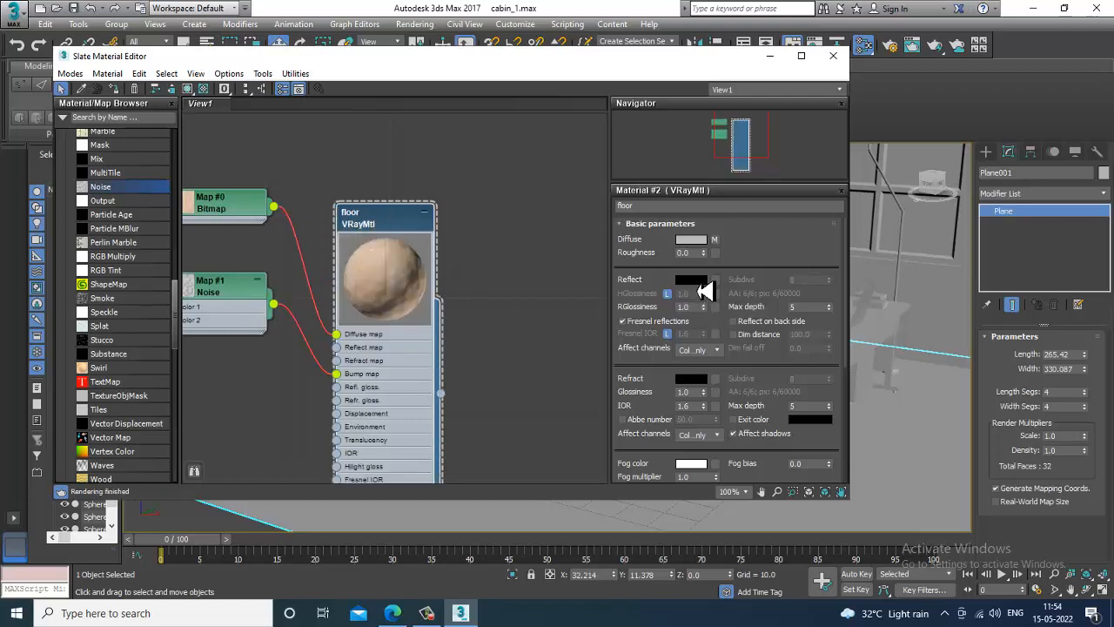
click(697, 282)
drag(421, 115, 425, 140)
click(515, 214)
- Set the bump Noise map's size to 0.2 and assign the floor material to the floor plane
double_click(248, 296)
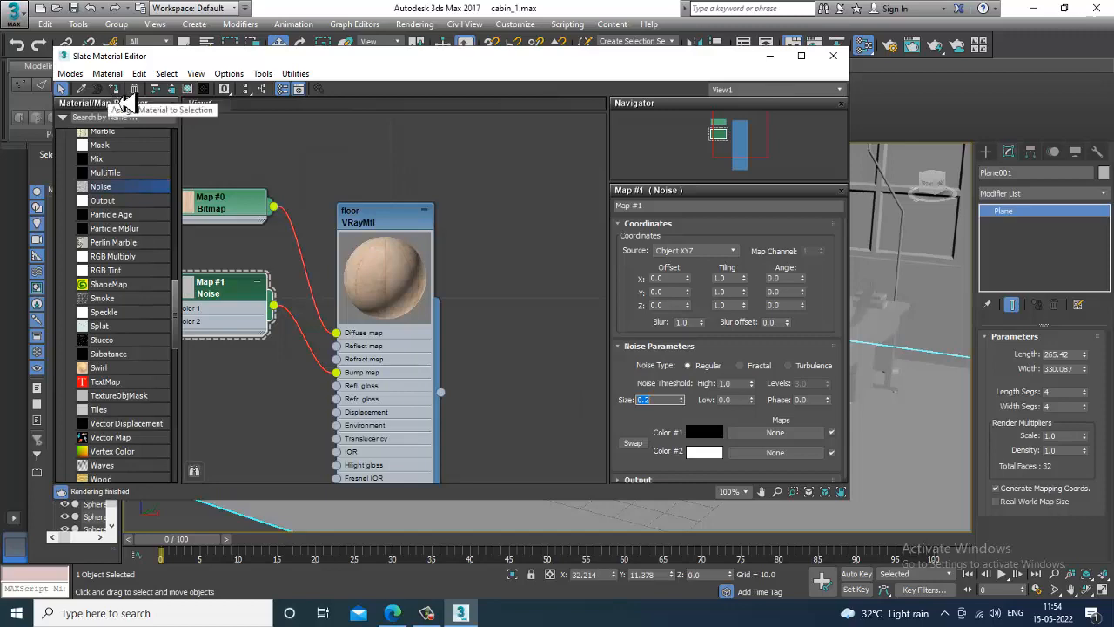
click(188, 89)
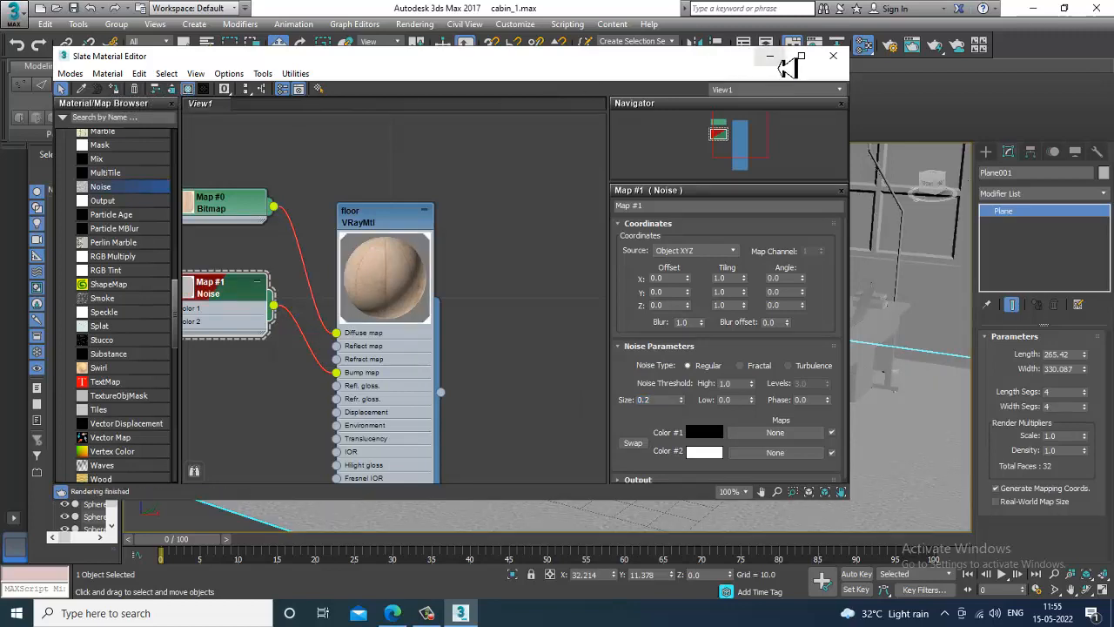
click(772, 58)
middle_drag(769, 435, 558, 463)
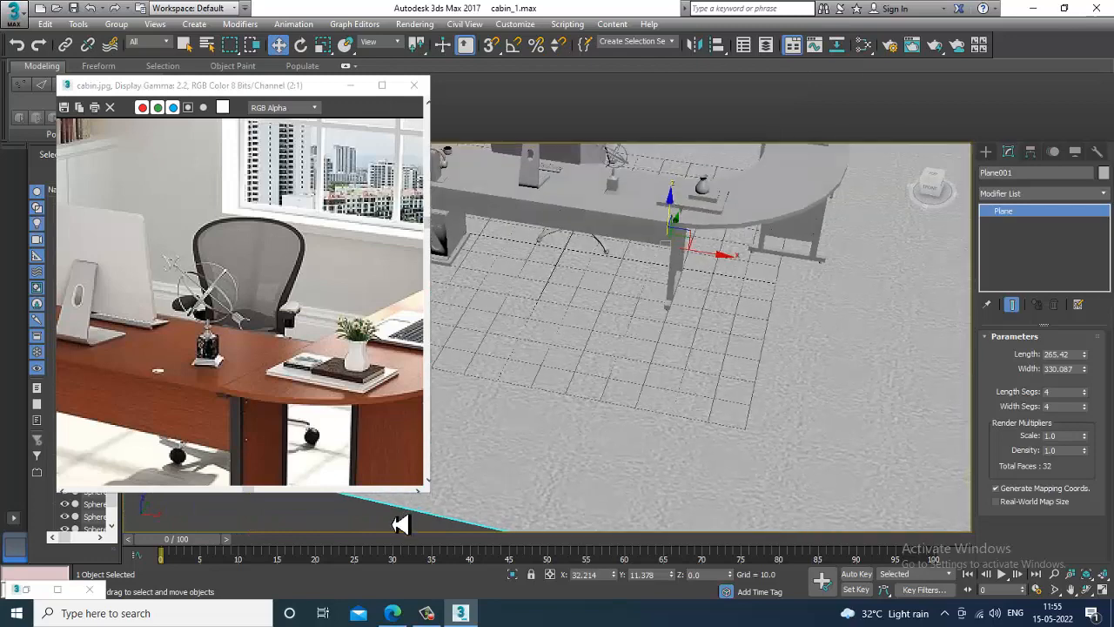
- Show the floor material with its wood texture on the plane in the viewport instead of the noise map
key(m)
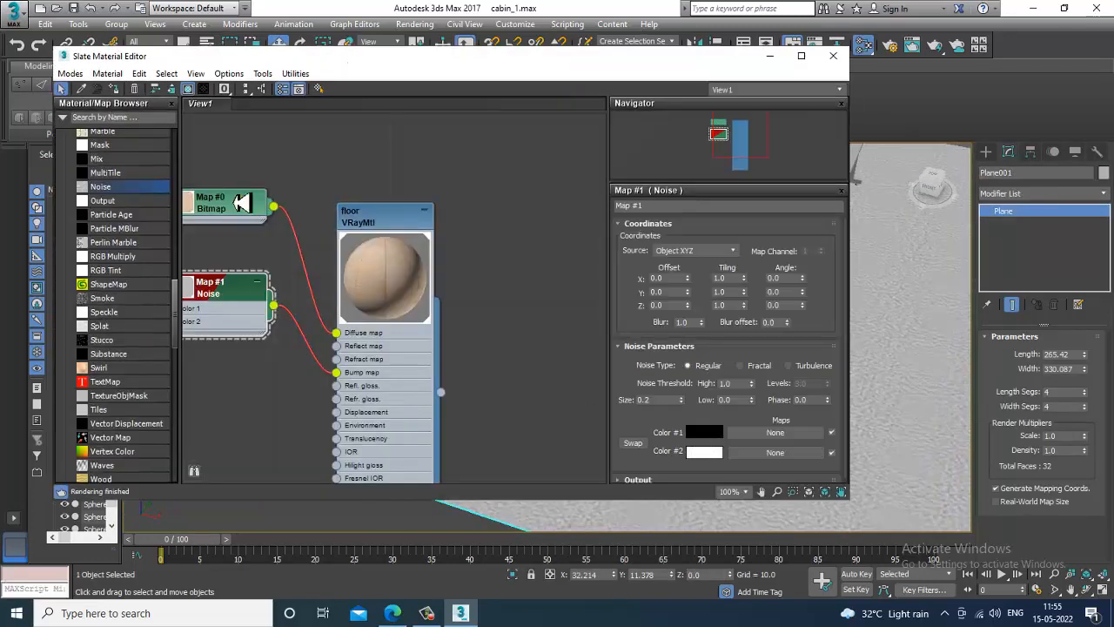
double_click(383, 215)
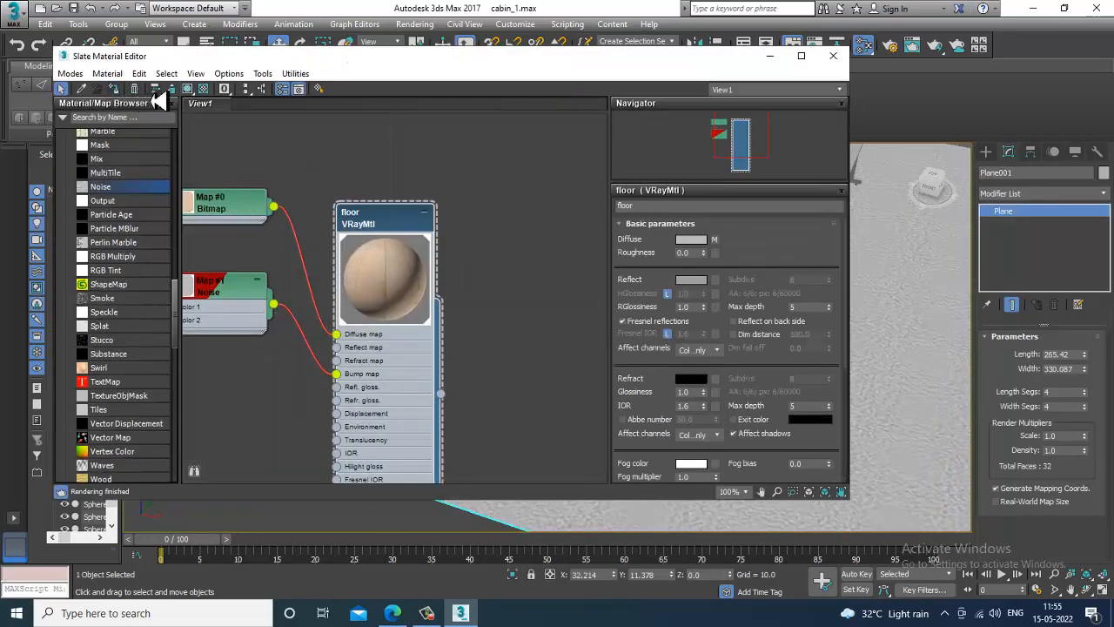
click(187, 89)
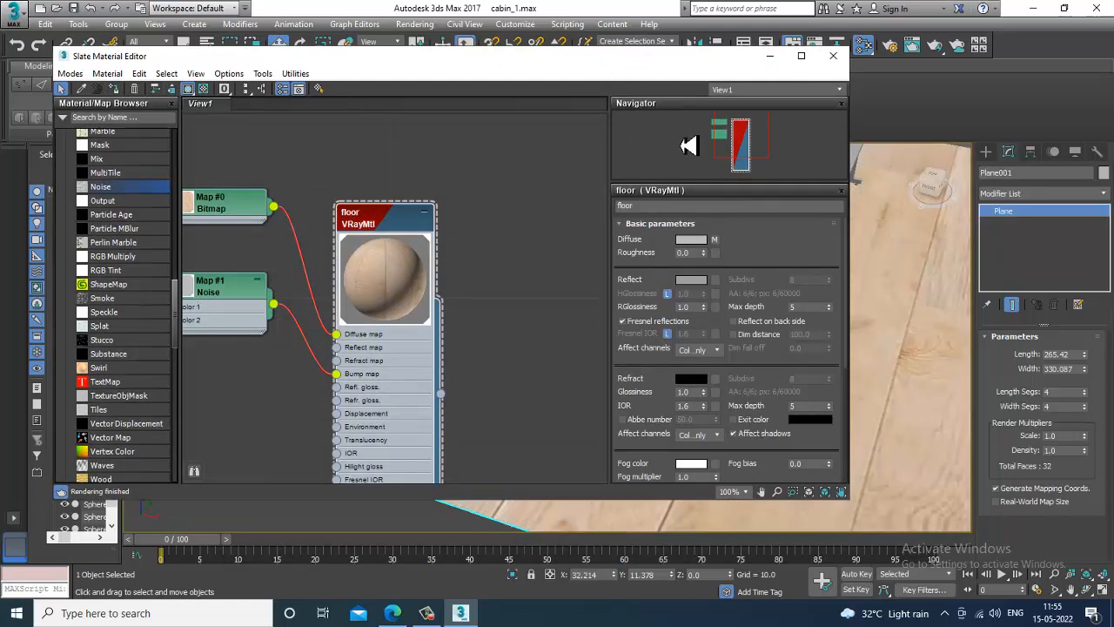
- Set the floor's diffuse bitmap tiling to 5 in both U and V
drag(706, 66, 482, 63)
scroll(921, 378, down, 3)
alt+middle_drag(922, 378, 881, 350)
scroll(881, 351, up, 2)
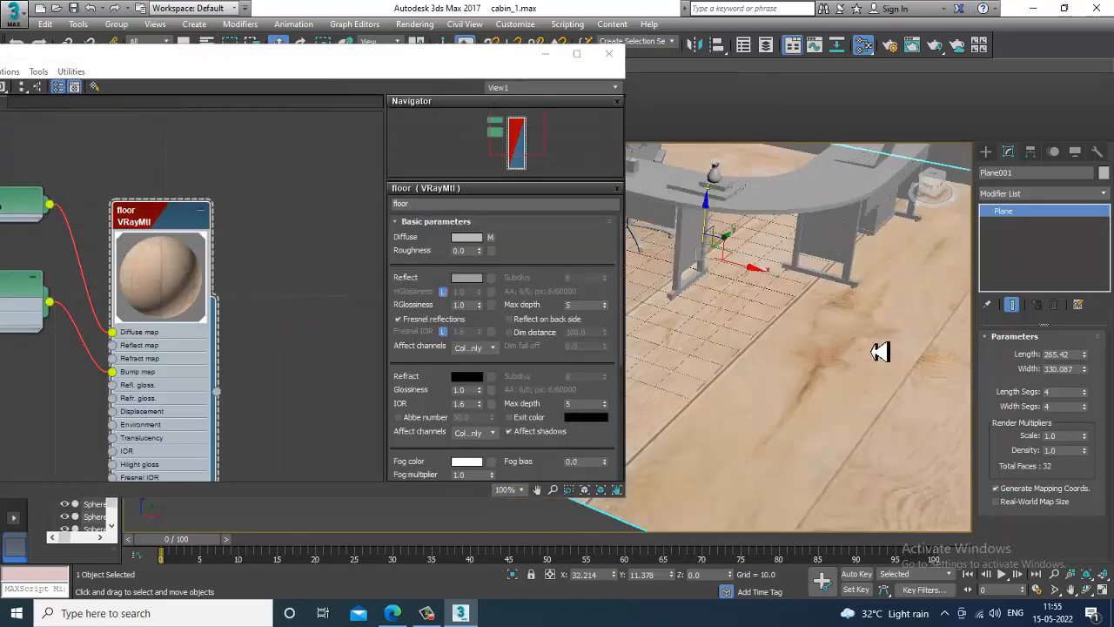
click(490, 237)
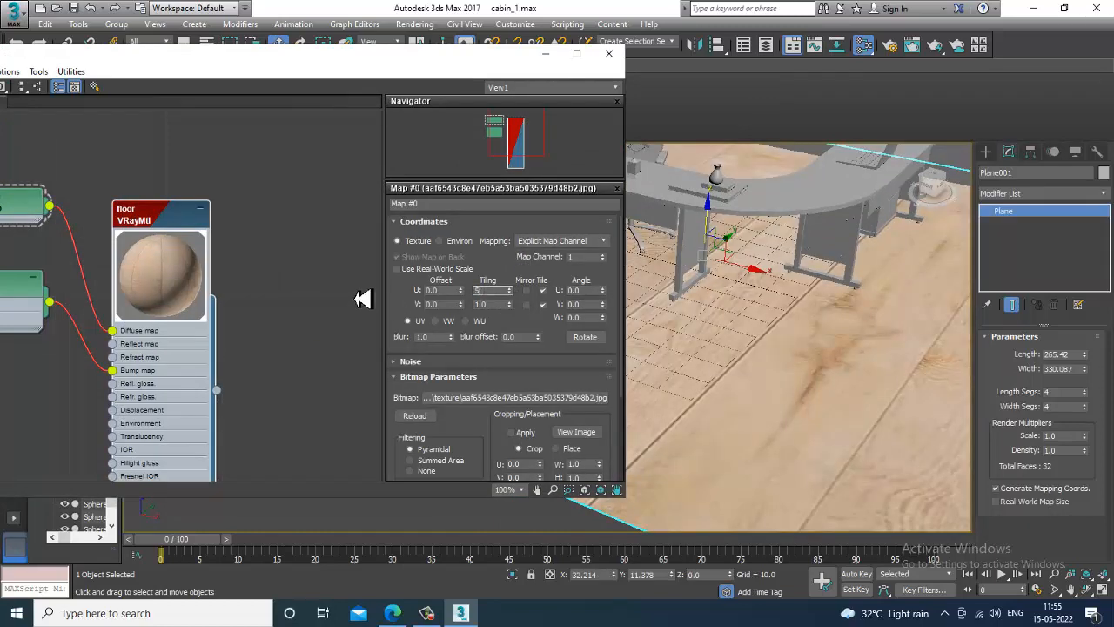
key(Tab)
text(5)
key(Return)
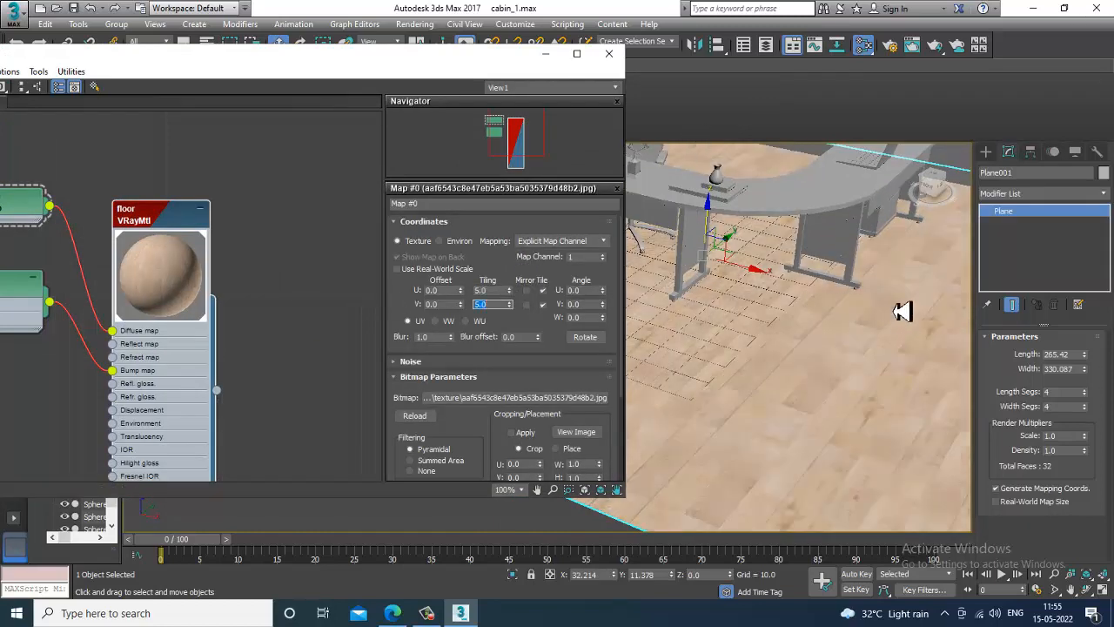
alt+middle_drag(903, 311, 884, 391)
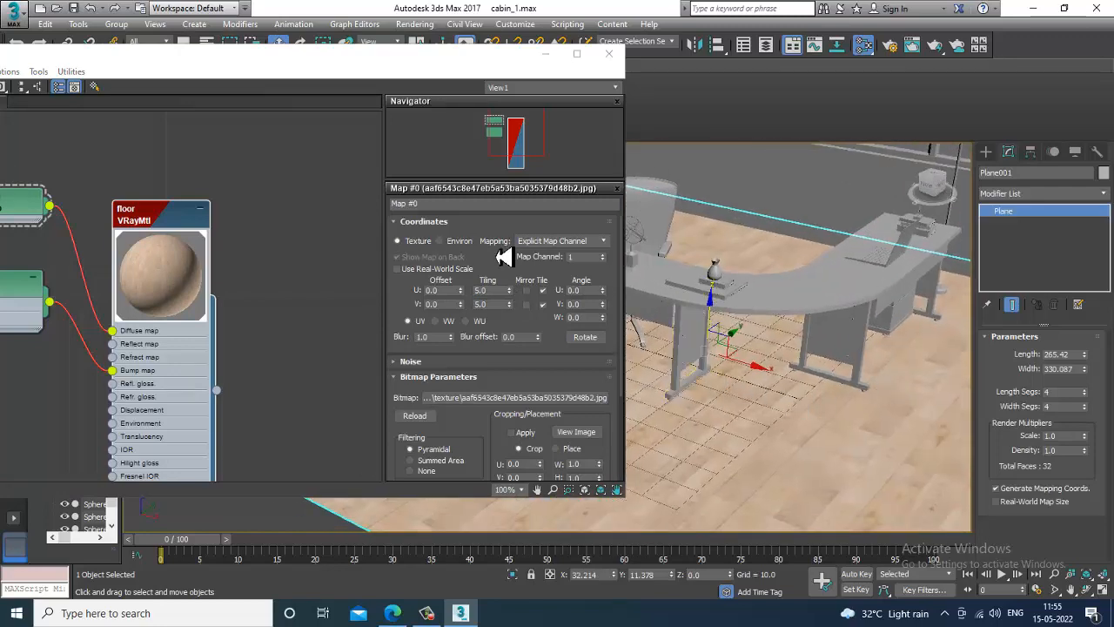
- Add a UVW Map modifier to the floor plane
click(1047, 195)
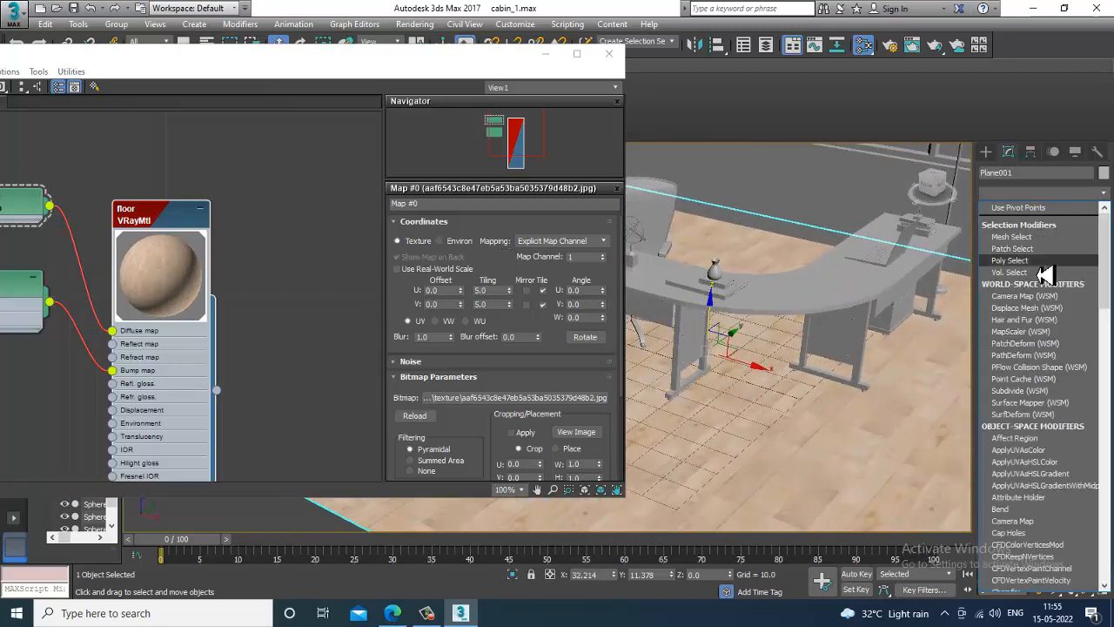
key(u)
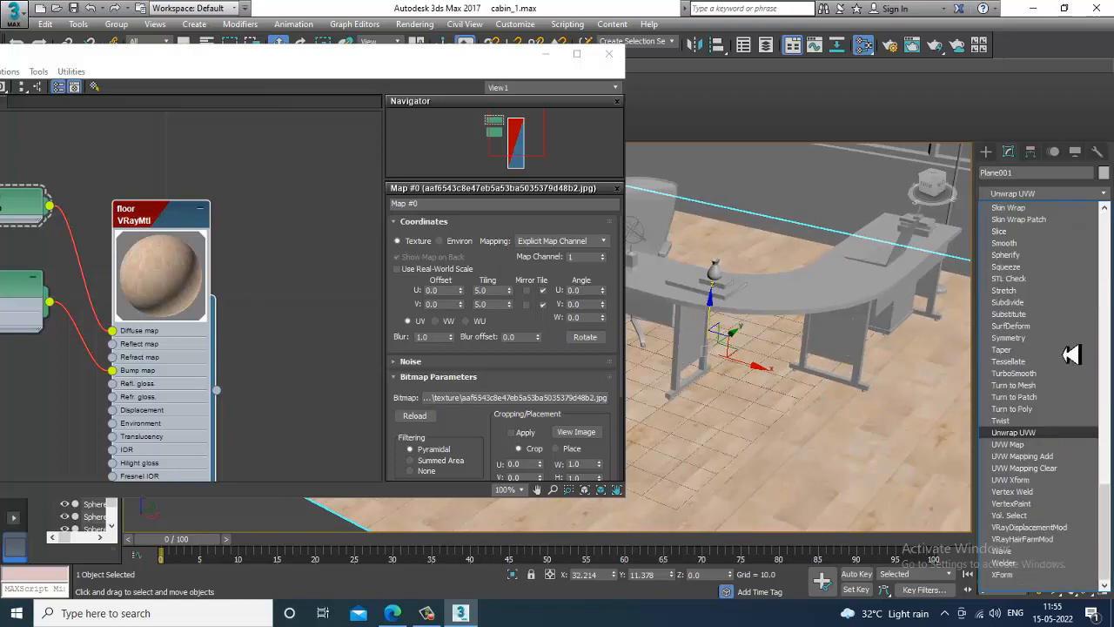
click(1050, 444)
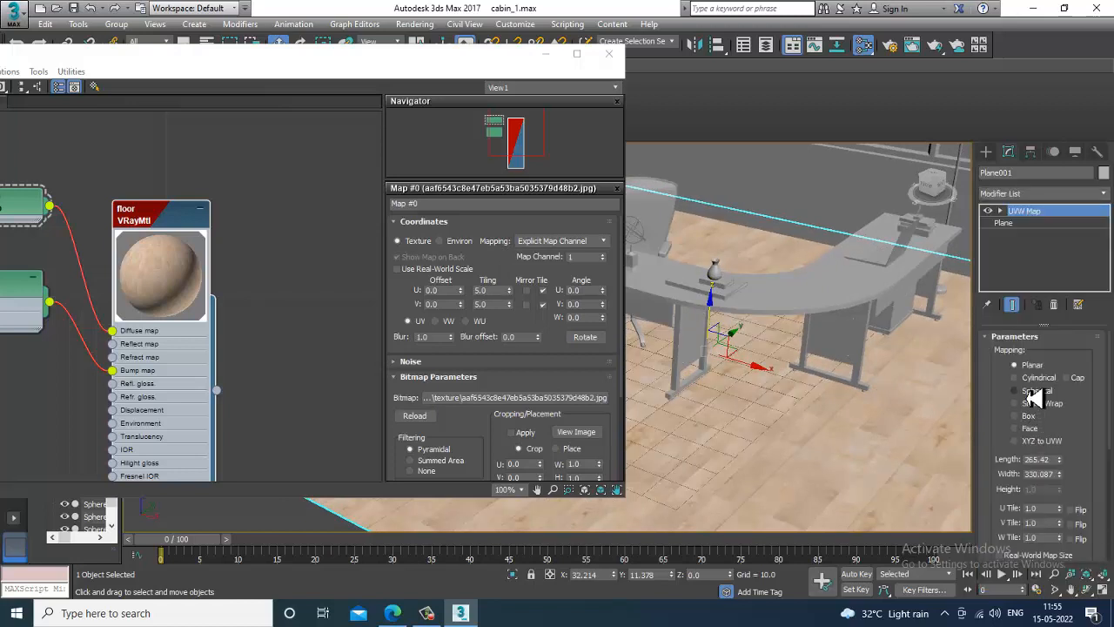
drag(1100, 494, 1100, 444)
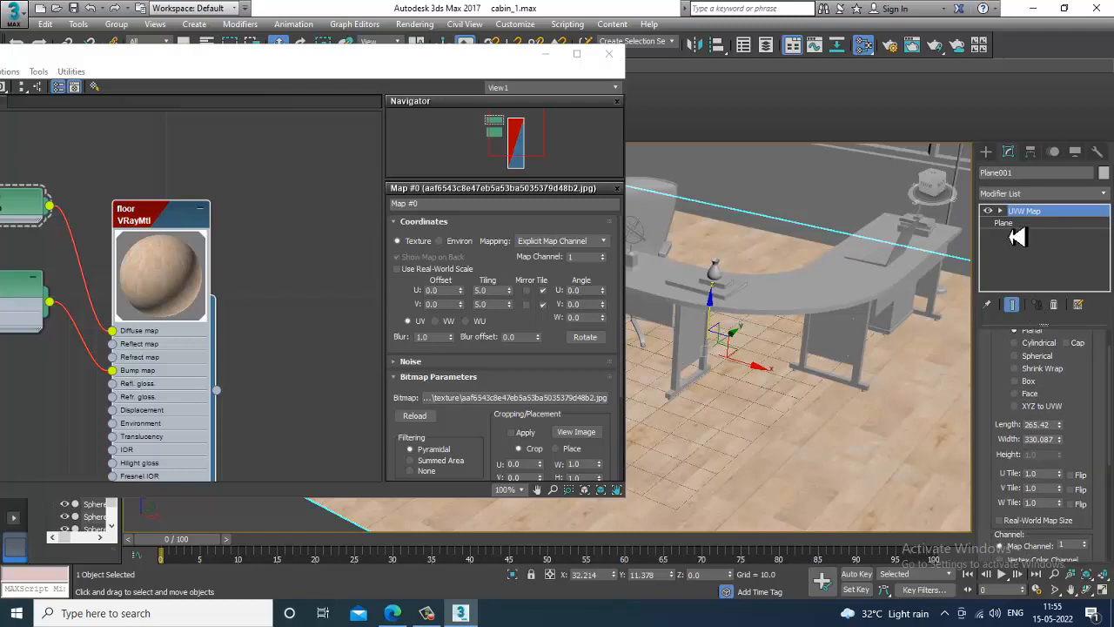
- Rotate the UVW Map gizmo about the vertical axis with angle snap on to turn the floor planks' direction
key(1)
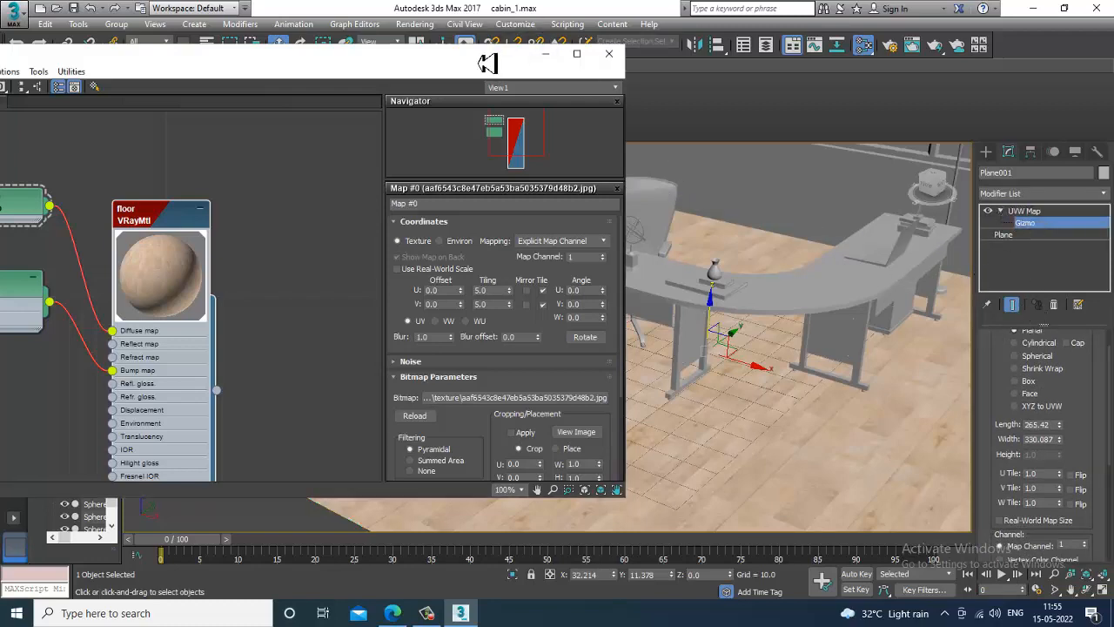
drag(498, 54, 498, 84)
click(516, 47)
middle_drag(876, 423, 754, 389)
key(e)
scroll(828, 378, up, 8)
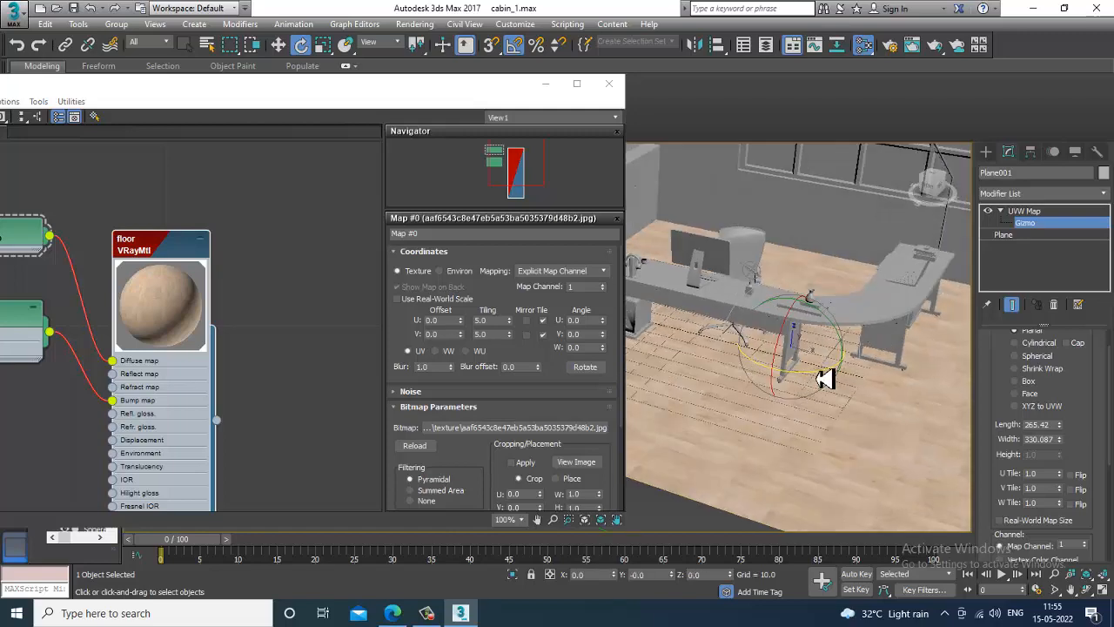
scroll(917, 366, down, 8)
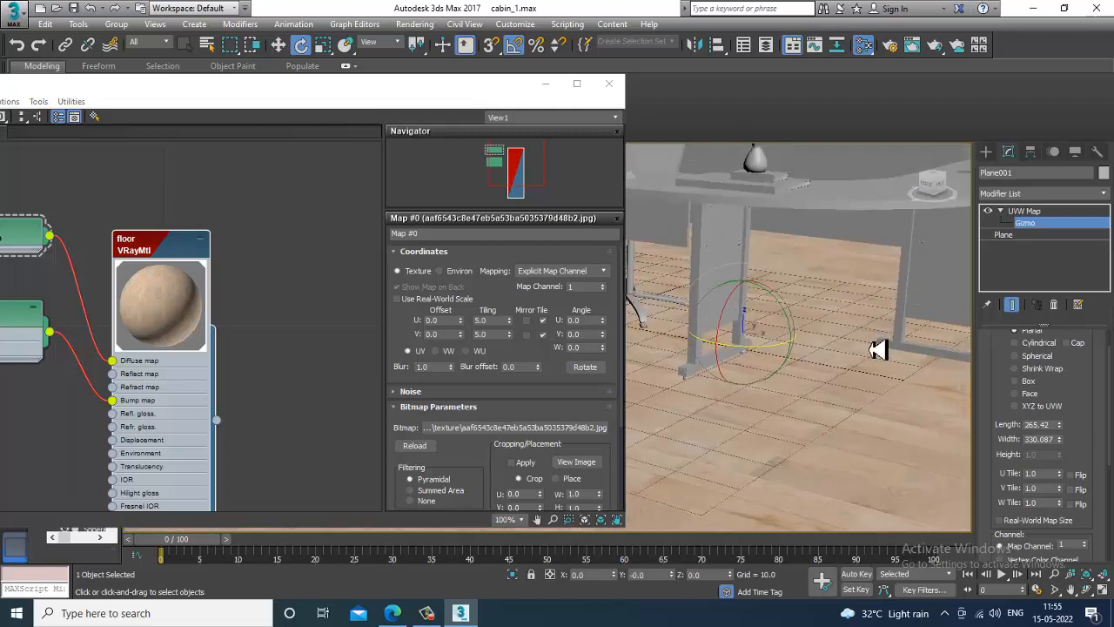
- Minimize the material editor and compare the wood floor beneath the desk with the reference image
click(545, 84)
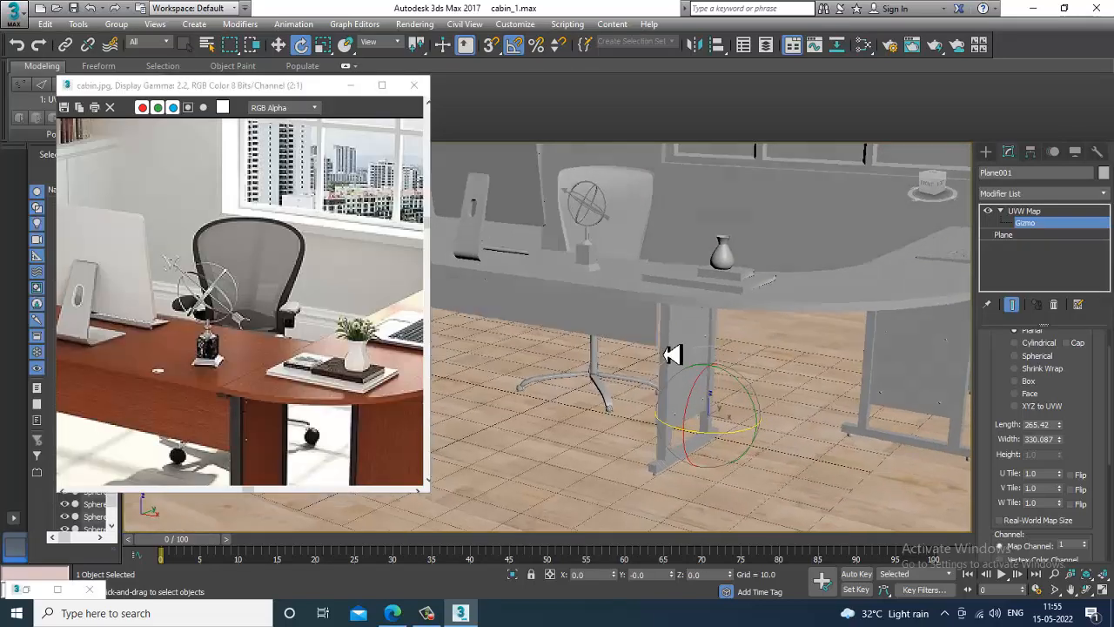
alt+middle_drag(667, 353, 696, 383)
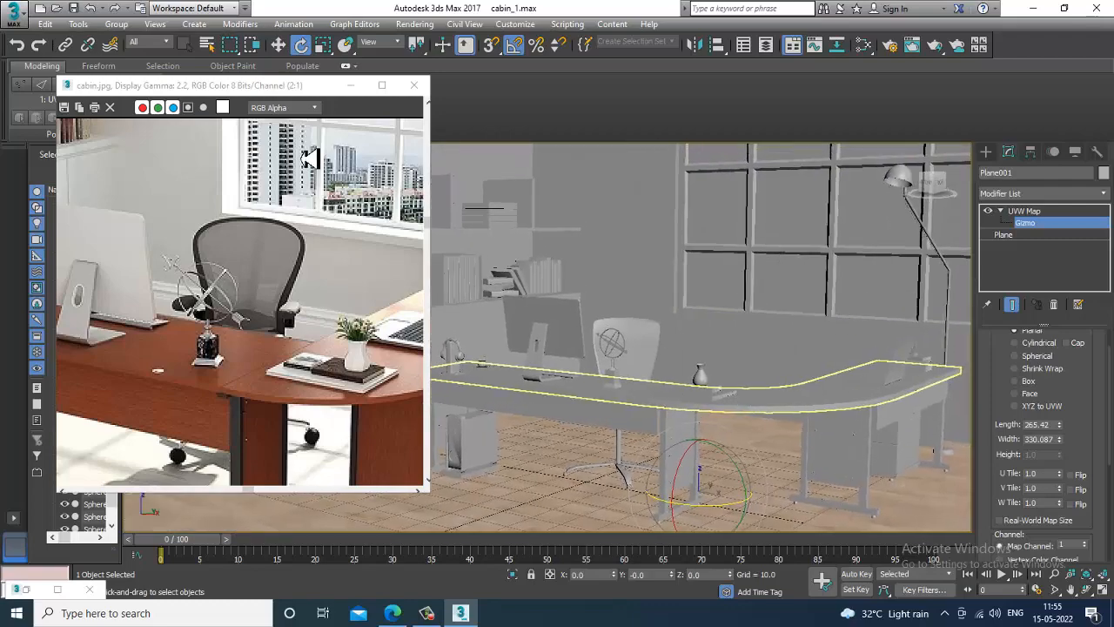
scroll(701, 393, up, 2)
scroll(709, 393, down, 4)
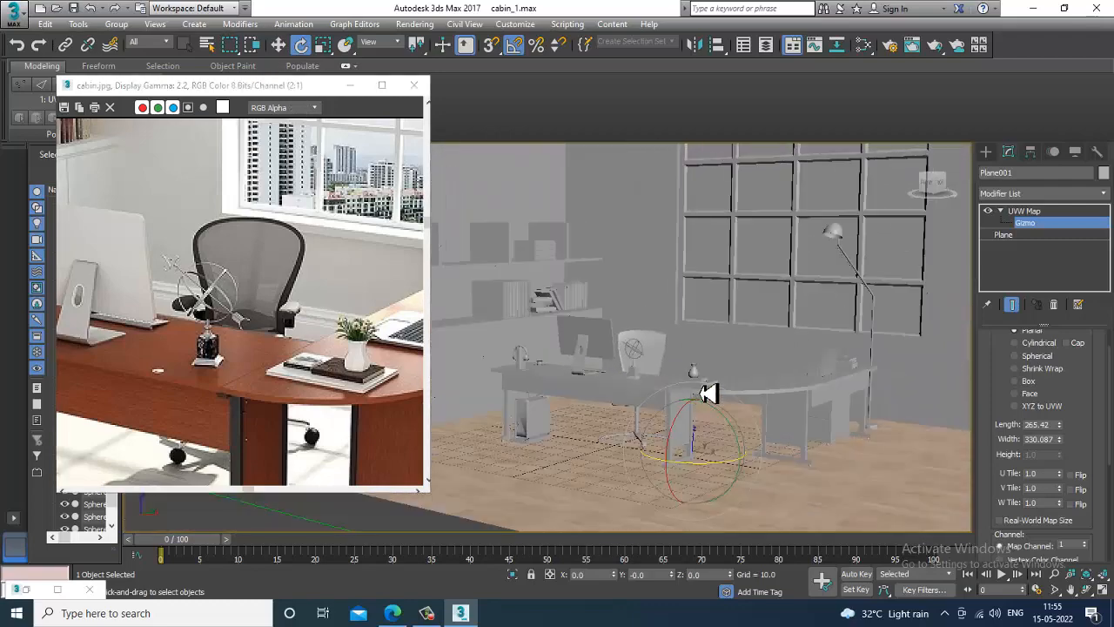
scroll(721, 401, up, 4)
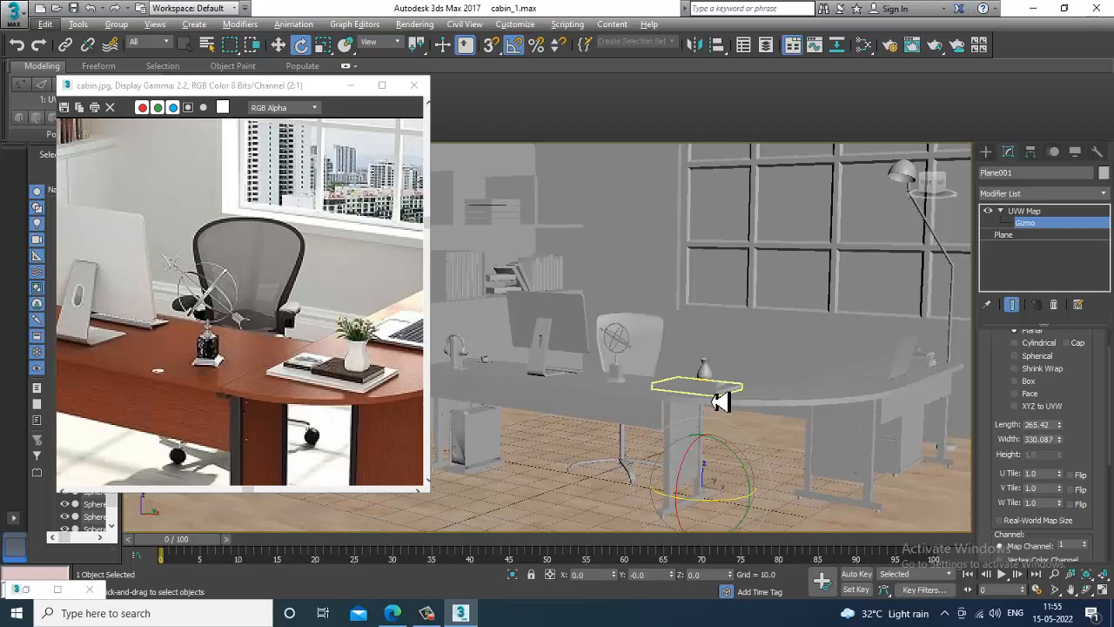
middle_drag(719, 400, 712, 353)
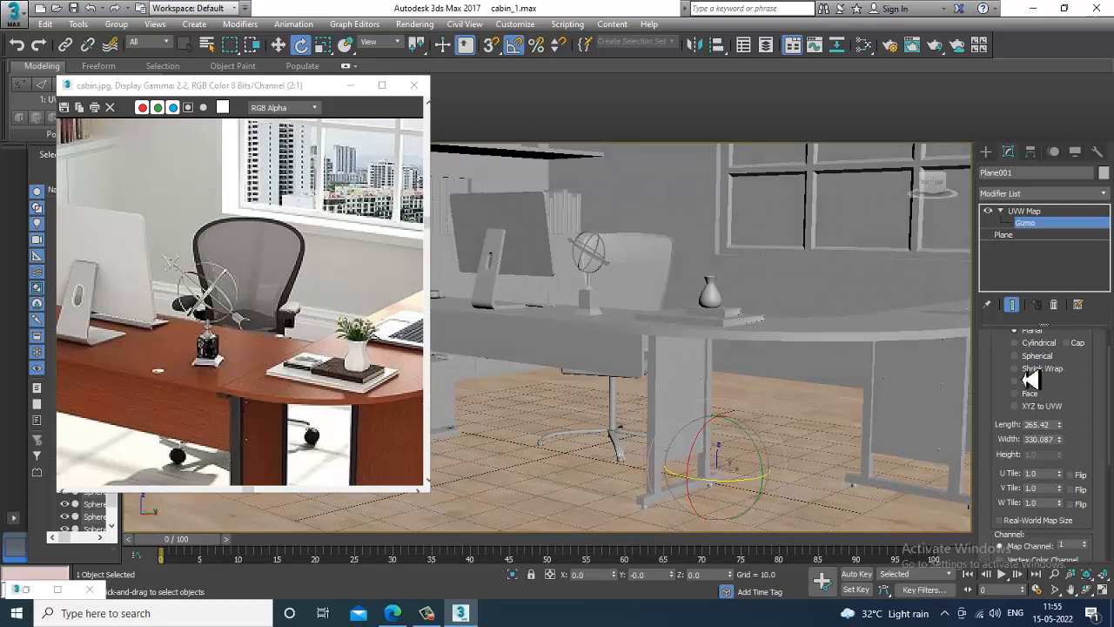
- Leave the floor's UVW Map gizmo editing and select all parts of the armillary sphere ornament on the desk, including its arrow and base
alt+middle_drag(830, 356, 782, 336)
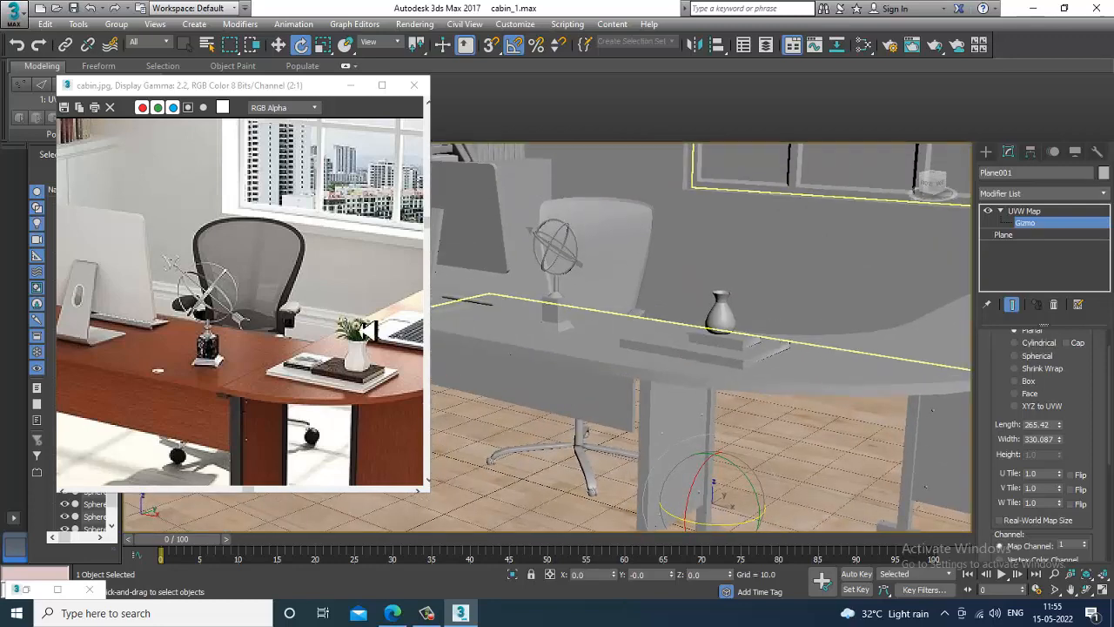
click(1064, 214)
alt+middle_drag(548, 308, 626, 280)
scroll(628, 279, up, 4)
click(628, 278)
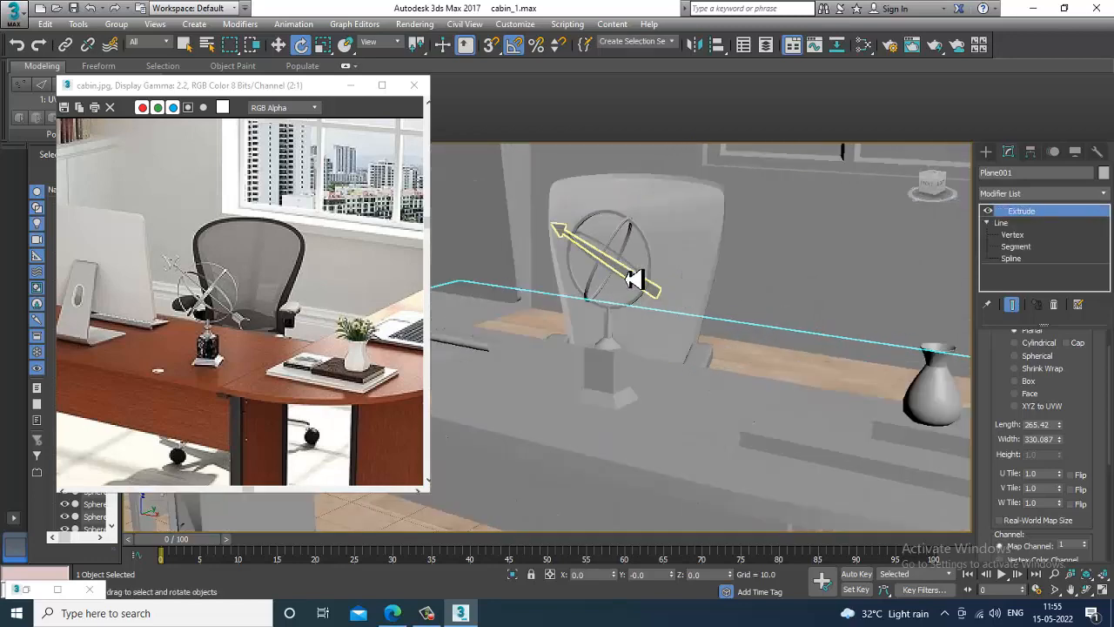
ctrl+click(649, 244)
ctrl+click(648, 243)
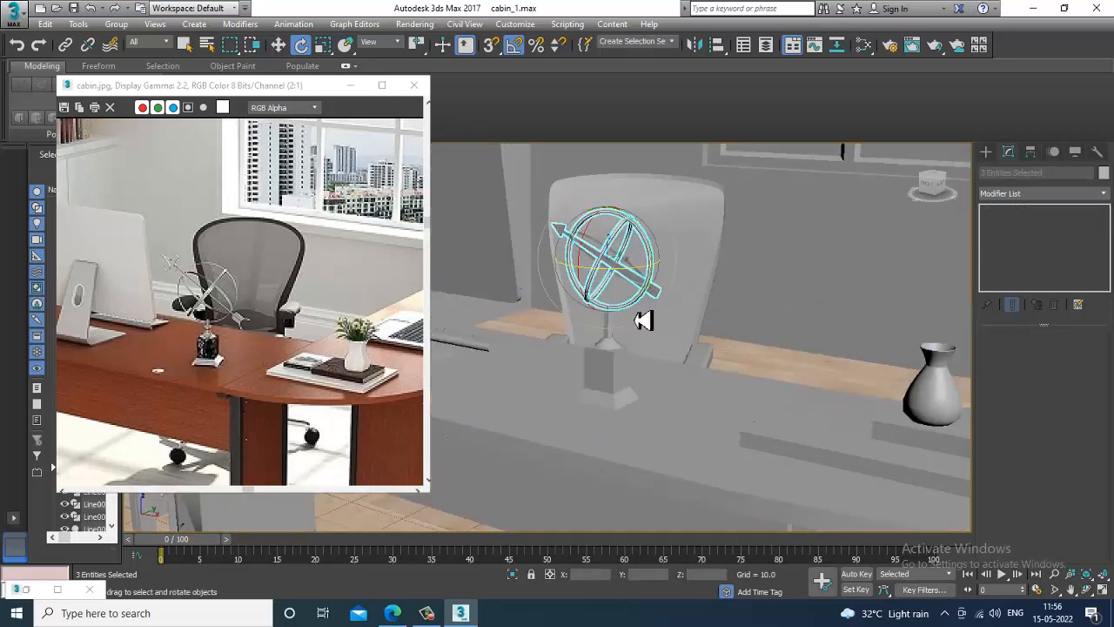
ctrl+click(621, 389)
alt+middle_drag(659, 331, 652, 342)
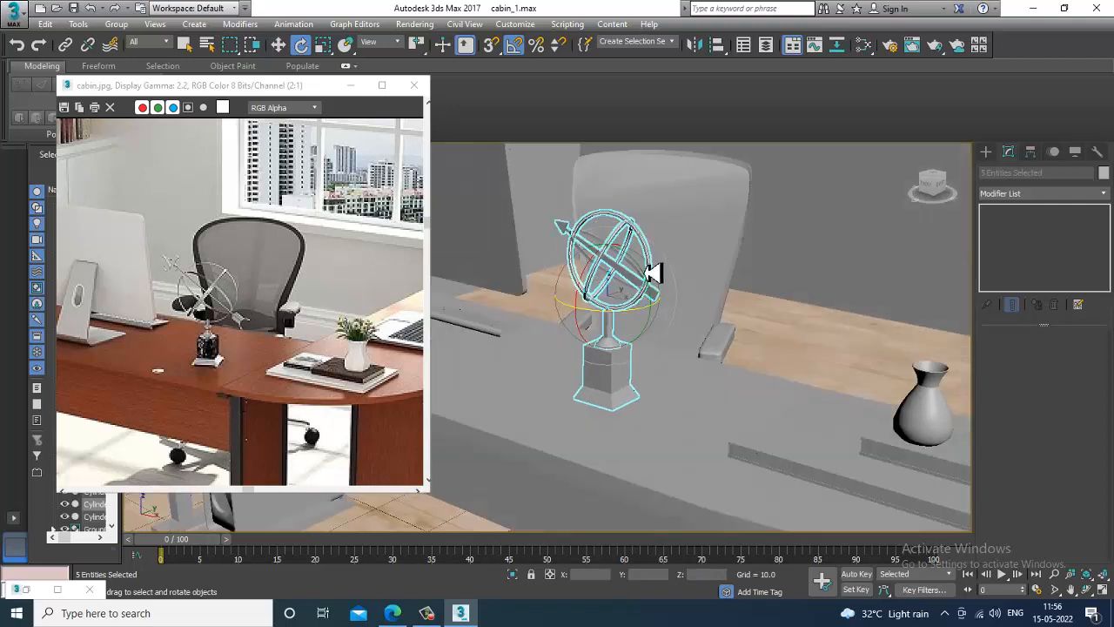
ctrl+click(653, 293)
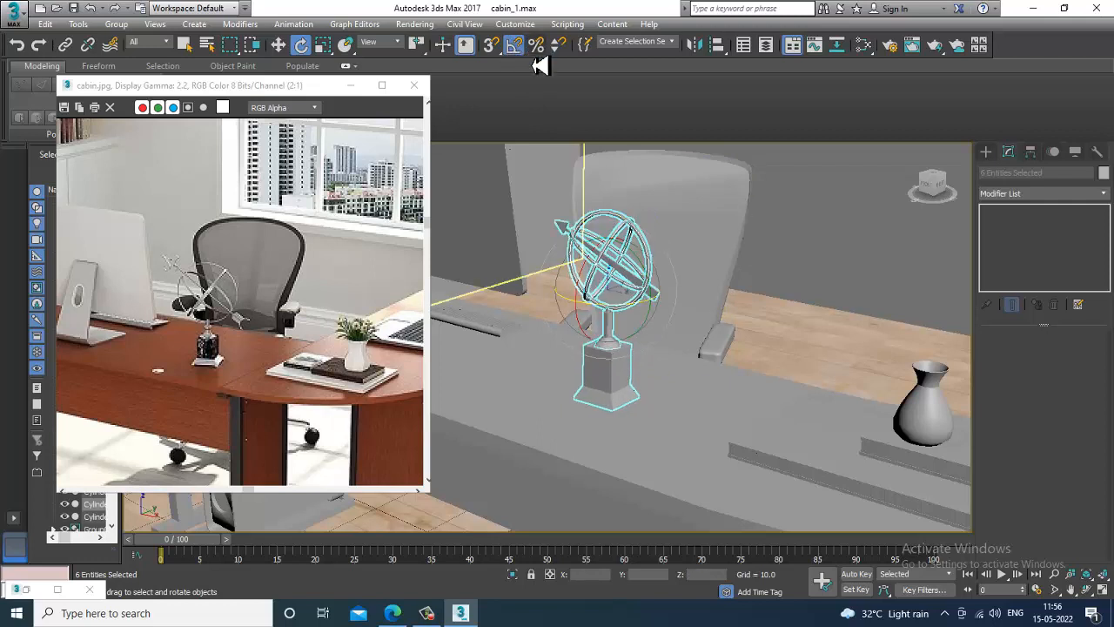
- Try rotating the selected armillary ornament with angle snap off, and undo the rotation
drag(630, 311, 661, 311)
key(ctrl+z)
scroll(679, 314, down, 4)
alt+middle_drag(679, 313, 695, 320)
scroll(687, 315, down, 4)
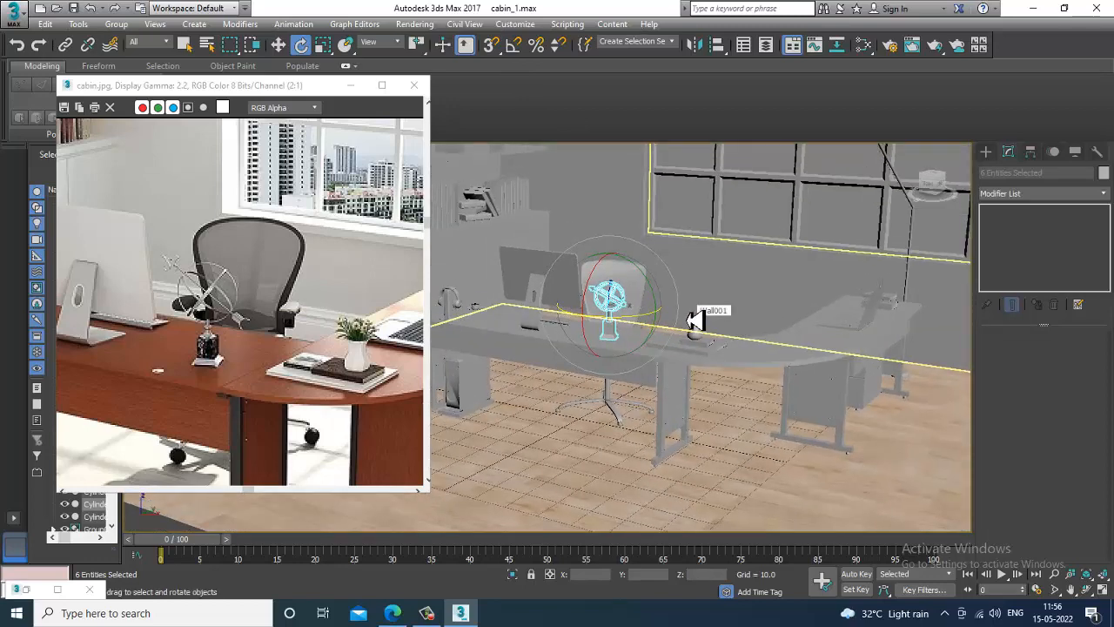
alt+middle_drag(747, 358, 749, 348)
middle_drag(674, 398, 683, 385)
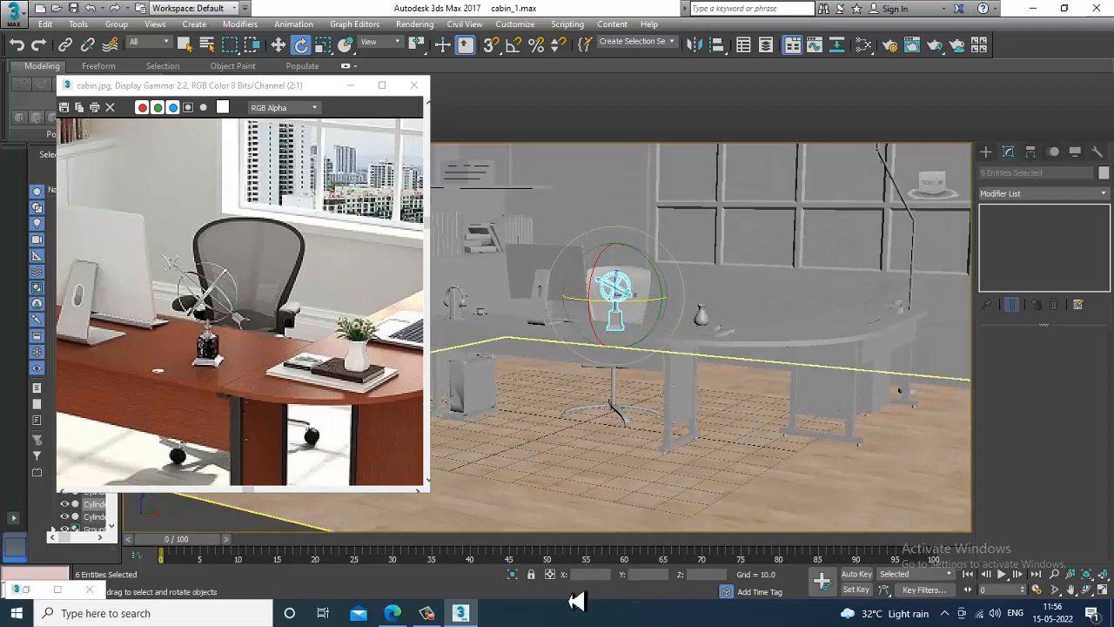
- Select both parts of the nearest caster on the office chair's base
scroll(682, 450, up, 8)
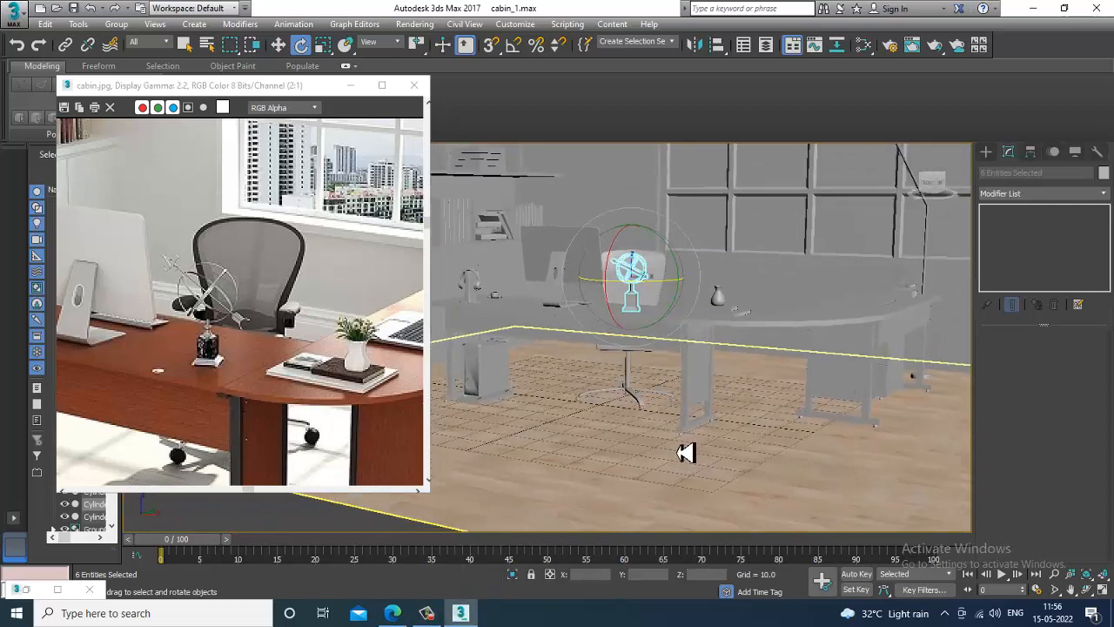
scroll(610, 367, up, 3)
scroll(778, 331, up, 2)
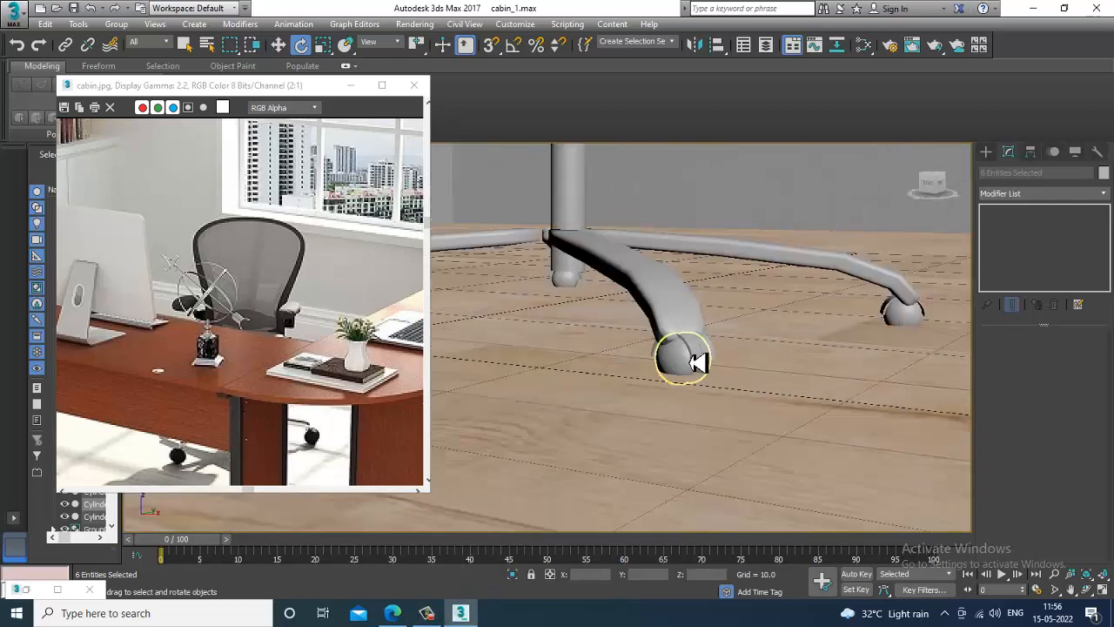
click(707, 362)
ctrl+click(681, 370)
alt+middle_drag(765, 373, 839, 352)
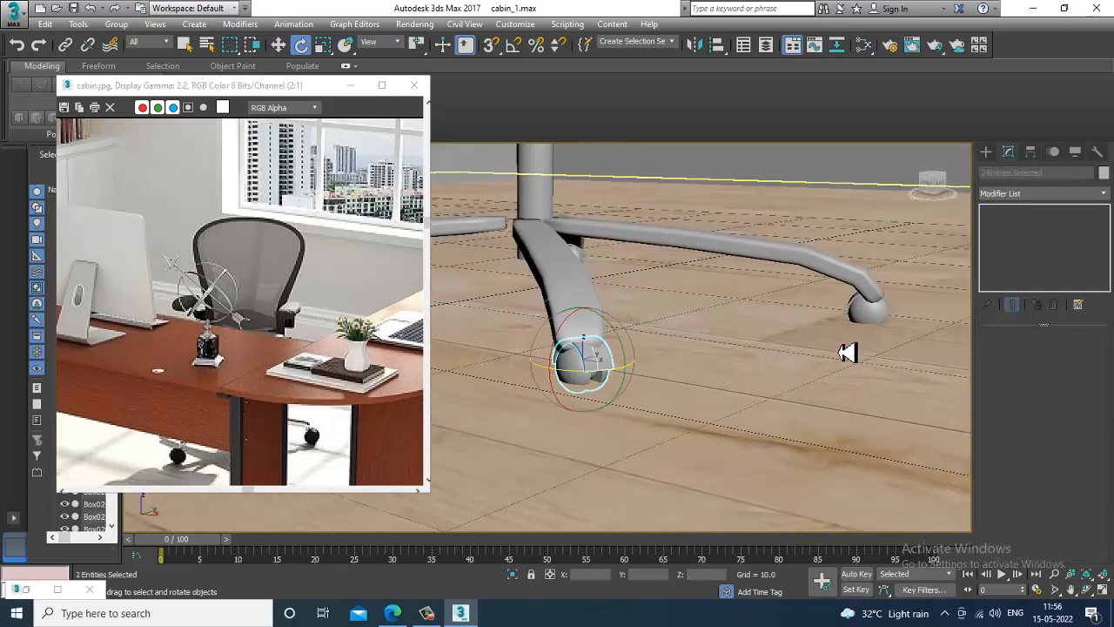
- Add the other three casters of the chair base to the selection, leaving the legs out
ctrl+click(878, 317)
alt+middle_drag(871, 309, 654, 325)
ctrl+click(625, 318)
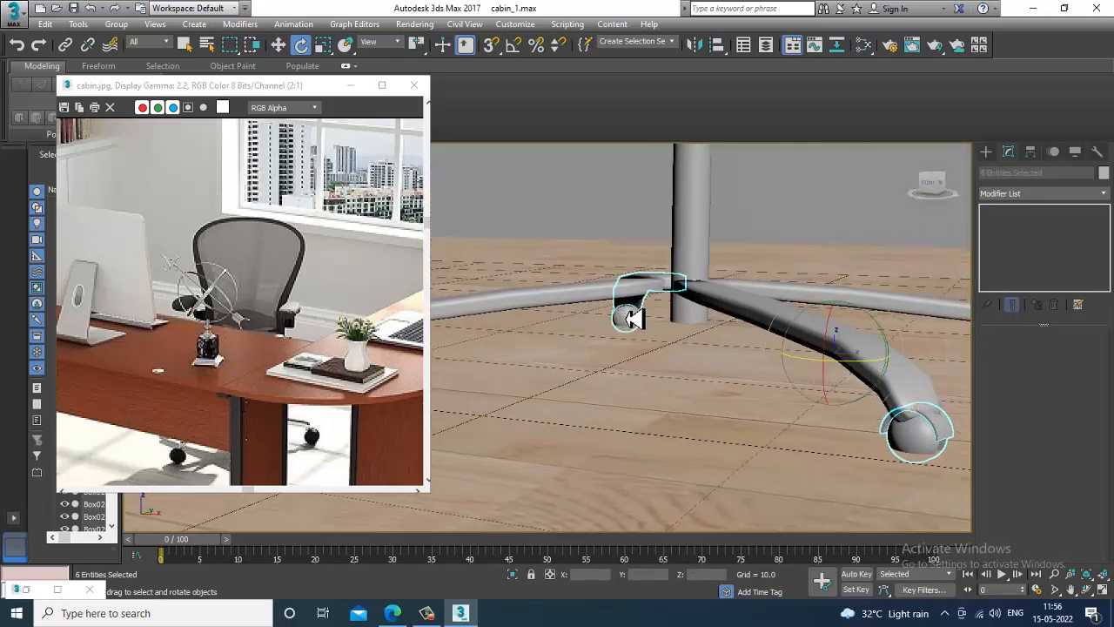
ctrl+click(659, 281)
scroll(645, 294, up, 2)
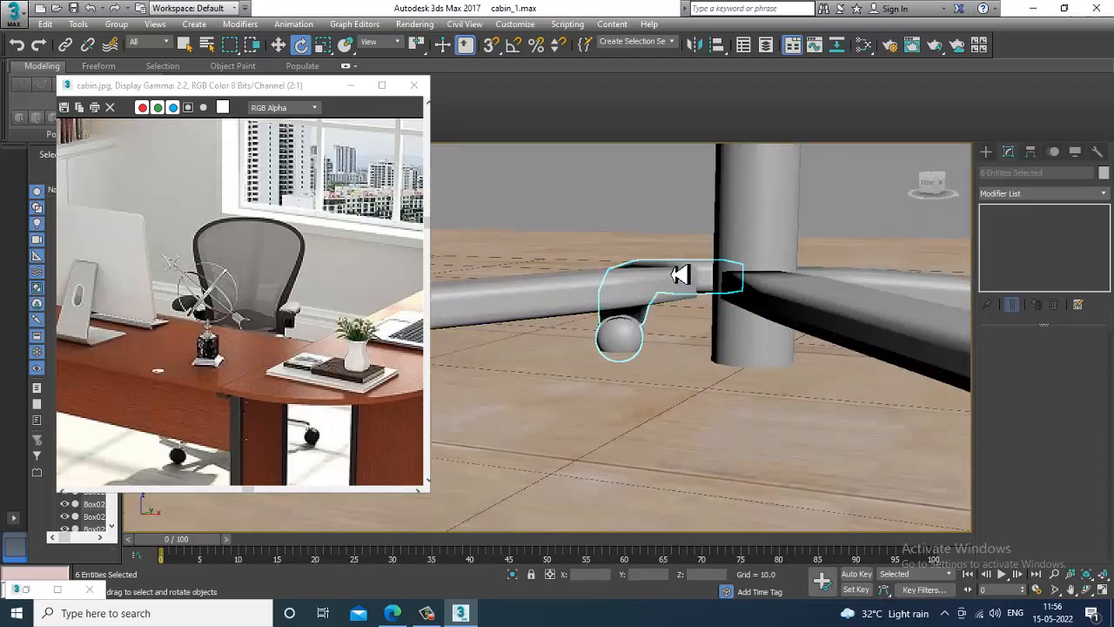
scroll(630, 339, up, 3)
scroll(622, 334, down, 3)
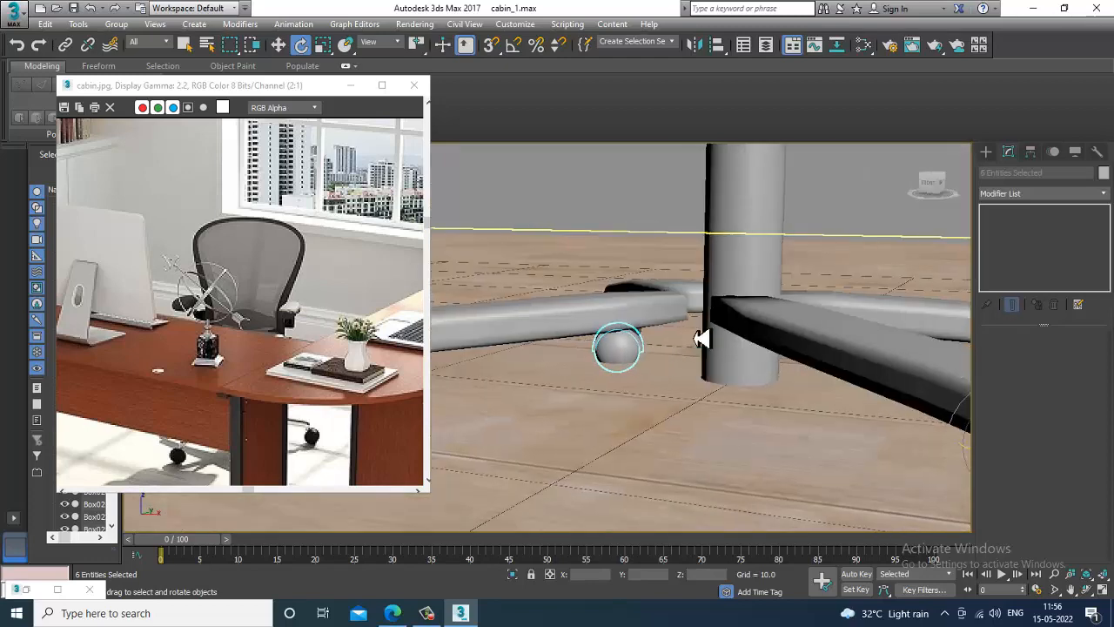
middle_drag(702, 336, 796, 336)
middle_drag(549, 356, 639, 351)
ctrl+click(697, 368)
scroll(698, 366, down, 3)
- Try scaling the selected chair casters together, and undo the scaling
key(r)
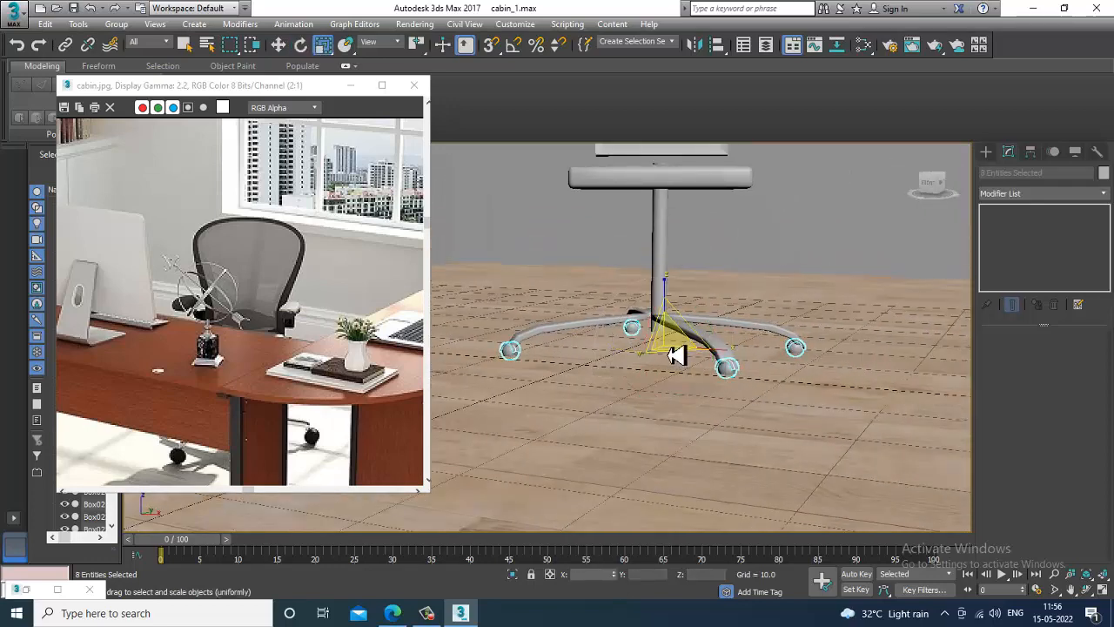
drag(677, 355, 662, 336)
key(ctrl+z)
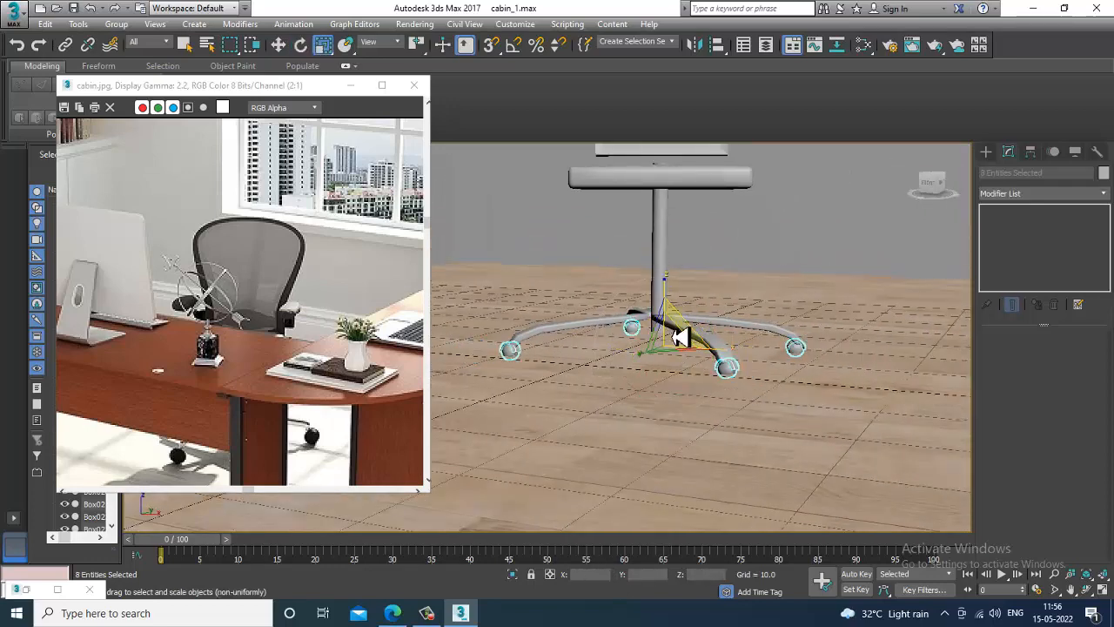